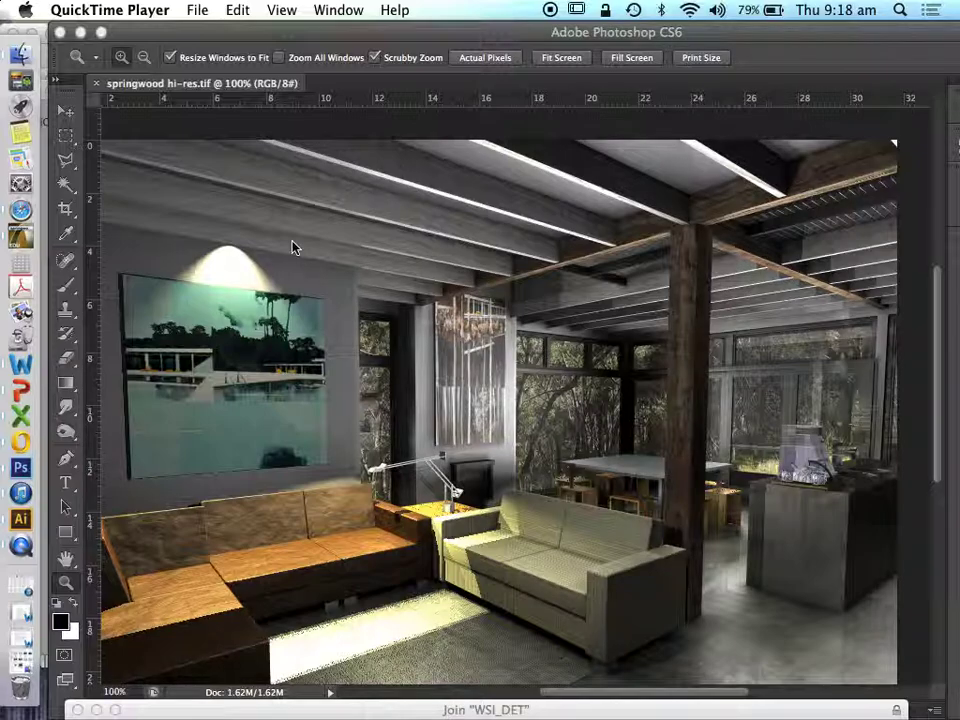
# Open a Finder window over the springwood render, showing the STUDIO RENDERS folder.
pyautogui.click(22, 52)
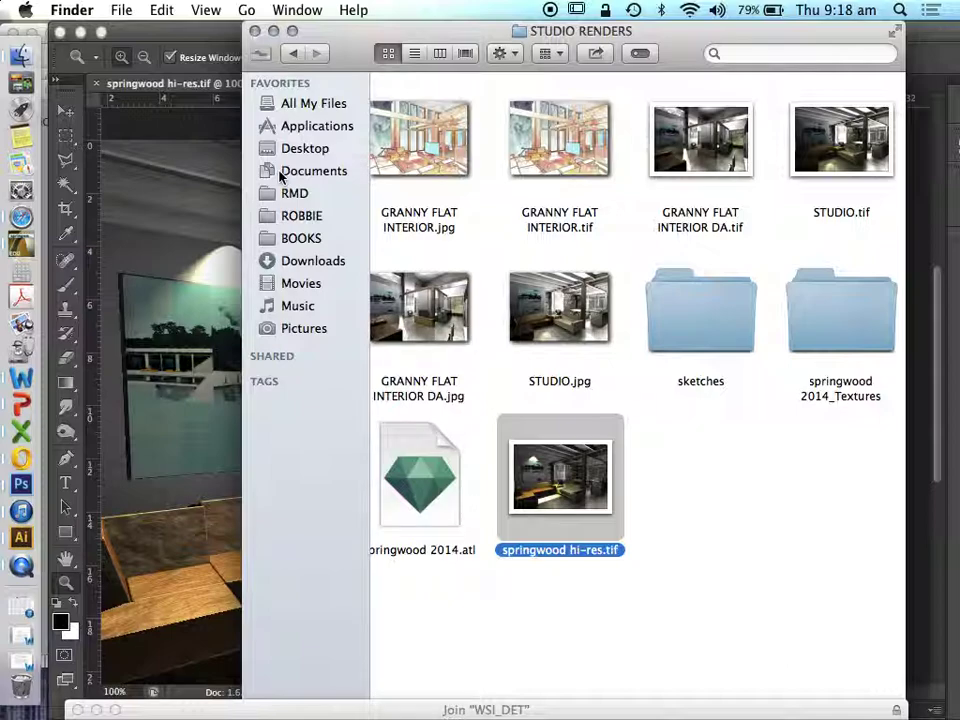
# Browse Documents > ARCHITECTURE > BILLBOARDS to the PEOPLE folder of cut-out figures.
pyautogui.click(277, 173)
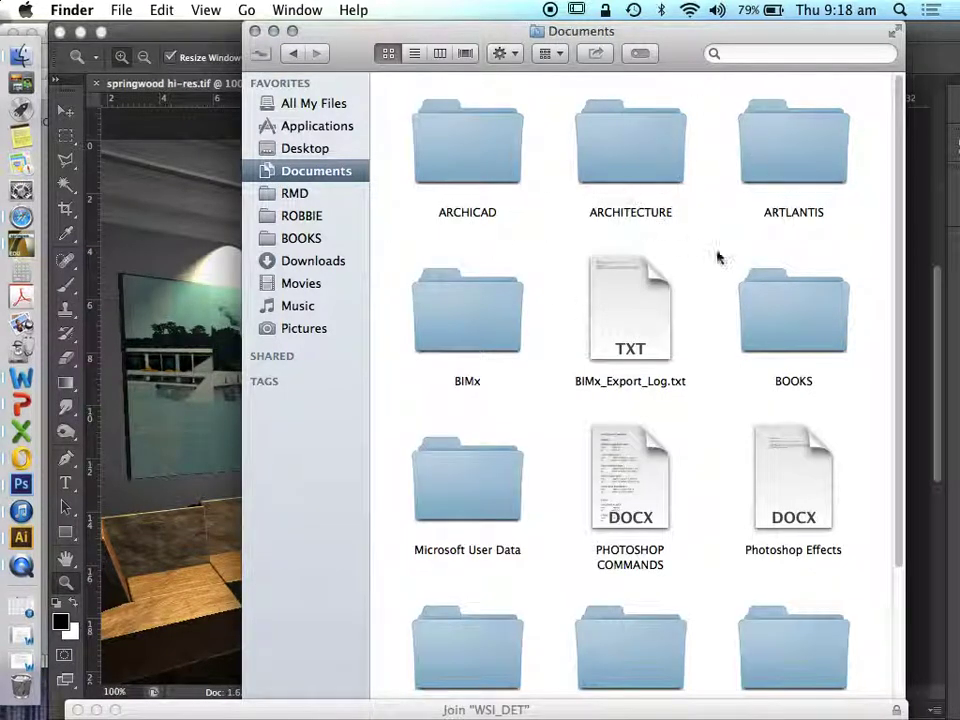
pyautogui.scroll(-3, 822, 125)
pyautogui.scroll(2, 641, 137)
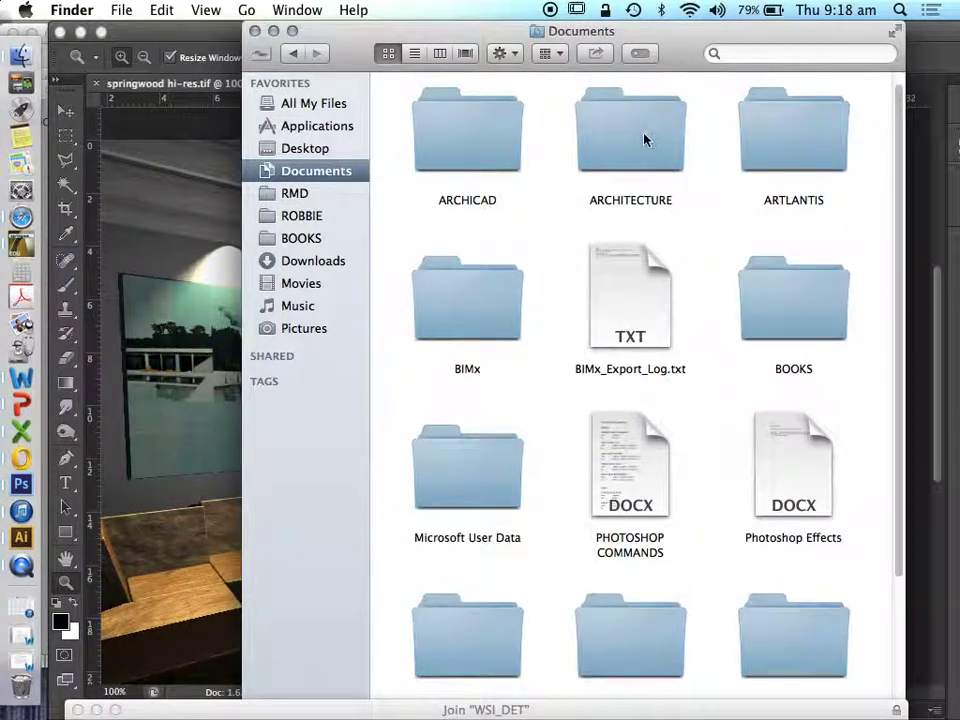
pyautogui.click(627, 131)
pyautogui.doubleClick(627, 131)
pyautogui.doubleClick(724, 268)
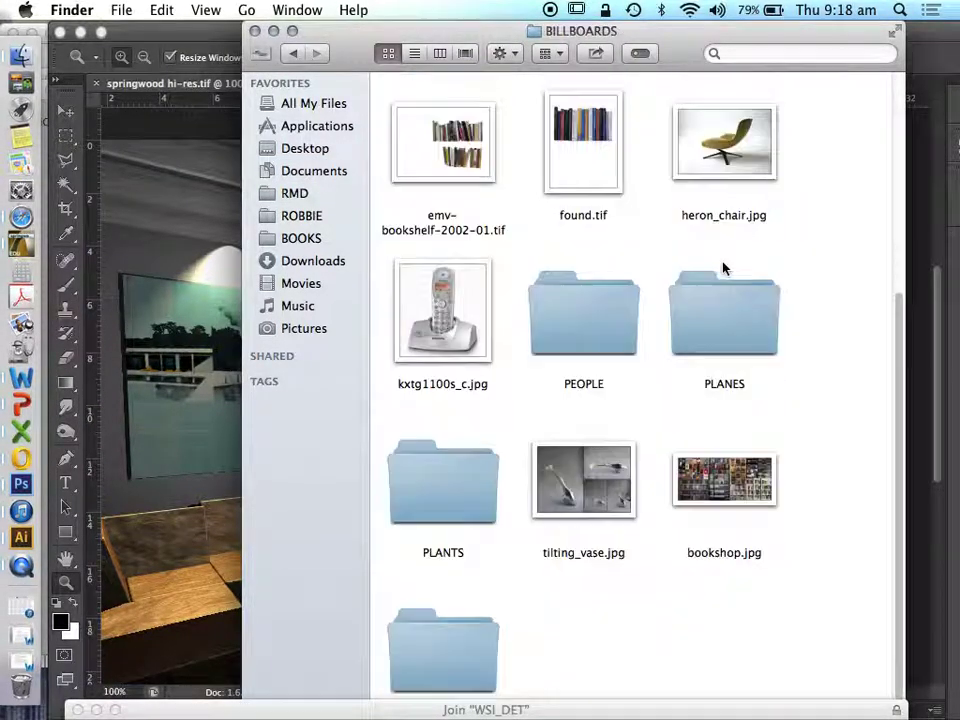
pyautogui.scroll(-1, 820, 245)
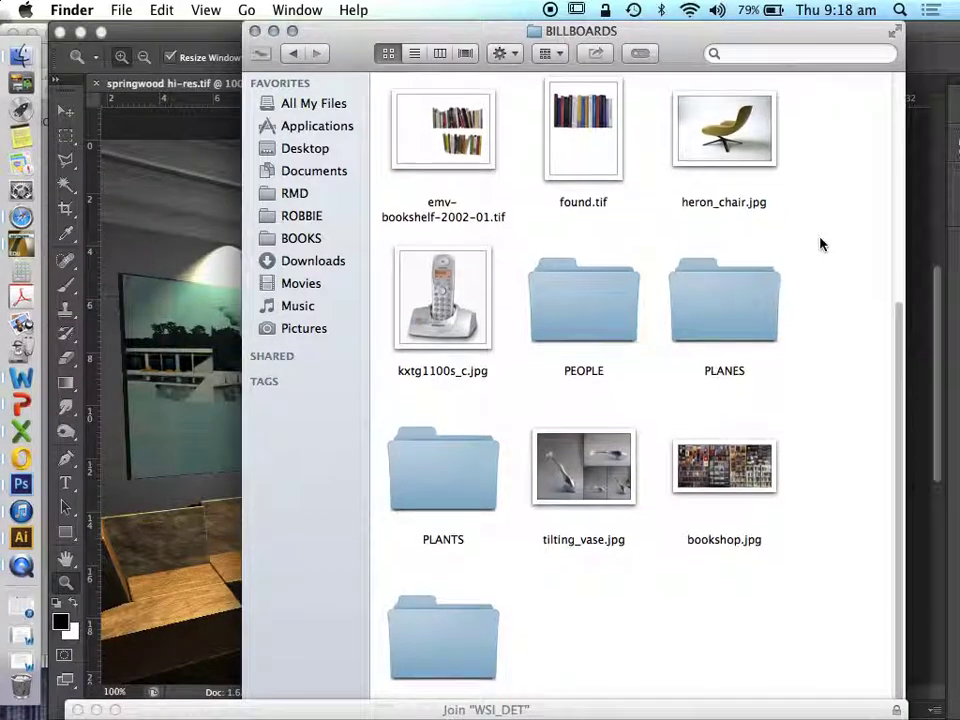
pyautogui.doubleClick(581, 311)
# Drag the 2.tif two-men image from the top of PEOPLE onto the Photoshop canvas.
pyautogui.scroll(5, 506, 361)
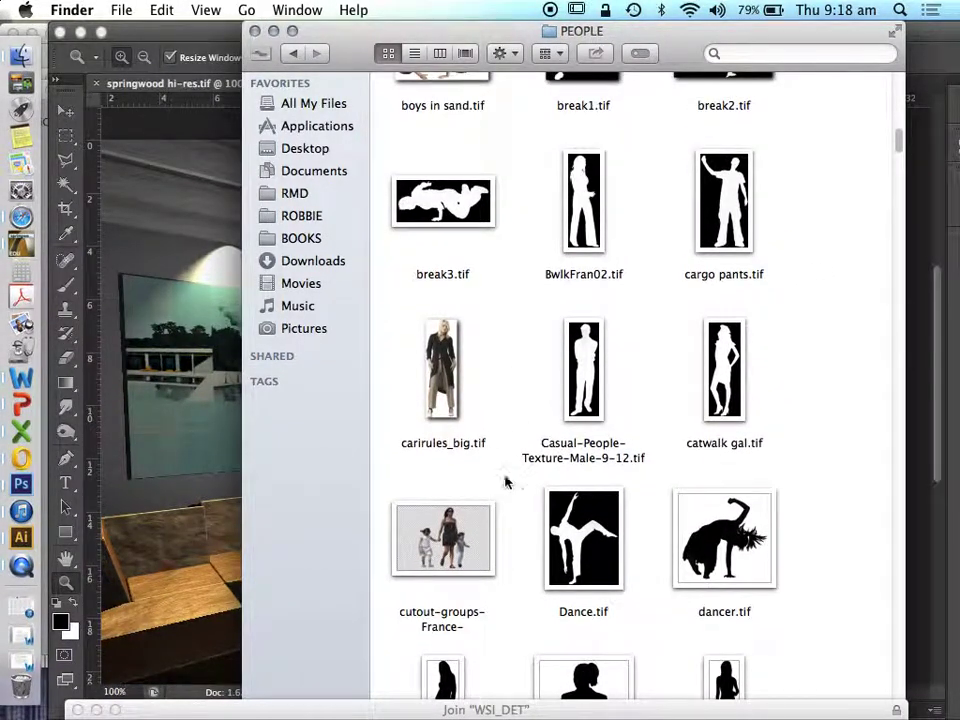
pyautogui.scroll(8, 506, 482)
pyautogui.scroll(-3, 506, 484)
pyautogui.scroll(-5, 505, 483)
pyautogui.scroll(10, 600, 447)
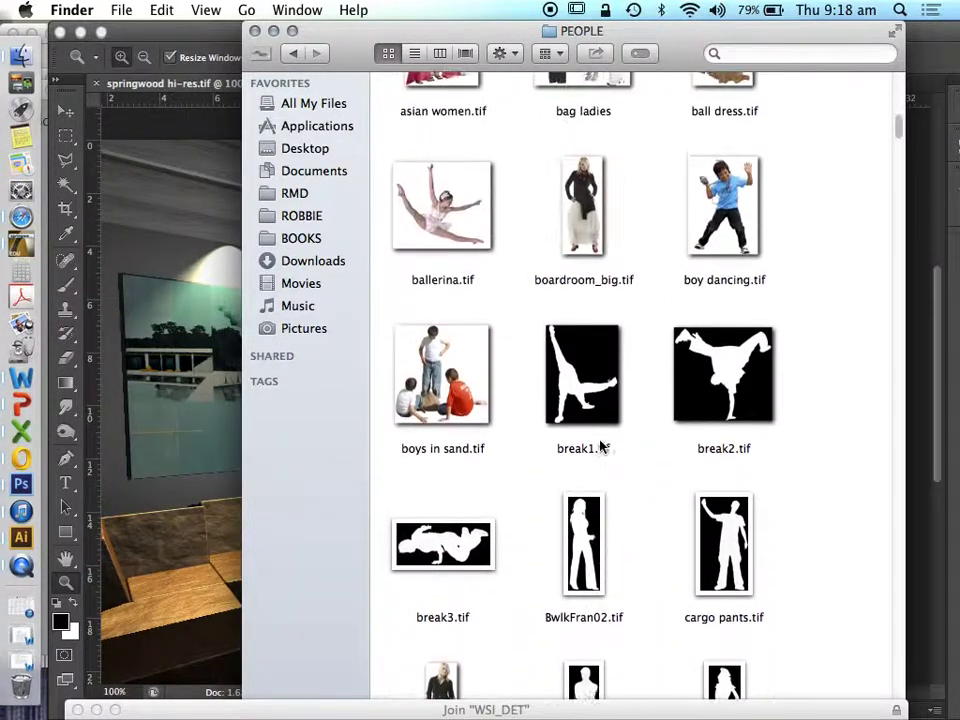
pyautogui.scroll(5, 600, 447)
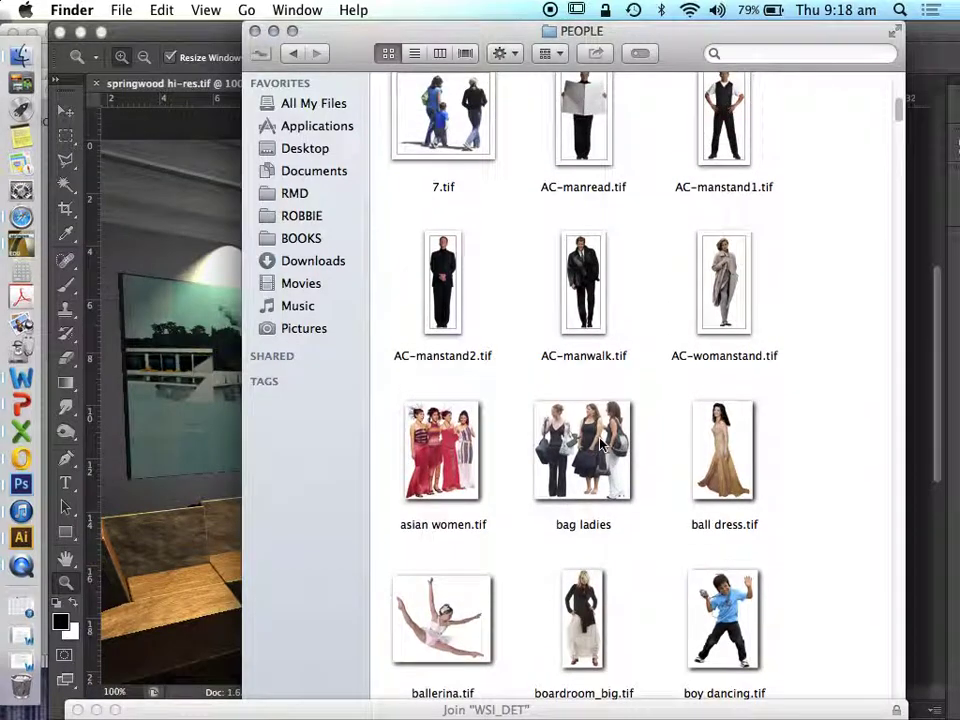
pyautogui.scroll(5, 600, 447)
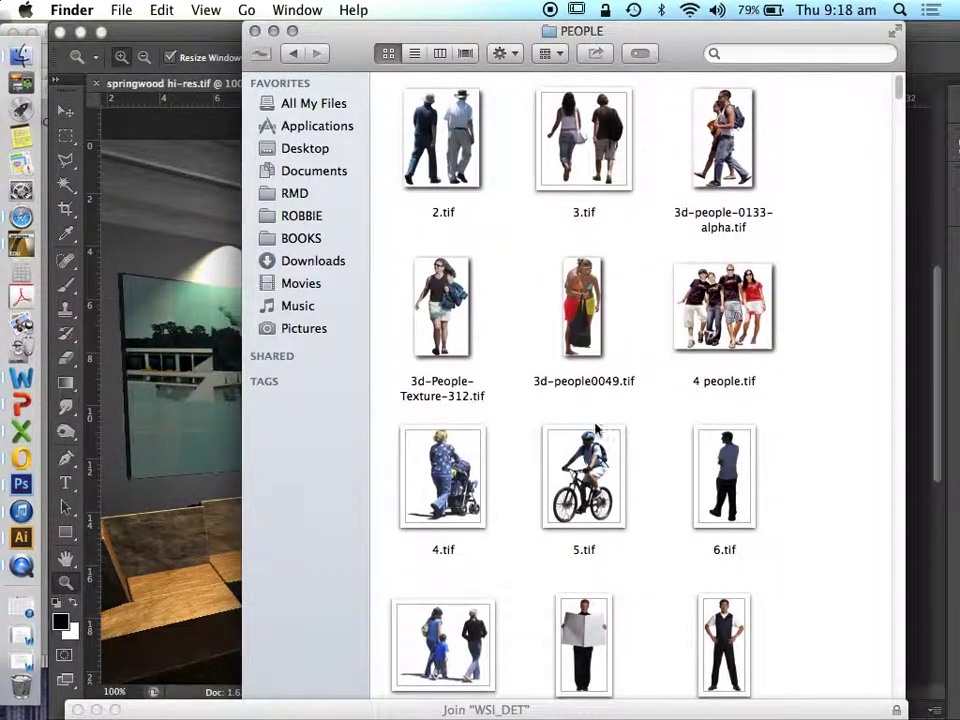
pyautogui.moveTo(425, 123); pyautogui.dragTo(197, 499)
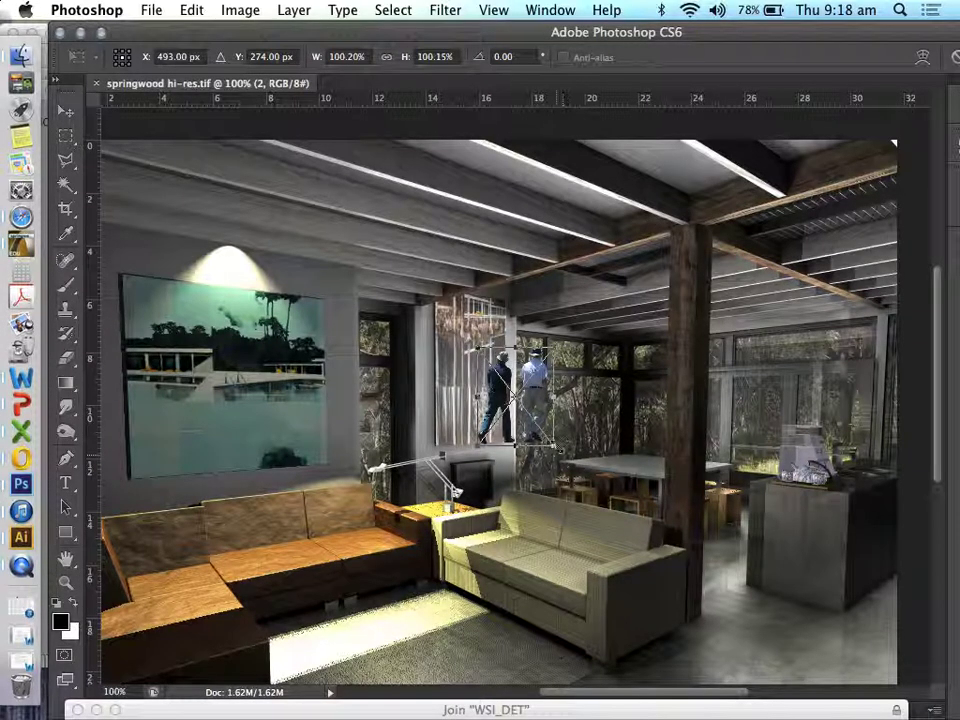
# Enlarge the placed men to about 283%, commit the placement and shift them near the sofa.
pyautogui.moveTo(551, 440); pyautogui.dragTo(525, 313)
pyautogui.scroll(8, 525, 313)
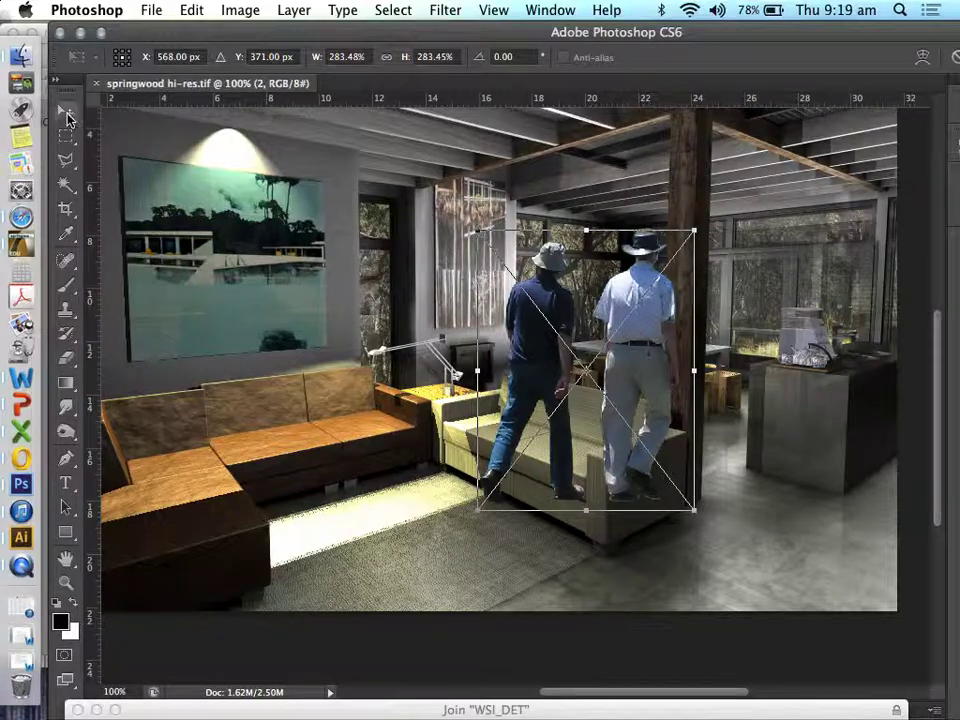
pyautogui.click(65, 109)
pyautogui.click(653, 277)
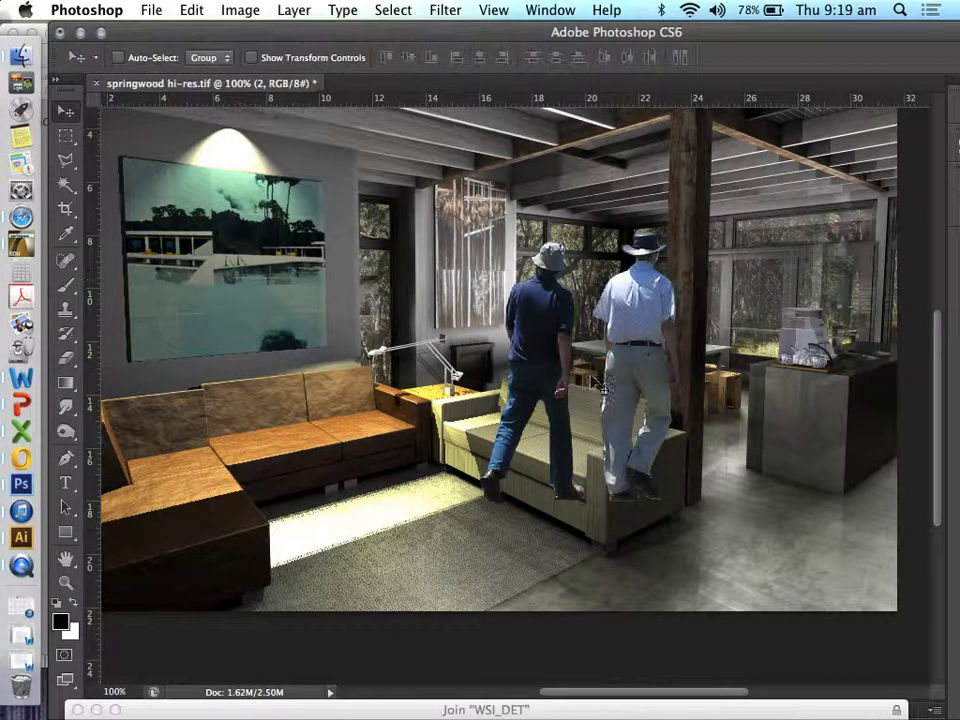
pyautogui.moveTo(562, 367)
pyautogui.mouseDown()
pyautogui.moveTo(544, 358)
pyautogui.moveTo(558, 390)
pyautogui.mouseUp()
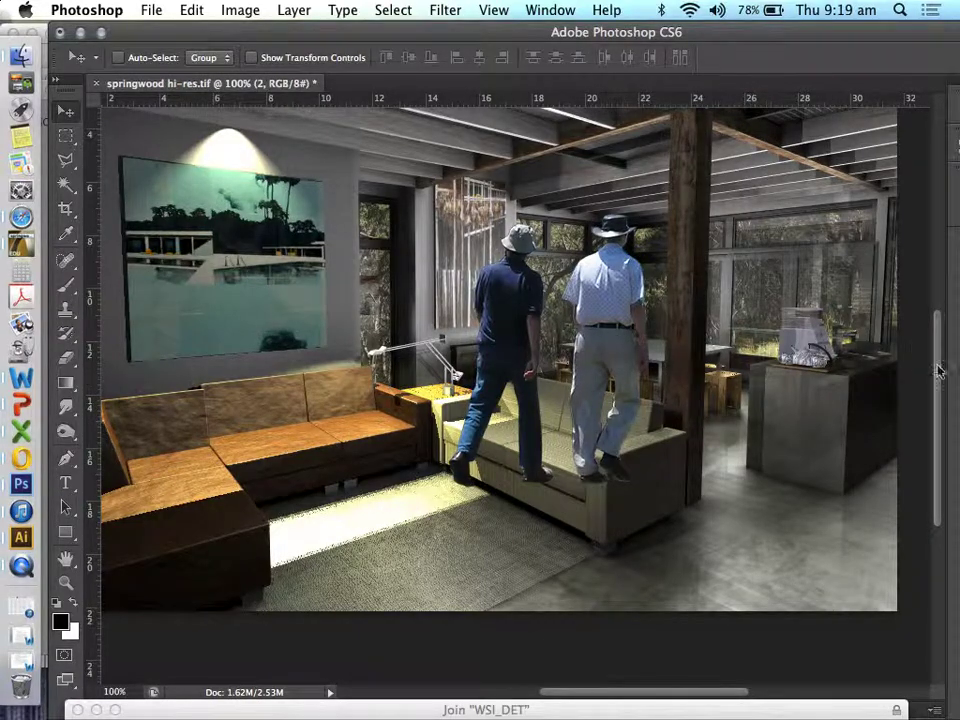
# Resize and reposition the Photoshop window so the Layers panel and side panels are visible.
pyautogui.moveTo(716, 41); pyautogui.dragTo(805, 90)
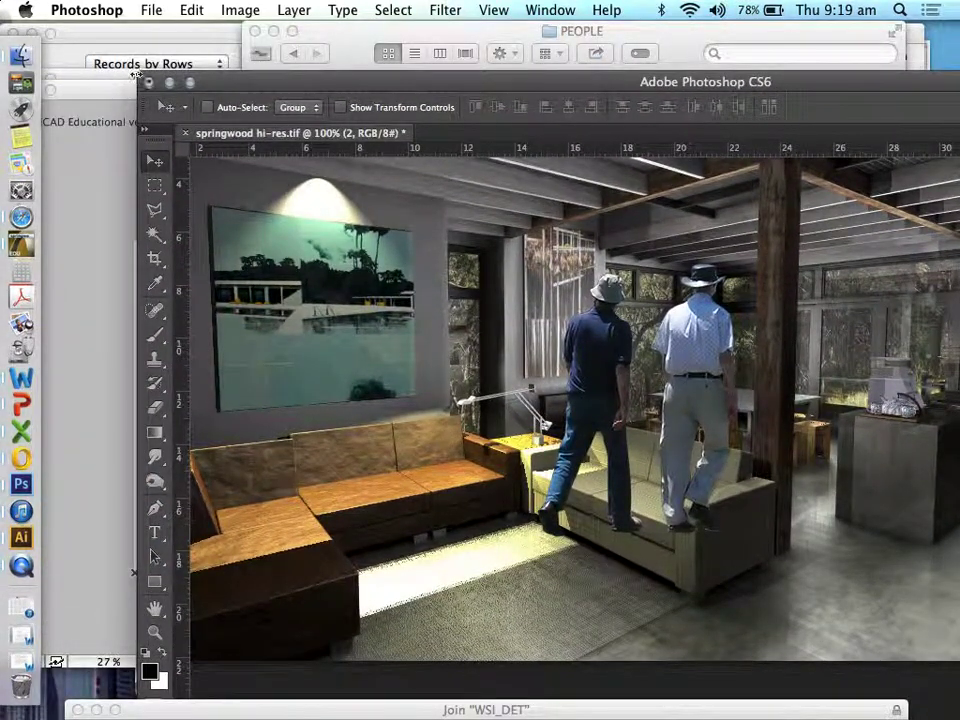
pyautogui.moveTo(135, 107); pyautogui.dragTo(322, 118)
pyautogui.moveTo(452, 84); pyautogui.dragTo(273, 50)
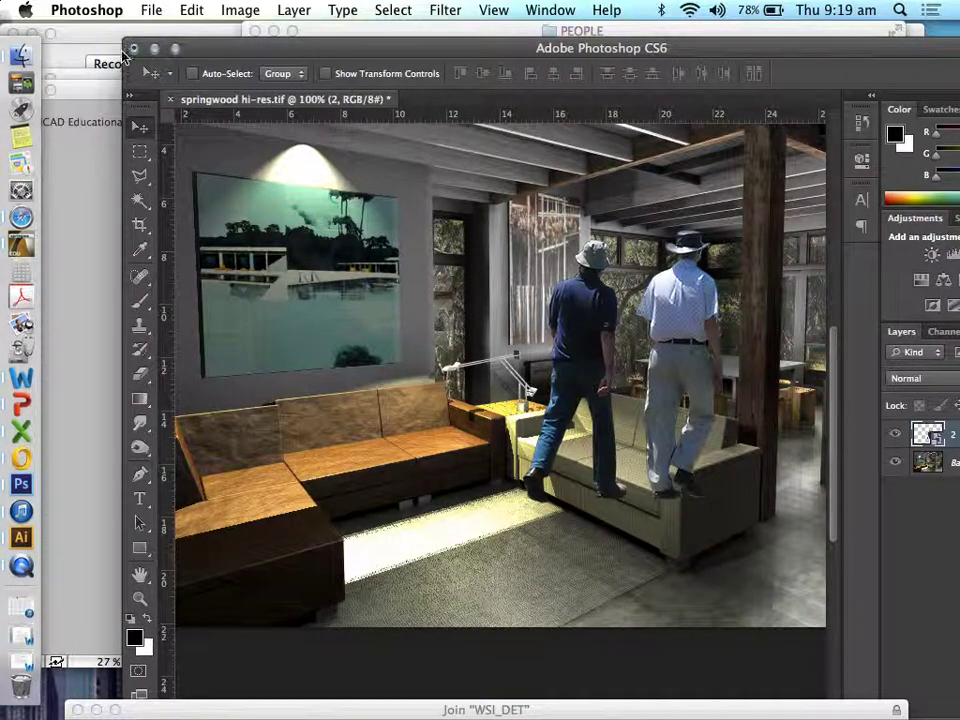
pyautogui.moveTo(120, 47); pyautogui.dragTo(160, 48)
pyautogui.moveTo(232, 47); pyautogui.dragTo(123, 31)
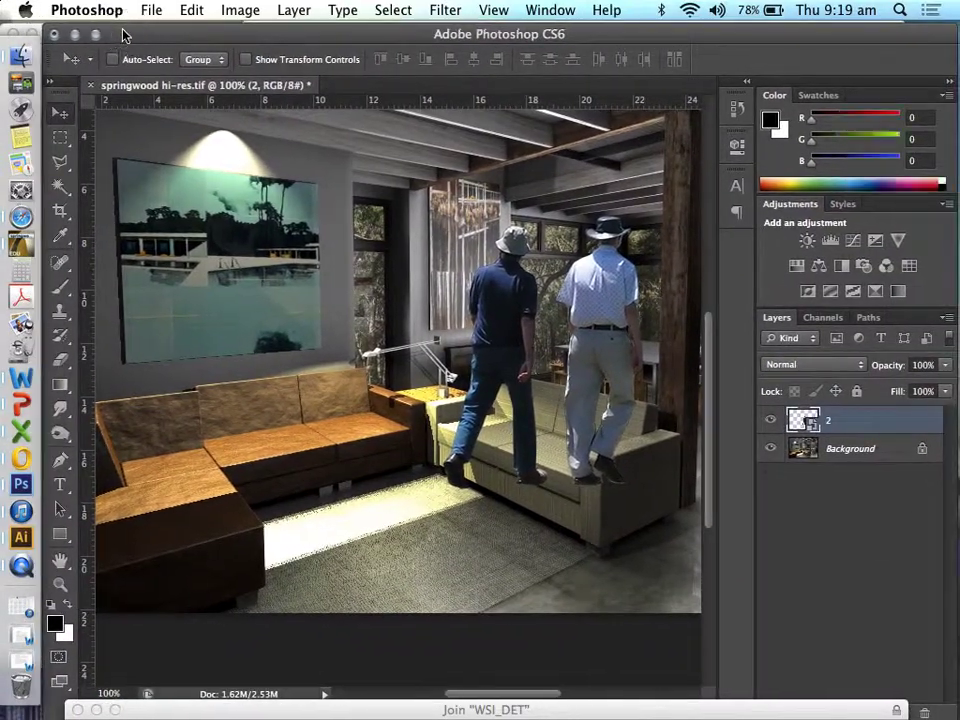
# Duplicate Background as Background copy with Layer Via Copy, then reselect the men's layer 2.
pyautogui.click(851, 450)
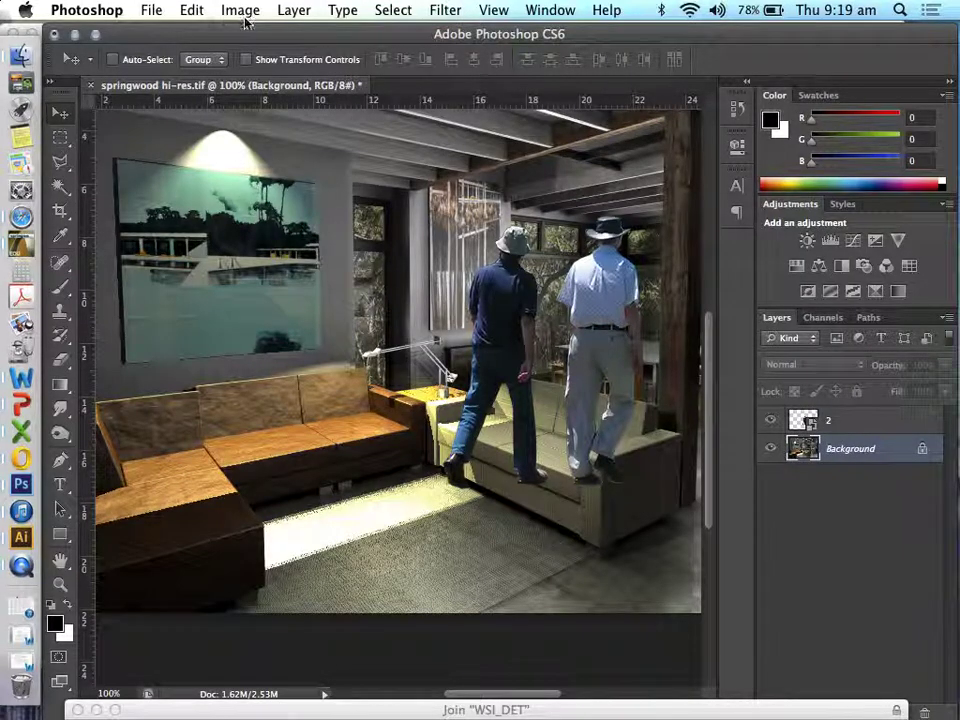
pyautogui.click(295, 10)
pyautogui.moveTo(305, 32)
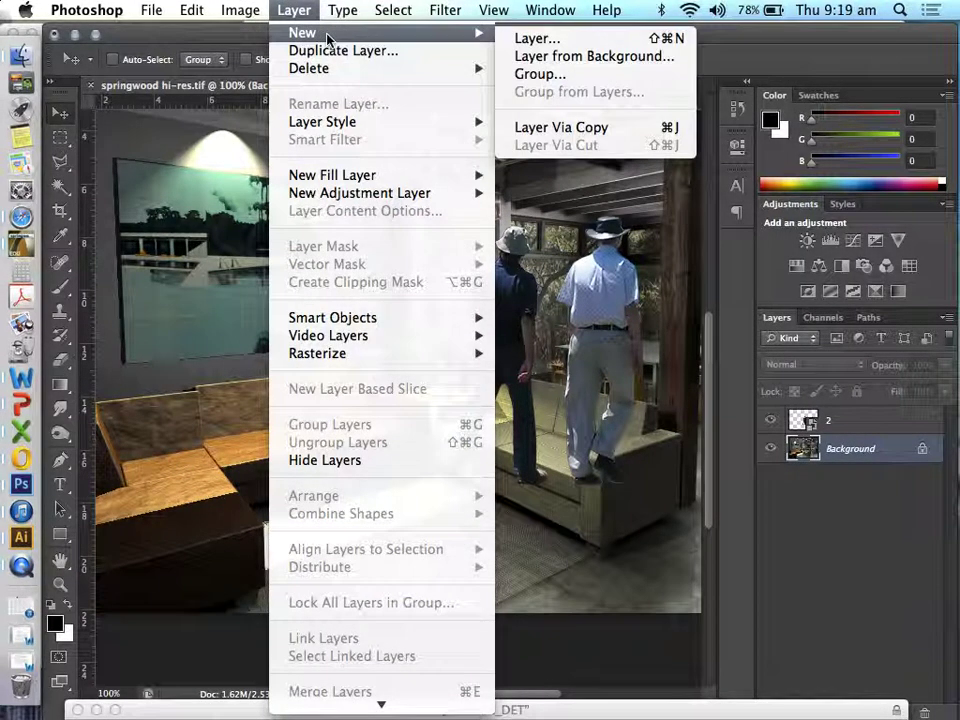
pyautogui.click(563, 127)
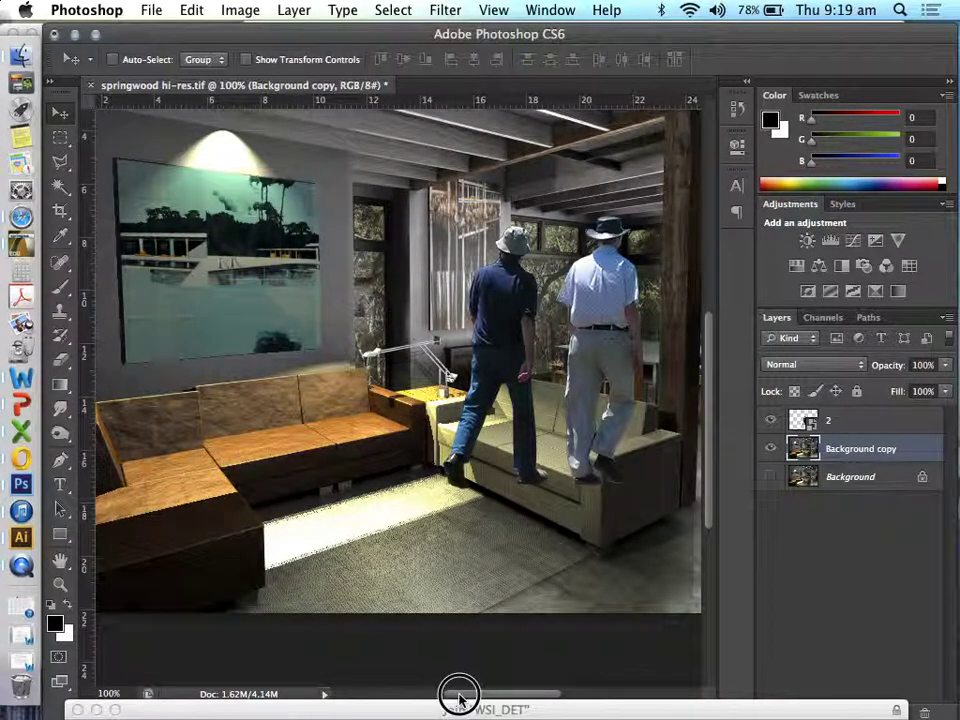
pyautogui.moveTo(459, 695); pyautogui.dragTo(476, 696)
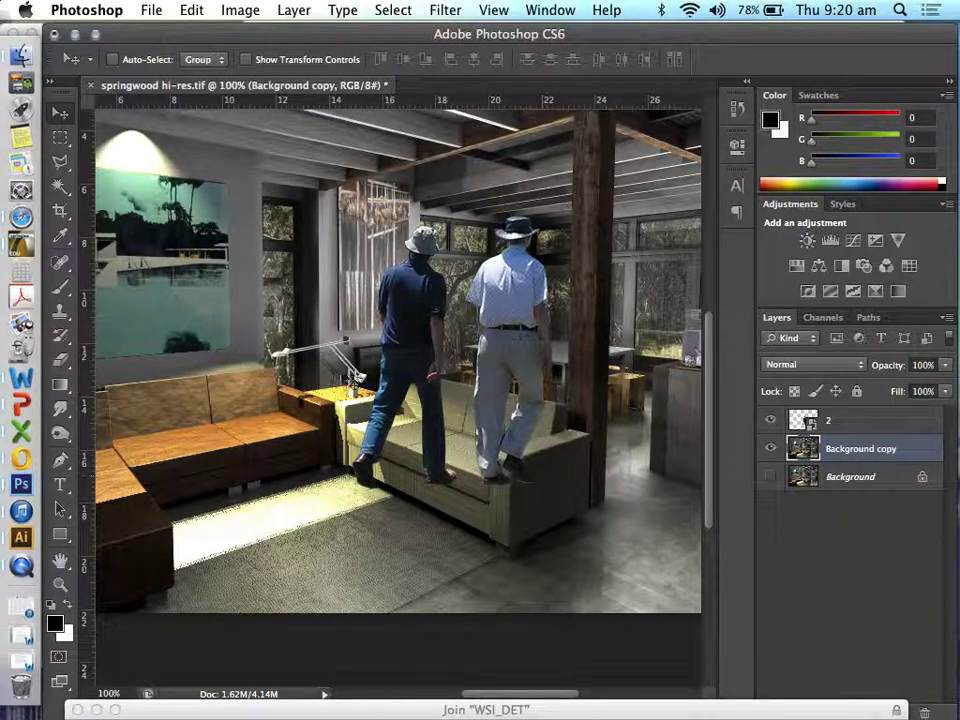
pyautogui.click(838, 428)
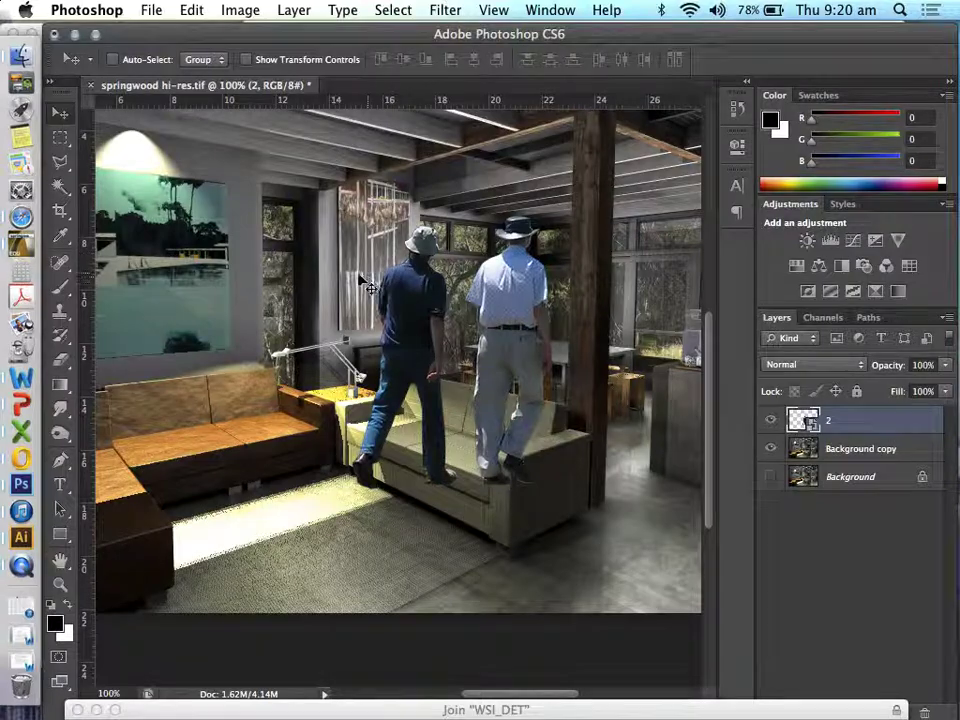
# Scale the men's layer 2 down to about 239% and move it onto the sofa.
pyautogui.click(415, 325)
pyautogui.moveTo(415, 325); pyautogui.dragTo(428, 327)
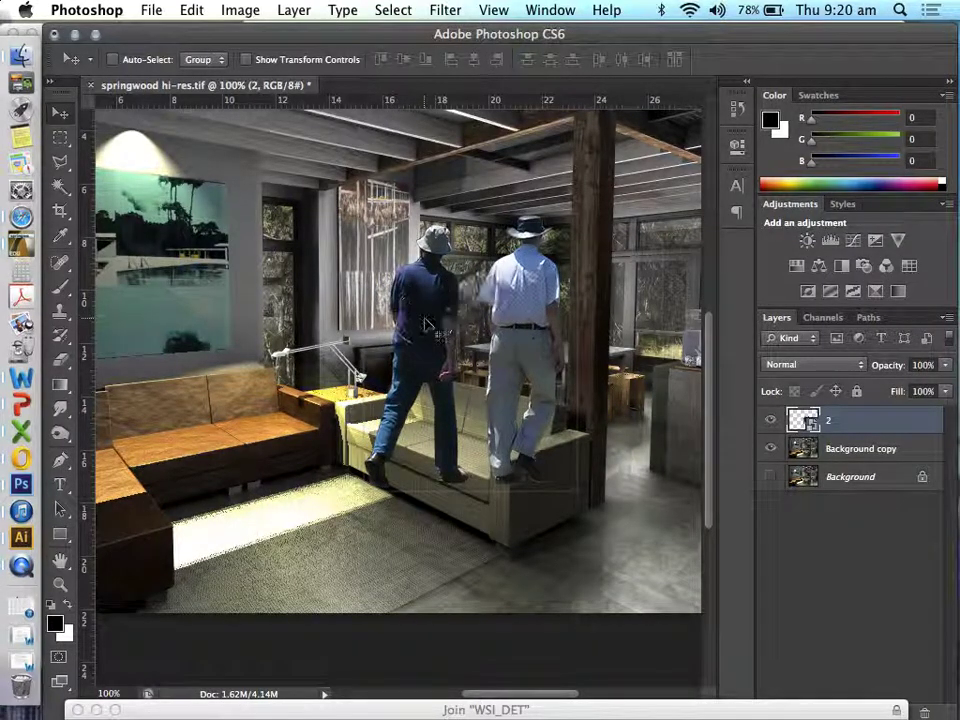
pyautogui.click(189, 10)
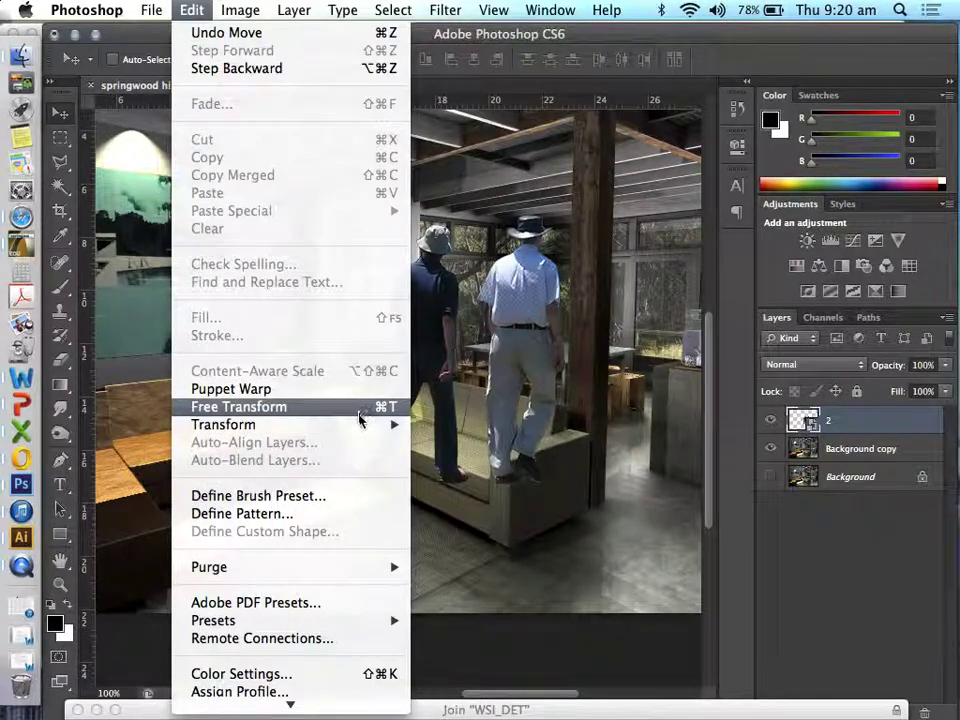
pyautogui.moveTo(360, 425)
pyautogui.click(446, 460)
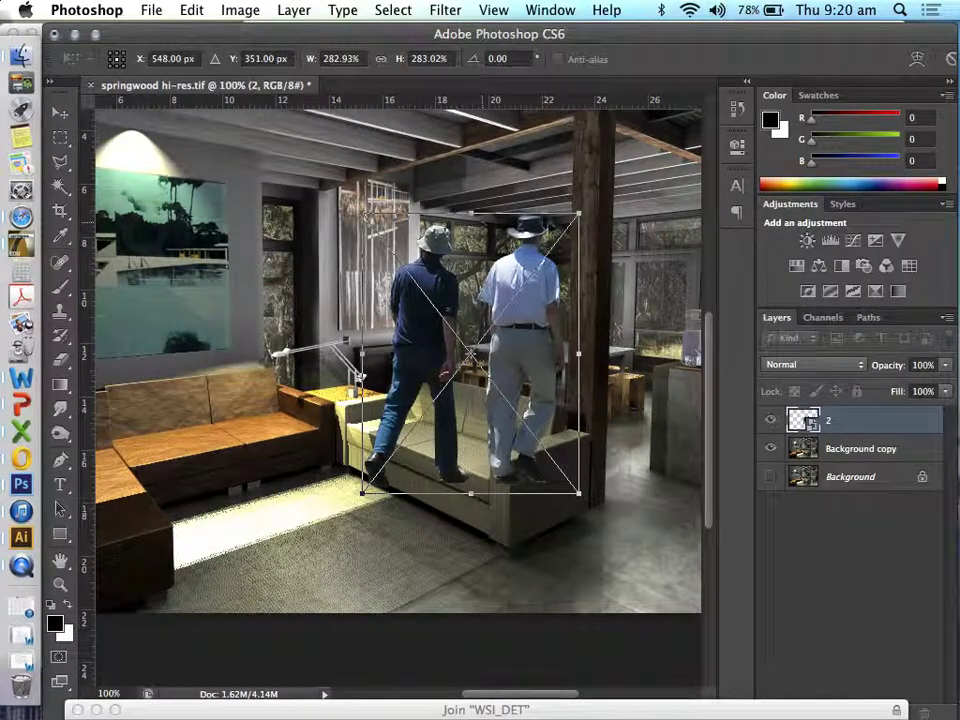
pyautogui.moveTo(578, 215); pyautogui.dragTo(545, 258)
pyautogui.click(59, 113)
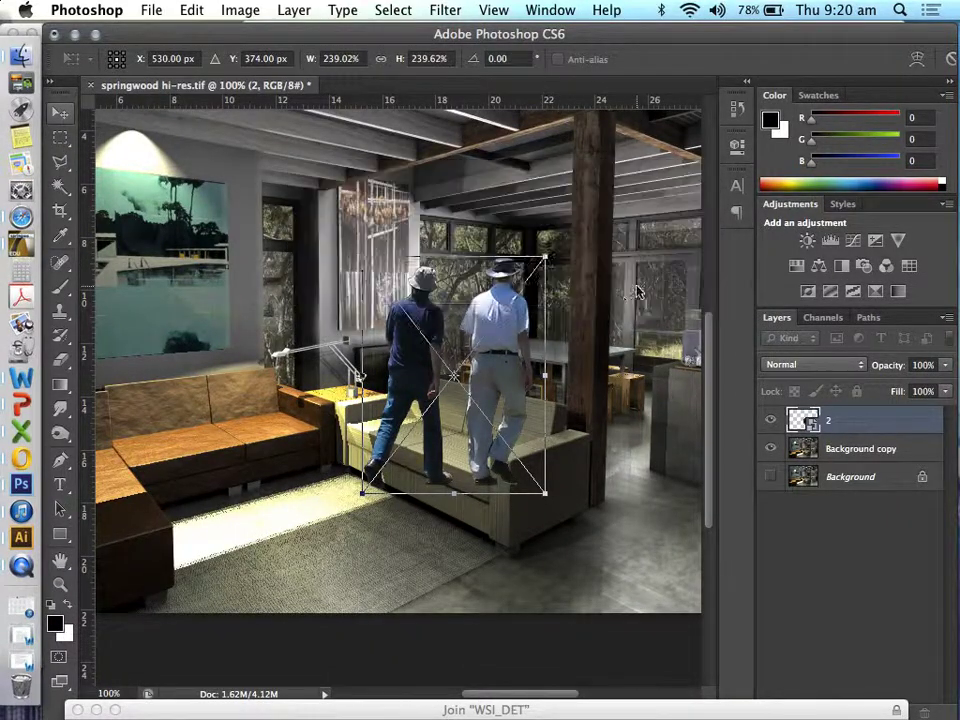
pyautogui.click(643, 273)
pyautogui.moveTo(428, 420); pyautogui.dragTo(447, 414)
# Set layer 2's opacity to 80%.
pyautogui.click(947, 366)
pyautogui.click(929, 385)
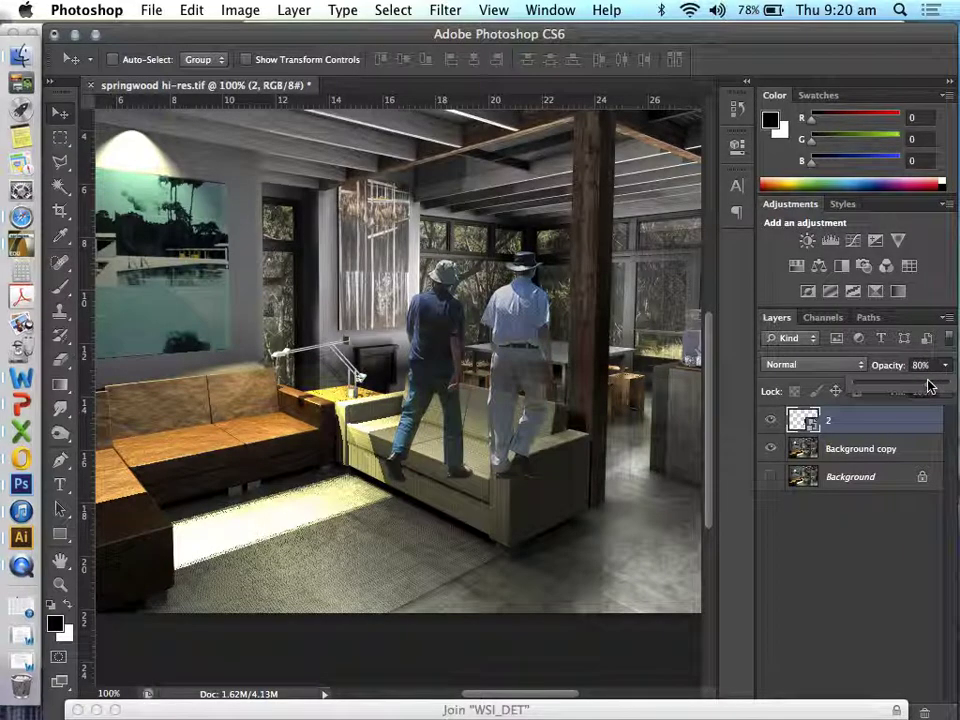
pyautogui.click(61, 587)
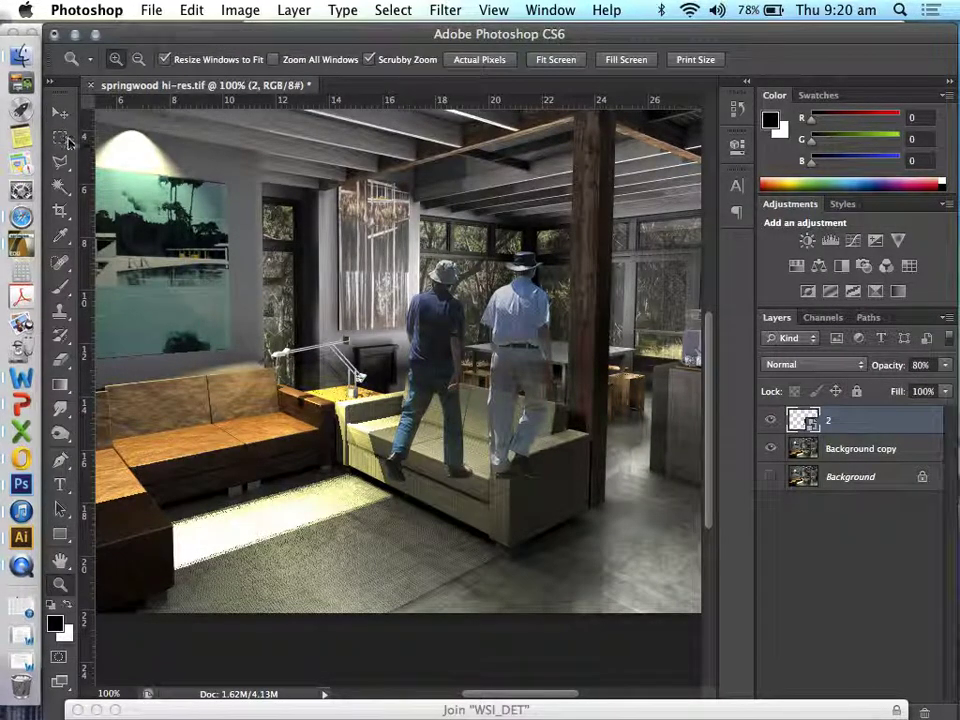
pyautogui.click(532, 437)
pyautogui.click(490, 399)
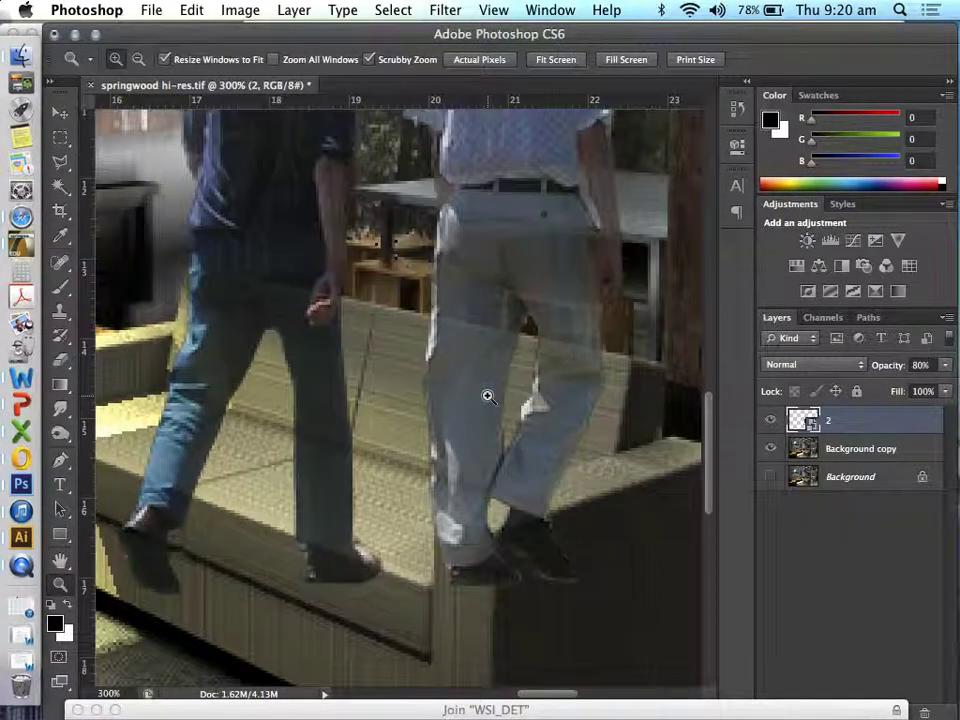
pyautogui.click(58, 185)
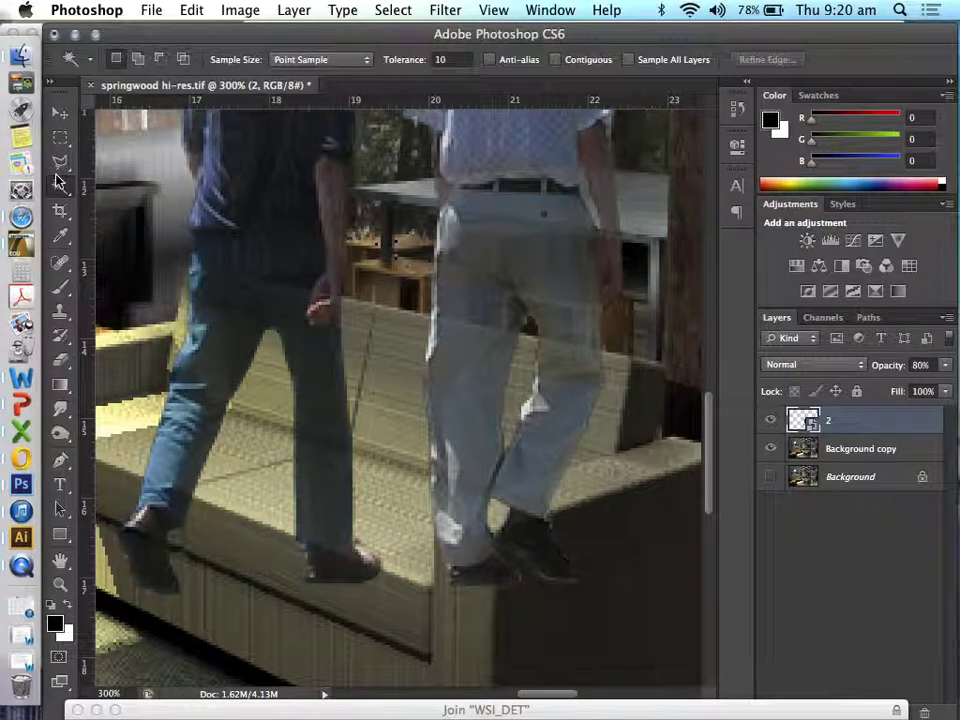
pyautogui.click(60, 162)
pyautogui.rightClick(818, 423)
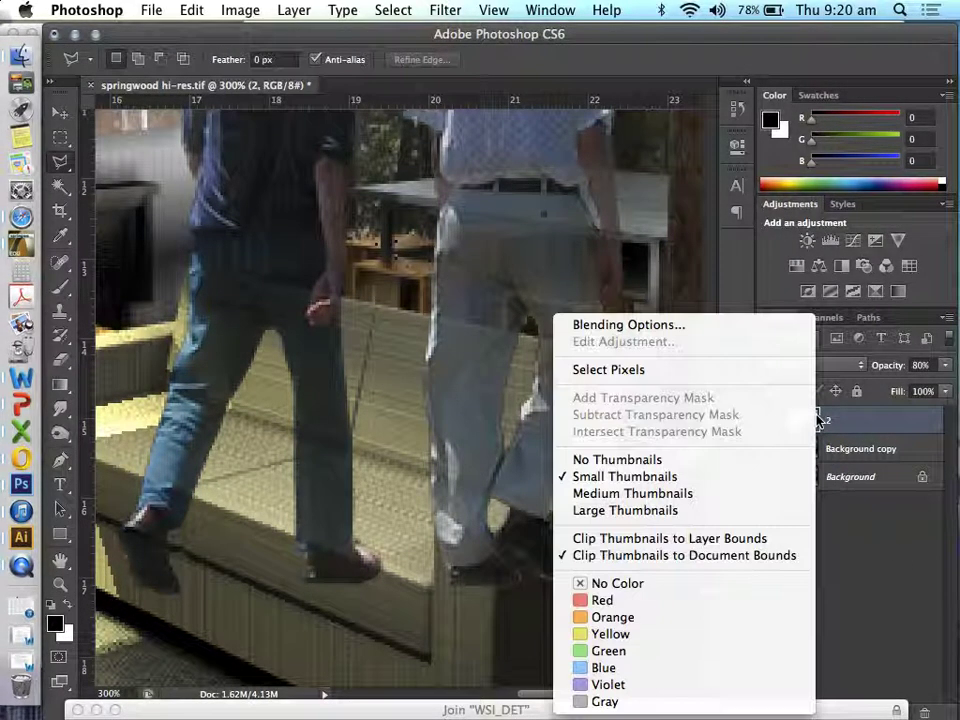
pyautogui.click(900, 428)
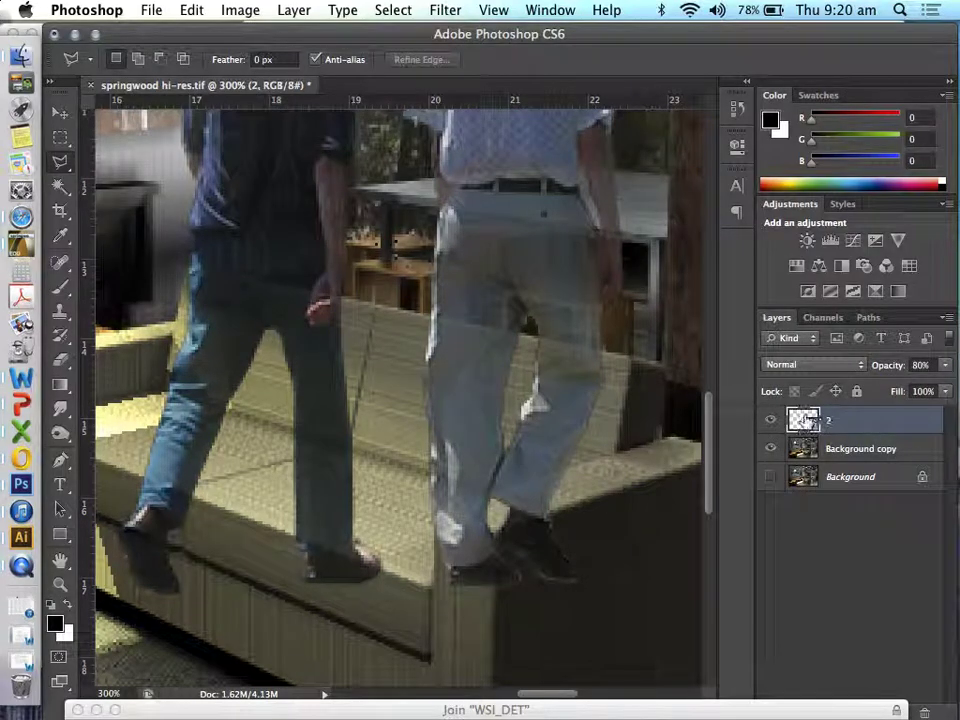
pyautogui.rightClick(808, 421)
pyautogui.click(808, 421)
pyautogui.rightClick(813, 422)
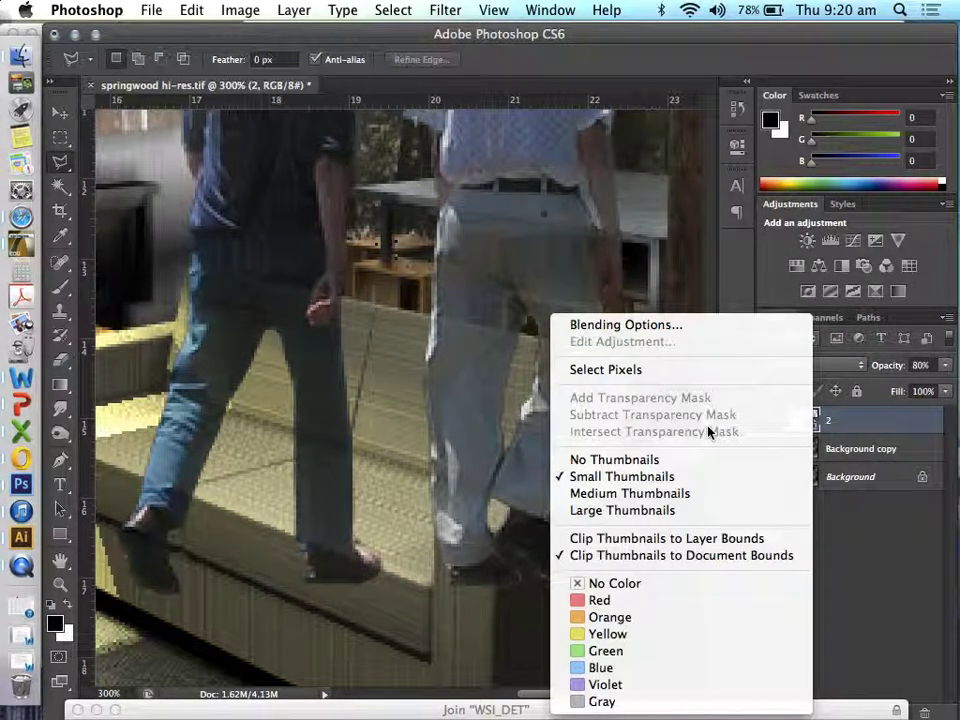
pyautogui.click(870, 602)
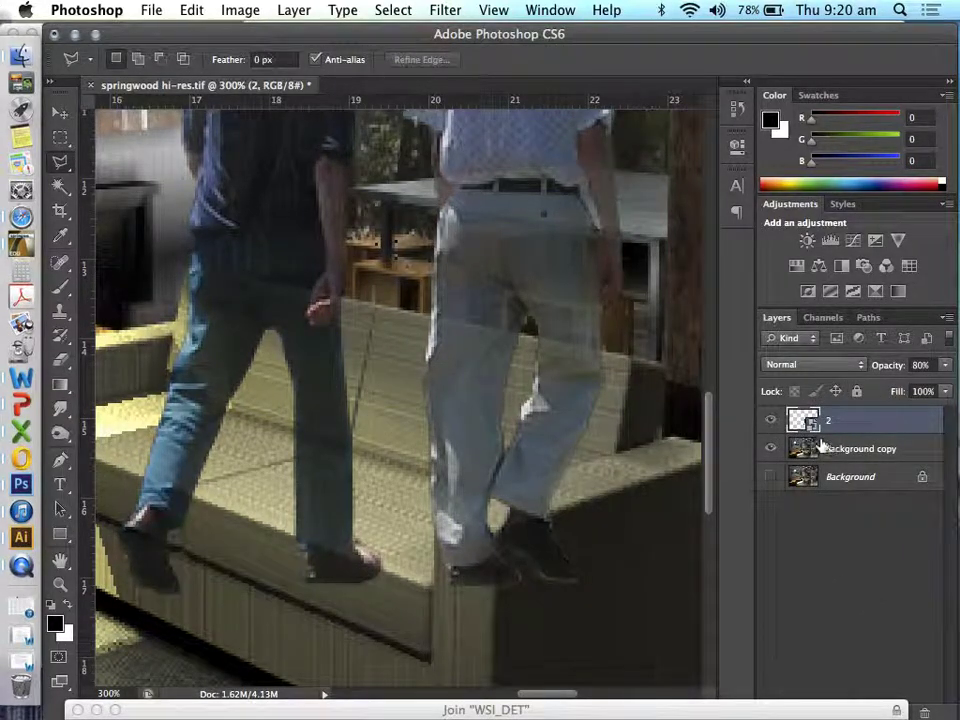
pyautogui.rightClick(813, 422)
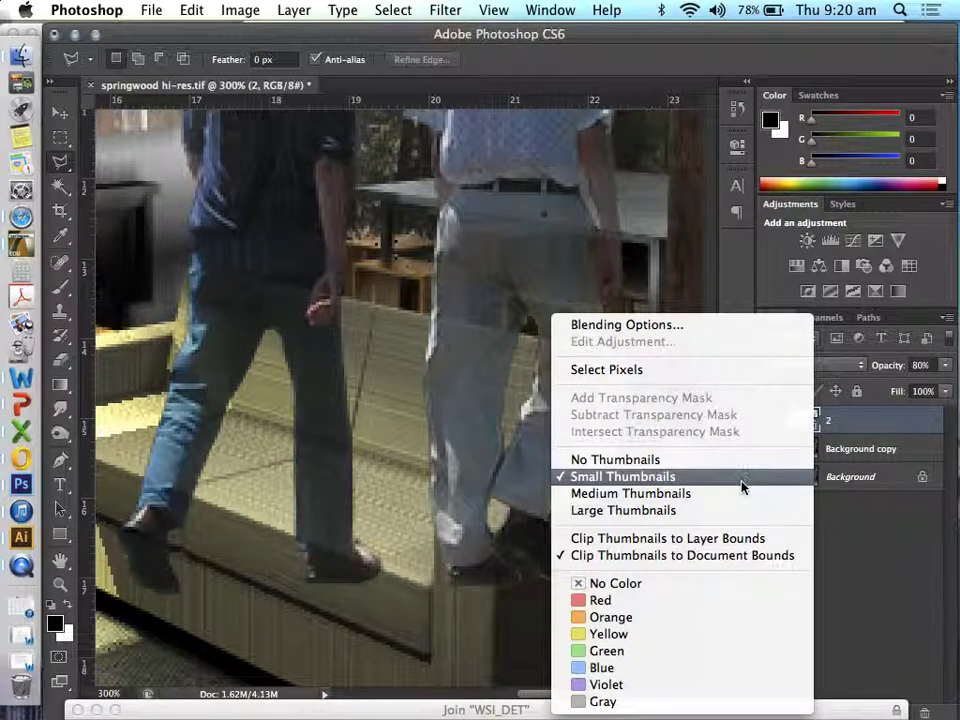
pyautogui.click(872, 438)
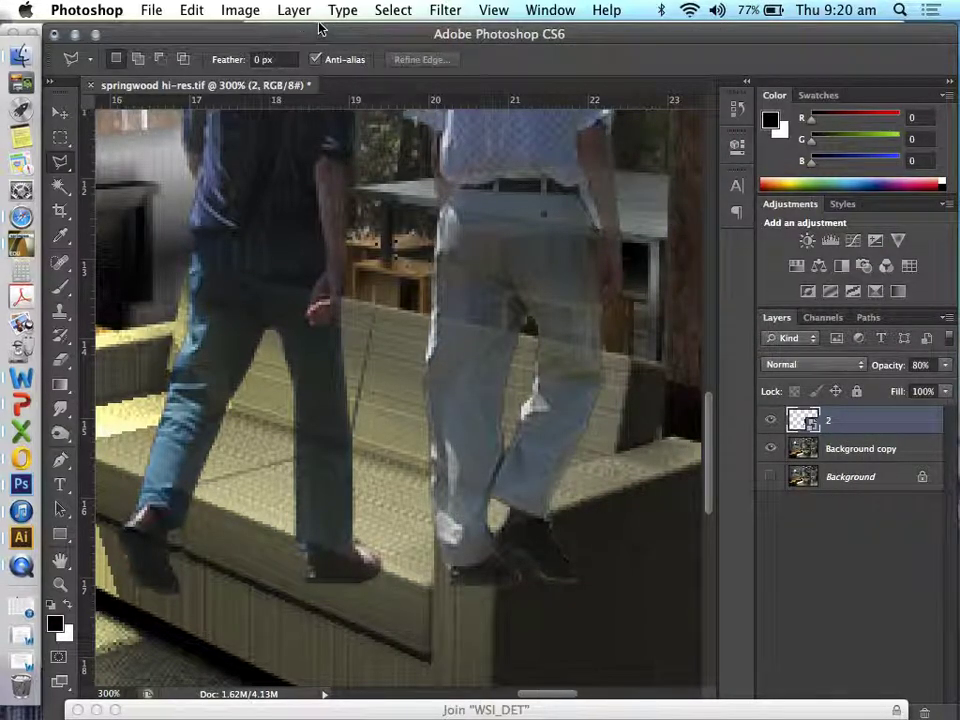
pyautogui.moveTo(320, 28); pyautogui.dragTo(336, 12)
pyautogui.click(66, 110)
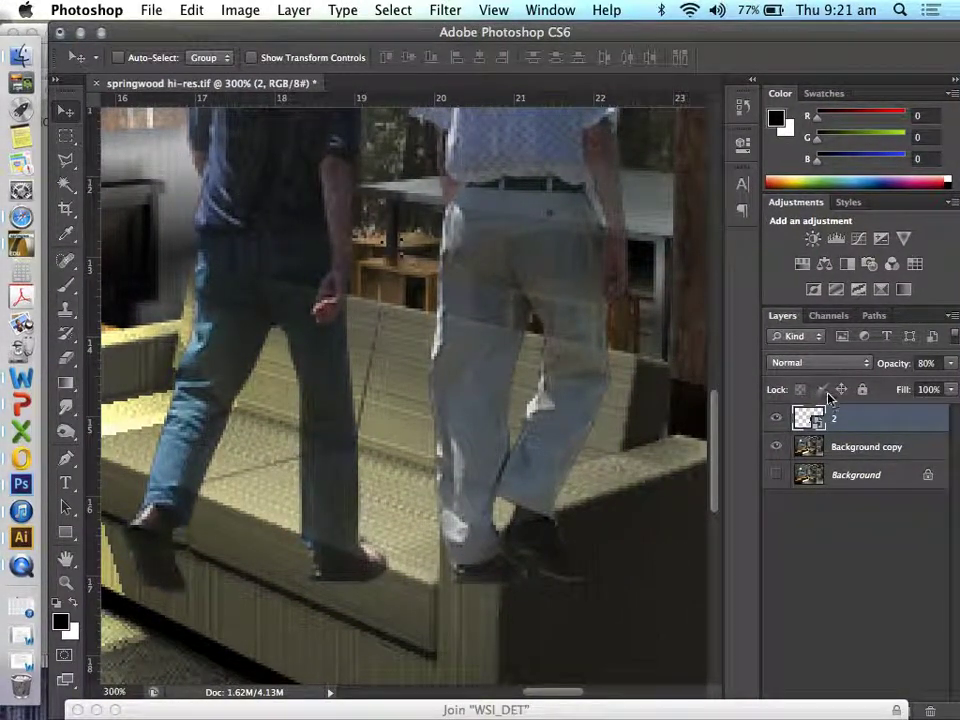
pyautogui.rightClick(812, 418)
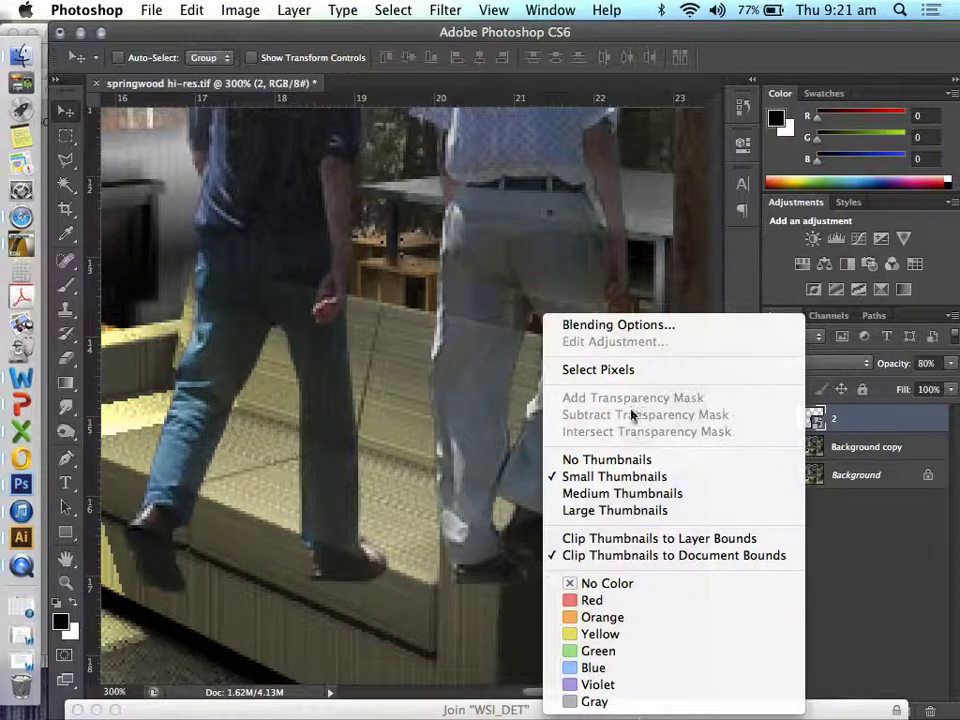
pyautogui.click(635, 326)
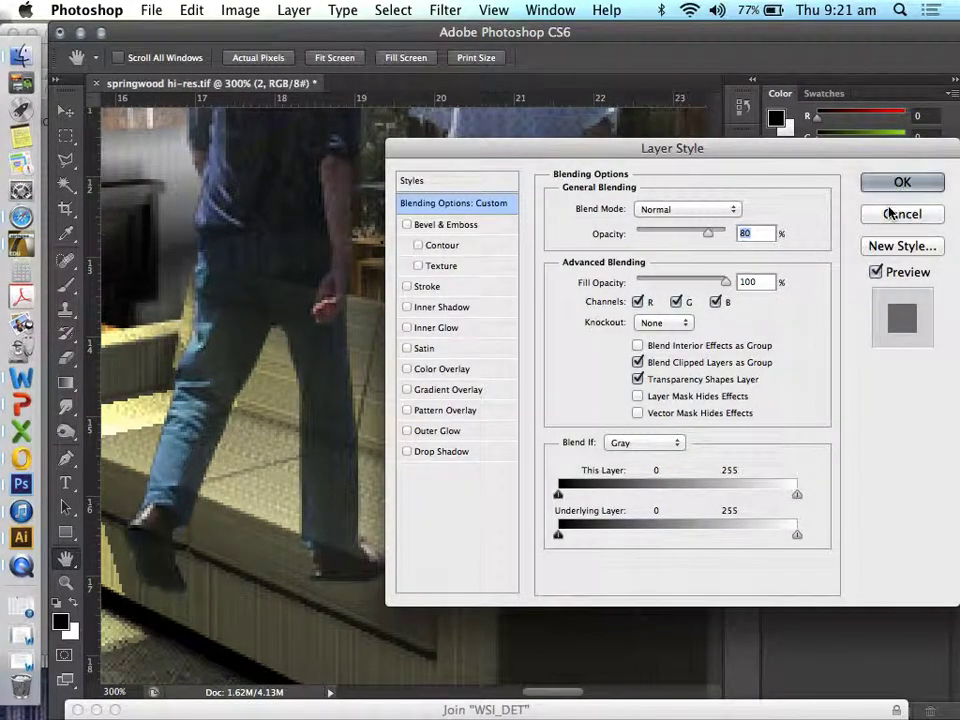
pyautogui.click(890, 213)
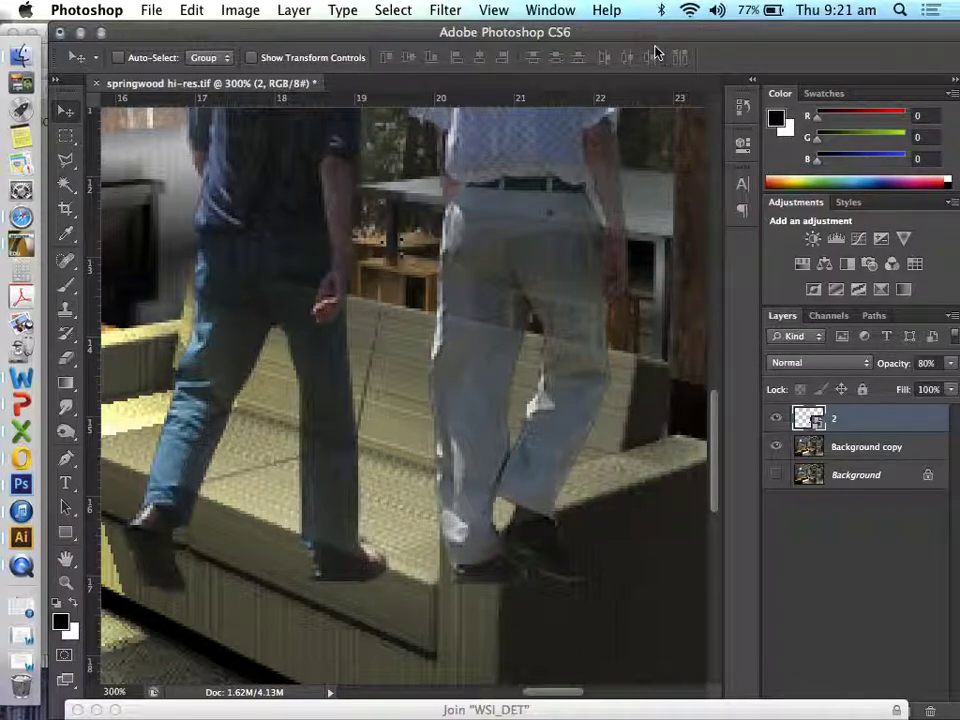
pyautogui.moveTo(688, 36); pyautogui.dragTo(643, 26)
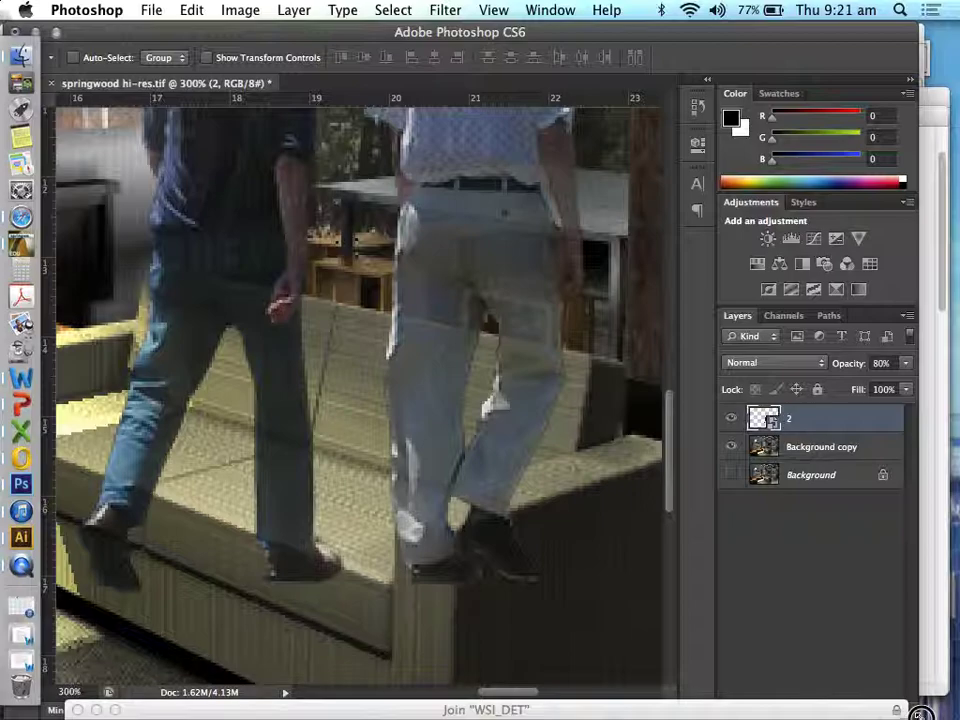
pyautogui.moveTo(921, 711)
pyautogui.mouseDown()
pyautogui.moveTo(928, 658)
pyautogui.moveTo(932, 694)
pyautogui.mouseUp()
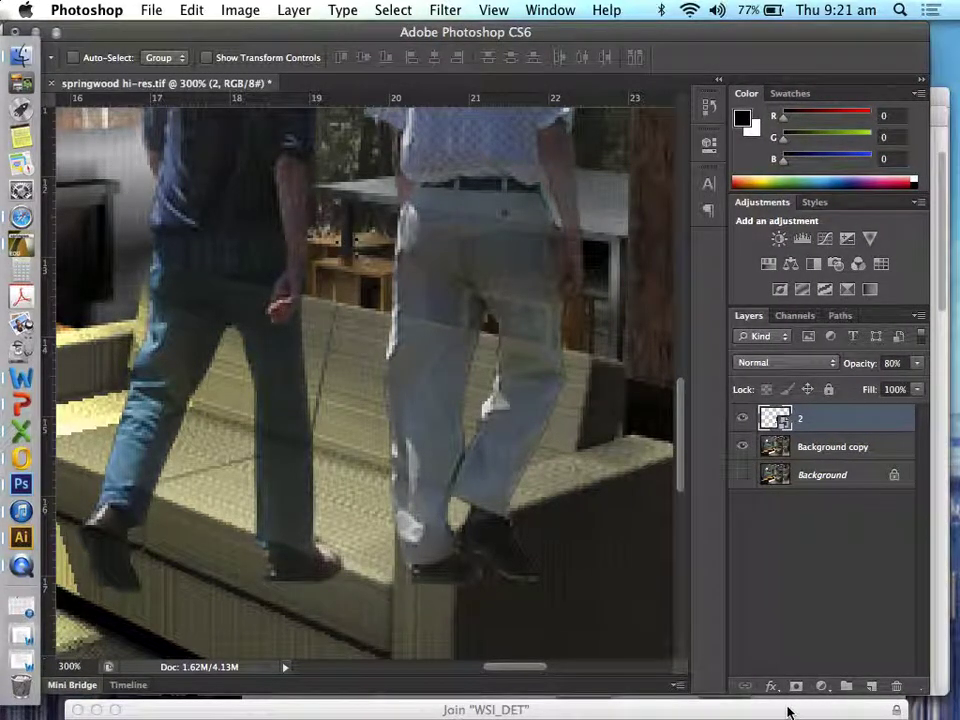
pyautogui.click(772, 686)
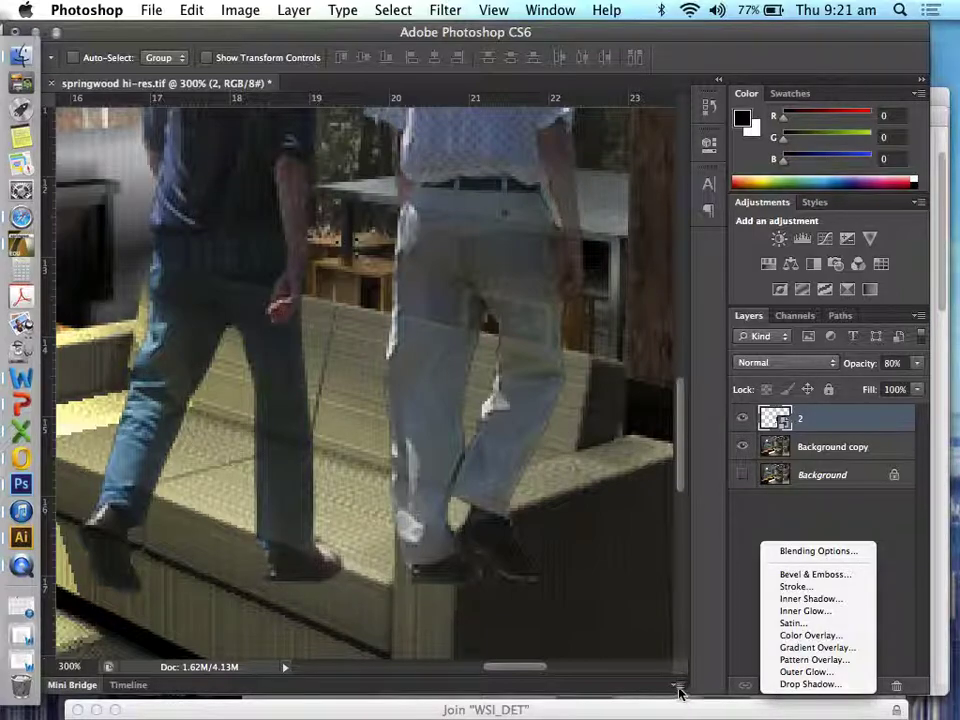
pyautogui.click(679, 692)
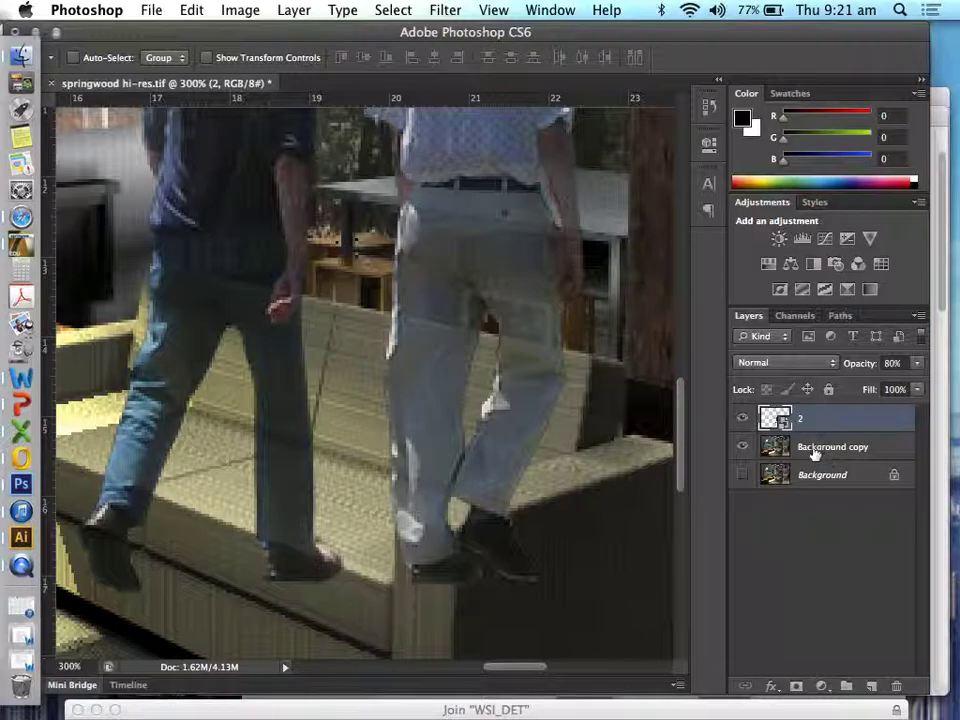
# Duplicate layer 2 as 2 copy, inspect the 2.tif smart object contents, and close them.
pyautogui.click(294, 10)
pyautogui.moveTo(302, 32)
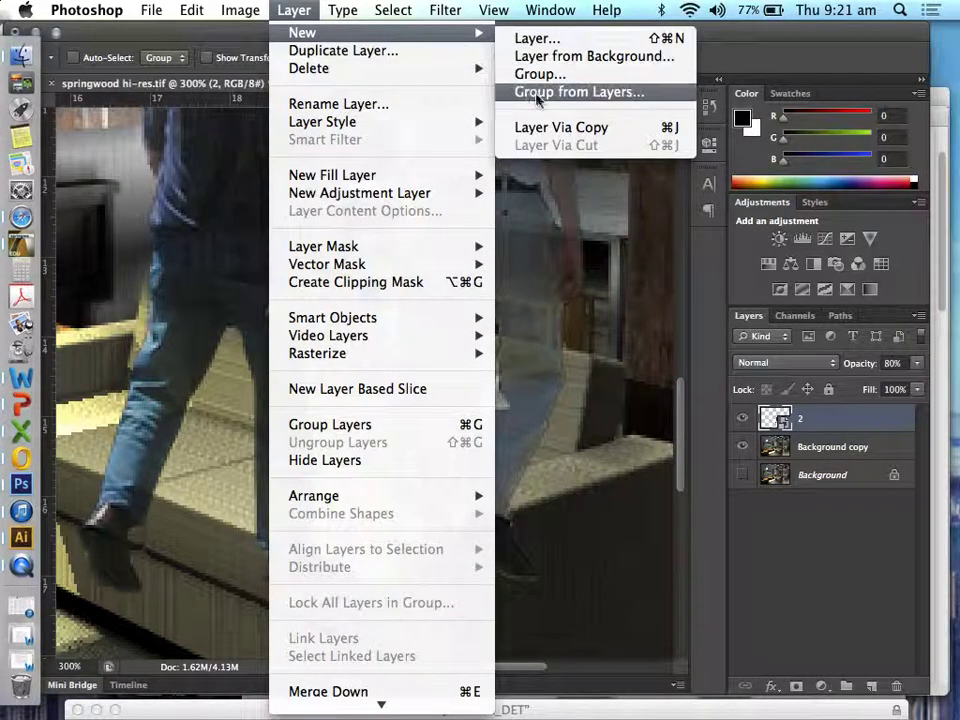
pyautogui.click(560, 128)
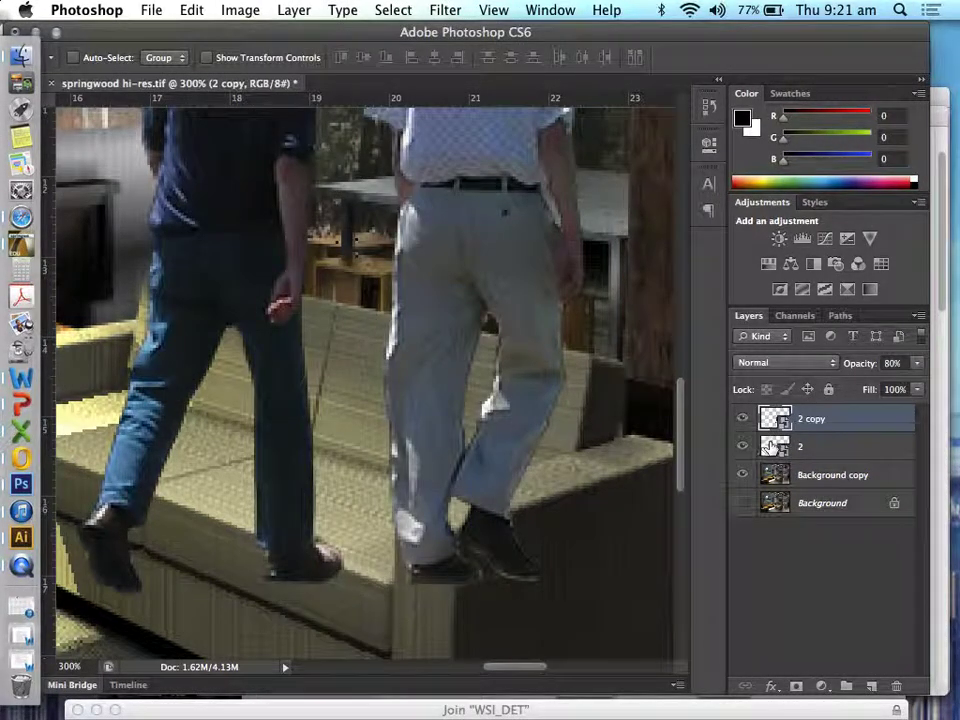
pyautogui.doubleClick(772, 447)
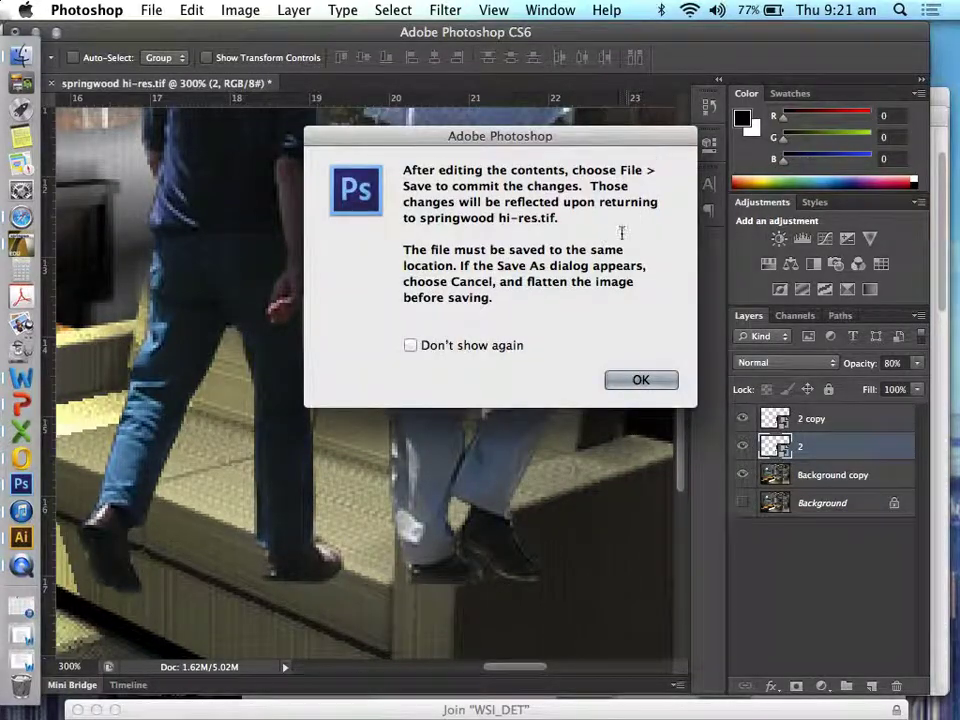
pyautogui.click(633, 386)
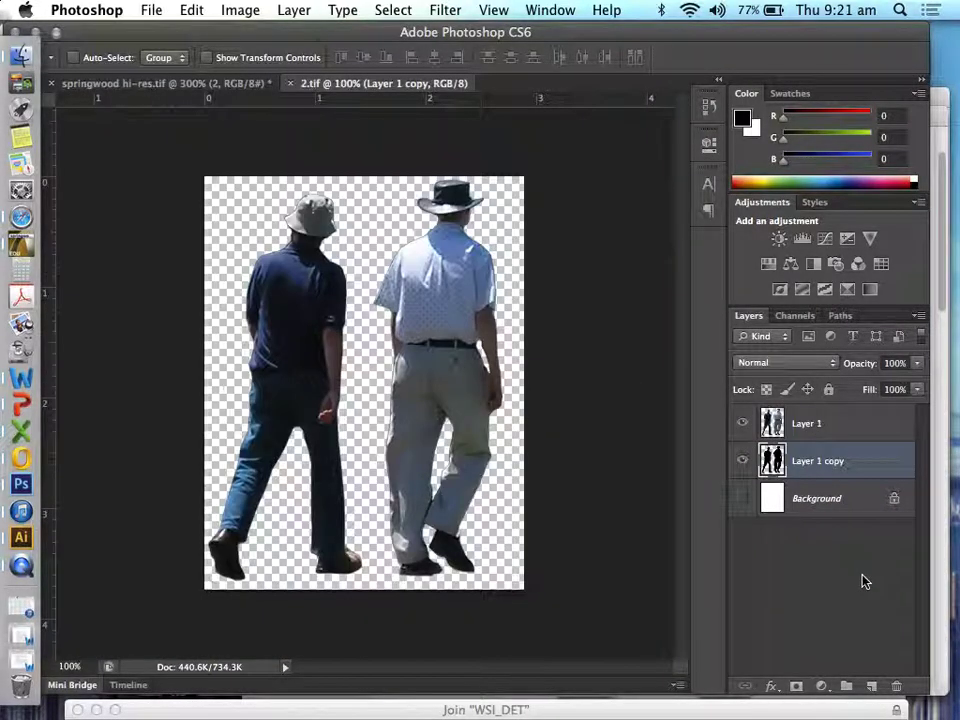
pyautogui.click(806, 425)
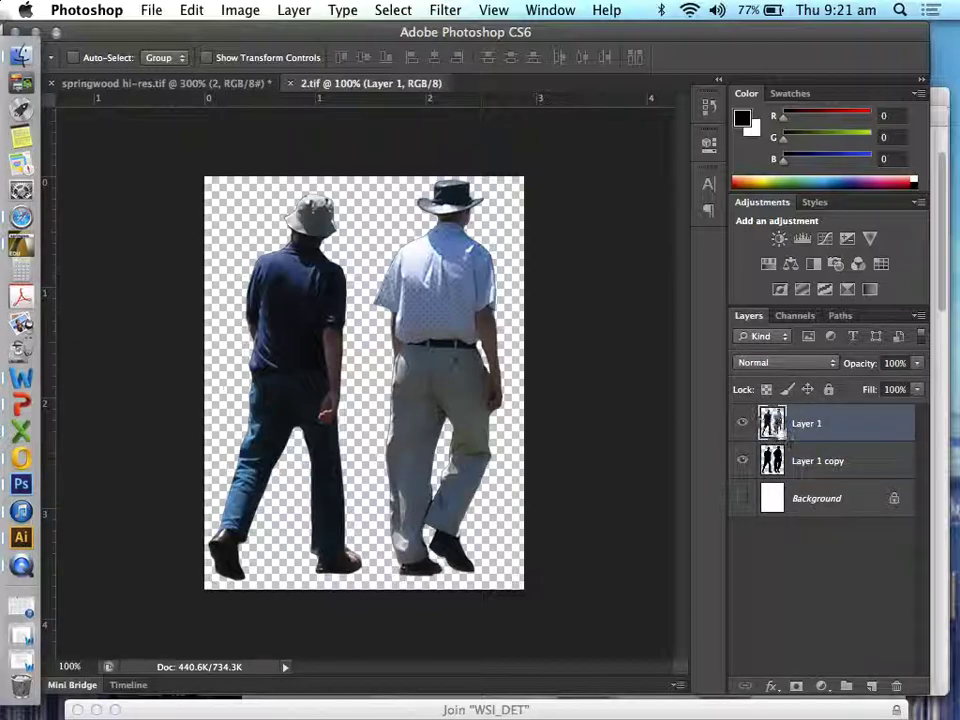
pyautogui.click(290, 84)
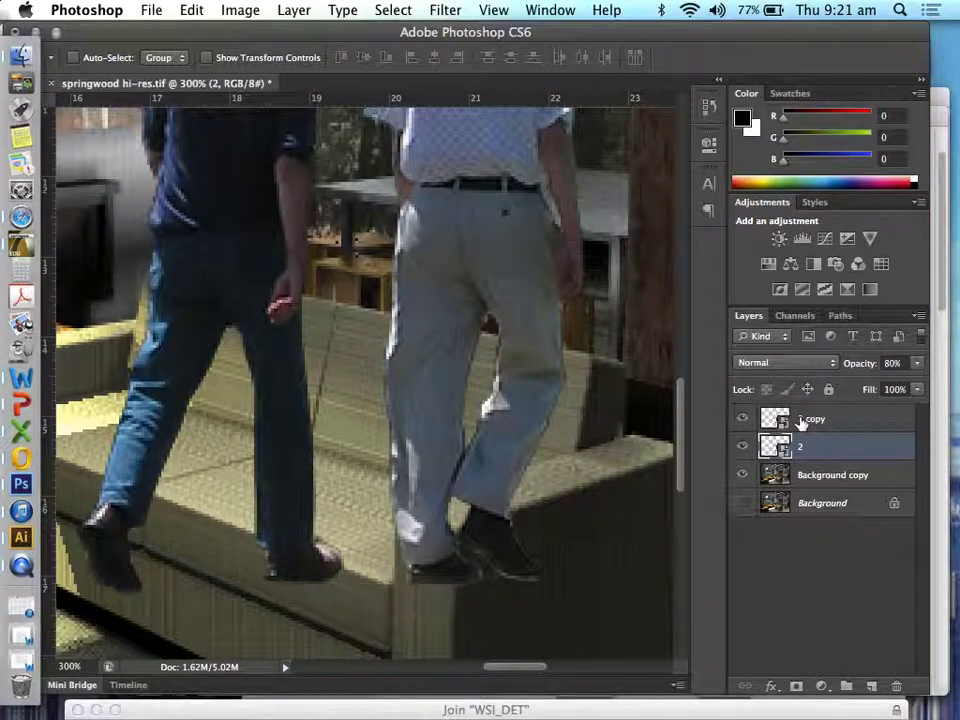
# Delete layers 2 and 2 copy, leaving Background copy and Background.
pyautogui.keyDown('shift'); pyautogui.click(800, 420); pyautogui.keyUp('shift')
pyautogui.rightClick(798, 418)
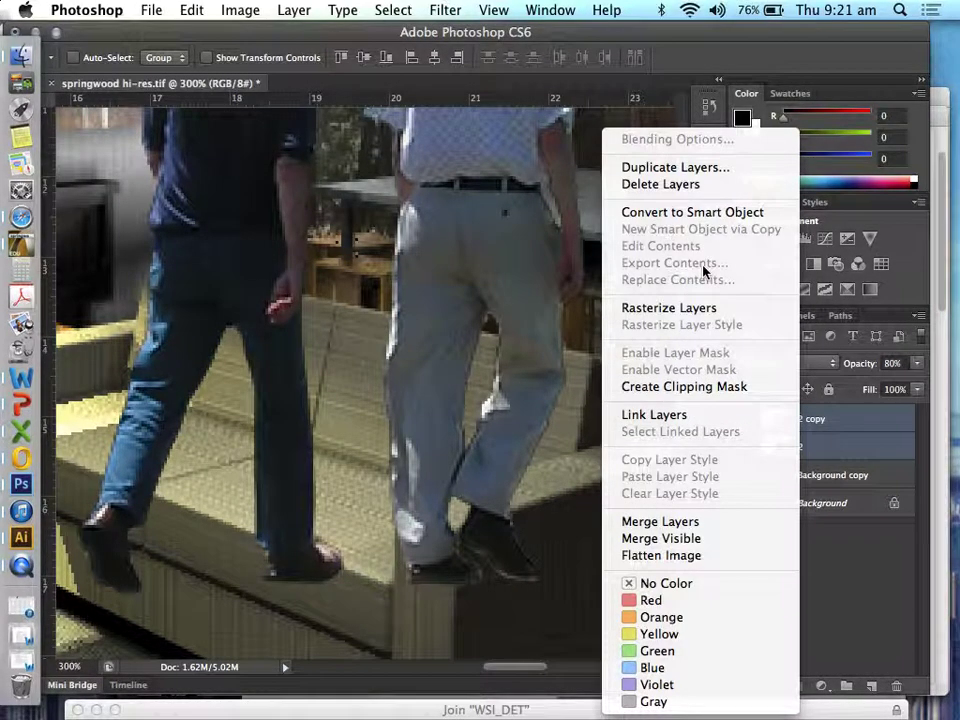
pyautogui.click(660, 184)
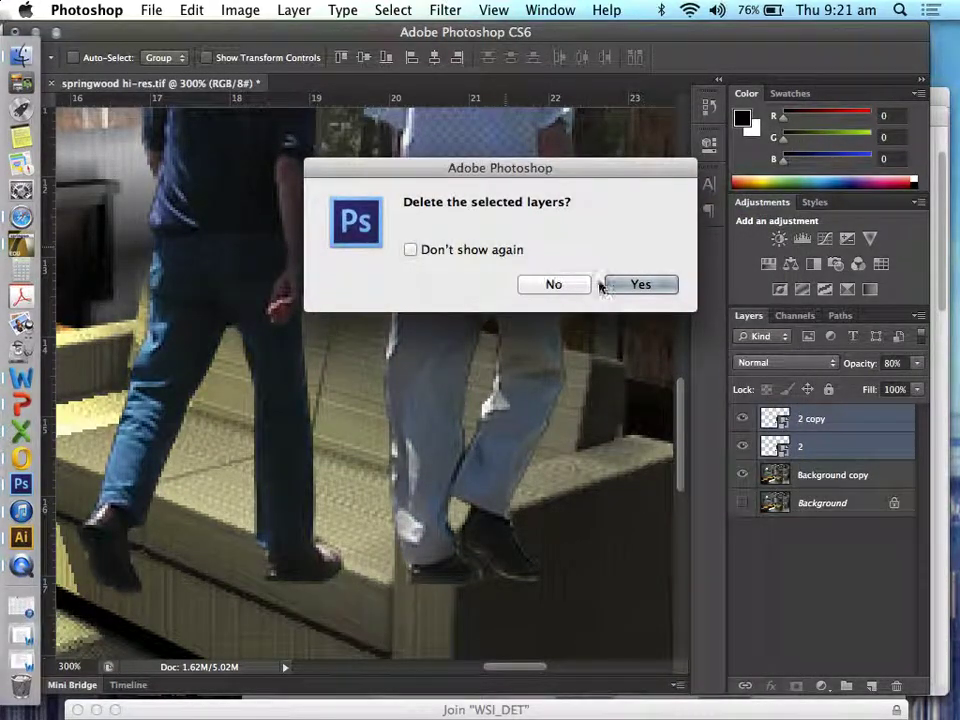
pyautogui.click(604, 285)
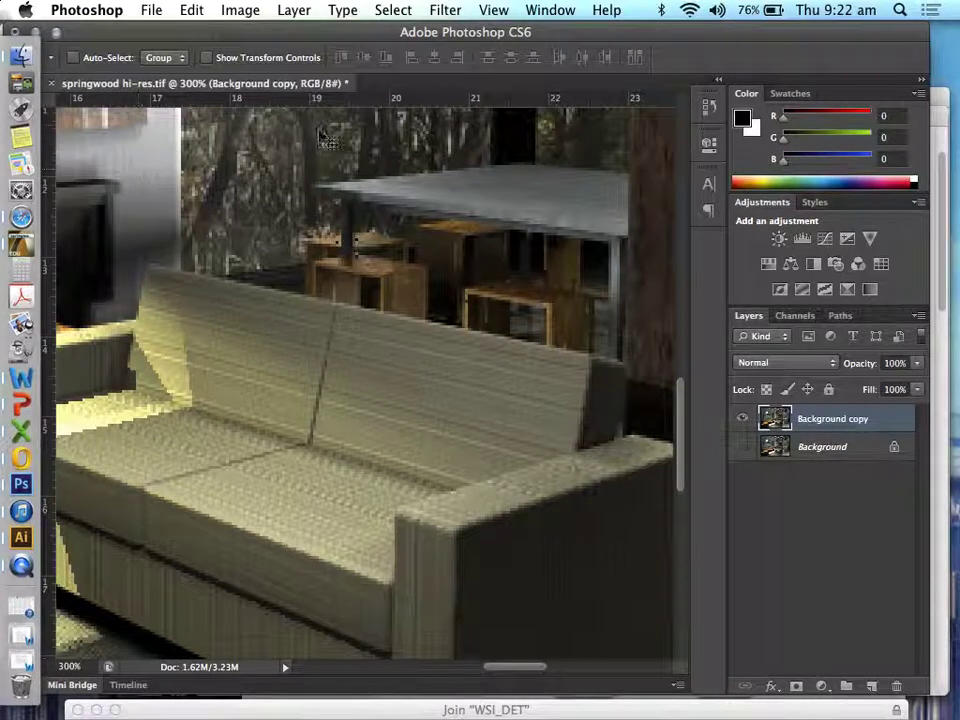
# Close the 2.tif preview and open 2.tif from the PEOPLE folder in Adobe Photoshop CS6.
pyautogui.click(21, 58)
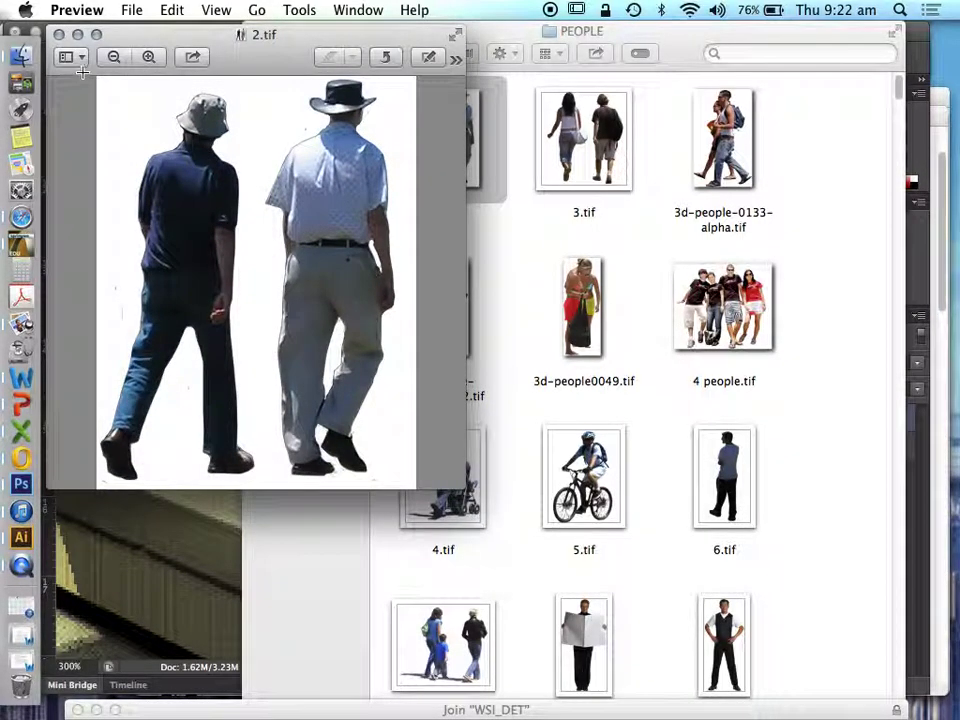
pyautogui.click(60, 37)
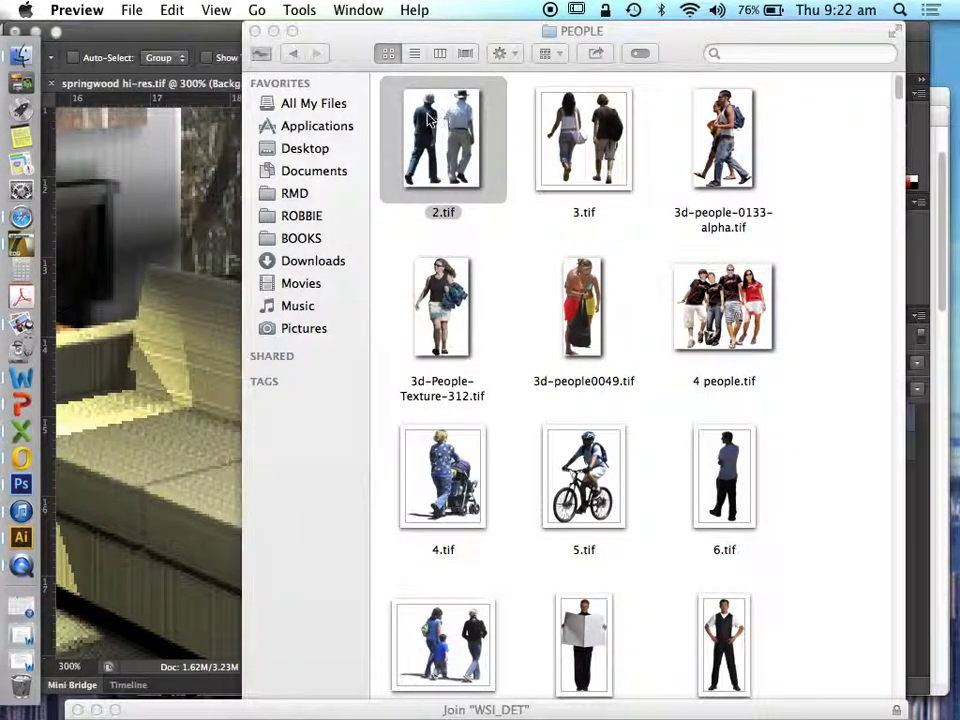
pyautogui.rightClick(436, 114)
pyautogui.moveTo(486, 147)
pyautogui.click(650, 190)
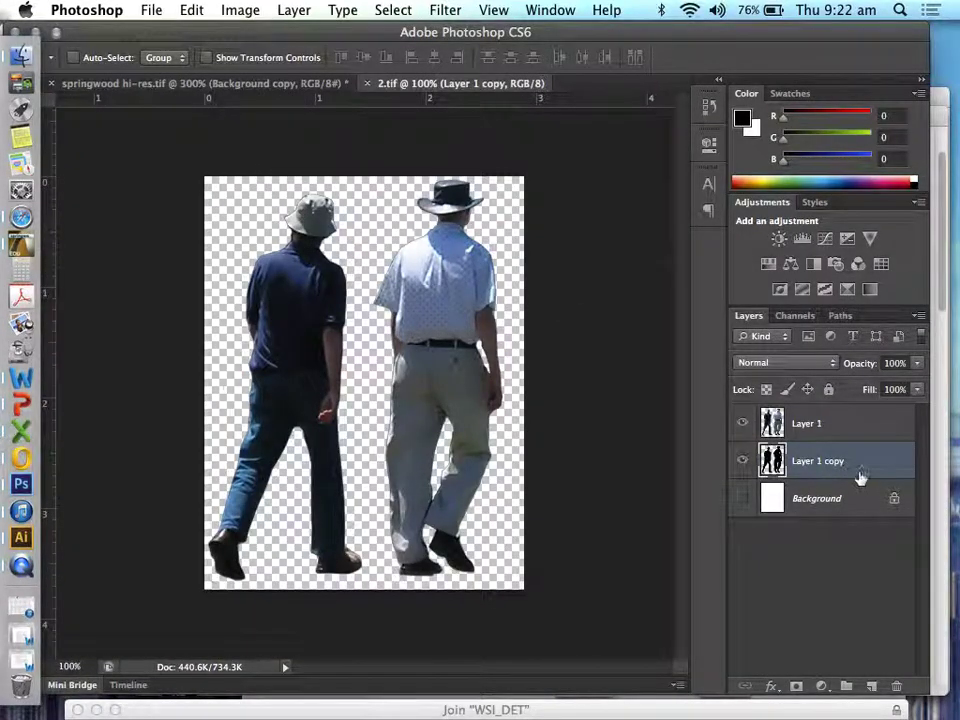
# Select the two men on 2.tif's Layer 1 and paste them into the springwood render.
pyautogui.click(816, 426)
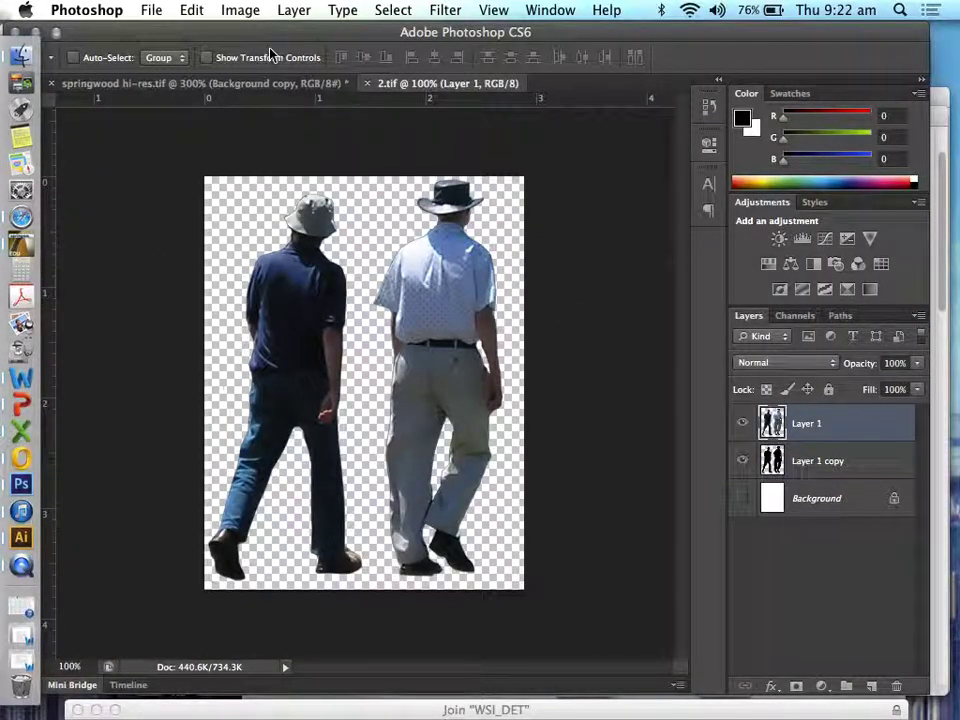
pyautogui.moveTo(280, 40); pyautogui.dragTo(311, 38)
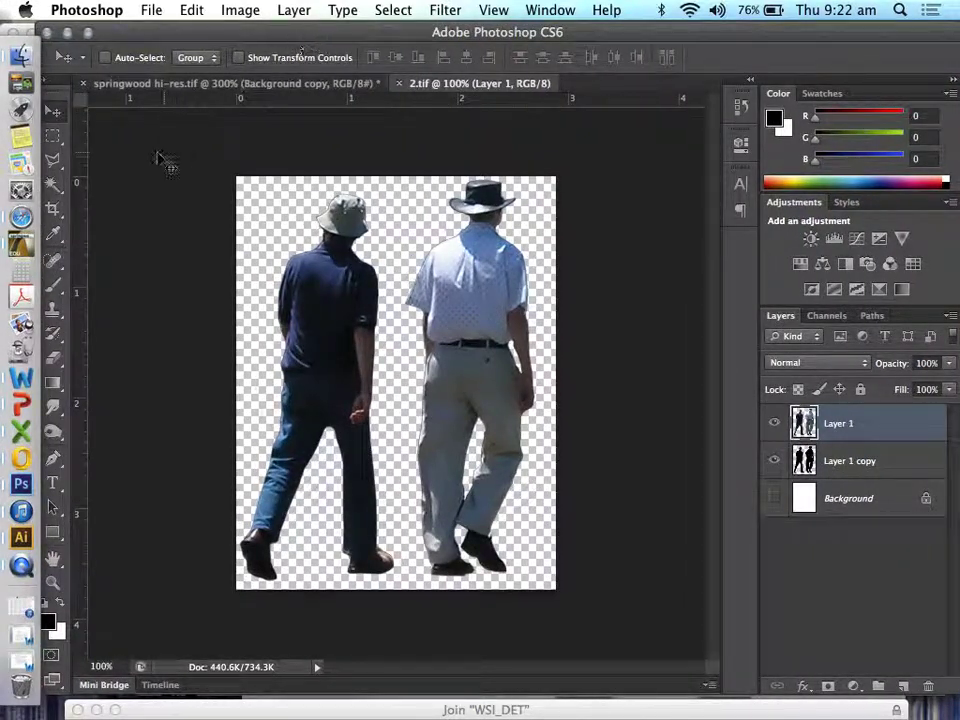
pyautogui.click(53, 135)
pyautogui.moveTo(257, 236); pyautogui.dragTo(698, 714)
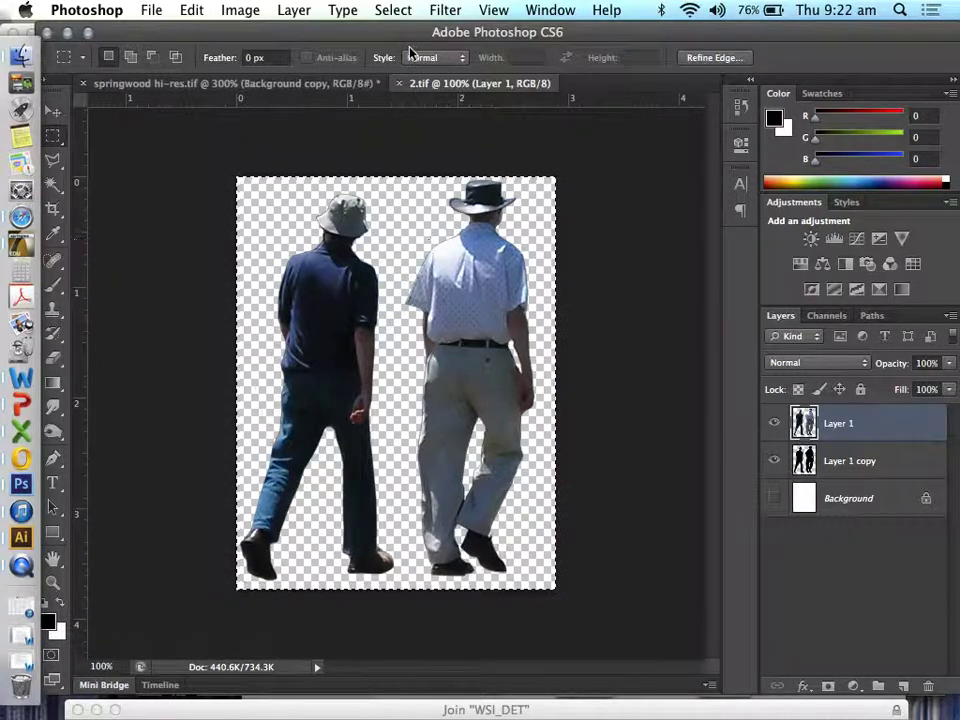
pyautogui.click(240, 83)
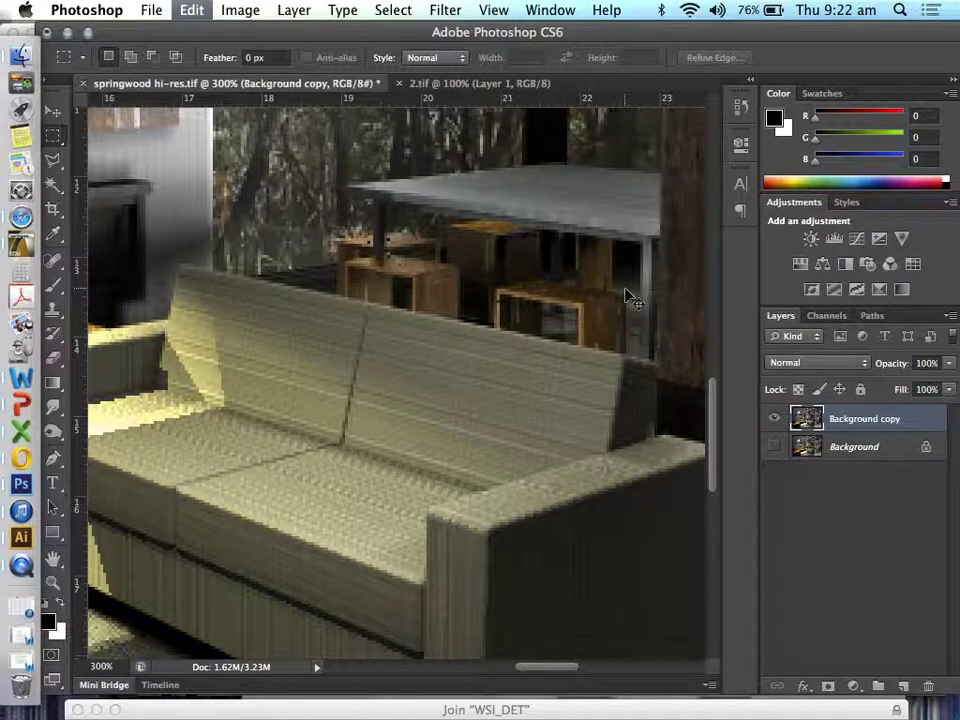
pyautogui.press('super+v')
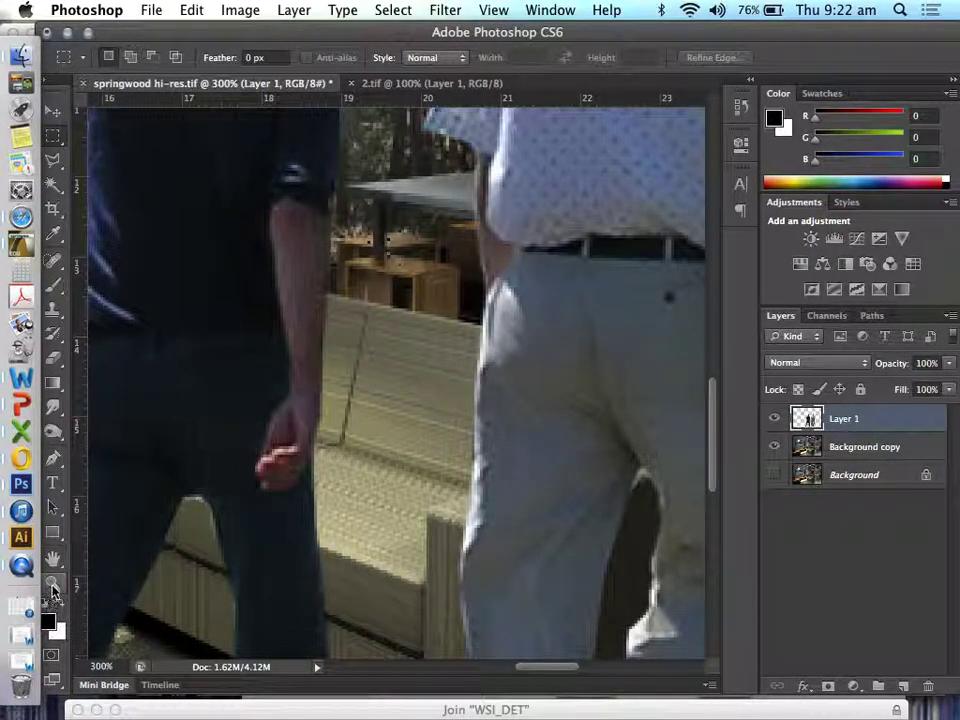
pyautogui.press('z')
pyautogui.click(130, 57)
# Scale the pasted men on Layer 1 down to about 57% beside the wooden column.
pyautogui.click(456, 391)
pyautogui.click(456, 391)
pyautogui.click(456, 391)
pyautogui.click(192, 10)
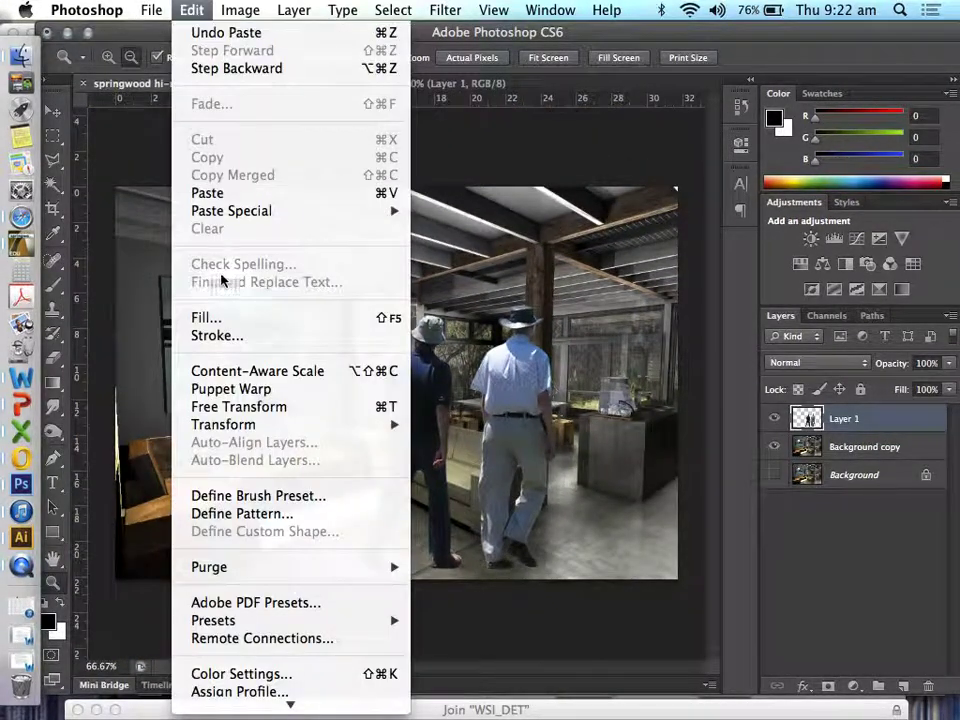
pyautogui.moveTo(368, 426)
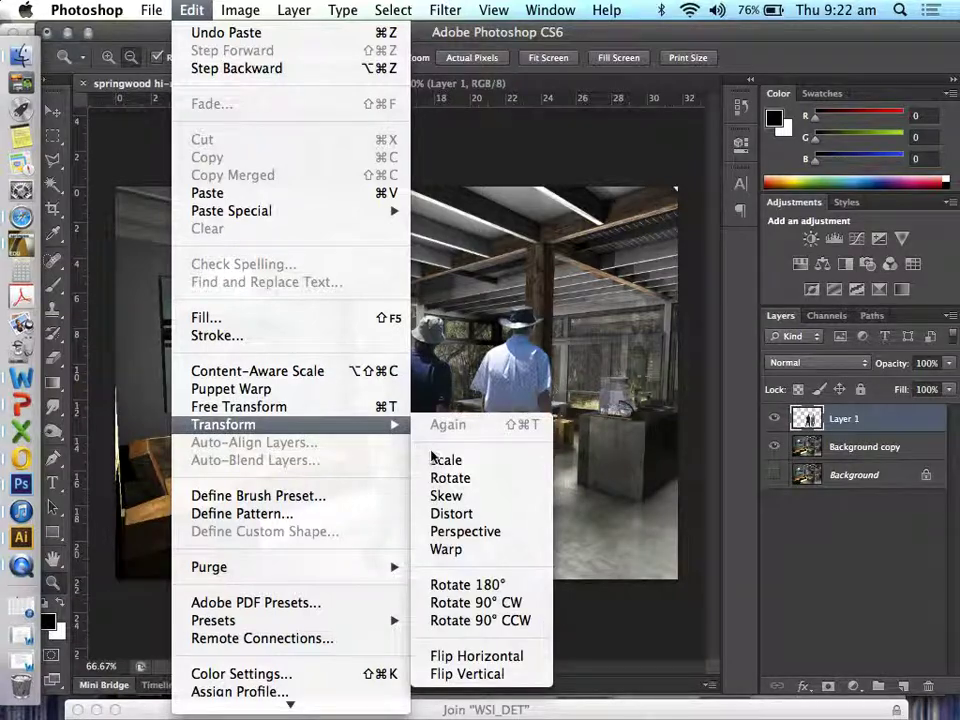
pyautogui.click(440, 458)
pyautogui.moveTo(356, 301); pyautogui.dragTo(432, 402)
pyautogui.moveTo(500, 490); pyautogui.dragTo(470, 385)
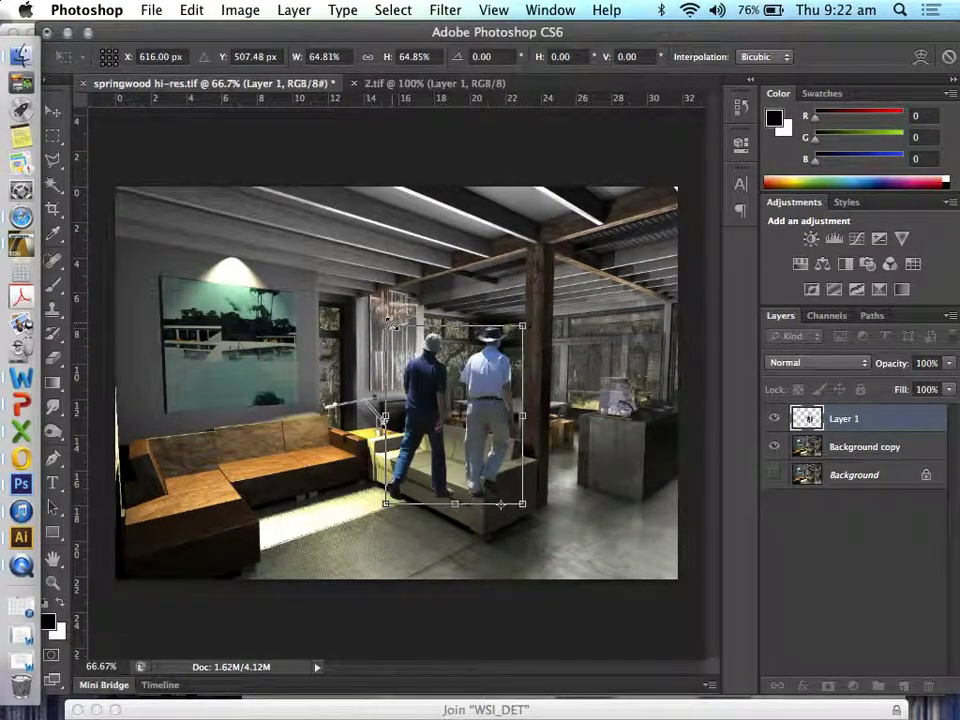
pyautogui.moveTo(390, 322); pyautogui.dragTo(403, 349)
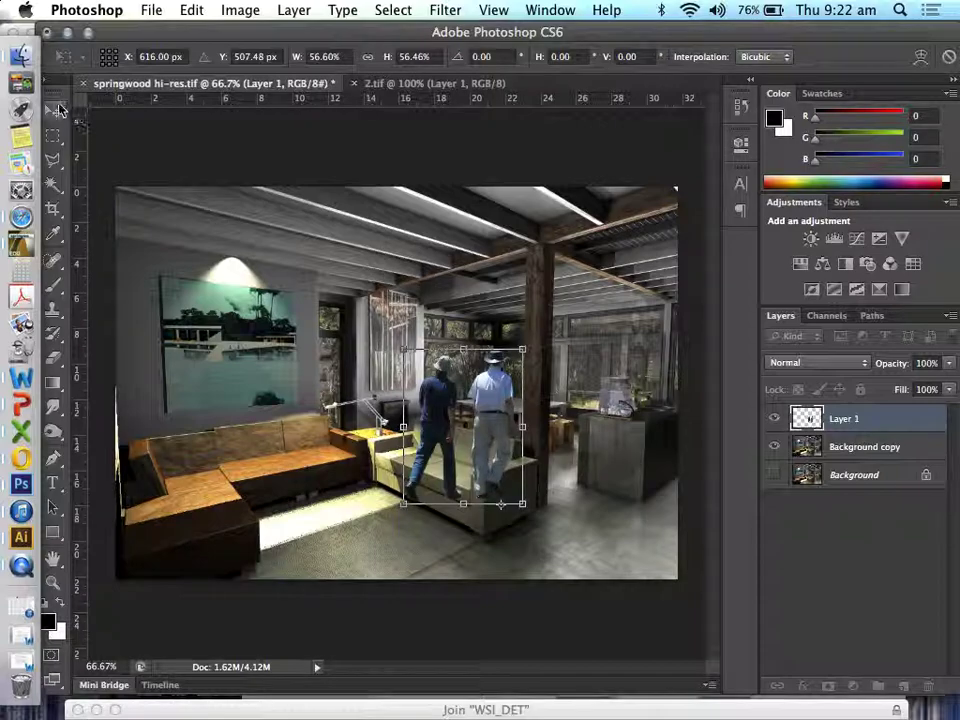
pyautogui.click(55, 108)
pyautogui.click(662, 281)
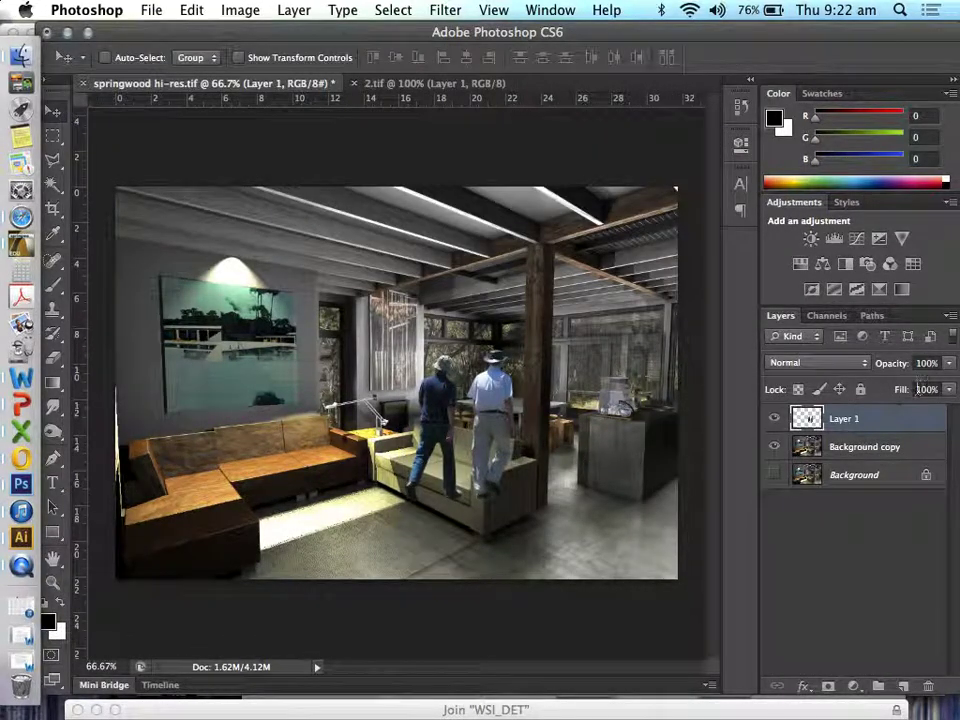
pyautogui.click(951, 369)
# Fade Layer 1 to 44% opacity and zoom in on the men and sofa.
pyautogui.moveTo(945, 383); pyautogui.dragTo(897, 383)
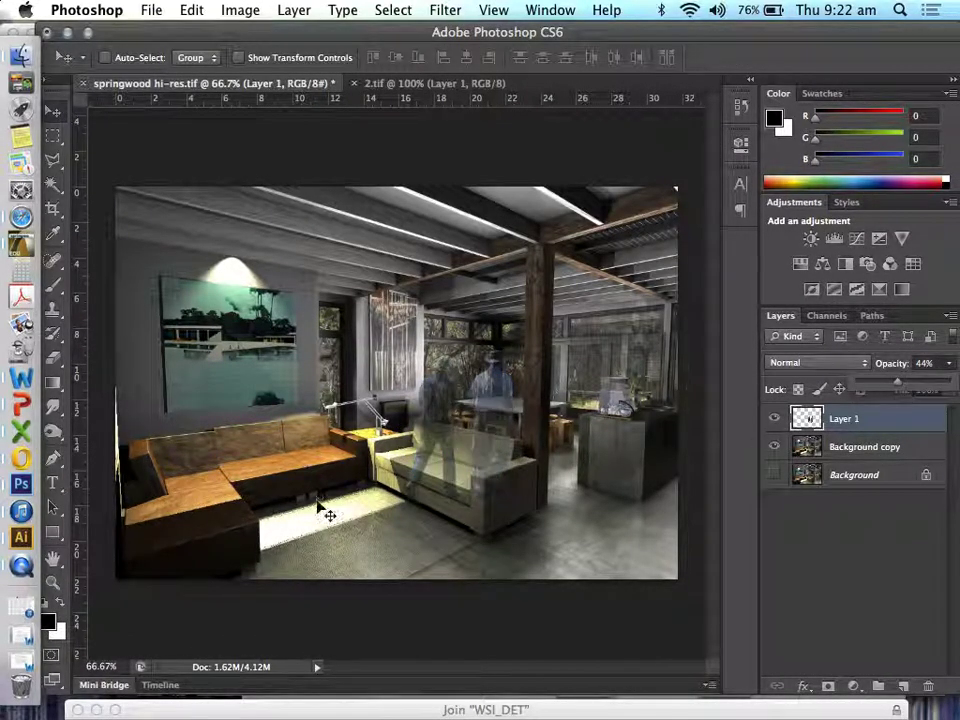
pyautogui.click(52, 582)
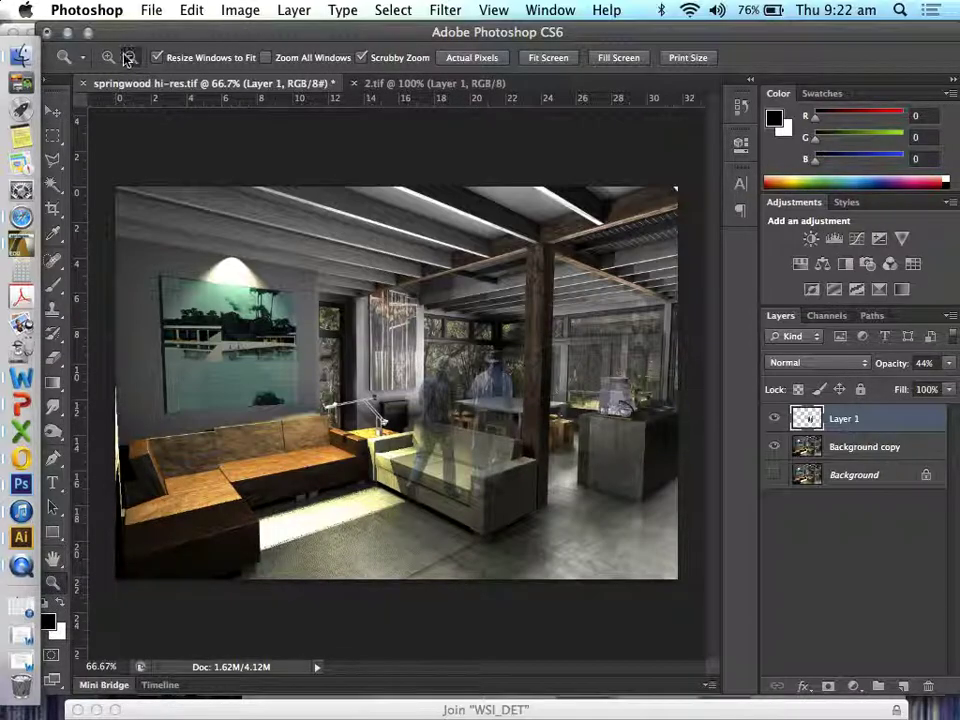
pyautogui.click(440, 405)
pyautogui.click(450, 411)
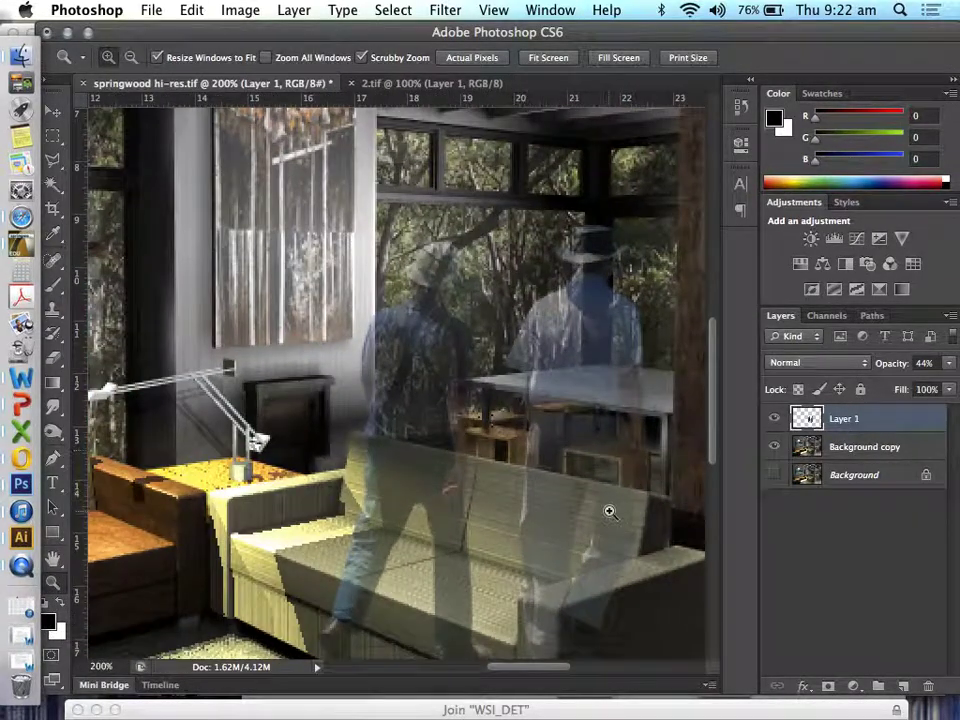
pyautogui.scroll(-1, 591, 495)
# Trace the sofa with the Polygonal Lasso and erase the men's pixels overlapping it.
pyautogui.click(53, 158)
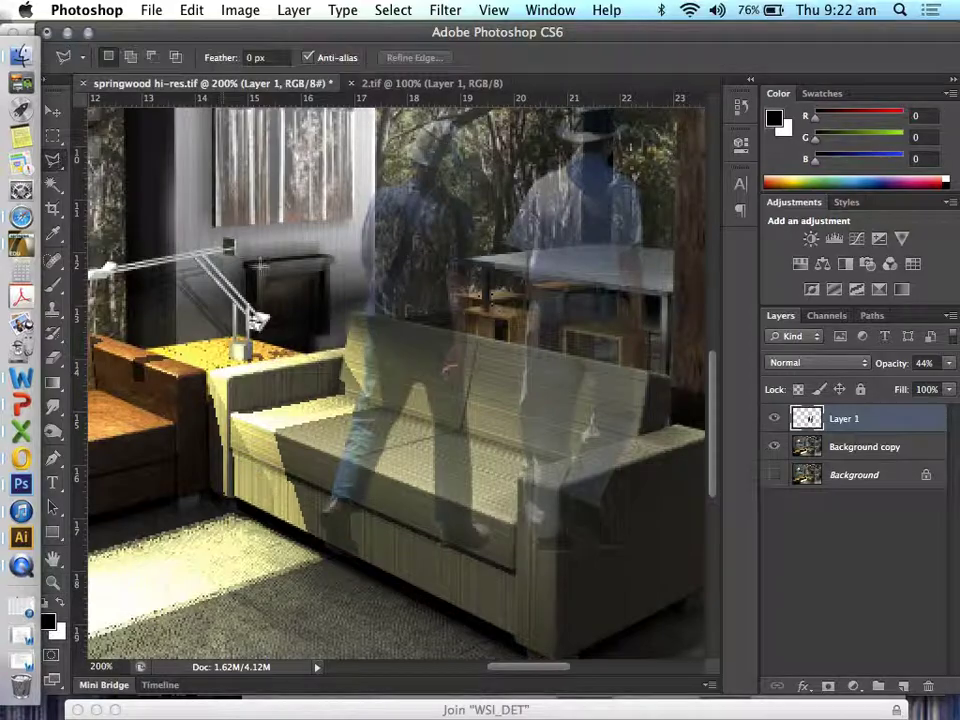
pyautogui.click(360, 314)
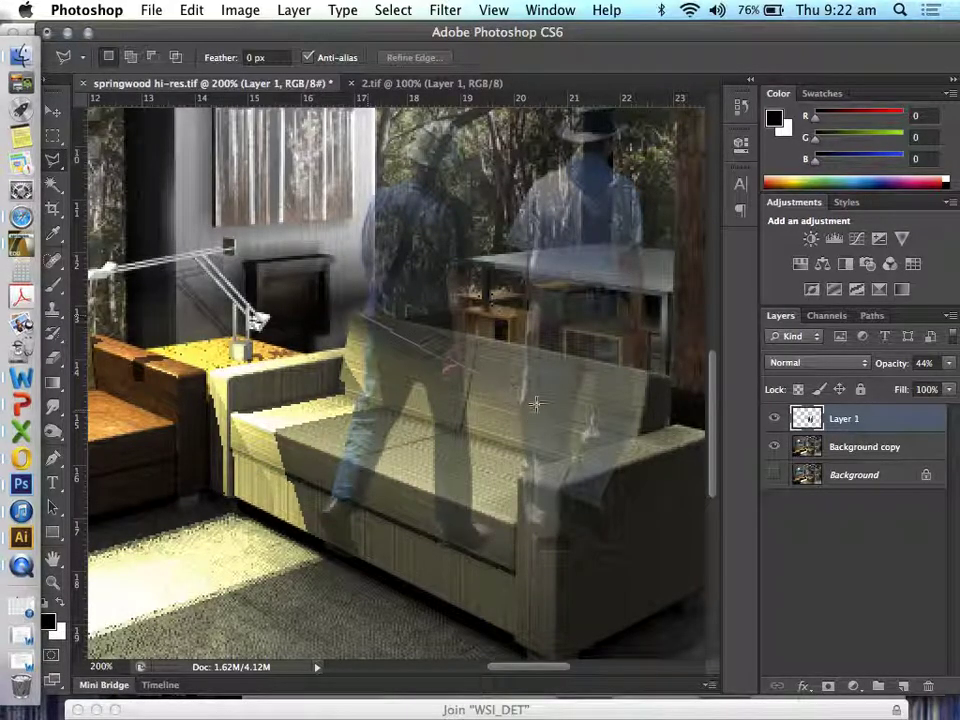
pyautogui.click(663, 375)
pyautogui.click(630, 592)
pyautogui.click(422, 617)
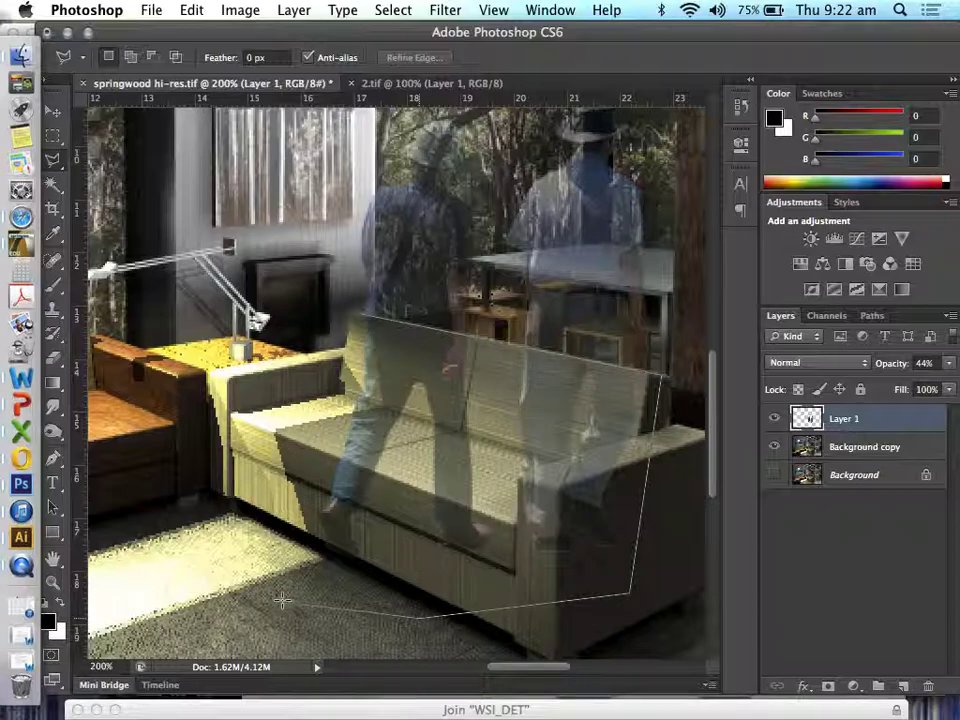
pyautogui.doubleClick(270, 452)
pyautogui.press('Delete')
pyautogui.press('super+d')
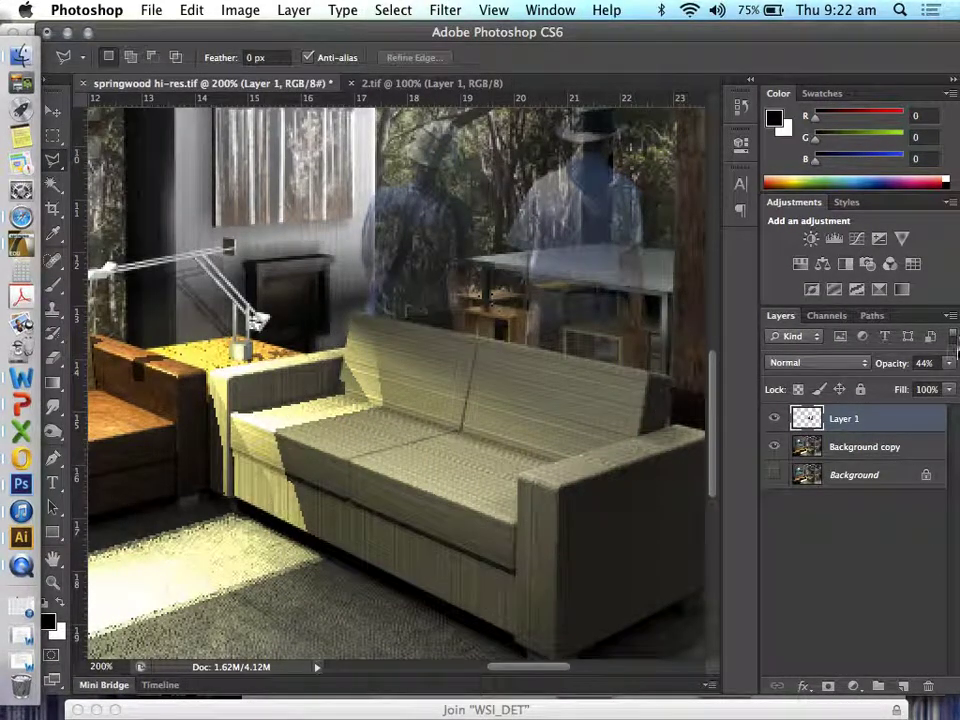
# Restore Layer 1 to 100% opacity and zoom back out.
pyautogui.click(950, 363)
pyautogui.moveTo(888, 383); pyautogui.dragTo(950, 383)
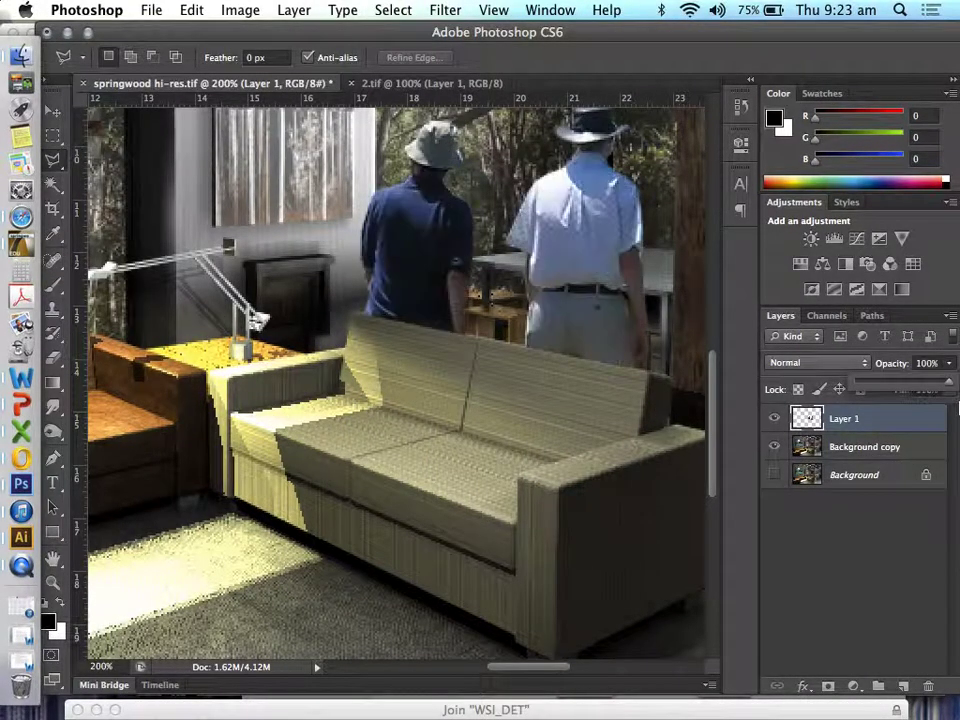
pyautogui.press('z')
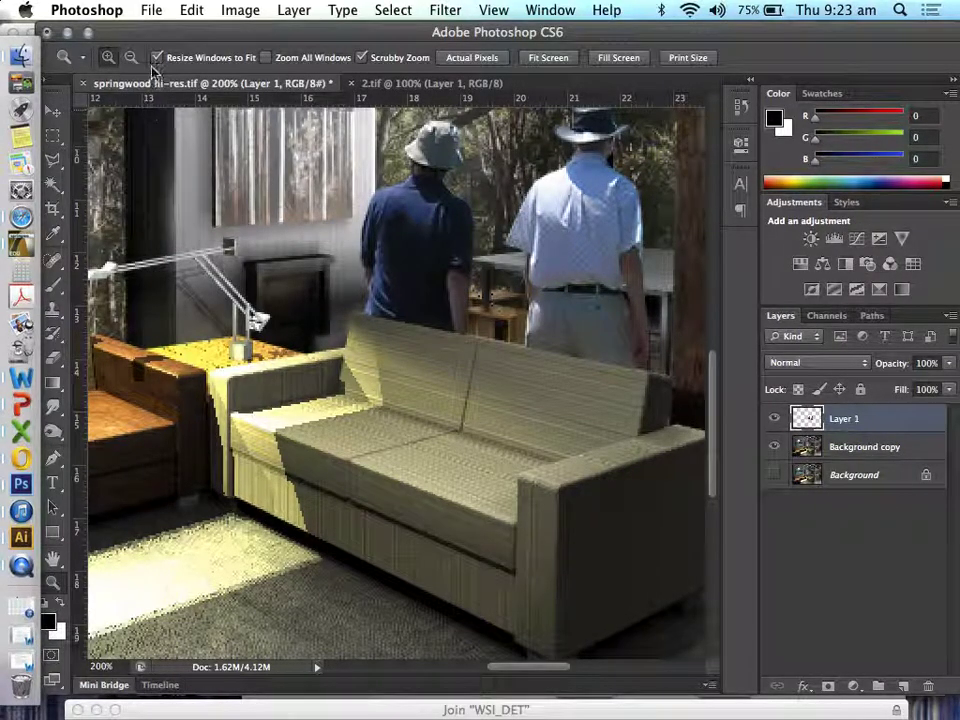
pyautogui.click(131, 58)
# Revert the men's layer to its 44% opacity History state and clear the sofa selection.
pyautogui.click(407, 351)
pyautogui.click(407, 351)
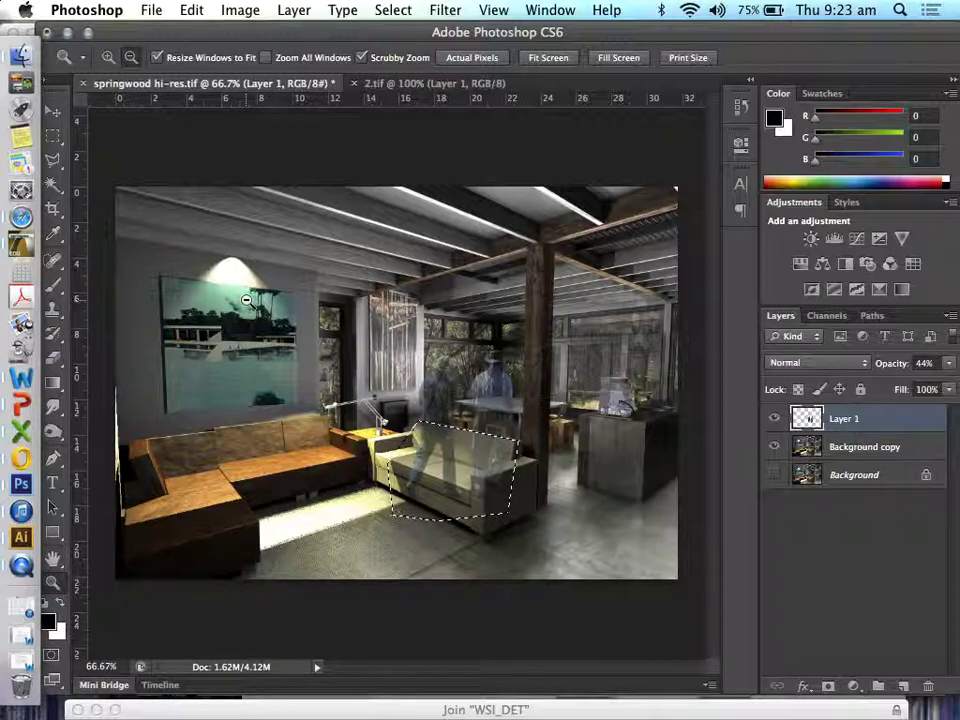
pyautogui.press('super+d')
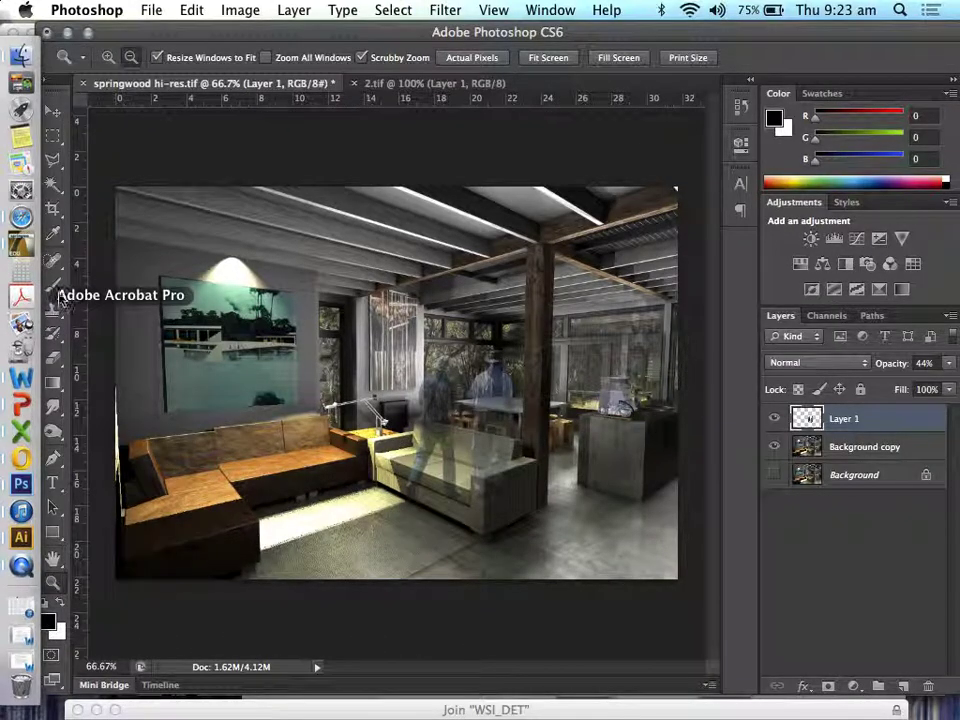
# Switch to ArchiCAD 17 and open the STUDIO 3D saved view from the View Map.
pyautogui.click(20, 251)
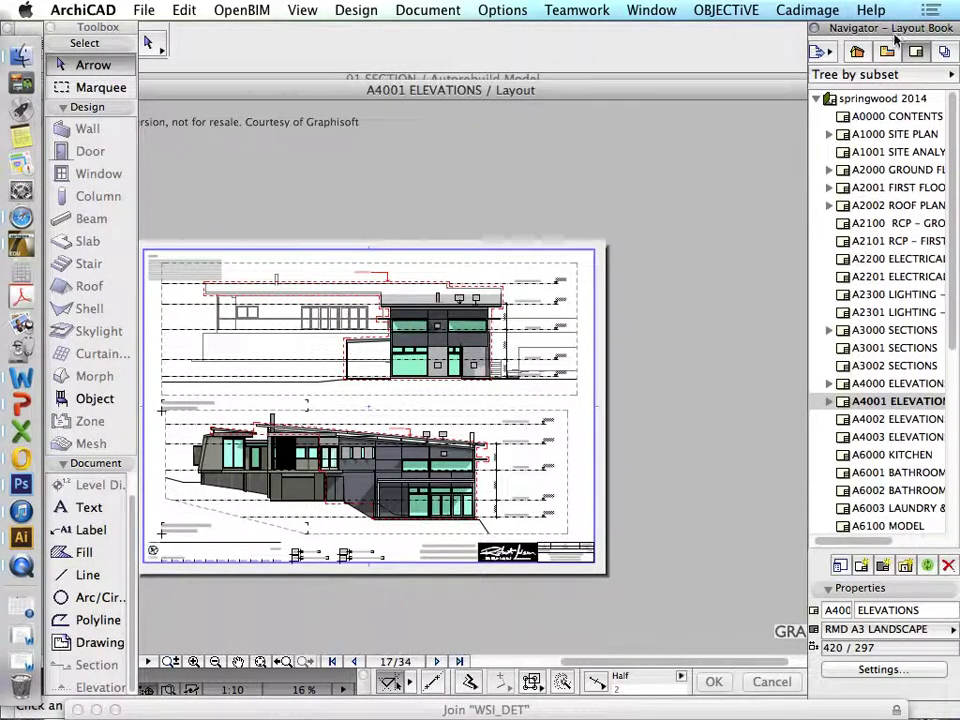
pyautogui.click(886, 51)
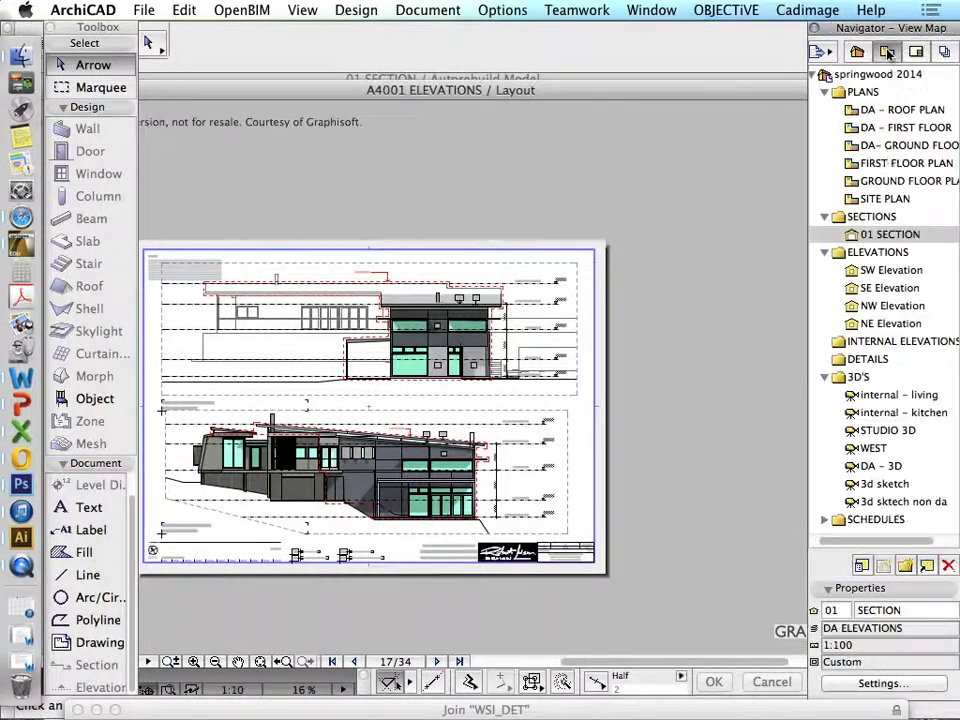
pyautogui.click(892, 430)
pyautogui.doubleClick(892, 430)
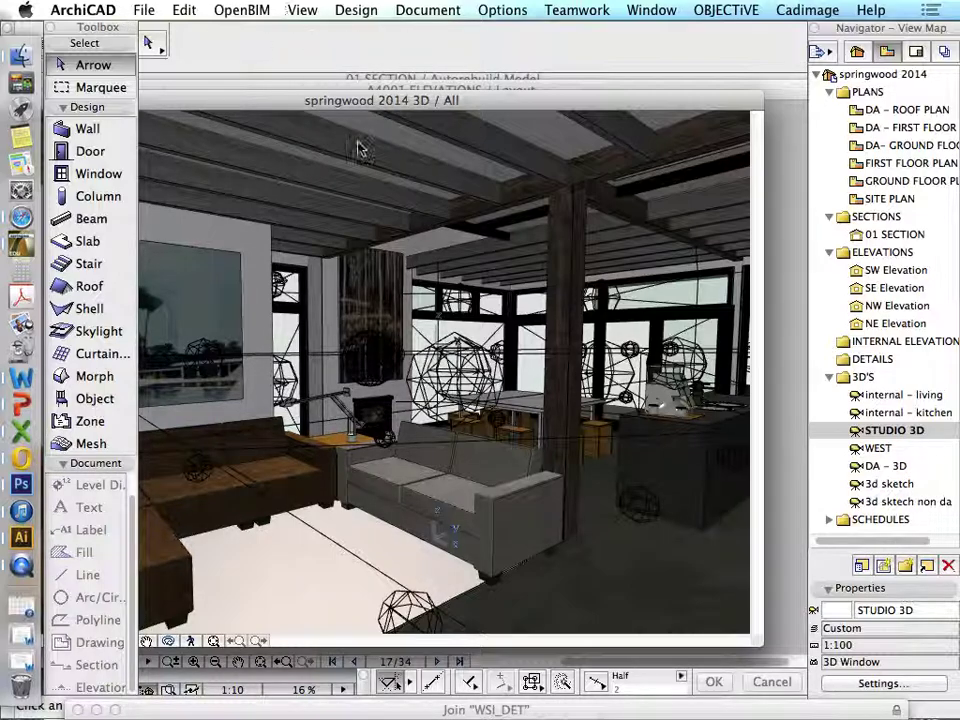
# Open the 2. GROUND FLOOR plan from the Project Map, zoom in on the house, and pick the Object tool.
pyautogui.click(857, 52)
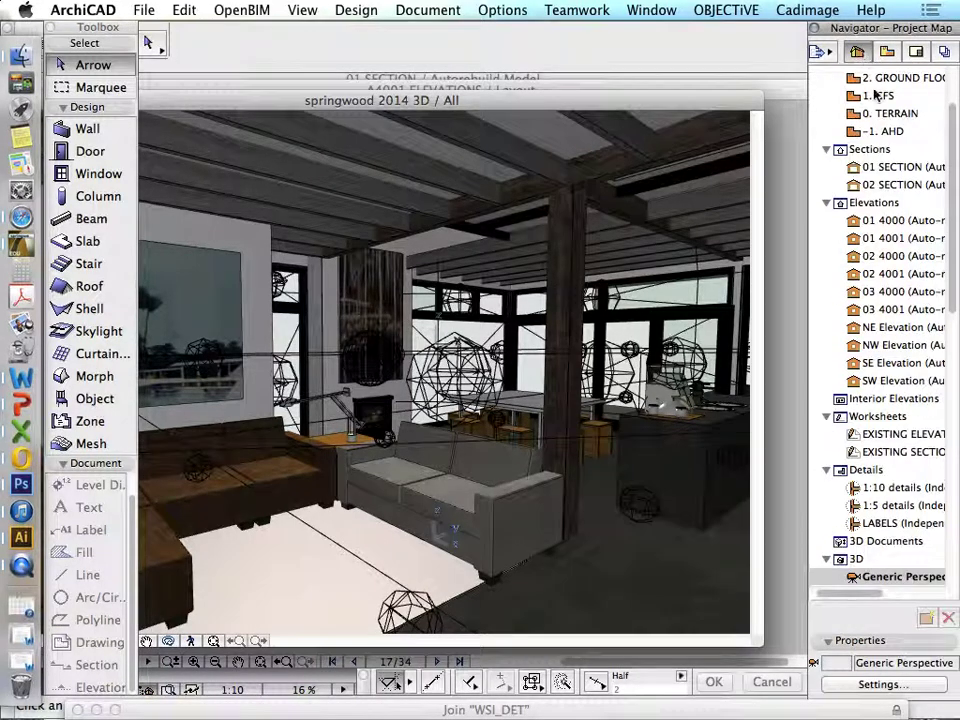
pyautogui.scroll(5, 940, 182)
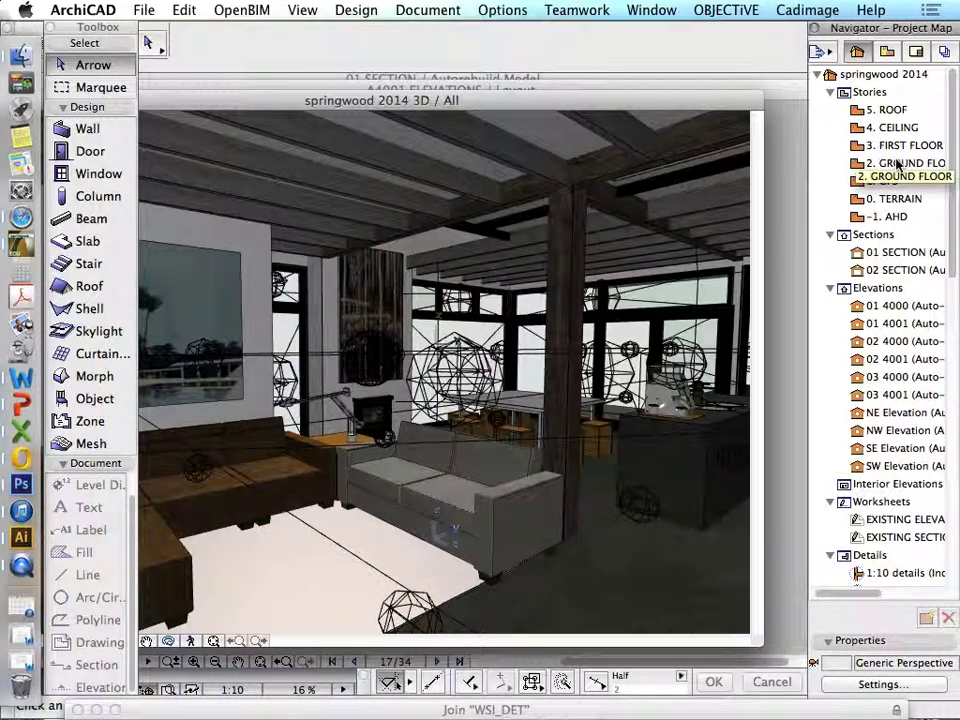
pyautogui.doubleClick(899, 165)
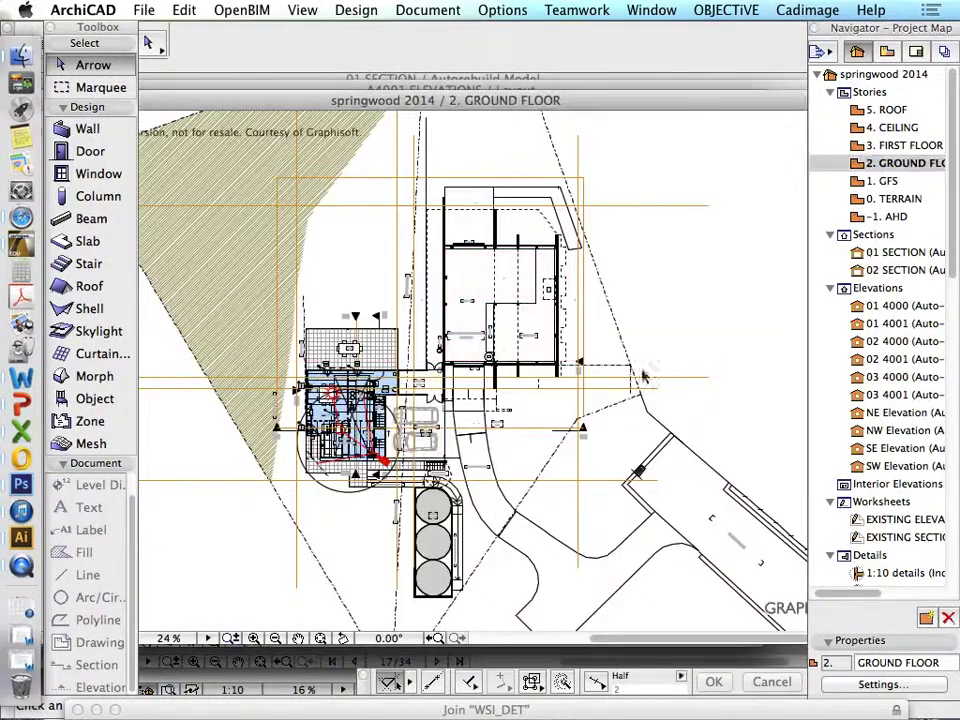
pyautogui.scroll(5, 300, 420)
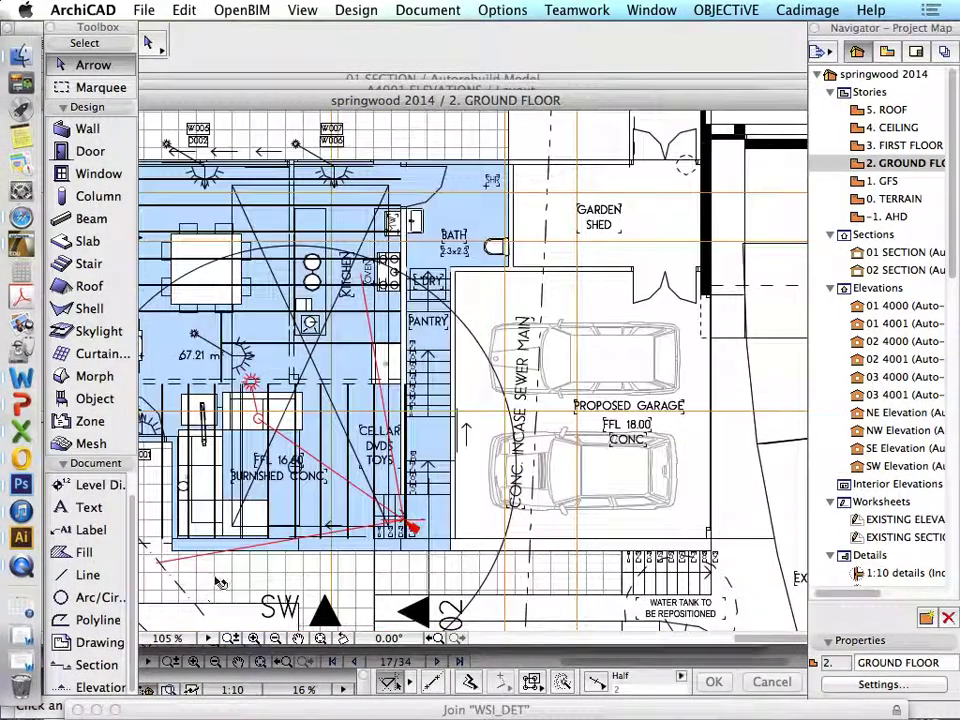
pyautogui.scroll(-3, 300, 420)
pyautogui.scroll(3, 303, 460)
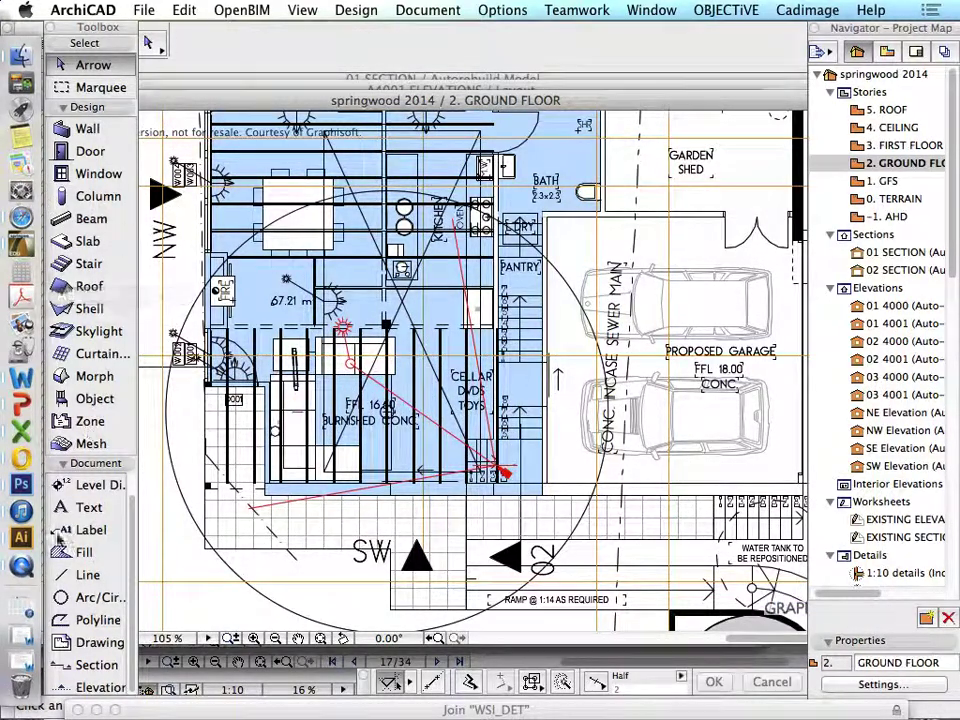
pyautogui.click(90, 400)
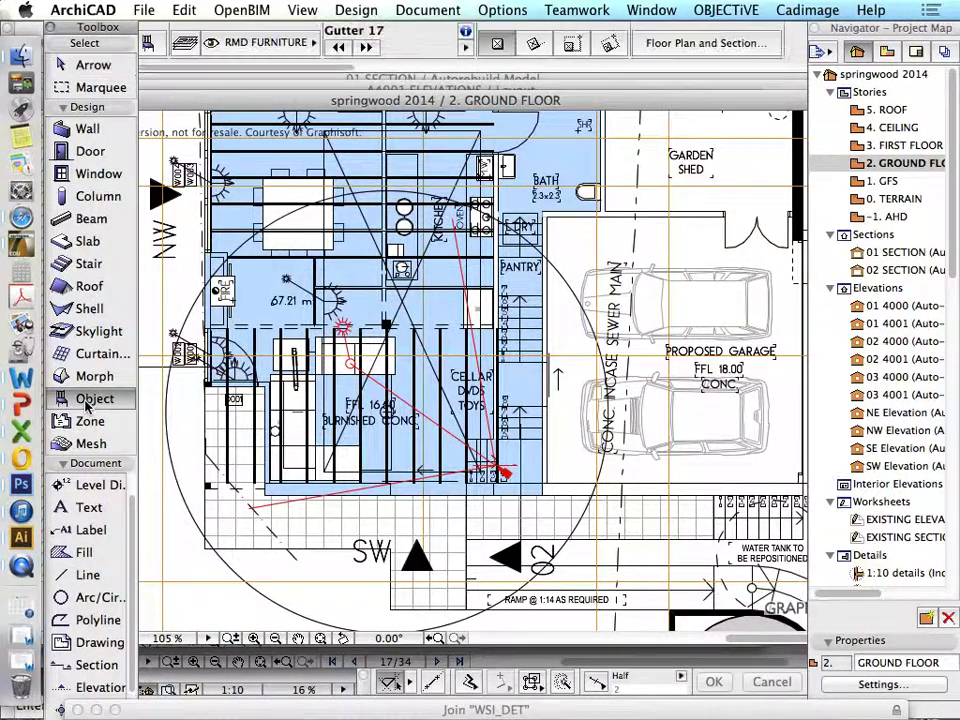
# In Object Default Settings, choose Man Waiting 17 from People and Vehicles > People 17.
pyautogui.press('super+t')
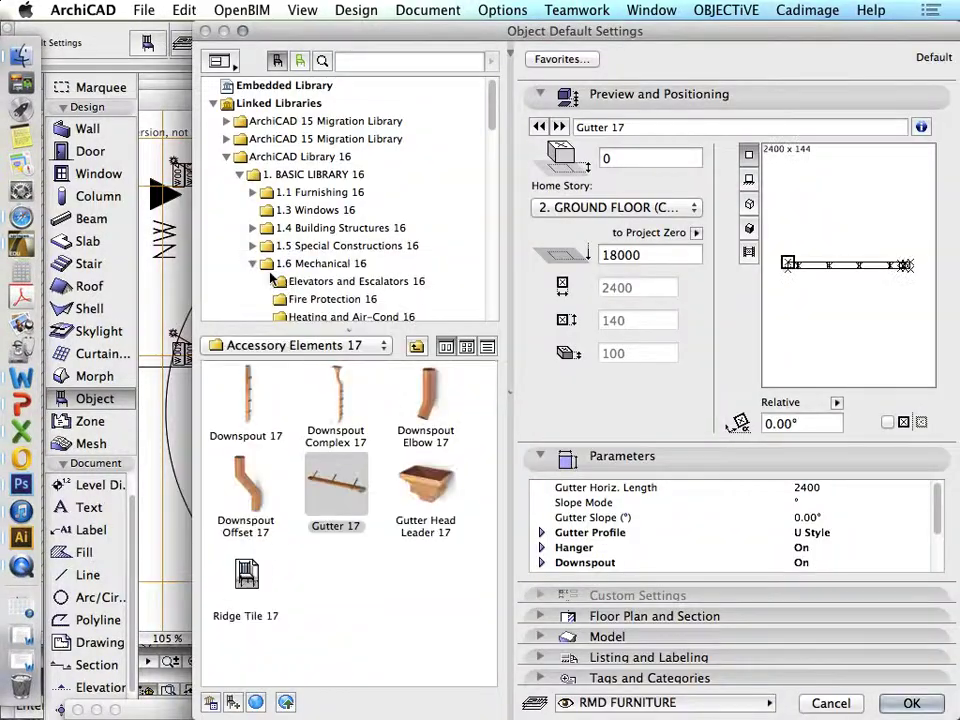
pyautogui.scroll(-5, 393, 208)
pyautogui.scroll(-10, 393, 208)
pyautogui.scroll(-6, 393, 208)
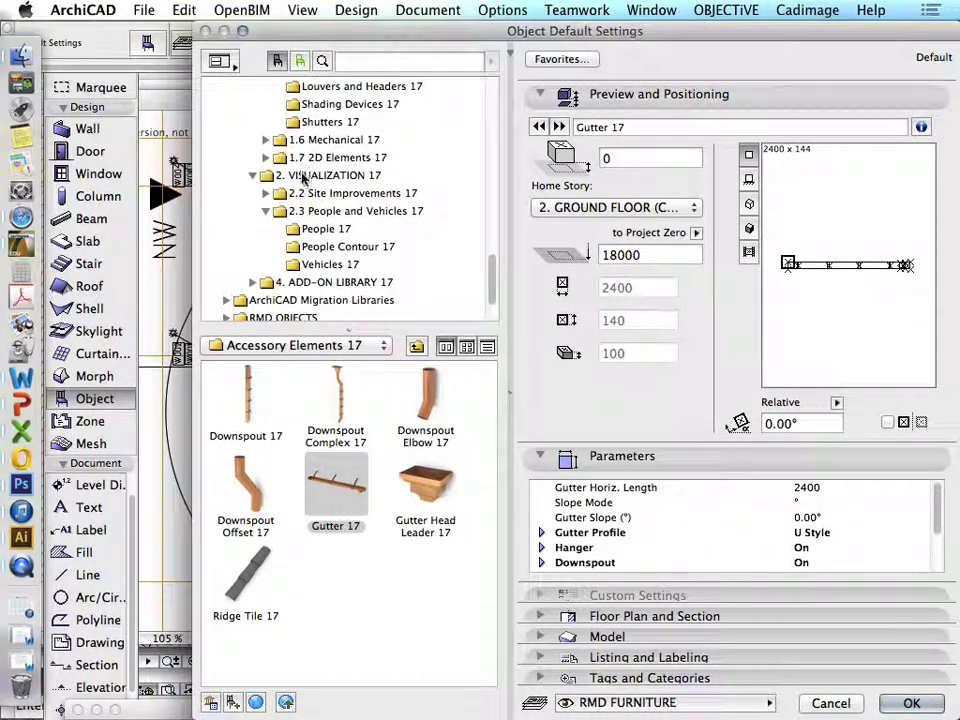
pyautogui.click(333, 211)
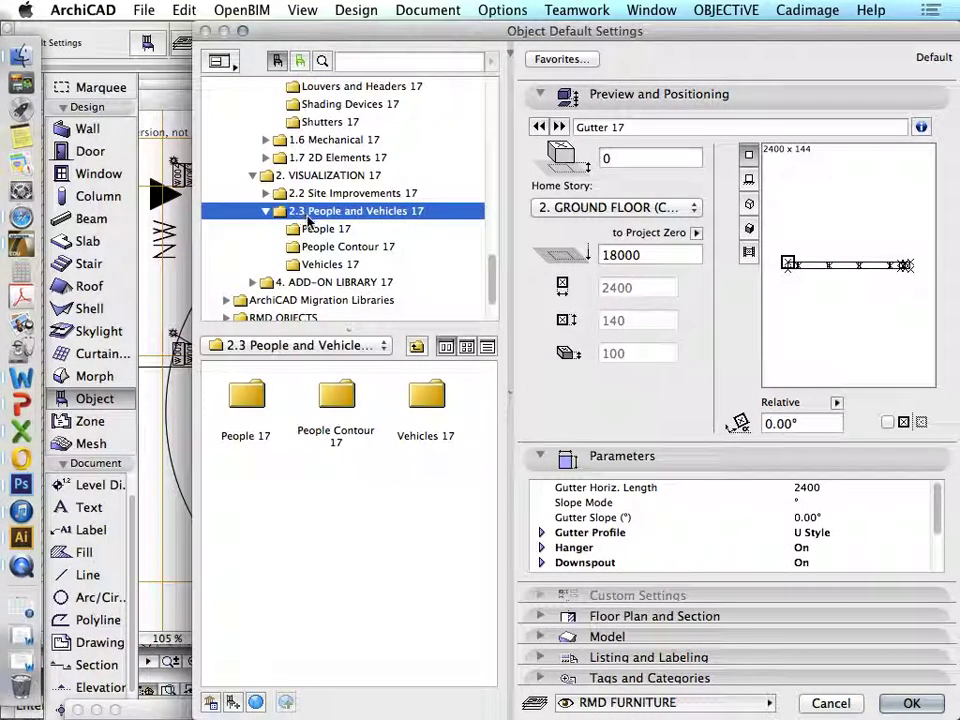
pyautogui.doubleClick(252, 397)
pyautogui.scroll(-3, 394, 366)
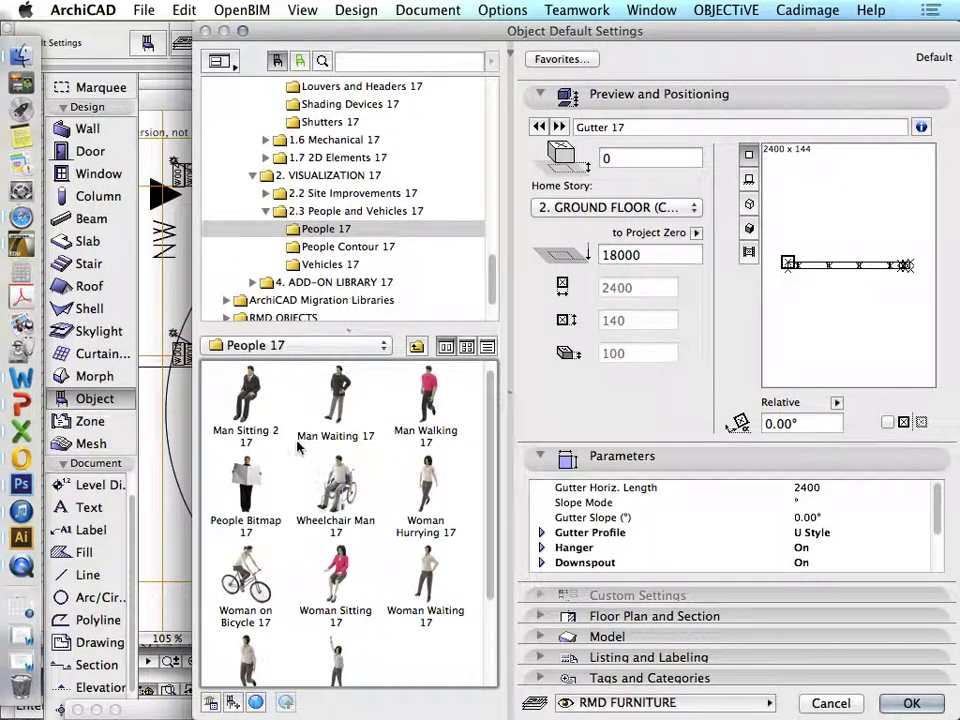
pyautogui.click(335, 400)
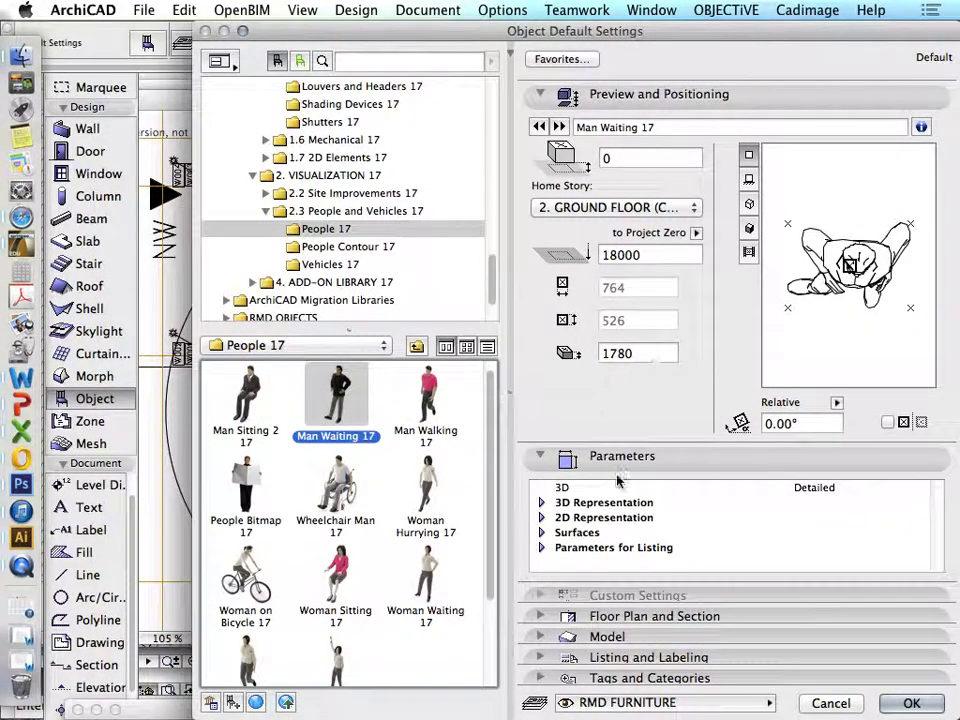
# Set the figure's elevation to -1500 and accept the settings.
pyautogui.click(622, 158)
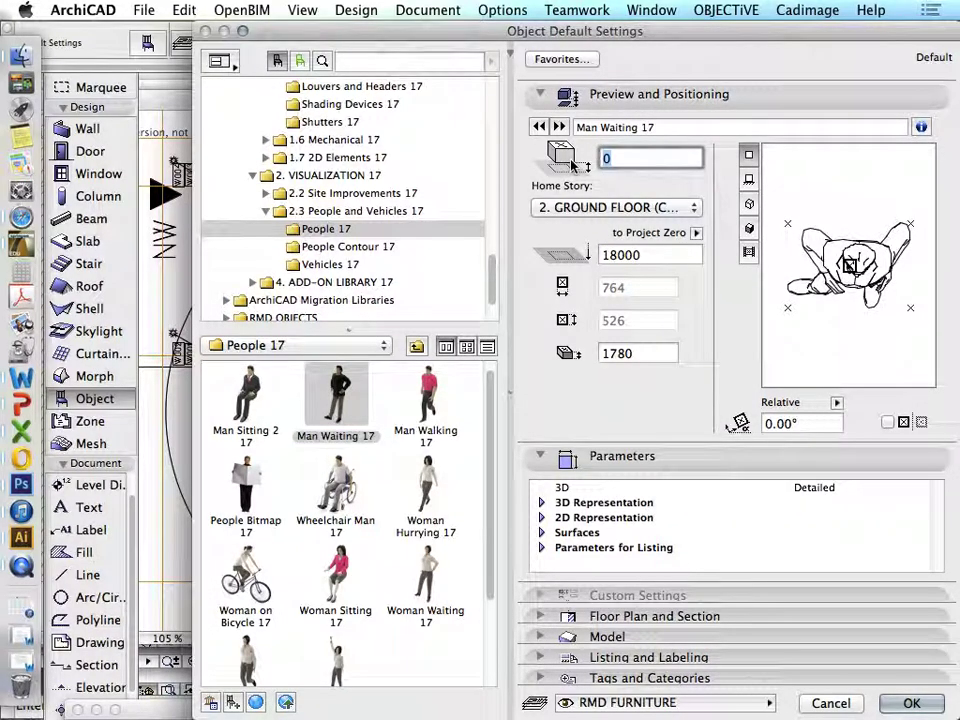
pyautogui.write('-1500')
pyautogui.press('Tab')
pyautogui.press('Return')
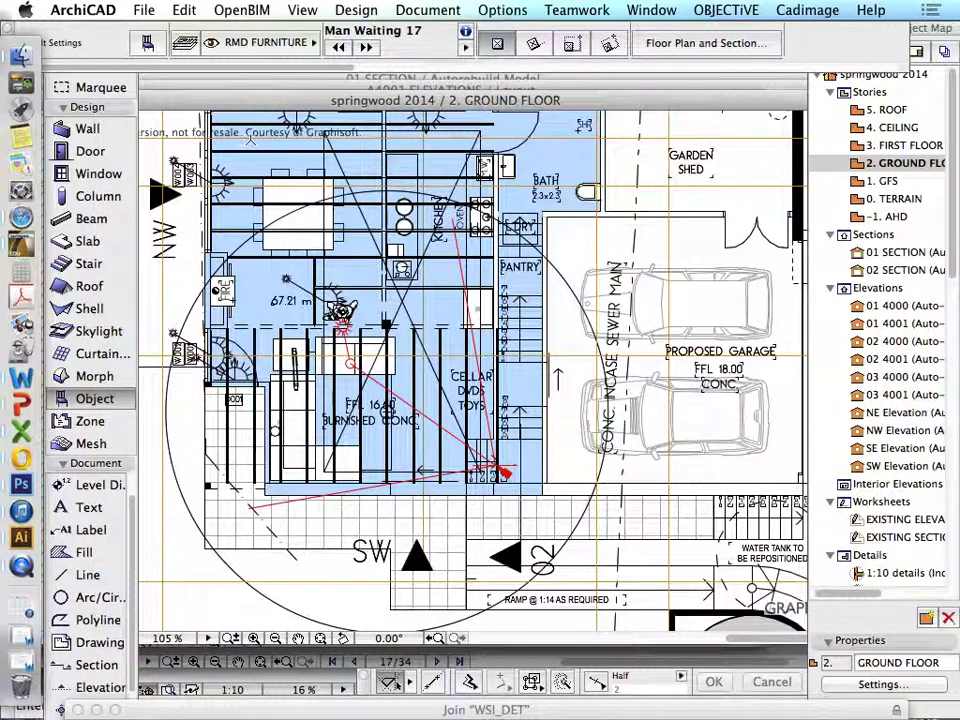
# Place two Man Waiting figures near the top wall of the floor plan.
pyautogui.scroll(-2, 270, 267)
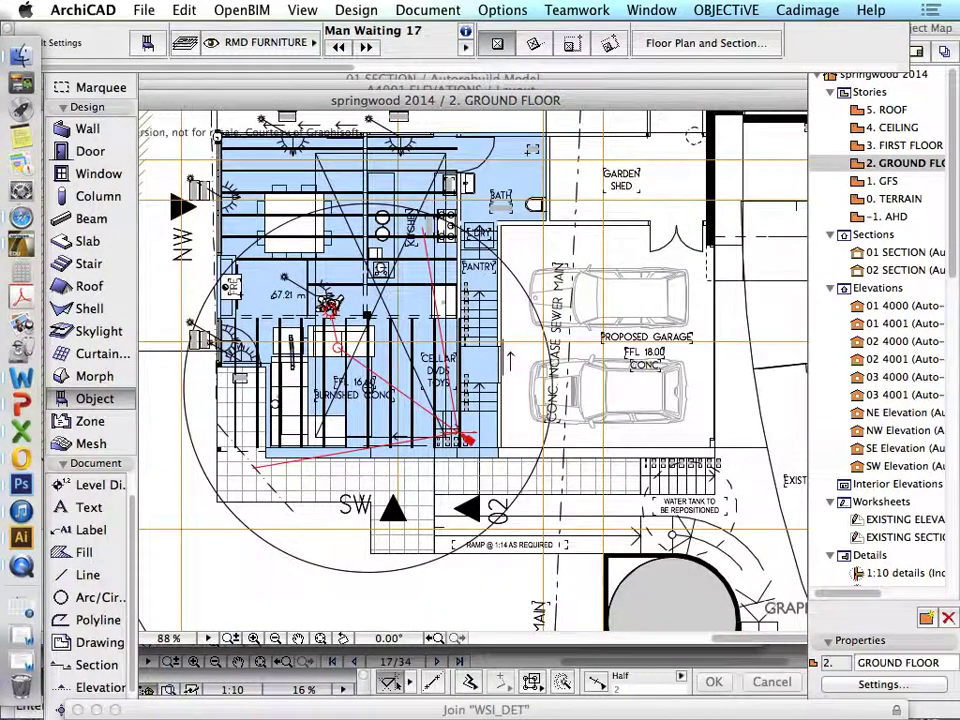
pyautogui.click(243, 158)
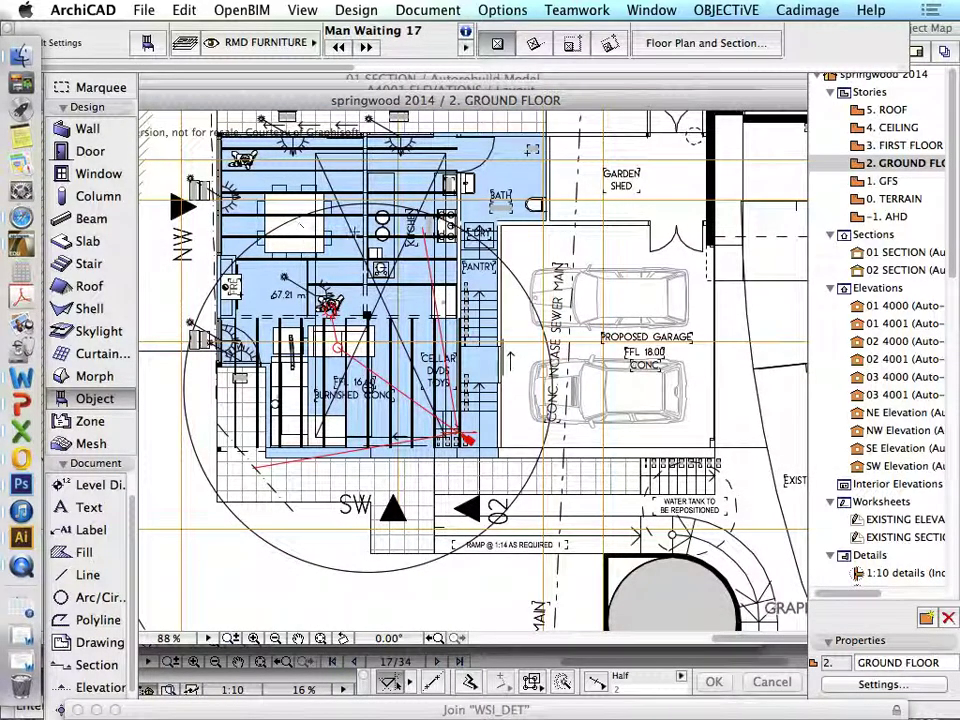
pyautogui.click(418, 152)
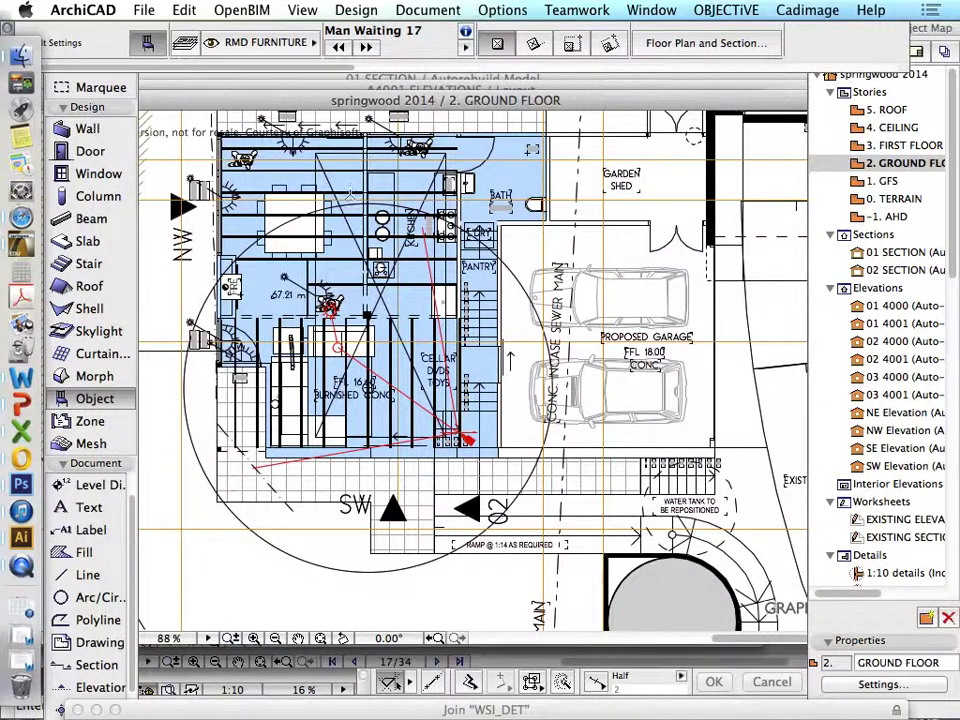
# Make Woman Sitting 17 the default object, rotated to face 180°.
pyautogui.click(102, 32)
pyautogui.scroll(-2, 360, 520)
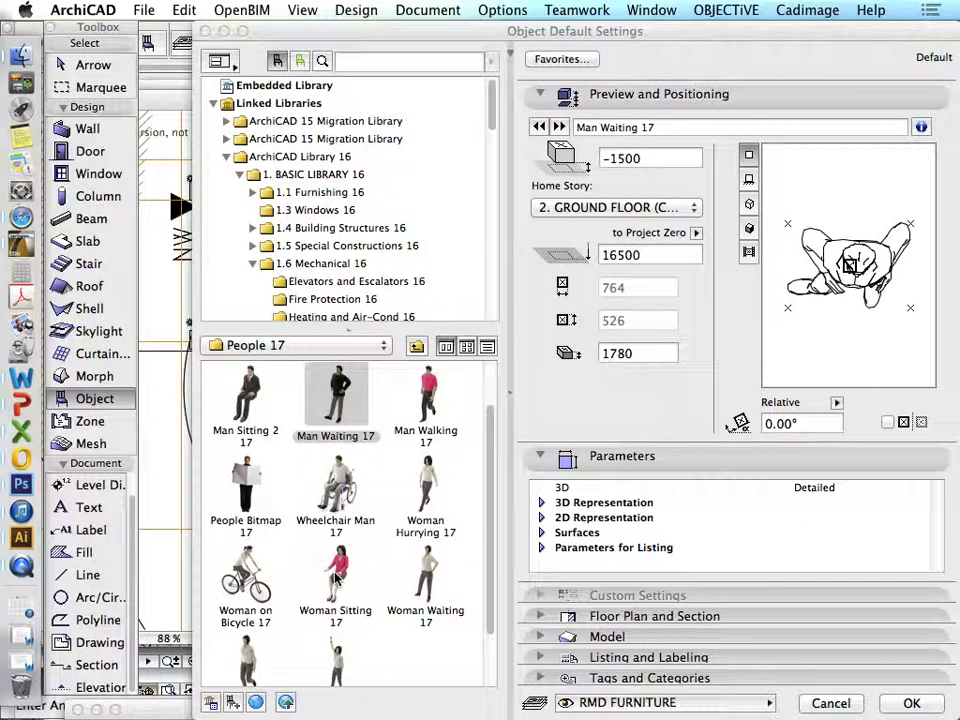
pyautogui.click(334, 575)
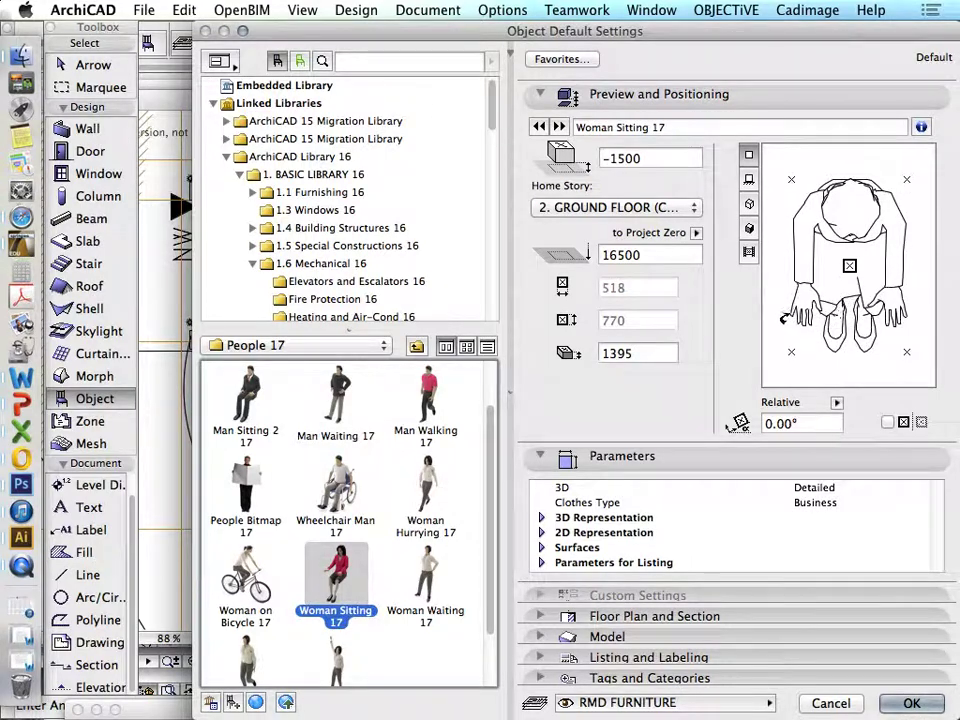
pyautogui.click(785, 320)
pyautogui.click(785, 320)
pyautogui.click(788, 338)
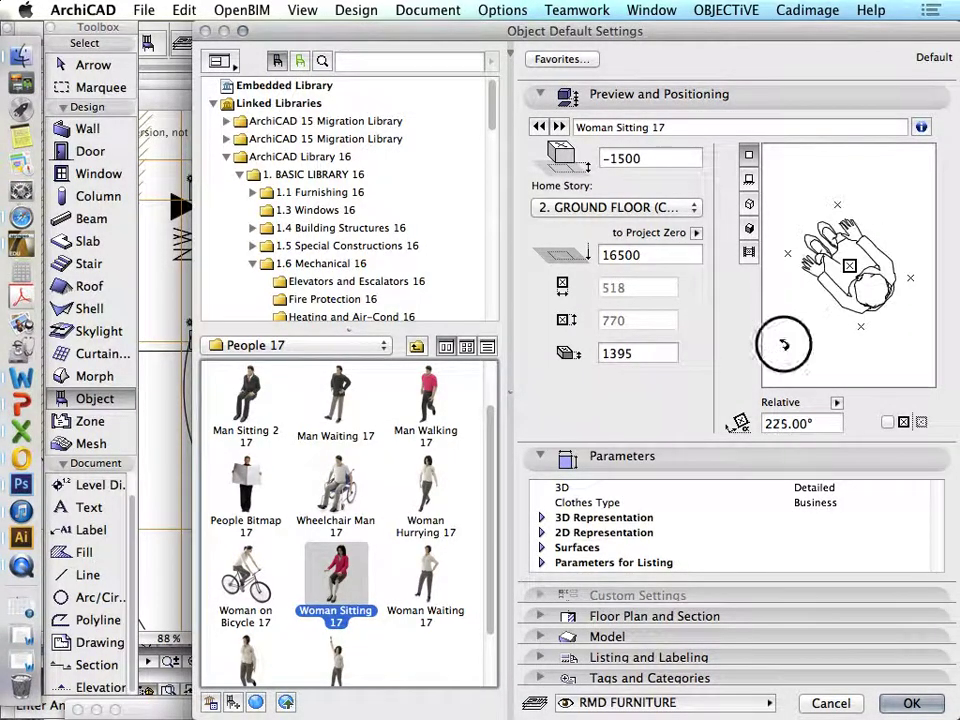
pyautogui.click(789, 343)
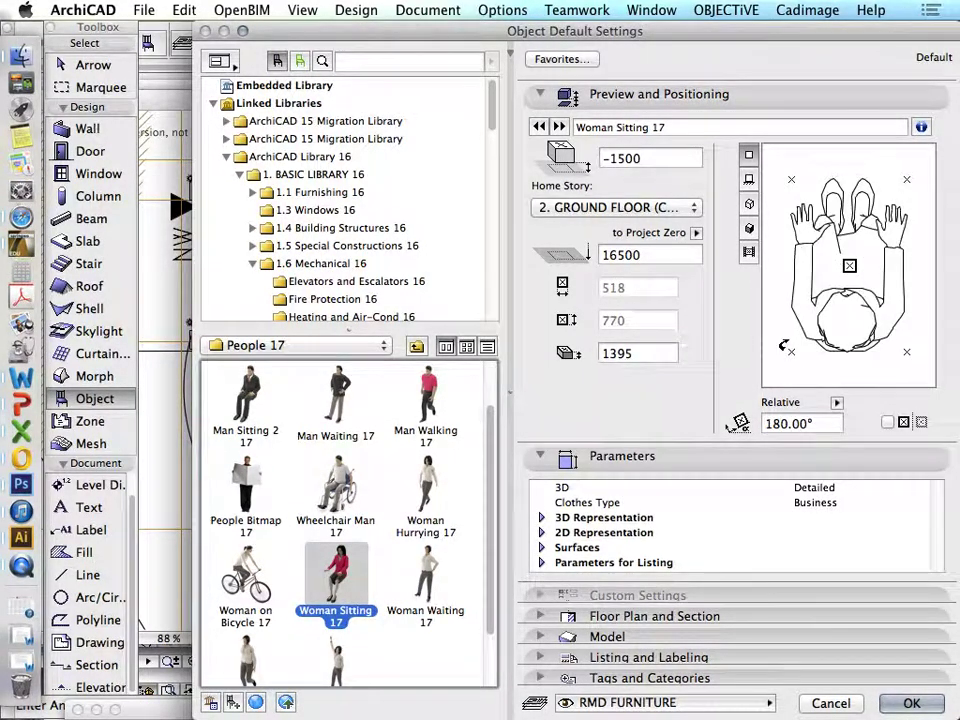
pyautogui.click(911, 703)
# Place the seated woman in the lower living area and return to selecting elements.
pyautogui.click(328, 418)
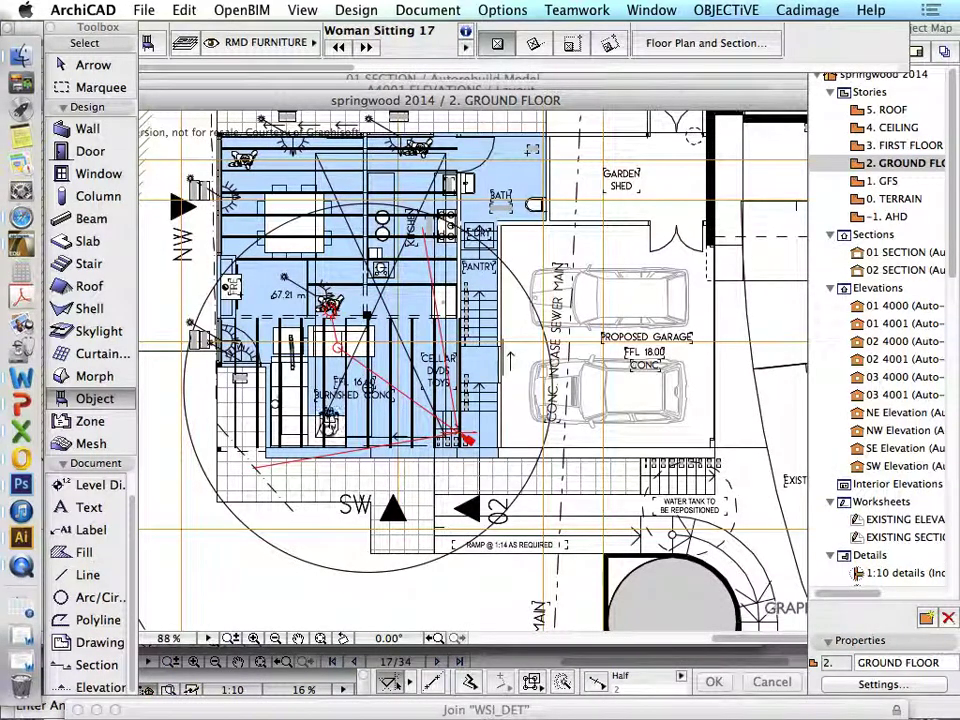
pyautogui.click(140, 42)
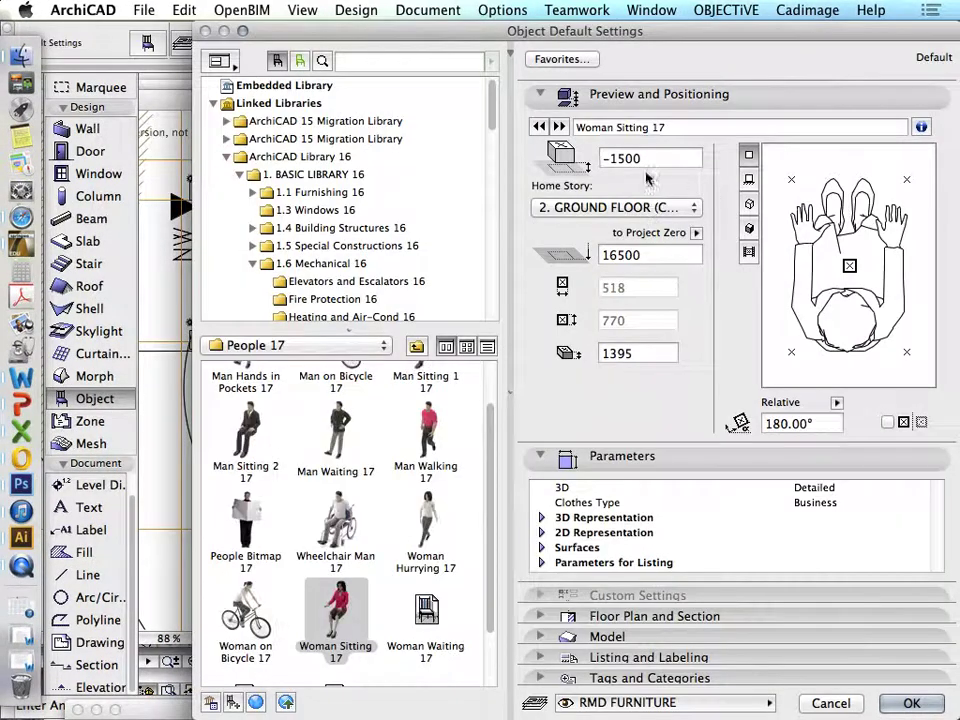
pyautogui.click(850, 703)
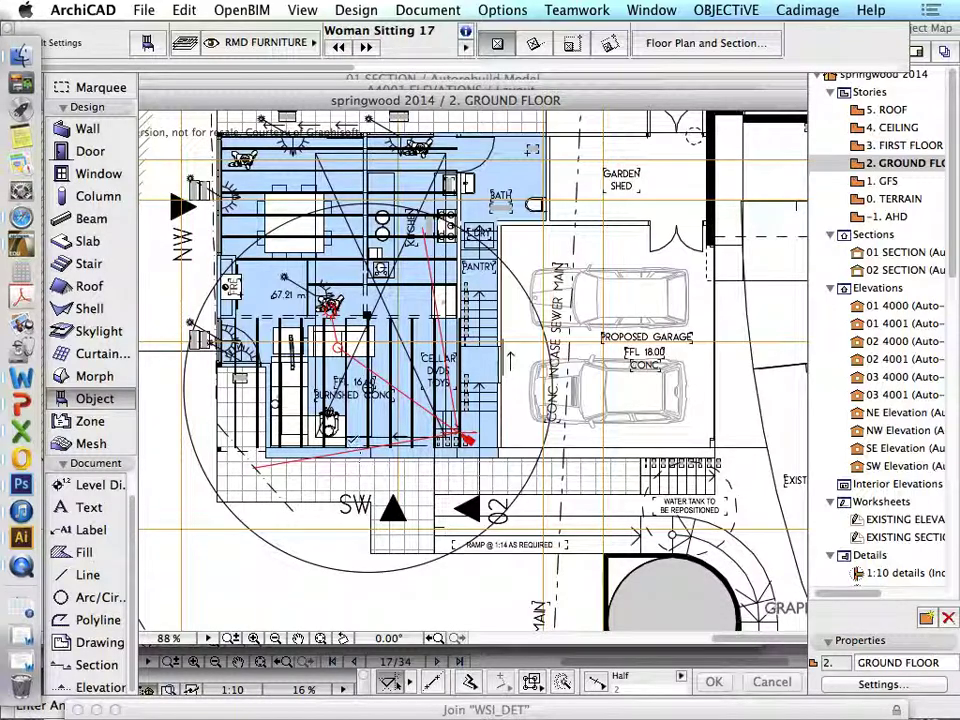
pyautogui.scroll(2, 314, 403)
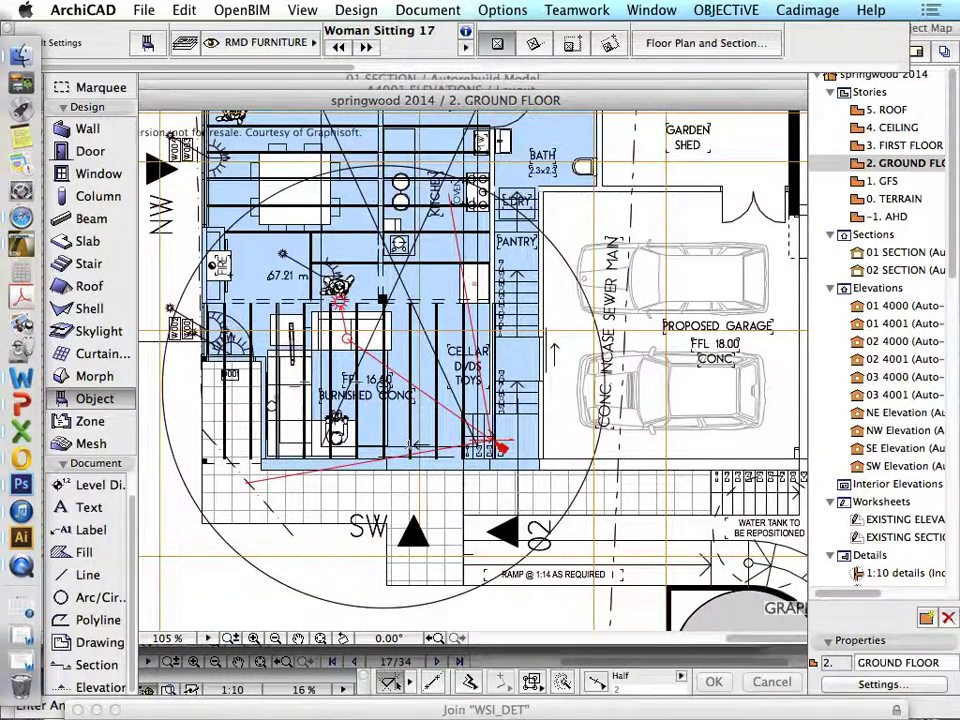
pyautogui.press('shift')
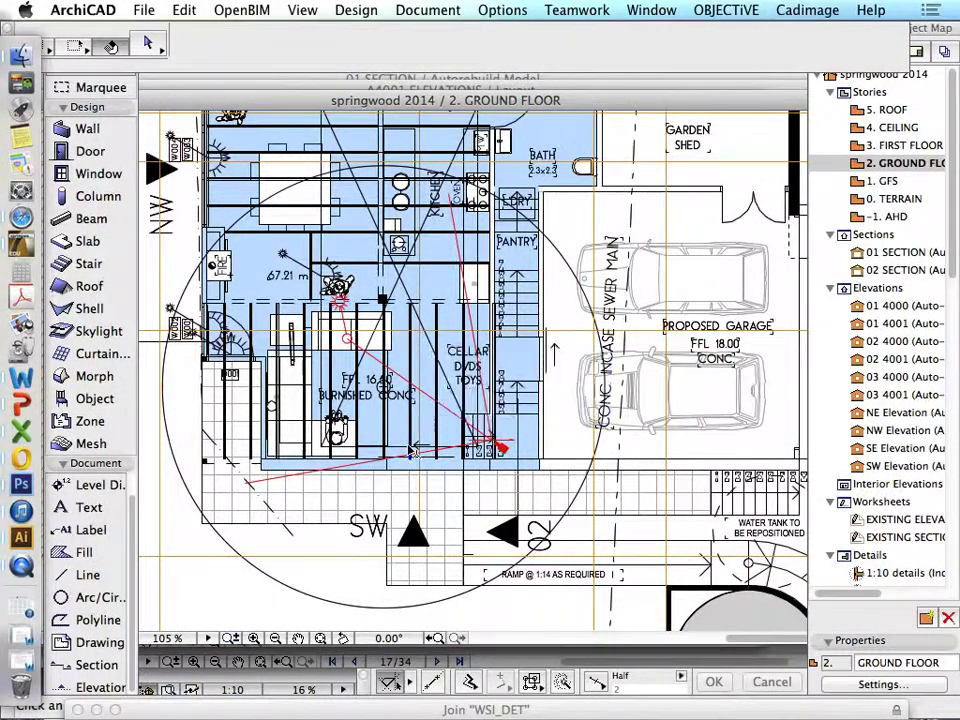
# Reopen the STUDIO 3D saved view and move the 3D window higher and wider.
pyautogui.scroll(-2, 400, 447)
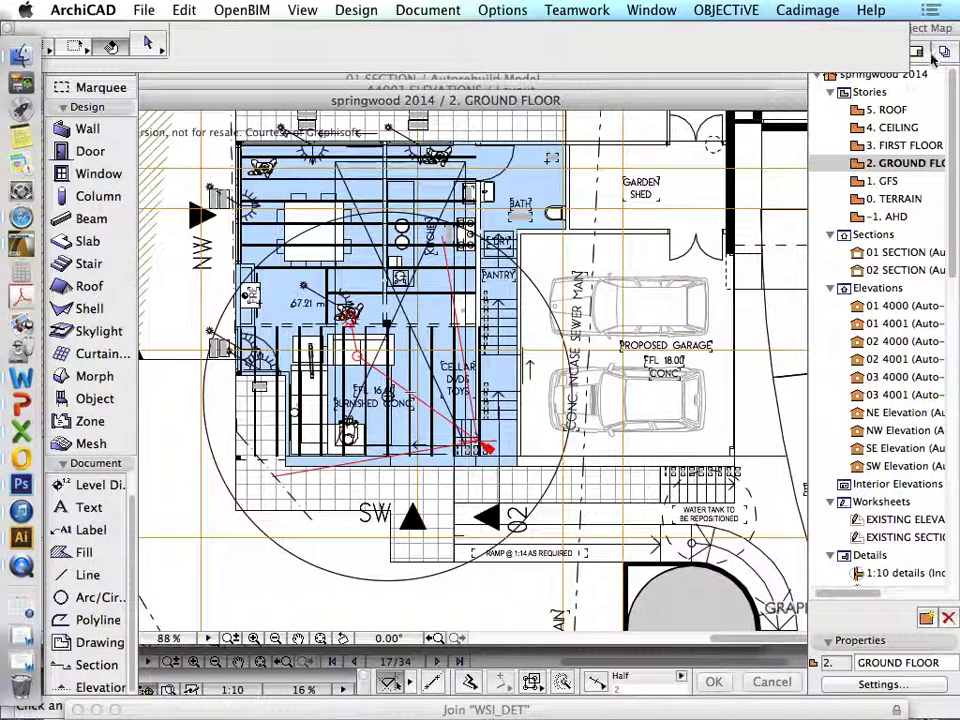
pyautogui.click(938, 111)
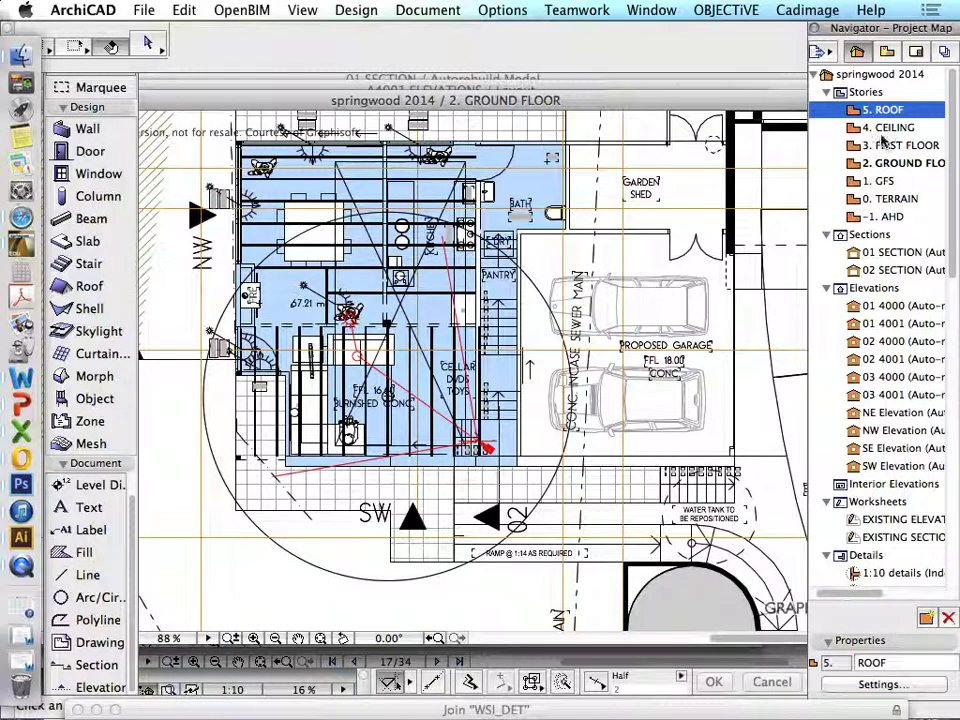
pyautogui.click(886, 52)
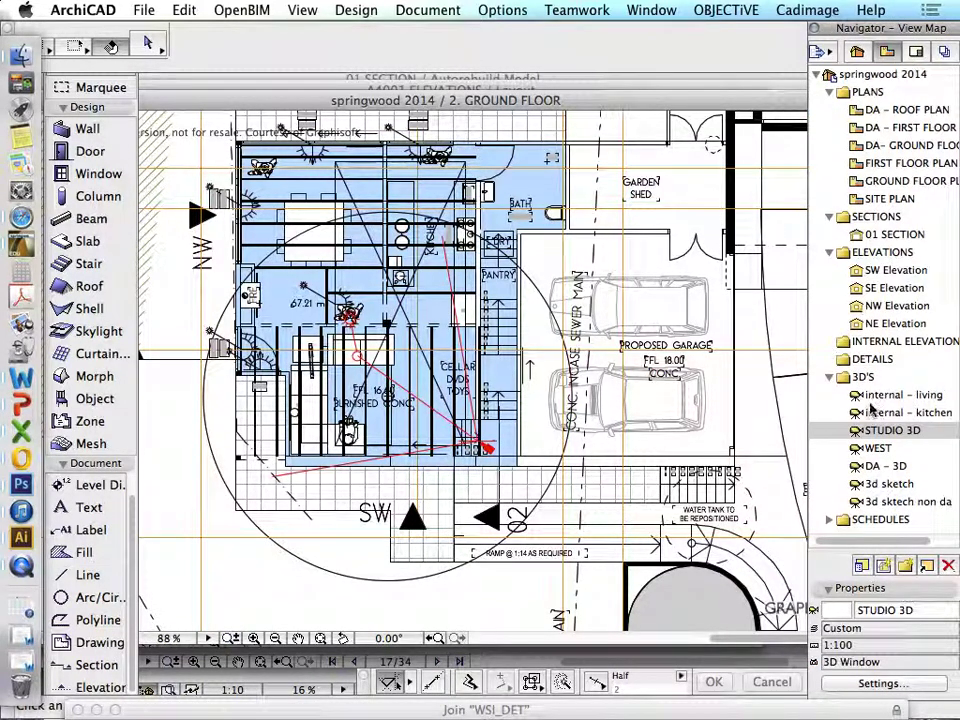
pyautogui.doubleClick(880, 432)
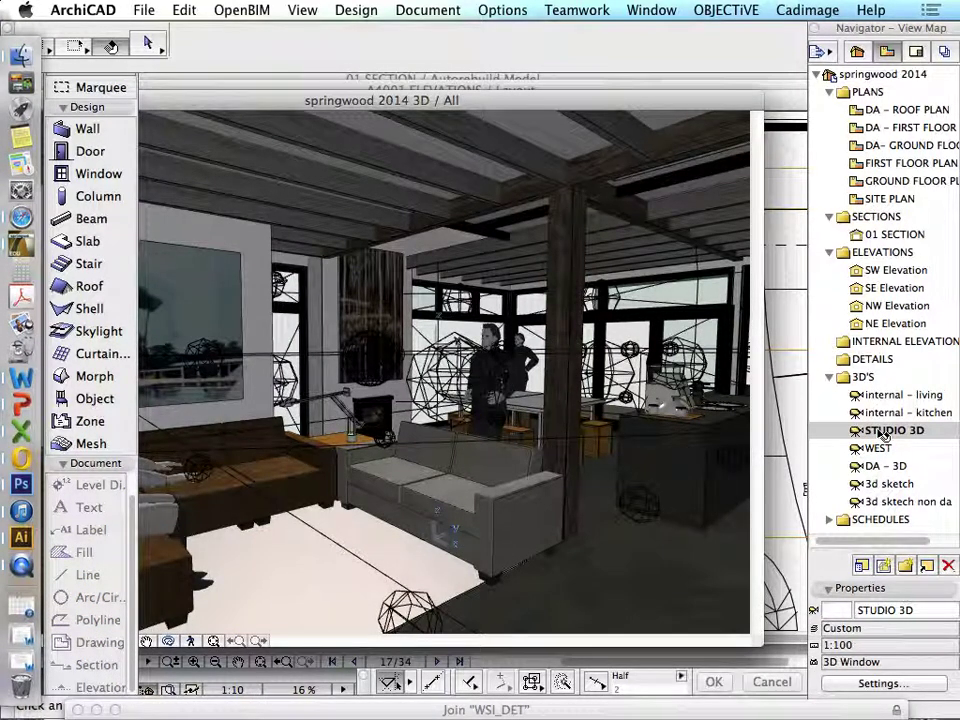
pyautogui.moveTo(237, 100); pyautogui.dragTo(340, 72)
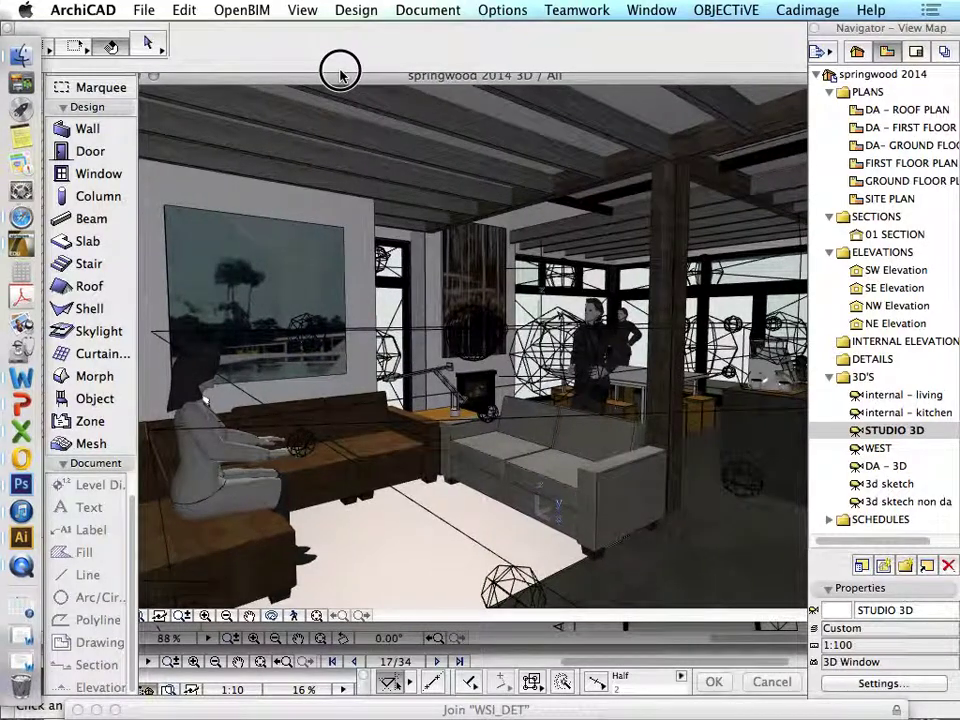
# Save the 3D view as the TIFF image SCALE REF.tif in the STUDIO RENDERS folder.
pyautogui.click(142, 10)
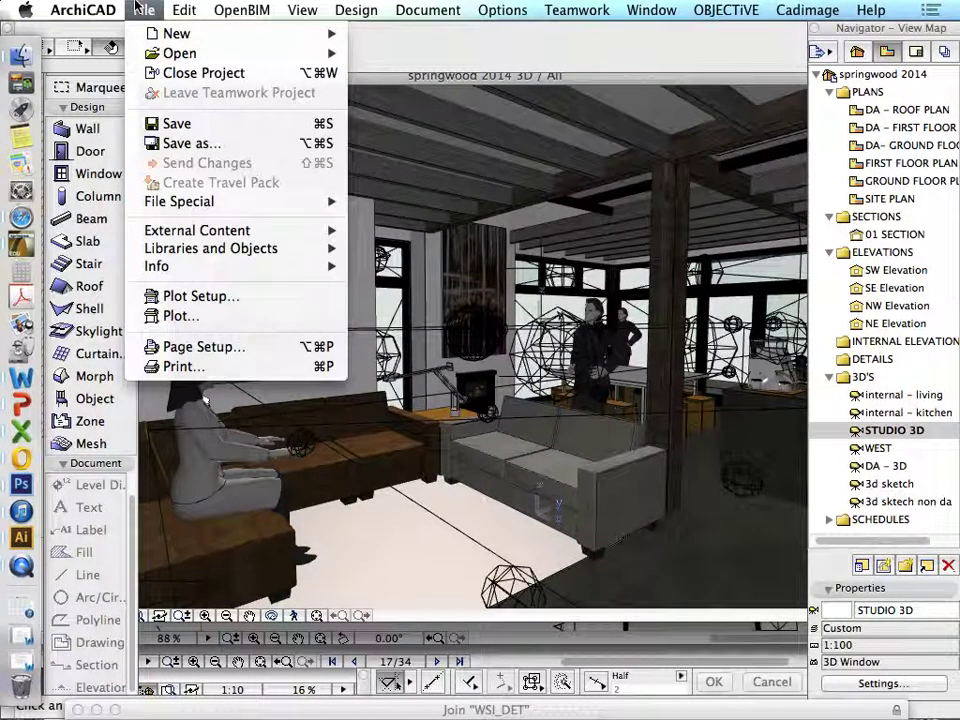
pyautogui.click(189, 143)
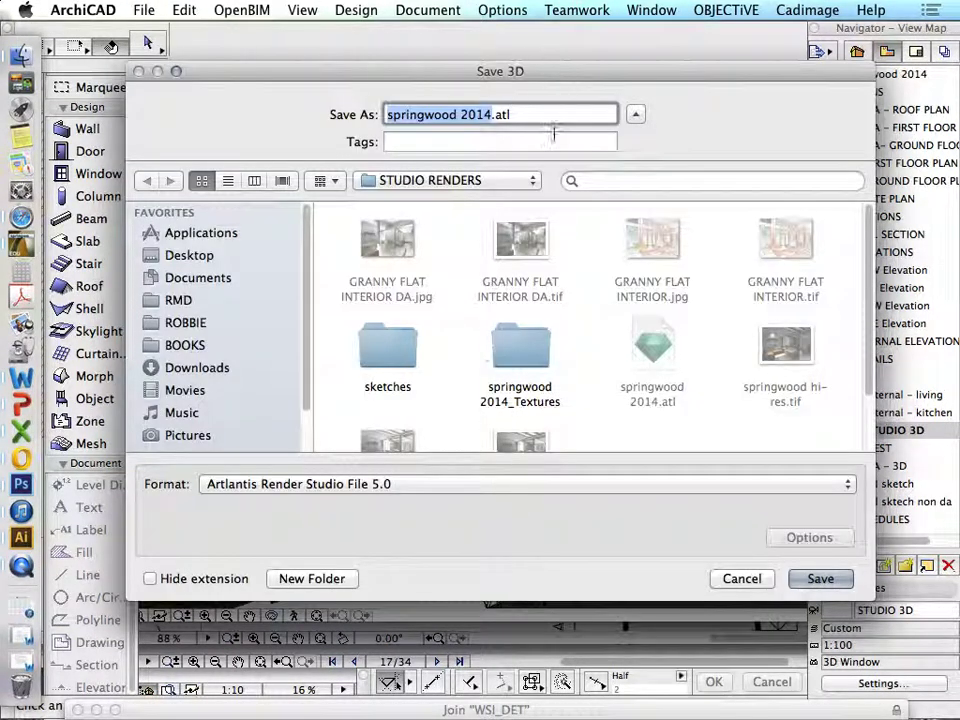
pyautogui.click(443, 487)
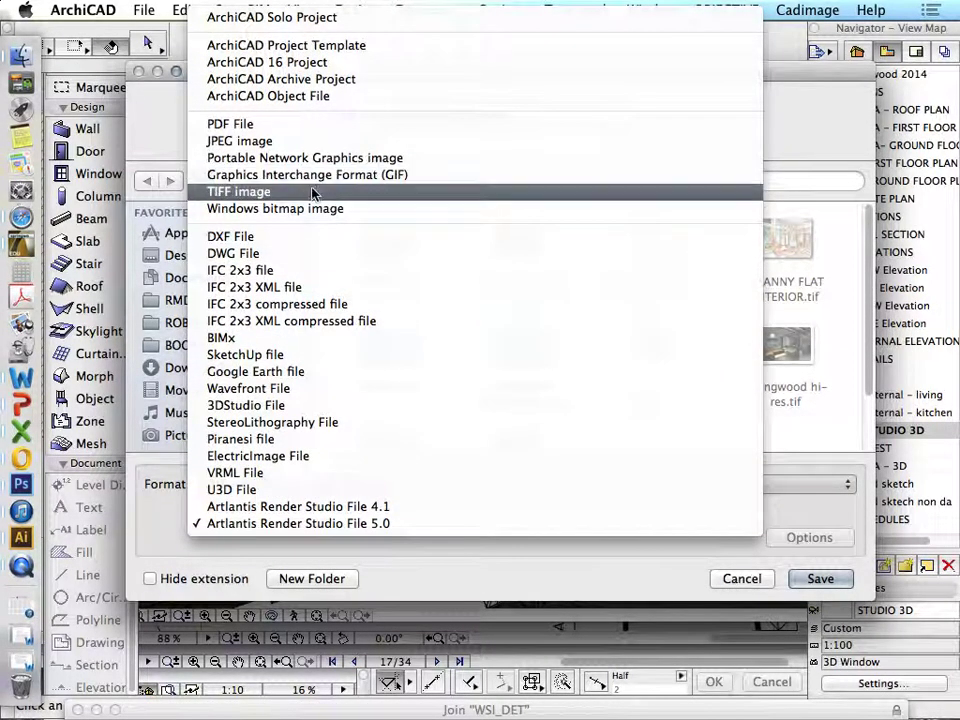
pyautogui.click(240, 191)
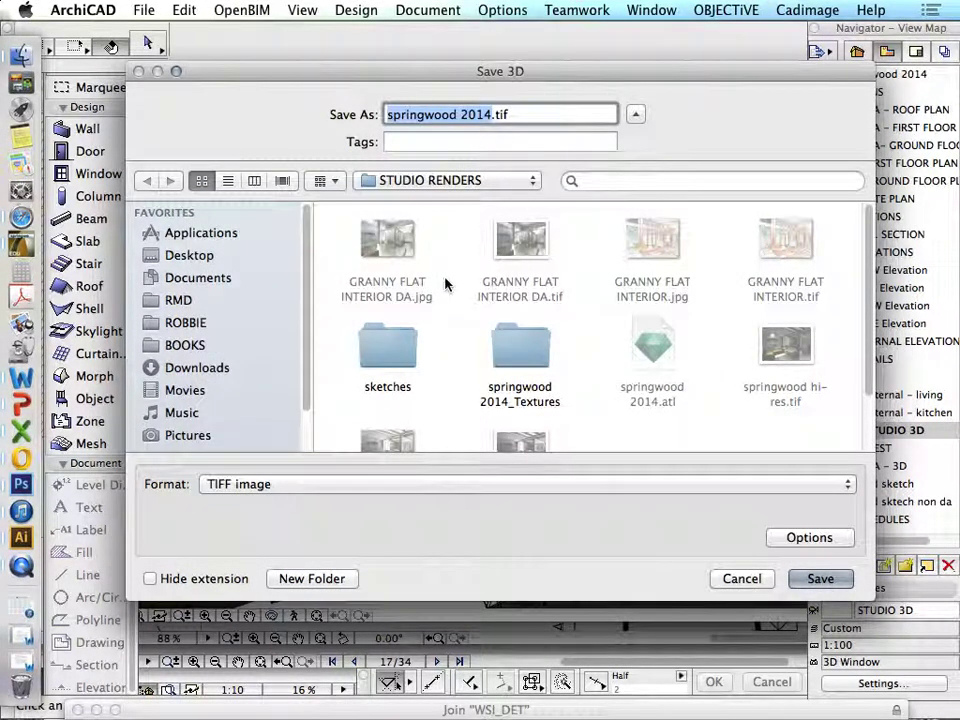
pyautogui.scroll(-2, 484, 296)
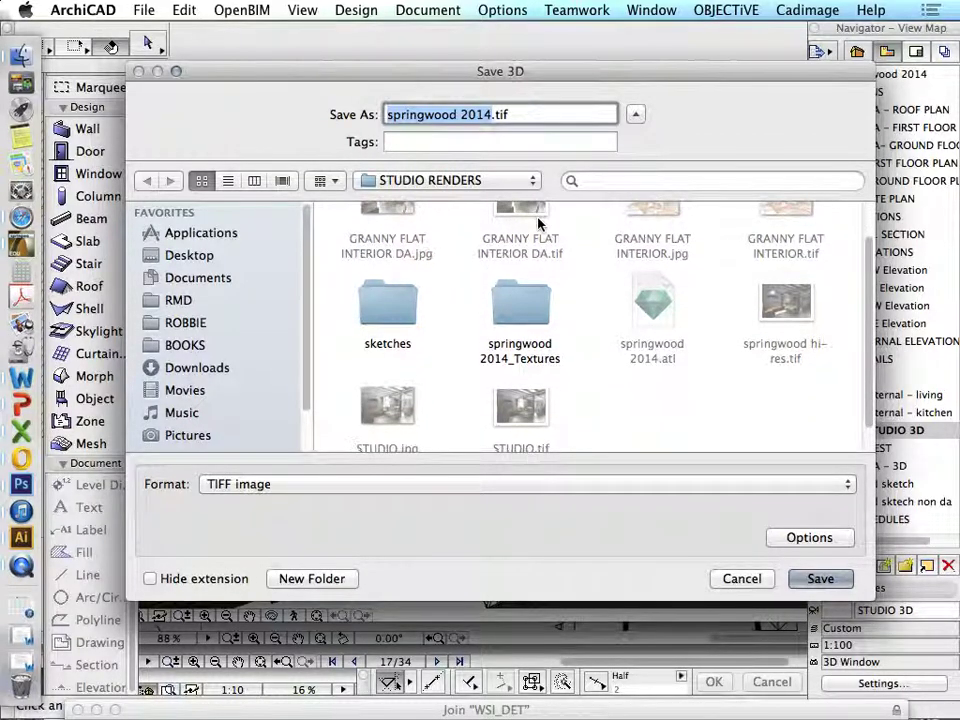
pyautogui.scroll(-1, 540, 223)
pyautogui.scroll(1, 520, 205)
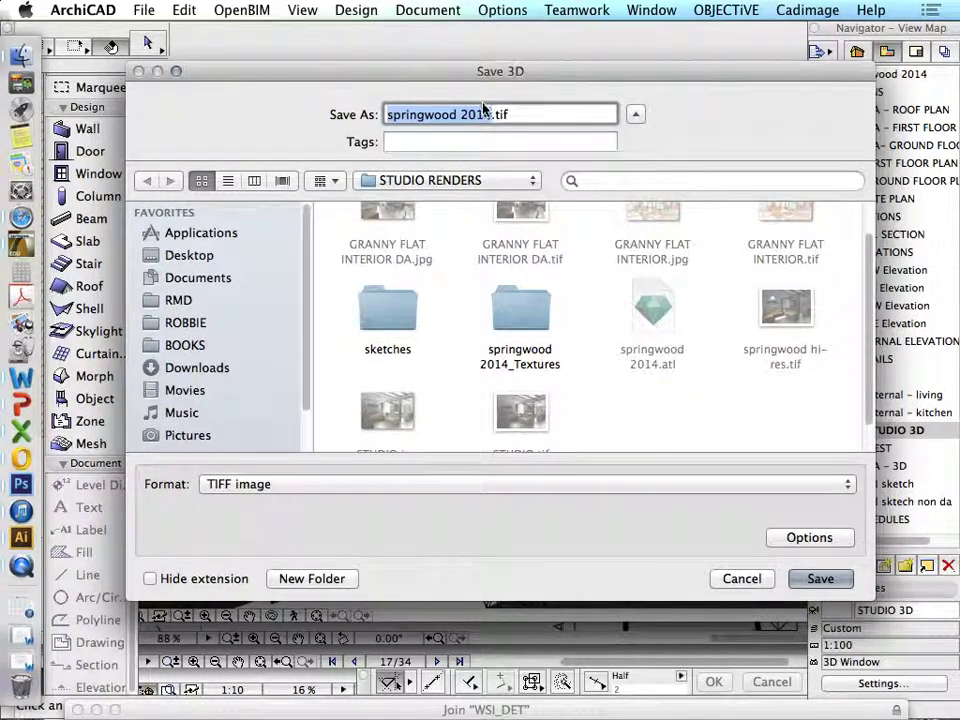
pyautogui.write('SCALE REF')
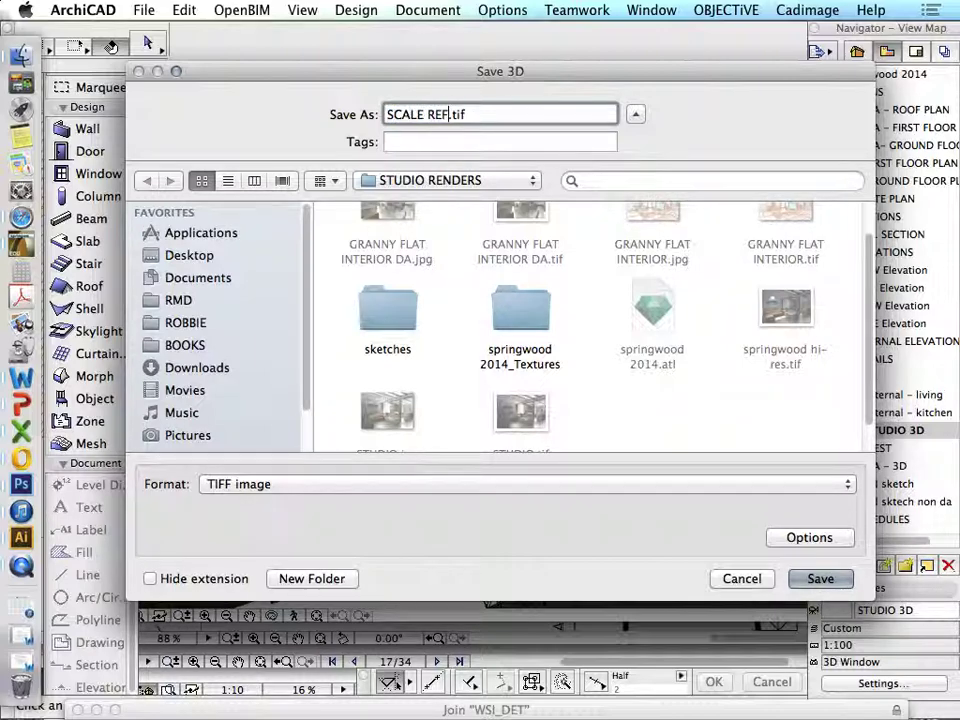
pyautogui.press('Return')
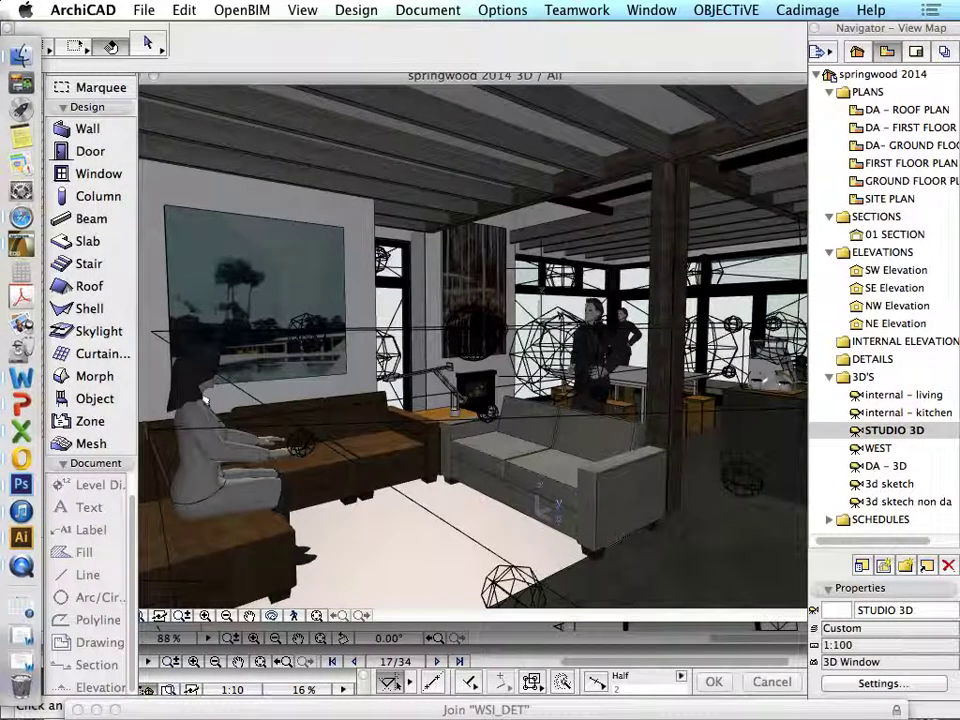
# In Finder, browse through RMD, CURRENT JOBS and SPRINGWOOD into the STUDIO RENDERS folder.
pyautogui.click(21, 484)
pyautogui.click(22, 58)
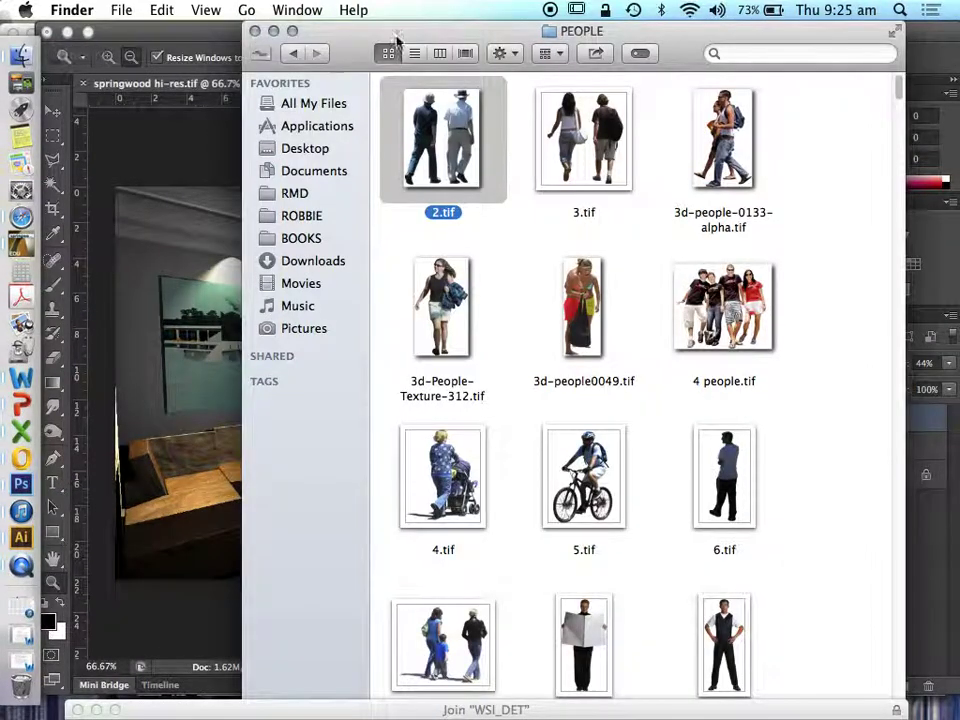
pyautogui.click(292, 193)
pyautogui.scroll(-10, 600, 281)
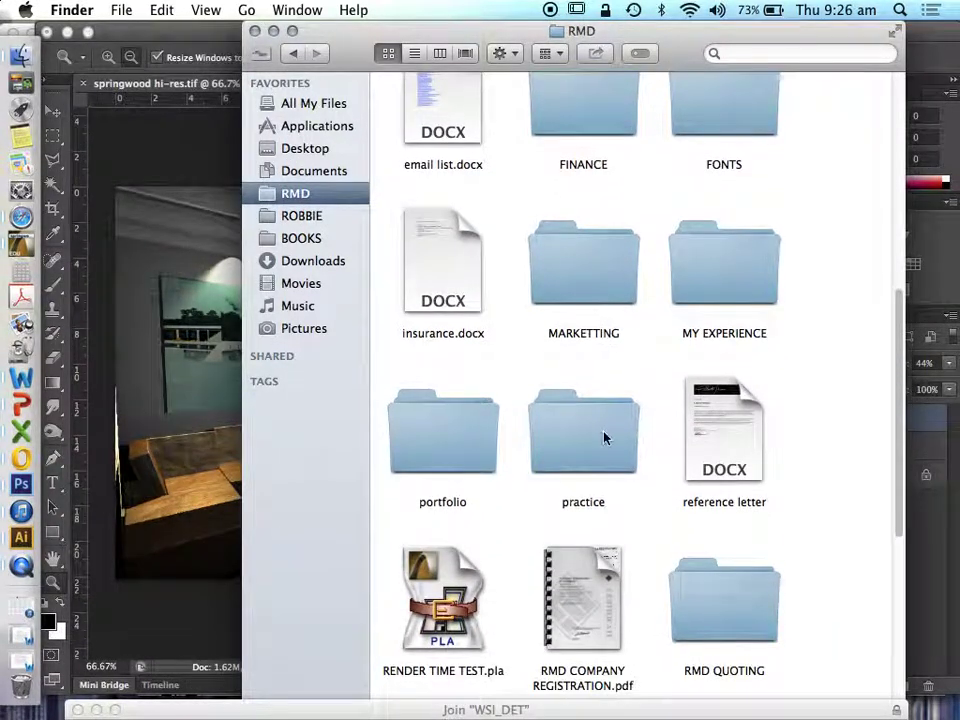
pyautogui.scroll(4, 604, 437)
pyautogui.doubleClick(450, 107)
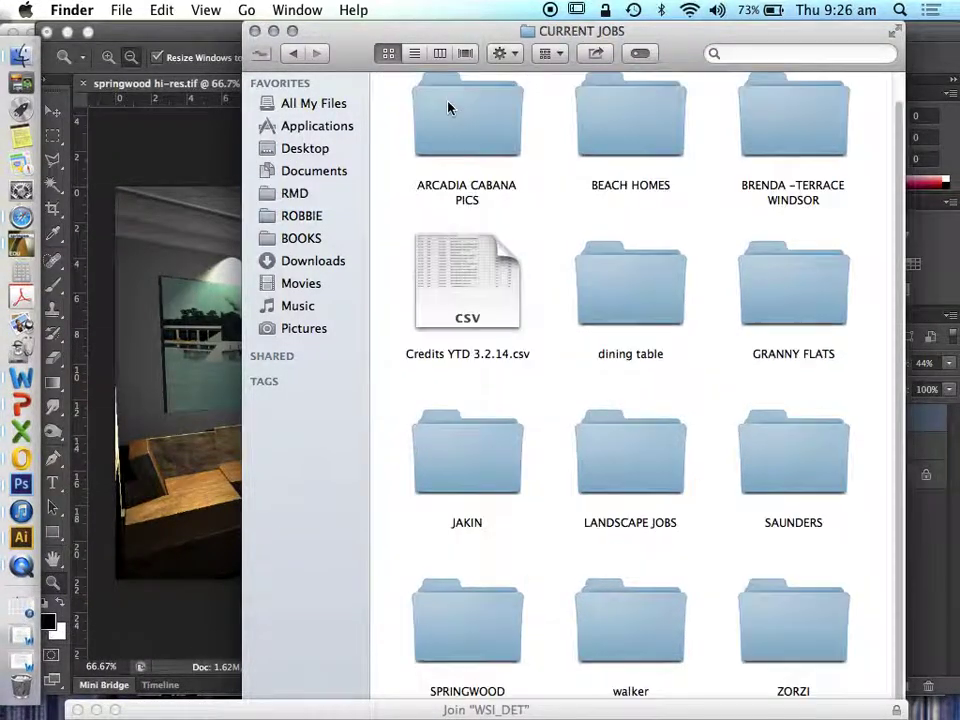
pyautogui.scroll(-1, 658, 343)
pyautogui.doubleClick(484, 628)
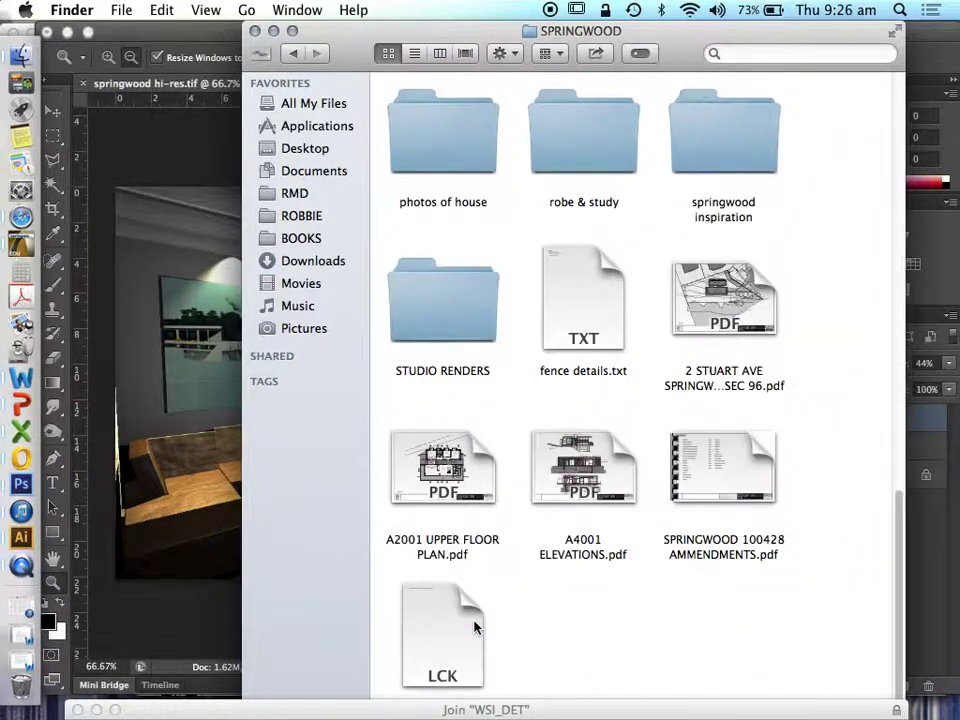
pyautogui.doubleClick(472, 316)
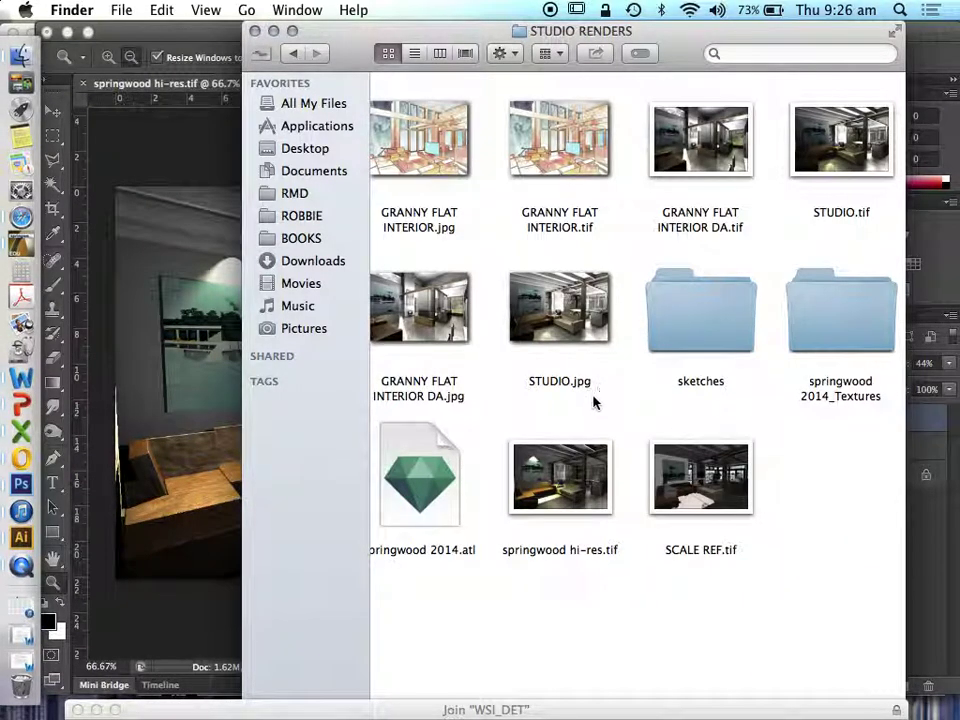
# Place SCALE REF.tif into the render, shift it up-left and scale it about 112.6% to fill the canvas.
pyautogui.moveTo(724, 472); pyautogui.dragTo(175, 390)
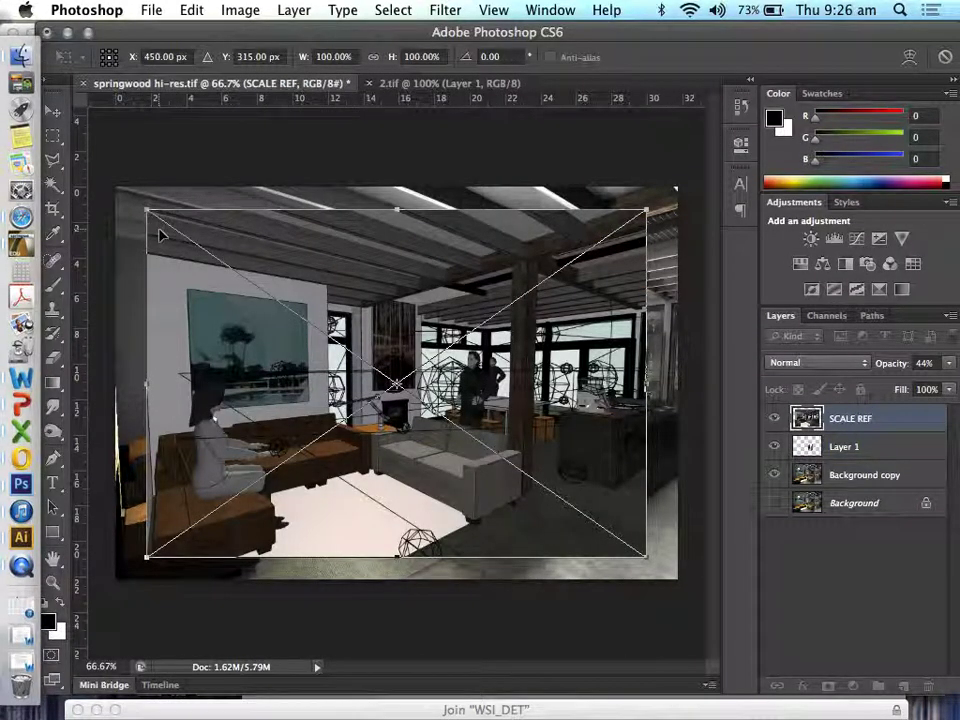
pyautogui.moveTo(168, 237); pyautogui.dragTo(135, 213)
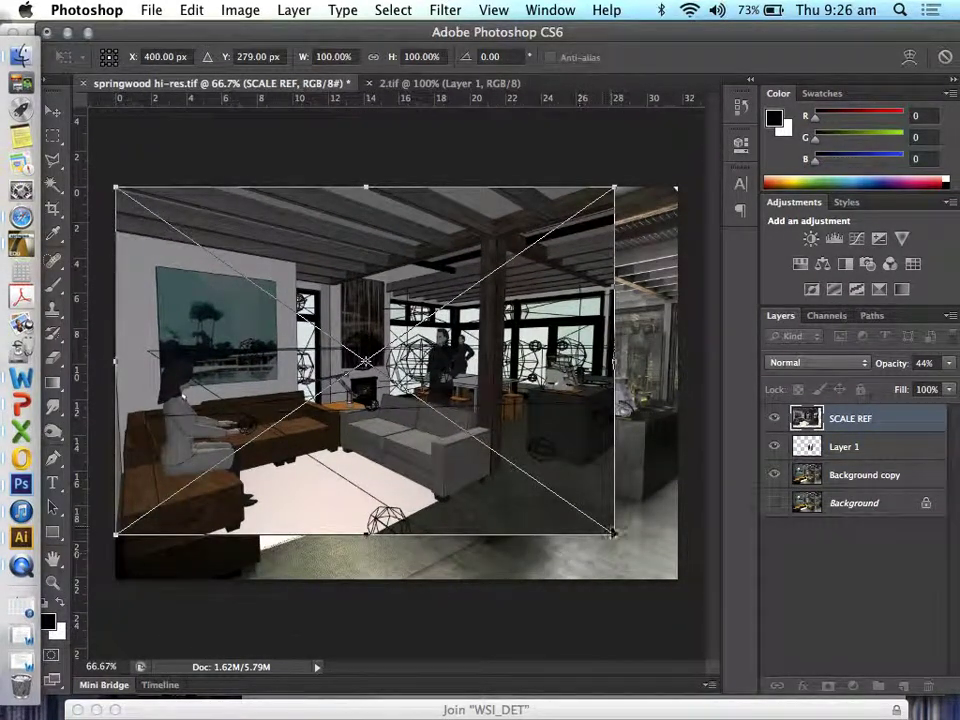
pyautogui.moveTo(615, 534); pyautogui.dragTo(684, 573)
pyautogui.click(53, 110)
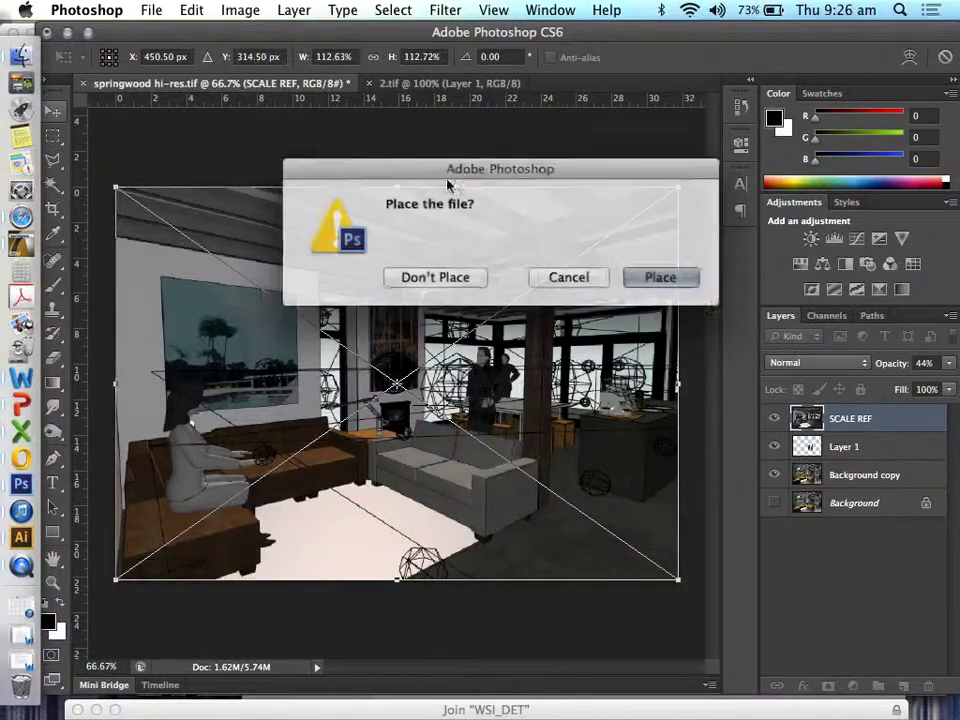
# Commit the placed SCALE REF layer and lower its opacity to 0%.
pyautogui.click(650, 276)
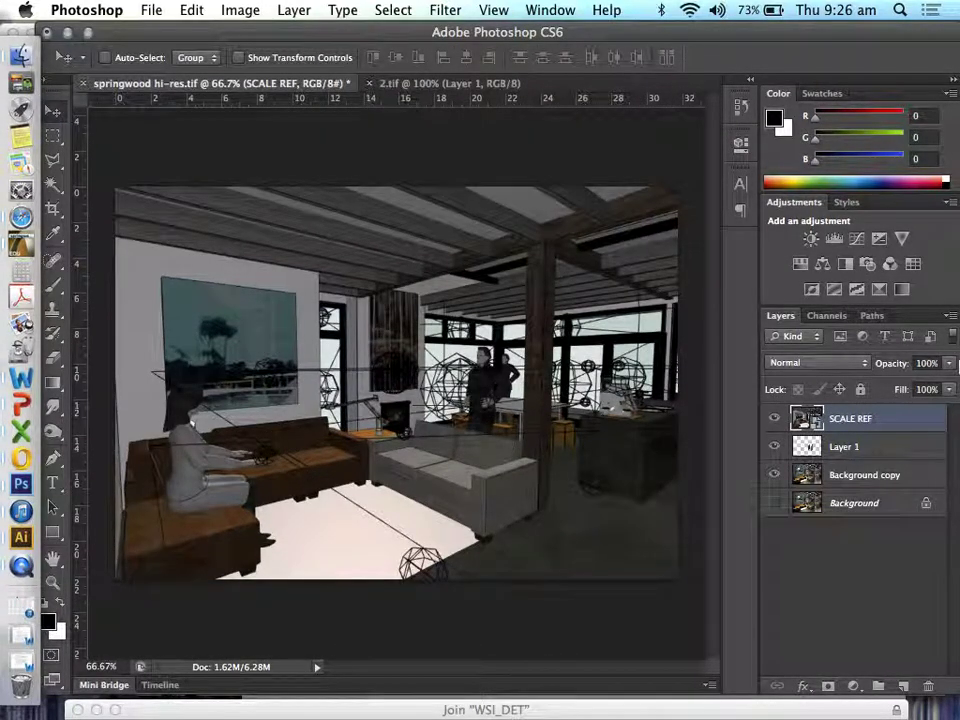
pyautogui.click(952, 364)
pyautogui.moveTo(932, 385); pyautogui.dragTo(872, 388)
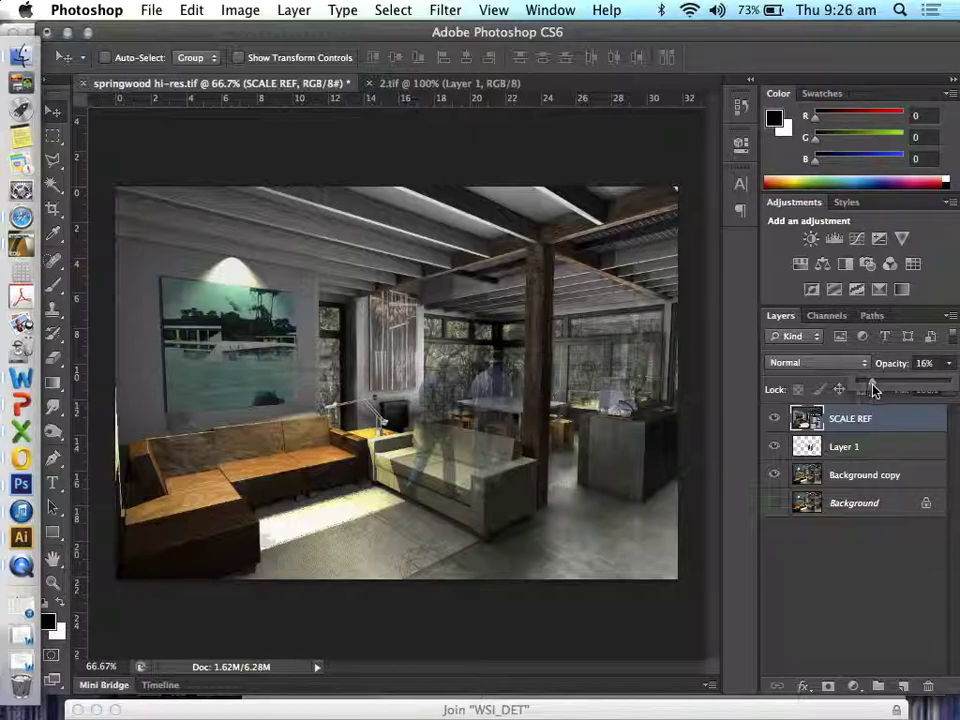
pyautogui.moveTo(875, 388)
pyautogui.mouseDown()
pyautogui.moveTo(905, 396)
pyautogui.moveTo(935, 385)
pyautogui.moveTo(858, 388)
pyautogui.mouseUp()
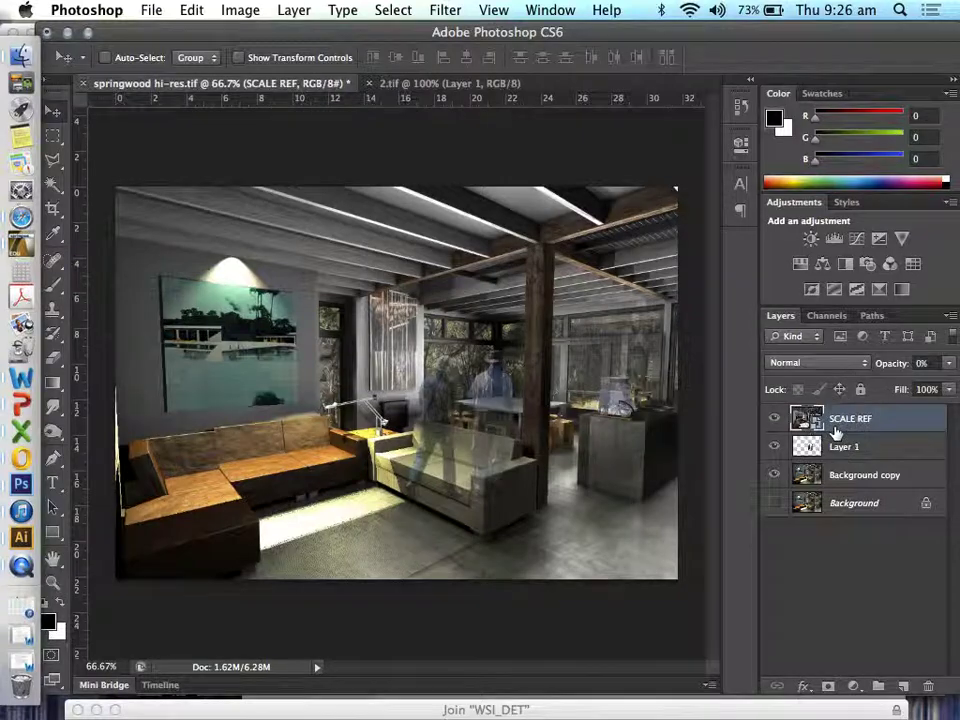
# Move the SCALE REF layer beneath Layer 1, above Background copy.
pyautogui.click(818, 468)
pyautogui.click(818, 424)
pyautogui.doubleClick(833, 418)
pyautogui.press('Return')
pyautogui.moveTo(808, 422); pyautogui.dragTo(810, 452)
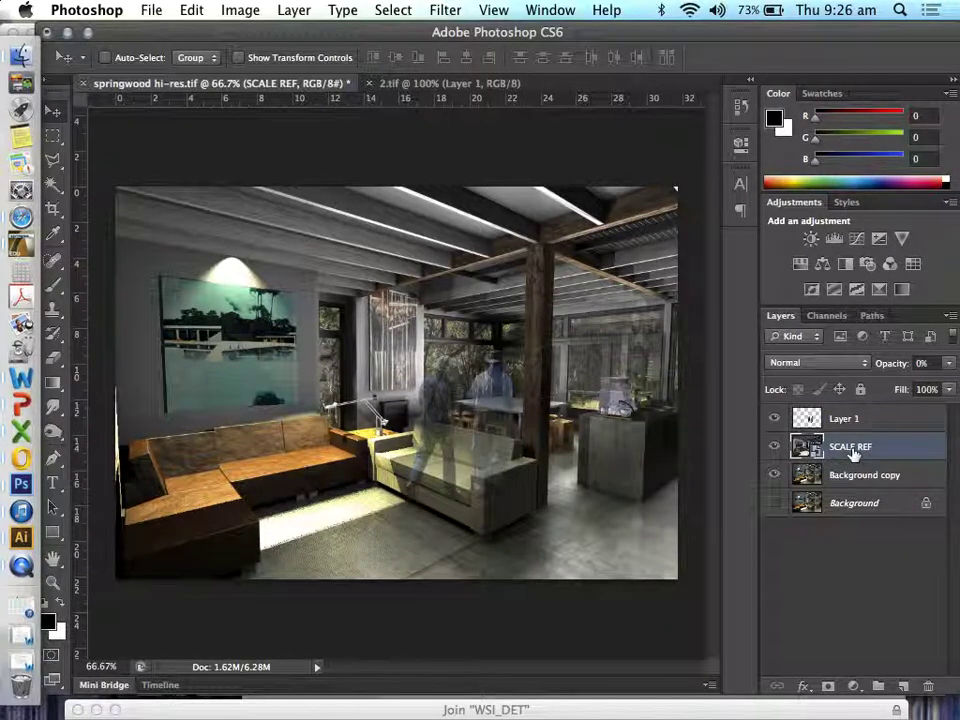
# Set both SCALE REF and Layer 1 opacity to 100%.
pyautogui.click(949, 366)
pyautogui.moveTo(862, 388); pyautogui.dragTo(948, 386)
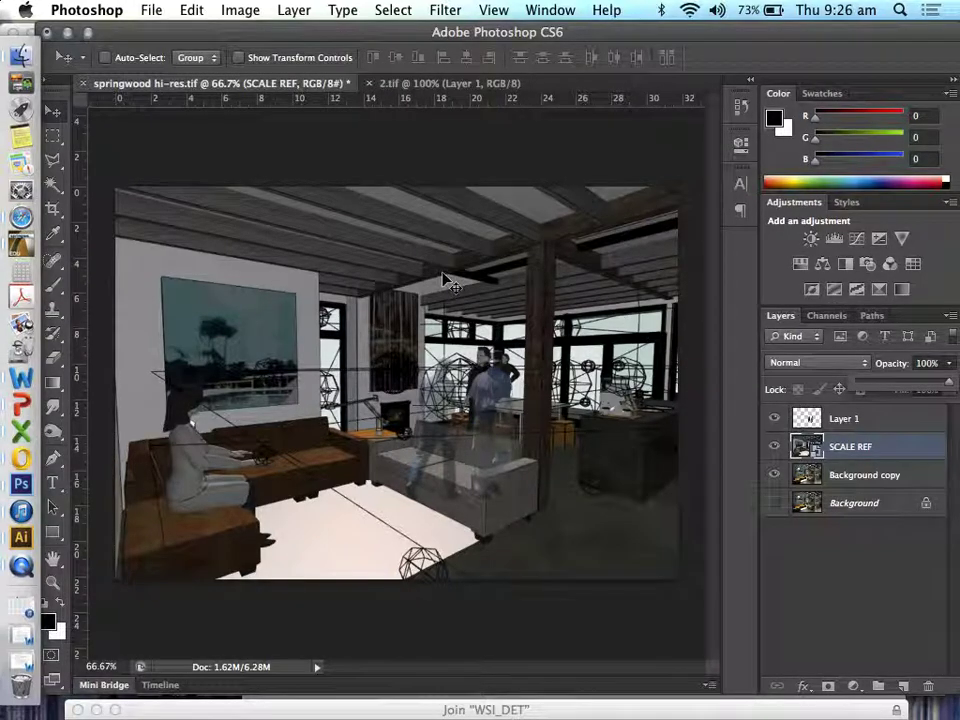
pyautogui.click(876, 420)
pyautogui.click(949, 364)
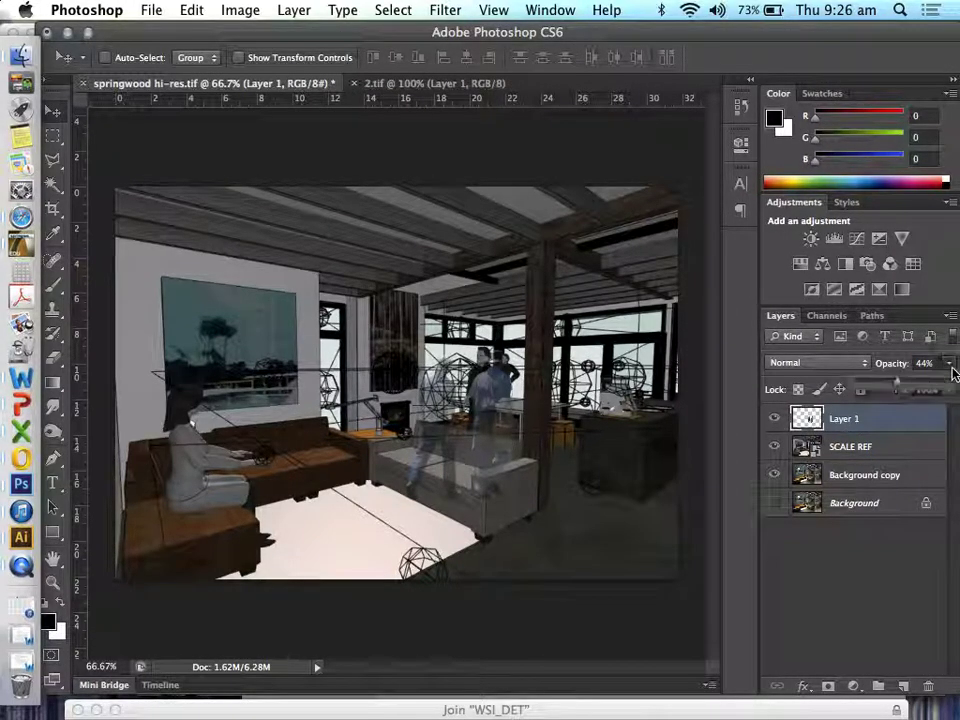
pyautogui.moveTo(897, 387); pyautogui.dragTo(948, 386)
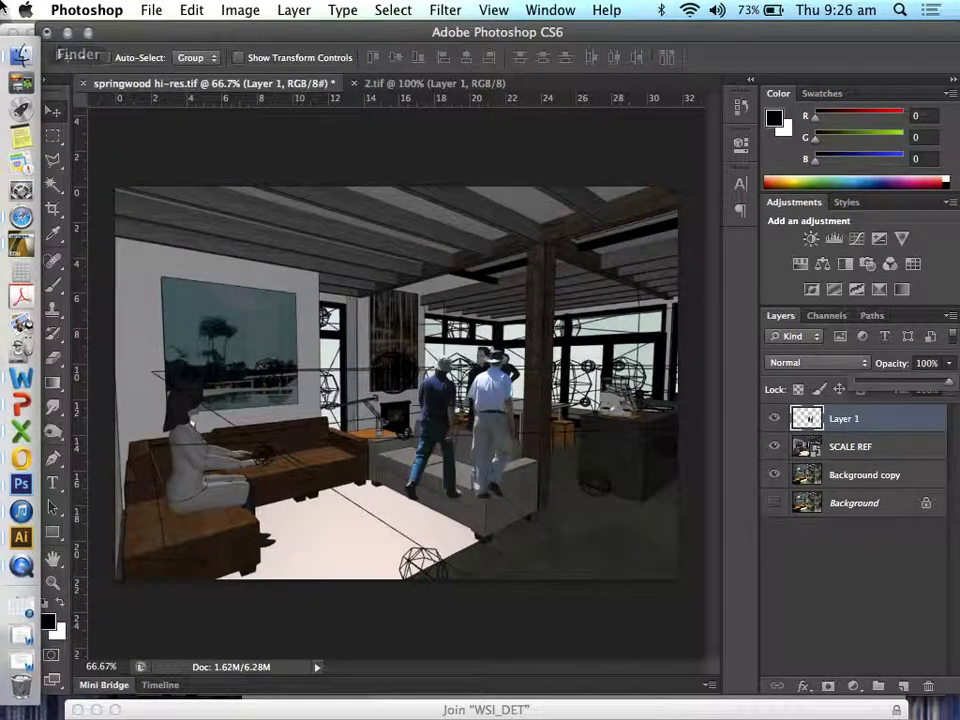
# Move the cut-out men on Layer 1 to stand beside the sofa.
pyautogui.moveTo(436, 437); pyautogui.dragTo(383, 420)
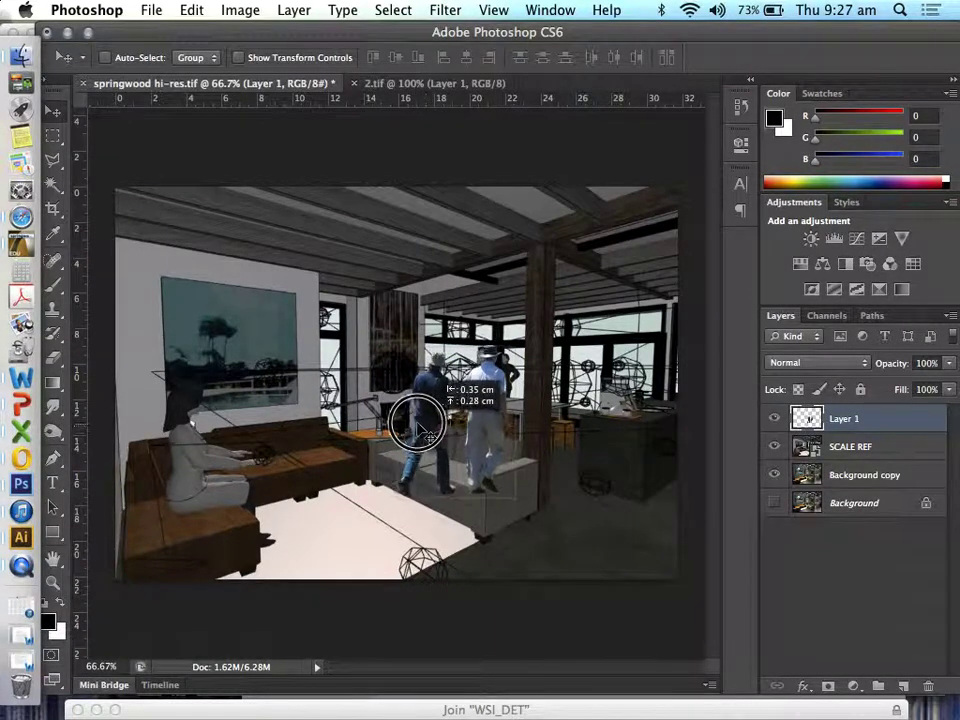
pyautogui.moveTo(416, 425)
pyautogui.mouseDown()
pyautogui.moveTo(389, 422)
pyautogui.moveTo(393, 431)
pyautogui.moveTo(422, 425)
pyautogui.mouseUp()
pyautogui.moveTo(338, 420); pyautogui.dragTo(366, 434)
pyautogui.moveTo(419, 409); pyautogui.dragTo(397, 437)
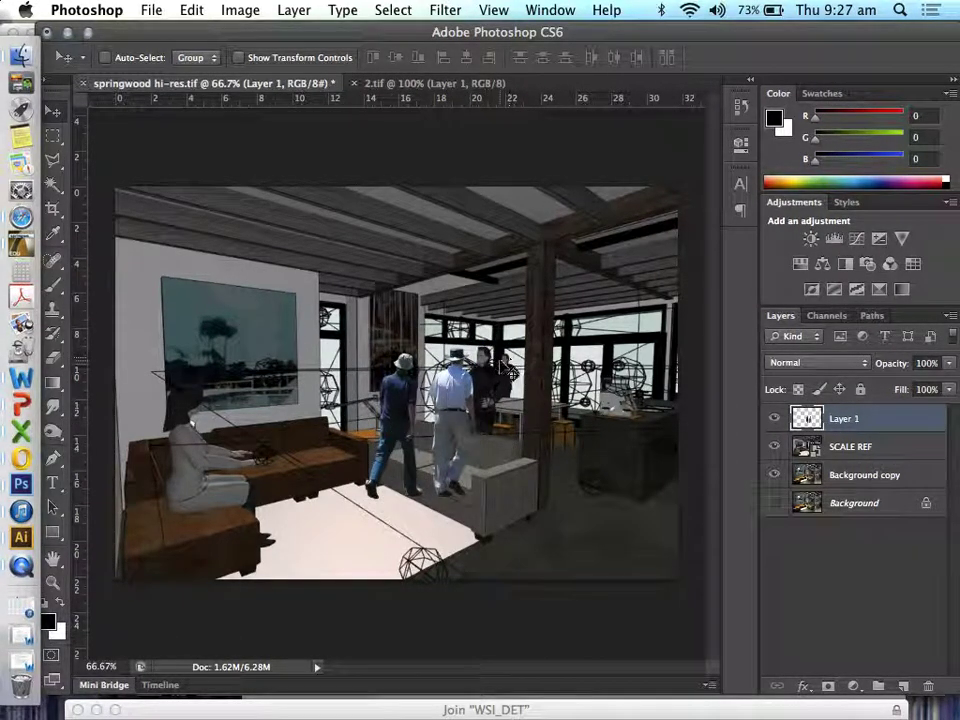
# Scale the men down to about 83% with Edit > Transform > Scale and apply it.
pyautogui.click(191, 12)
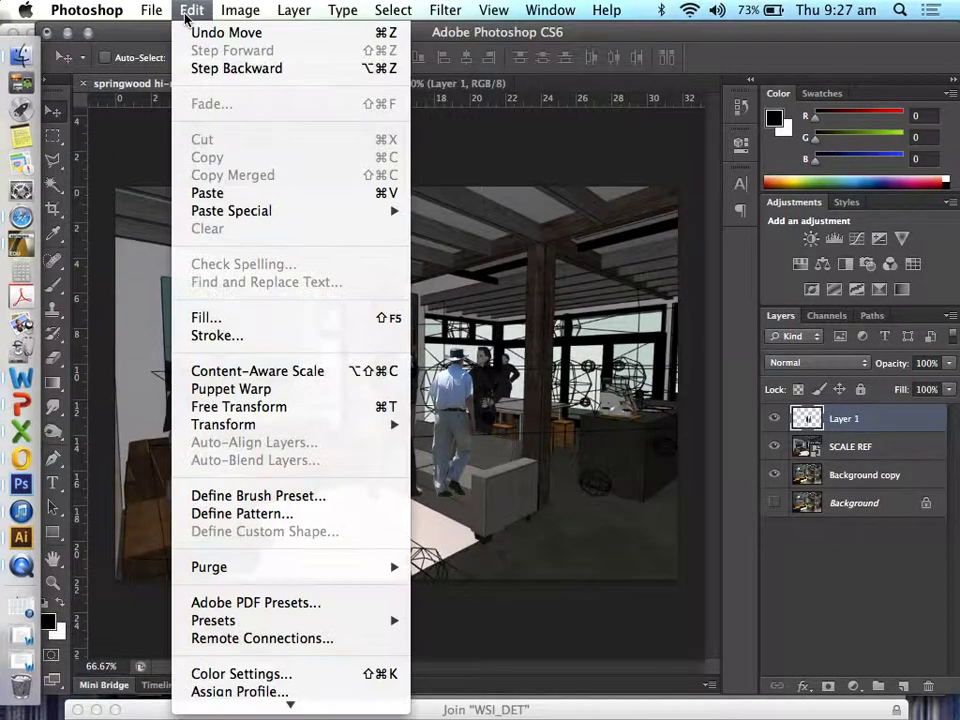
pyautogui.moveTo(336, 428)
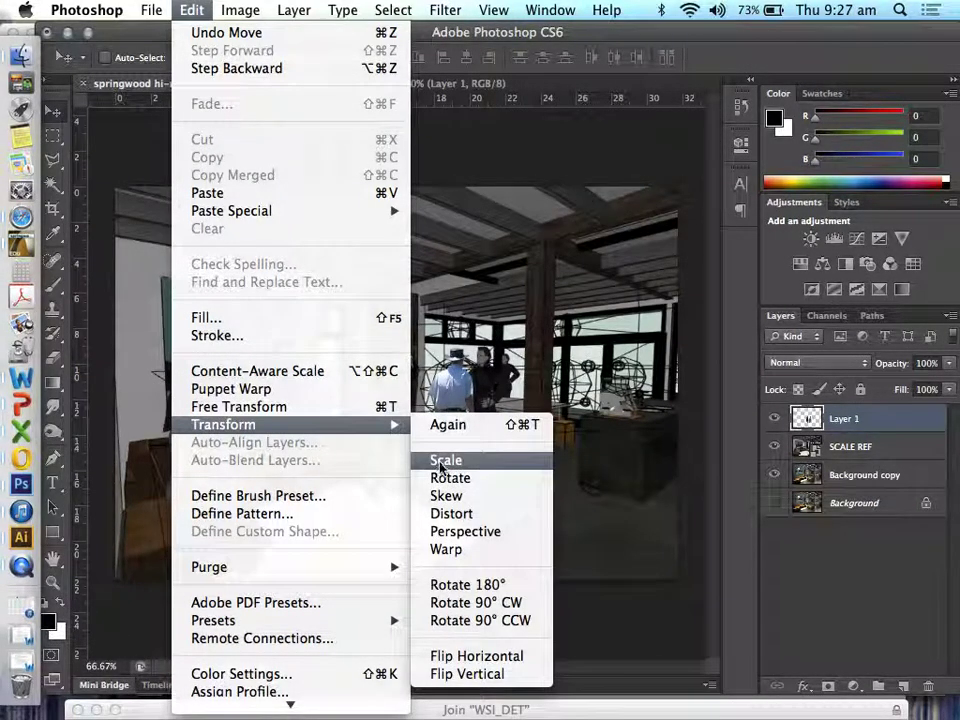
pyautogui.click(452, 460)
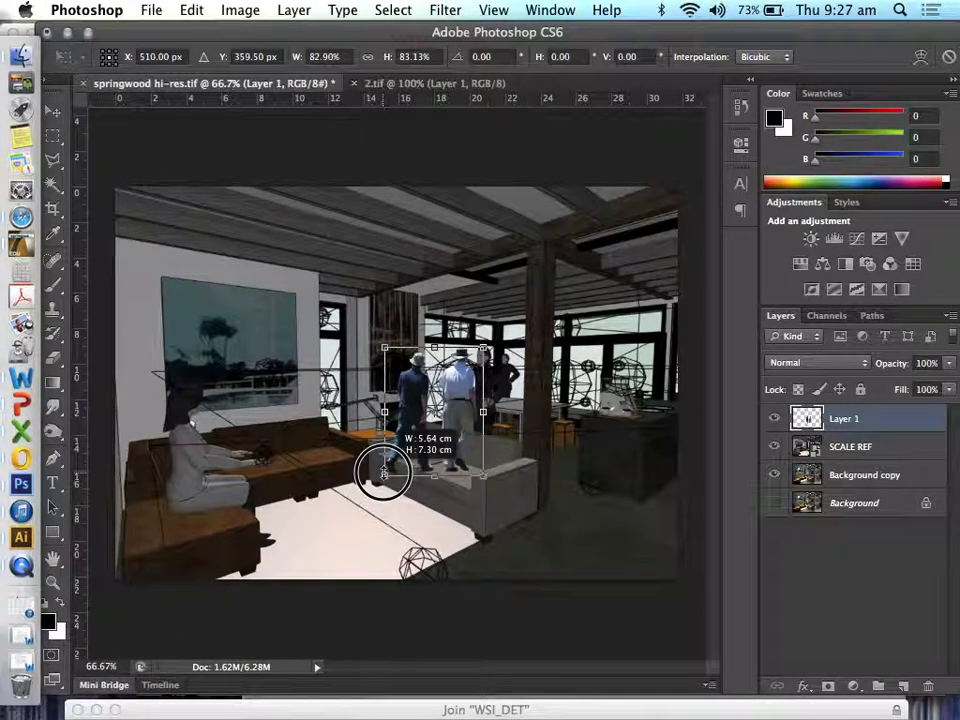
pyautogui.moveTo(383, 473); pyautogui.dragTo(384, 474)
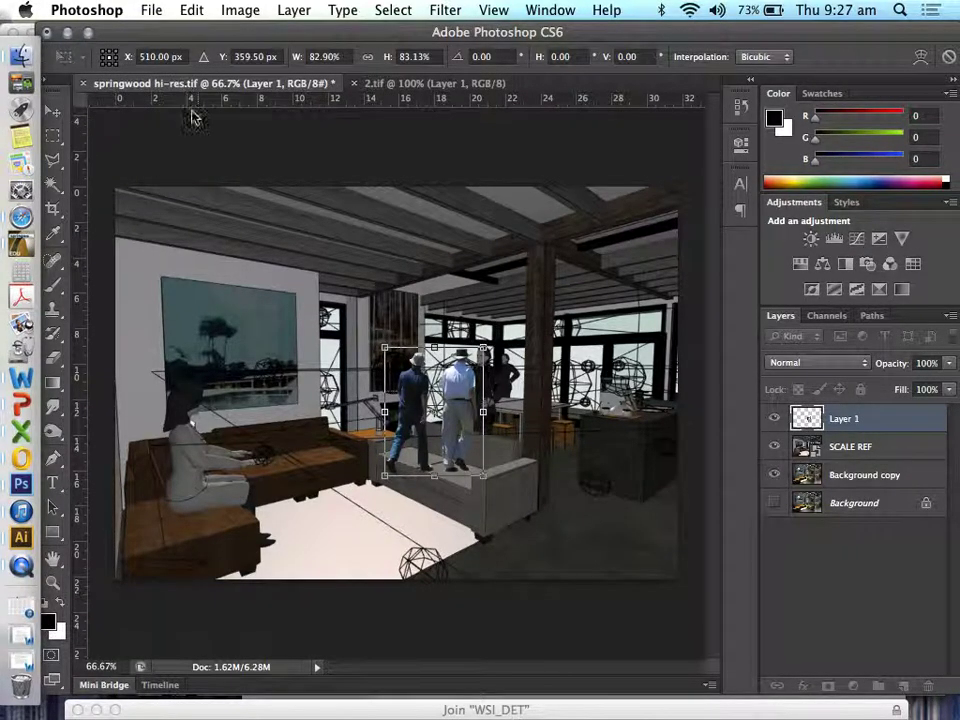
pyautogui.click(55, 112)
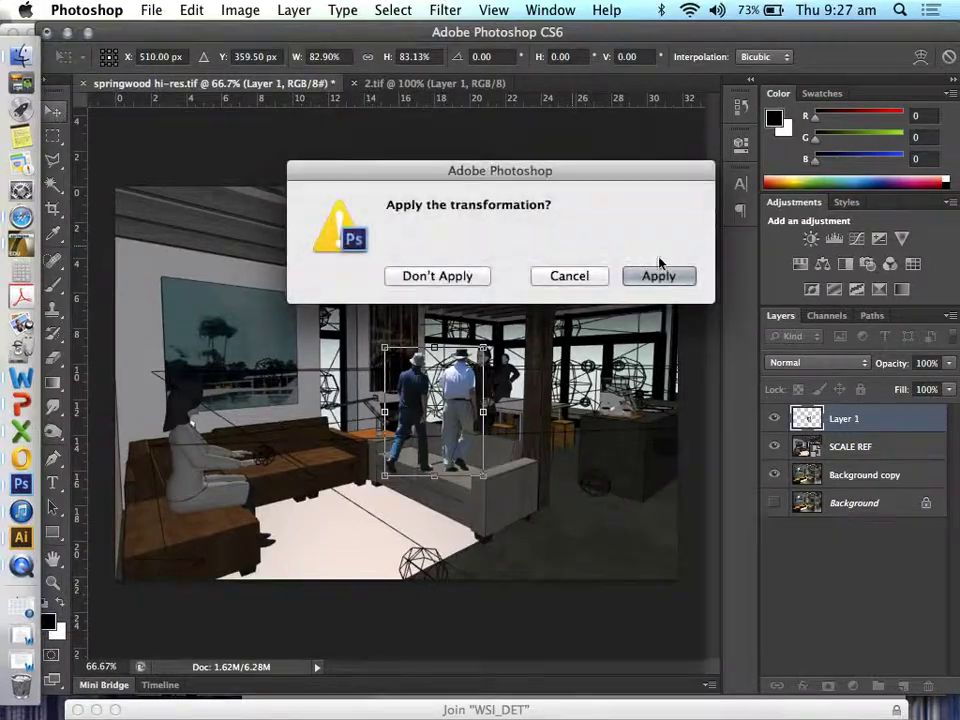
pyautogui.click(664, 273)
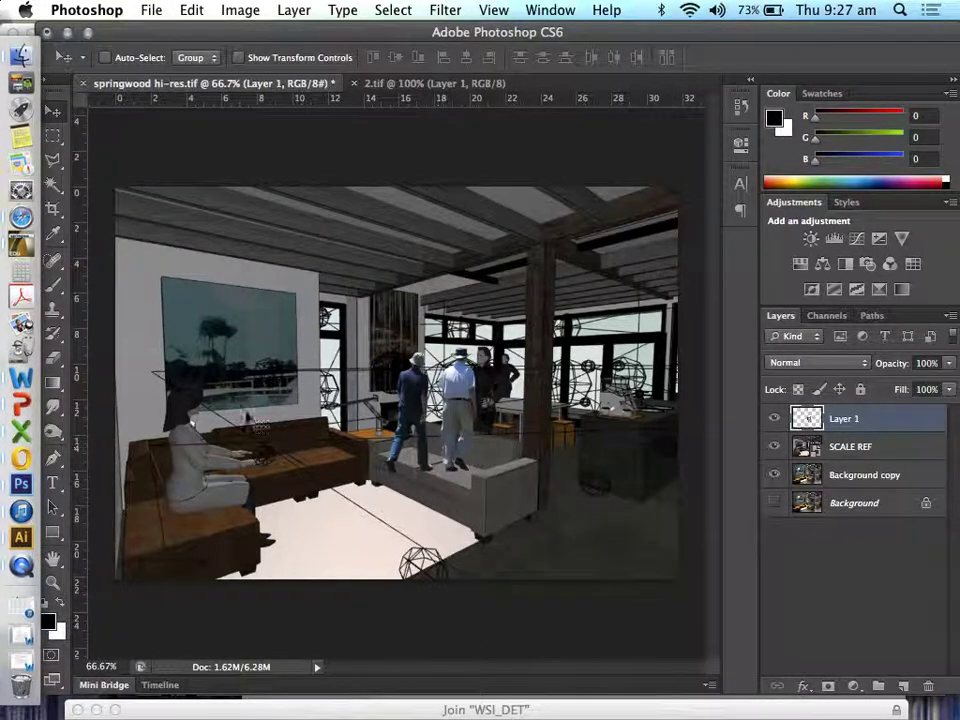
# Zoom in on the men, hide SCALE REF and lower Layer 1 opacity to 73%.
pyautogui.click(53, 582)
pyautogui.click(108, 57)
pyautogui.click(417, 397)
pyautogui.click(417, 397)
pyautogui.click(420, 463)
pyautogui.click(775, 449)
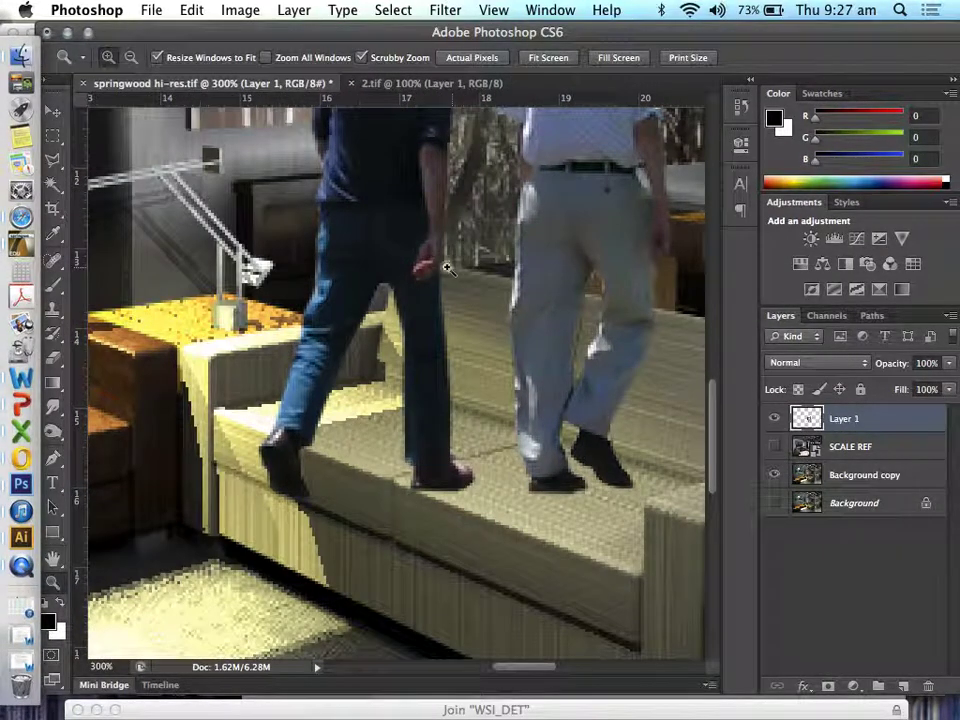
pyautogui.click(947, 370)
pyautogui.click(925, 389)
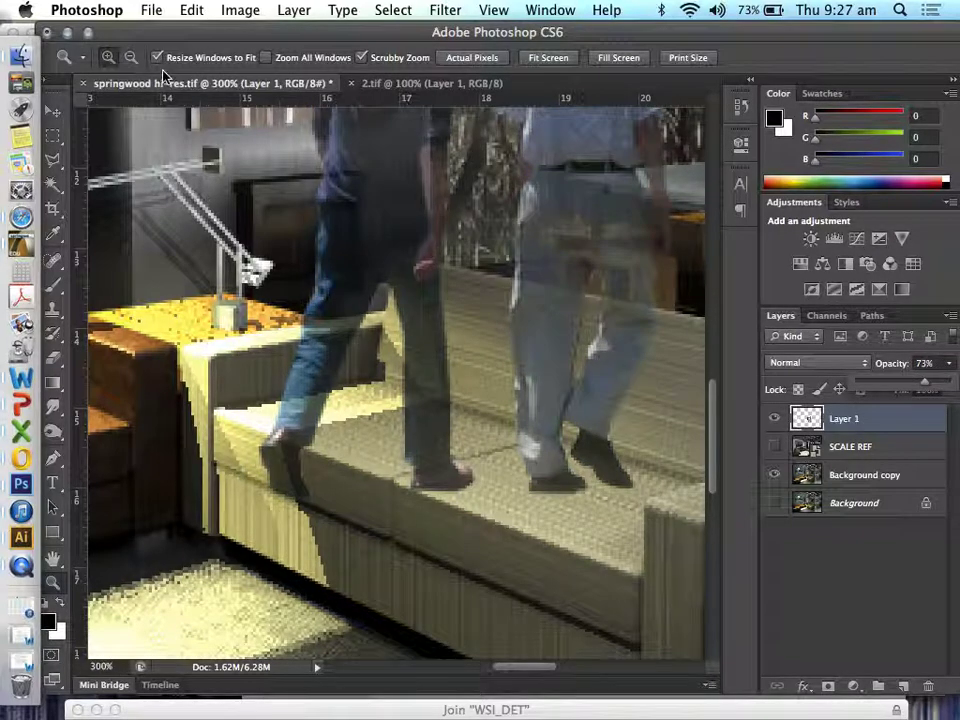
# Trace a Polygonal Lasso selection around the sofa section covering the men's legs.
pyautogui.click(53, 163)
pyautogui.click(632, 311)
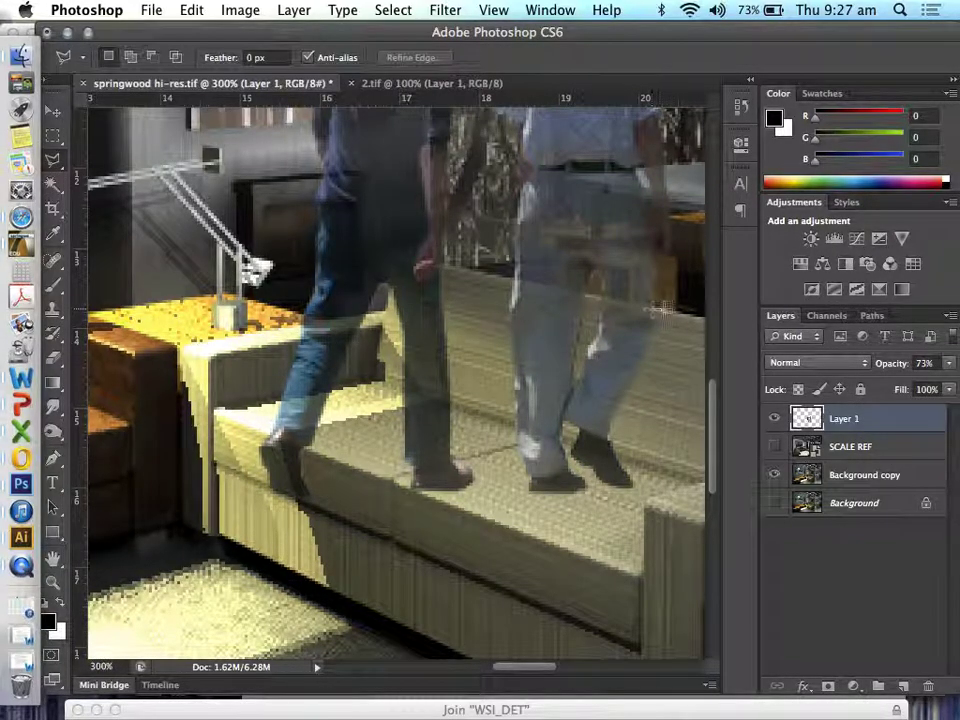
pyautogui.click(406, 256)
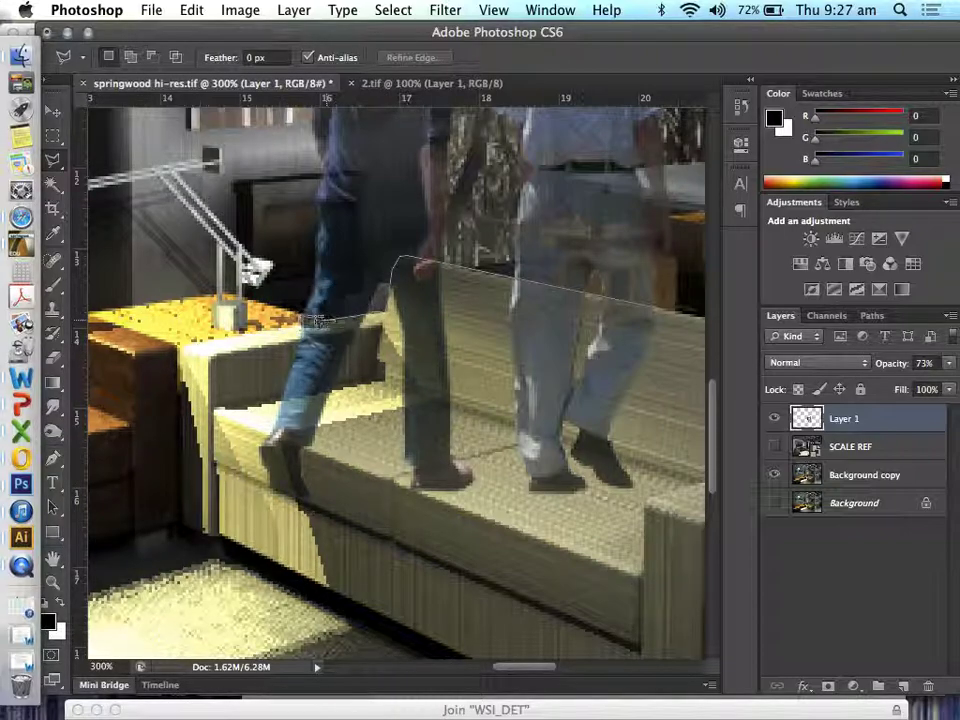
pyautogui.click(241, 296)
pyautogui.click(235, 330)
pyautogui.click(215, 410)
pyautogui.click(213, 463)
pyautogui.click(265, 545)
pyautogui.click(649, 530)
pyautogui.doubleClick(693, 436)
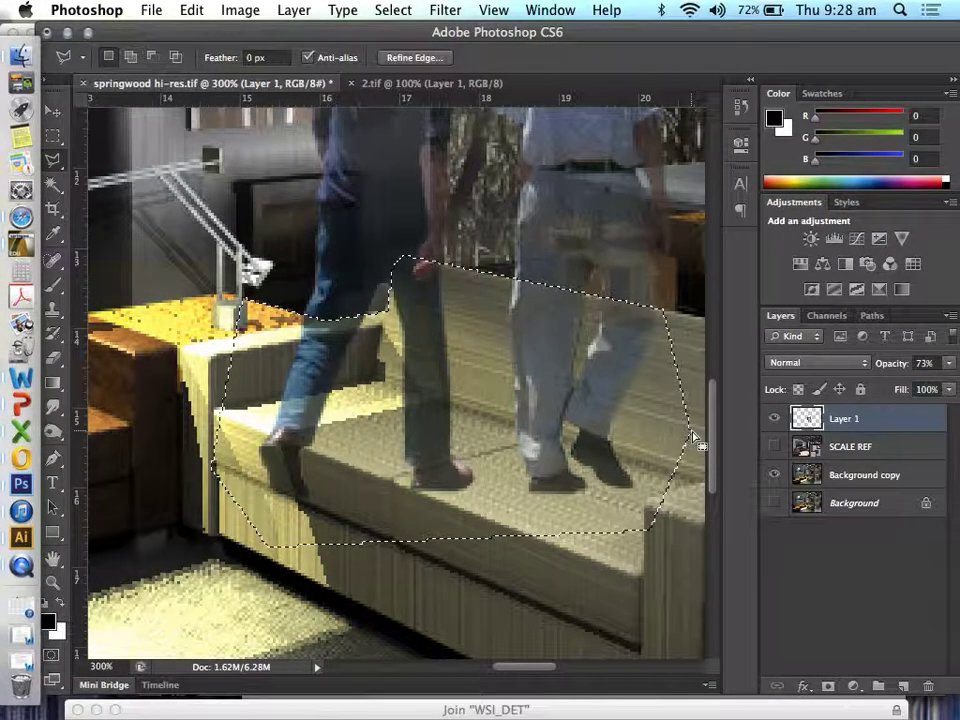
# Cut the sofa selection onto a new Layer 2 and hide Layer 2.
pyautogui.click(295, 14)
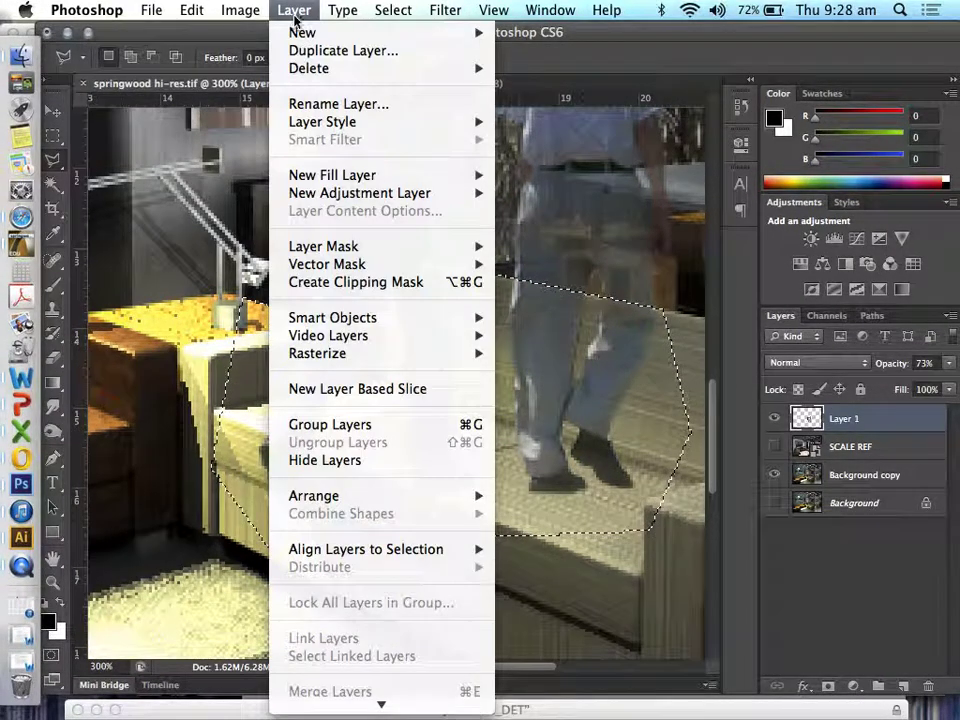
pyautogui.moveTo(430, 36)
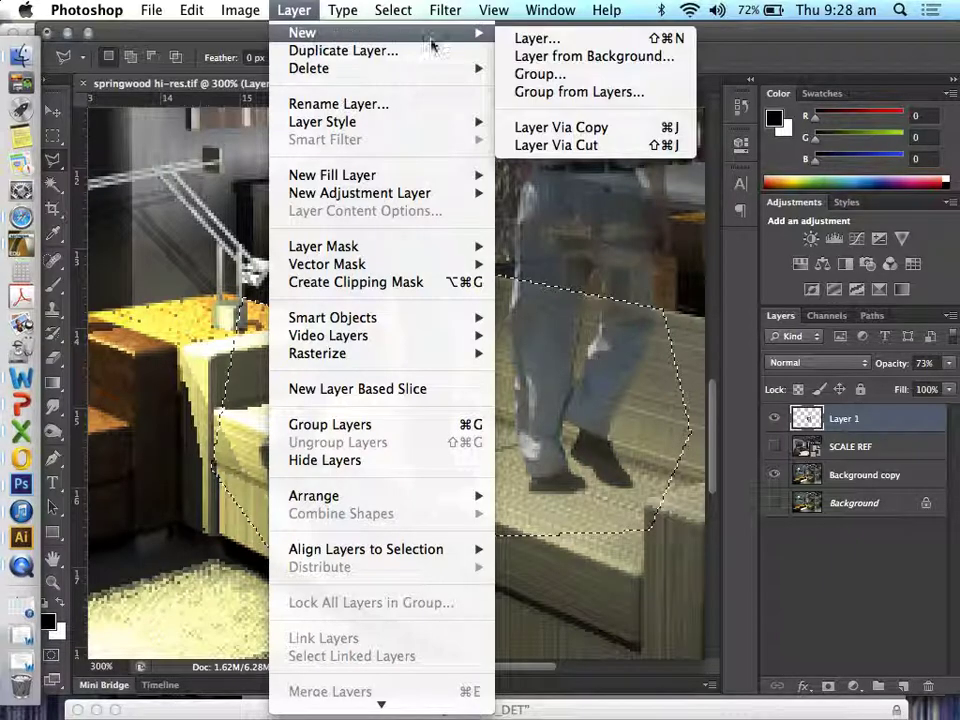
pyautogui.click(549, 147)
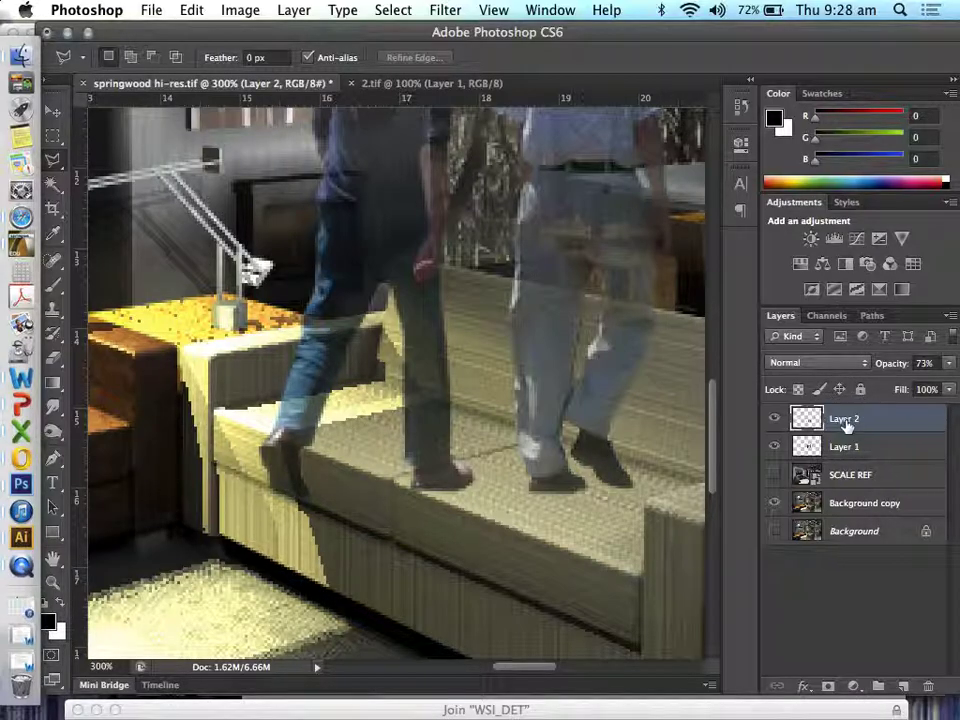
pyautogui.rightClick(846, 424)
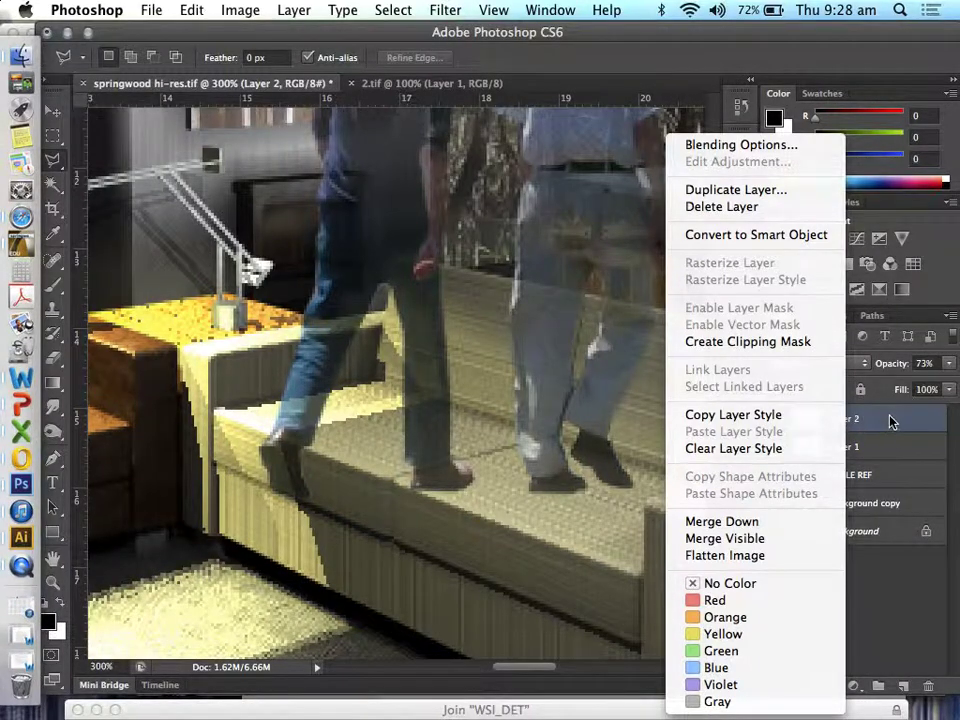
pyautogui.click(849, 424)
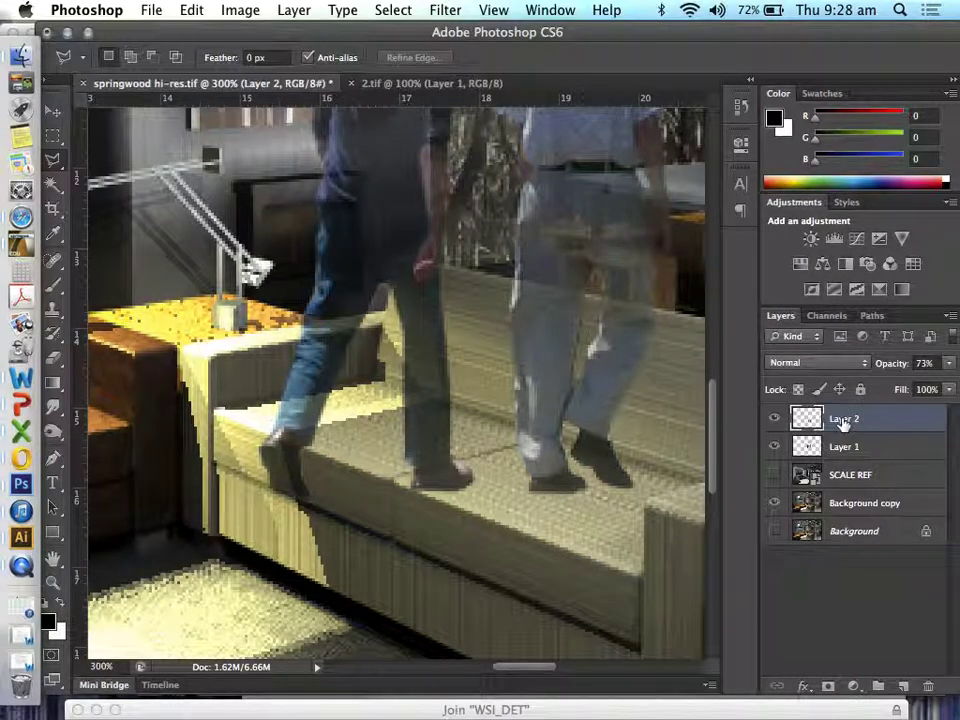
pyautogui.click(774, 420)
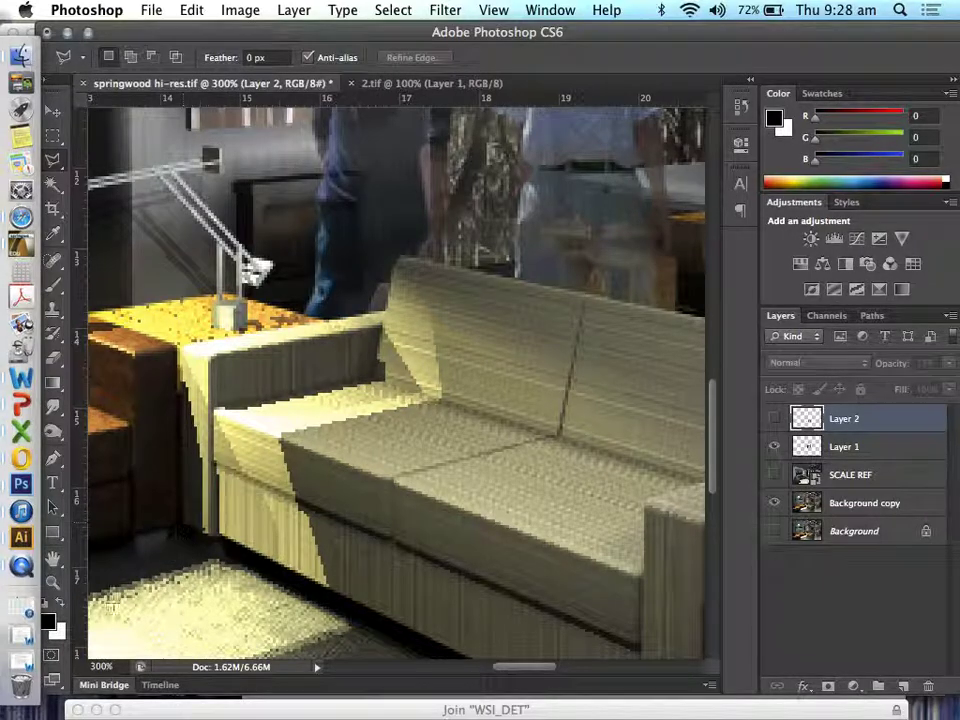
# Zoom out and raise Layer 1 opacity back to 100%.
pyautogui.press('z')
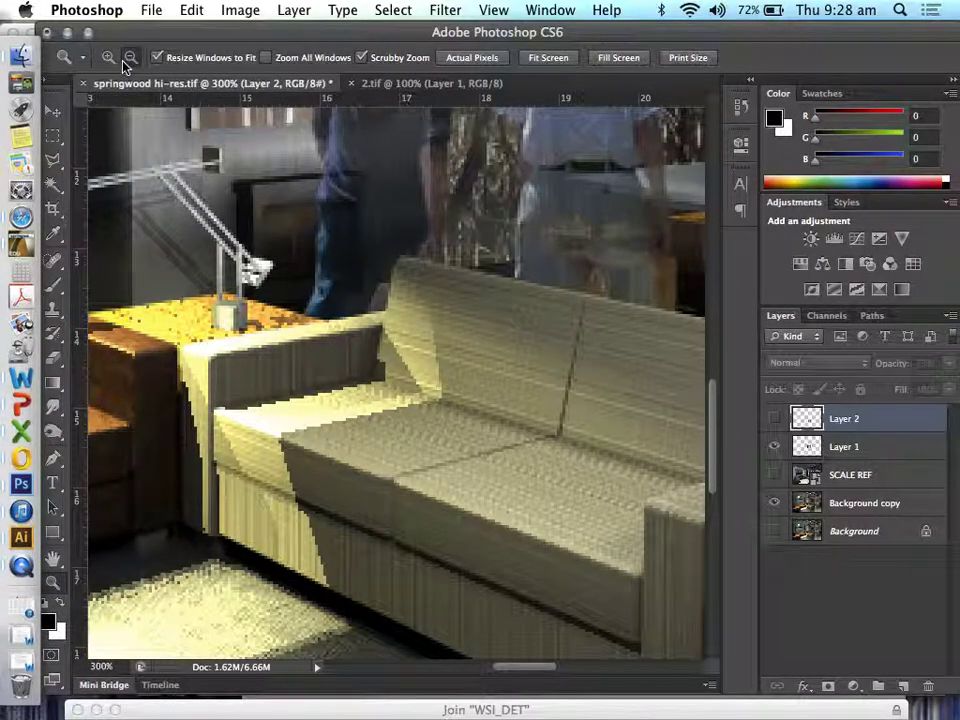
pyautogui.click(130, 57)
pyautogui.click(444, 439)
pyautogui.click(448, 437)
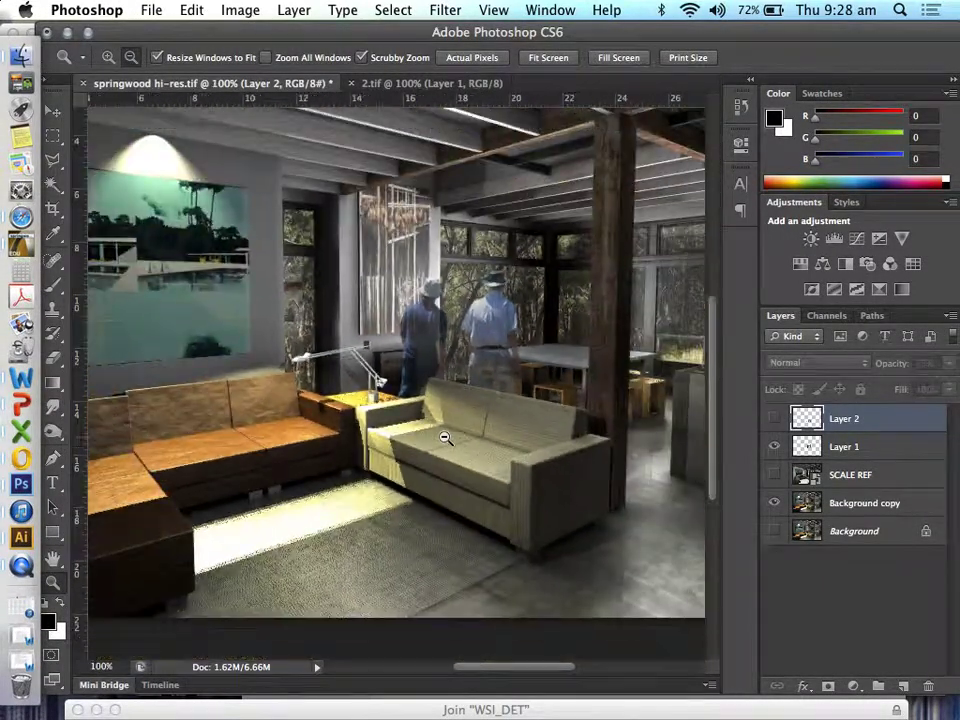
pyautogui.click(870, 452)
pyautogui.click(949, 364)
pyautogui.moveTo(926, 388); pyautogui.dragTo(948, 388)
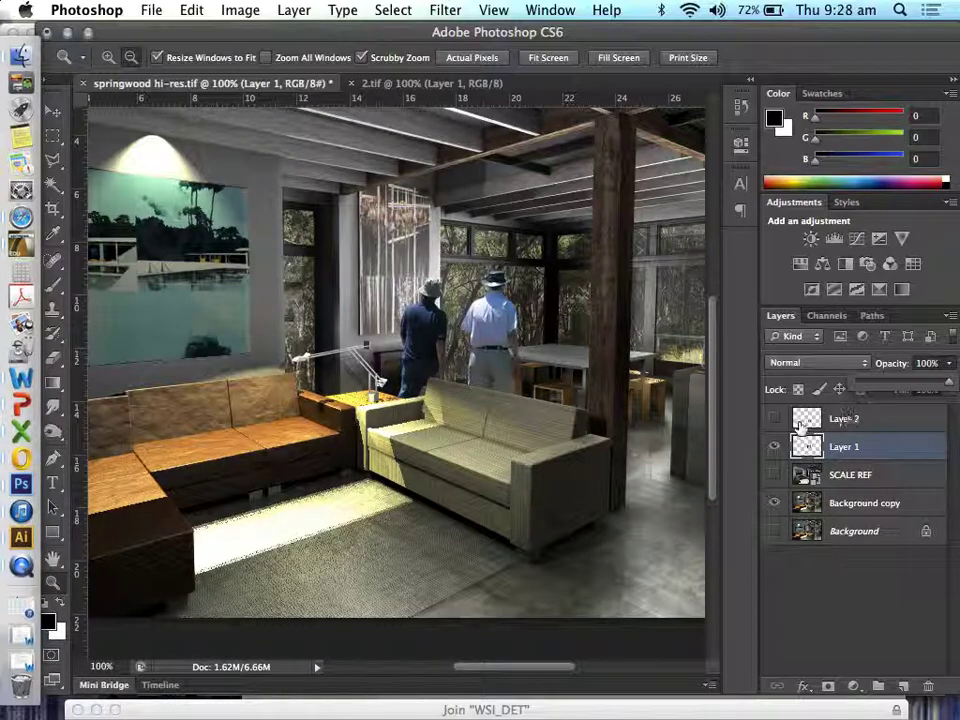
# Link Layer 1 and Layer 2 together.
pyautogui.keyDown('shift'); pyautogui.click(850, 422); pyautogui.keyUp('shift')
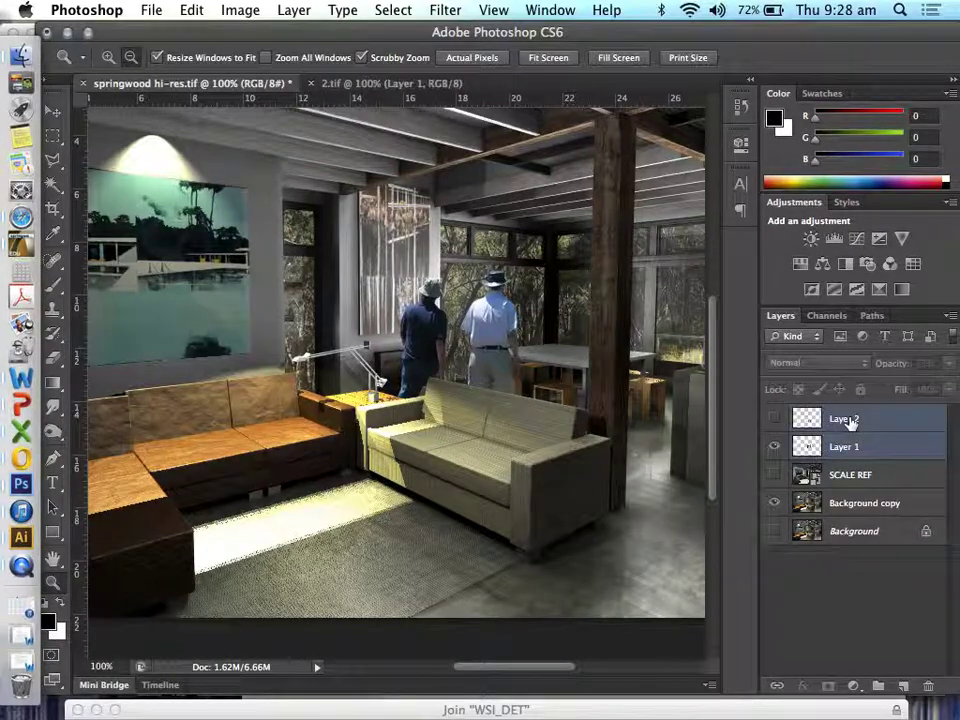
pyautogui.click(778, 675)
pyautogui.keyDown('alt'); pyautogui.click(417, 441); pyautogui.keyUp('alt')
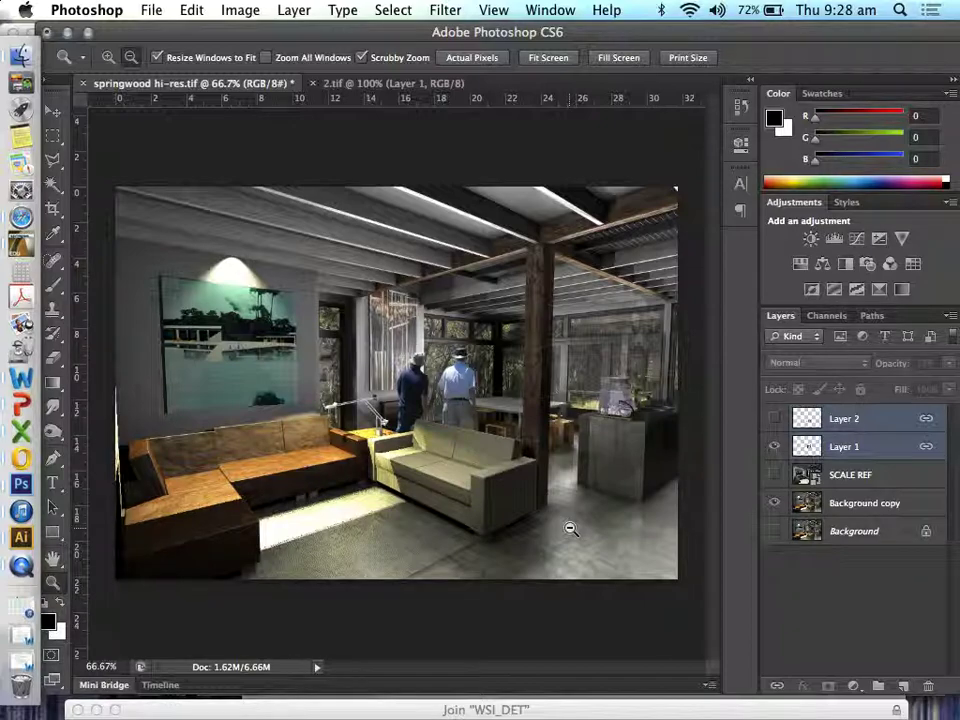
# Drag INDUSTRIAL LIGHTING from Documents > ARCHITECTURE > BILLBOARDS > LIGHT FIXTURES onto the render.
pyautogui.click(23, 60)
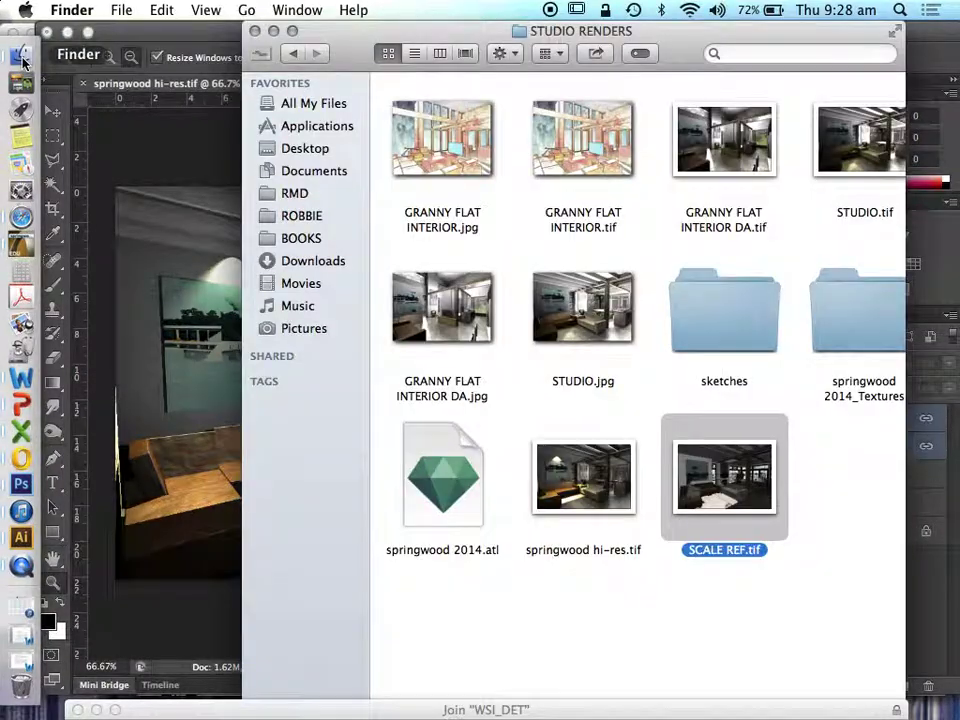
pyautogui.click(292, 57)
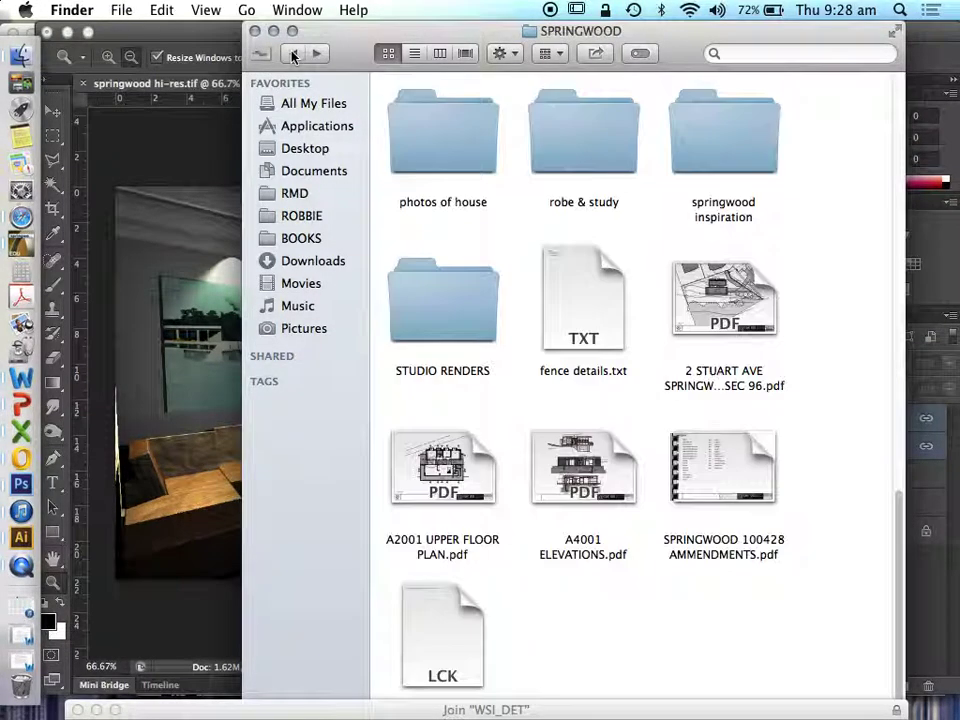
pyautogui.scroll(8, 540, 189)
pyautogui.scroll(10, 478, 210)
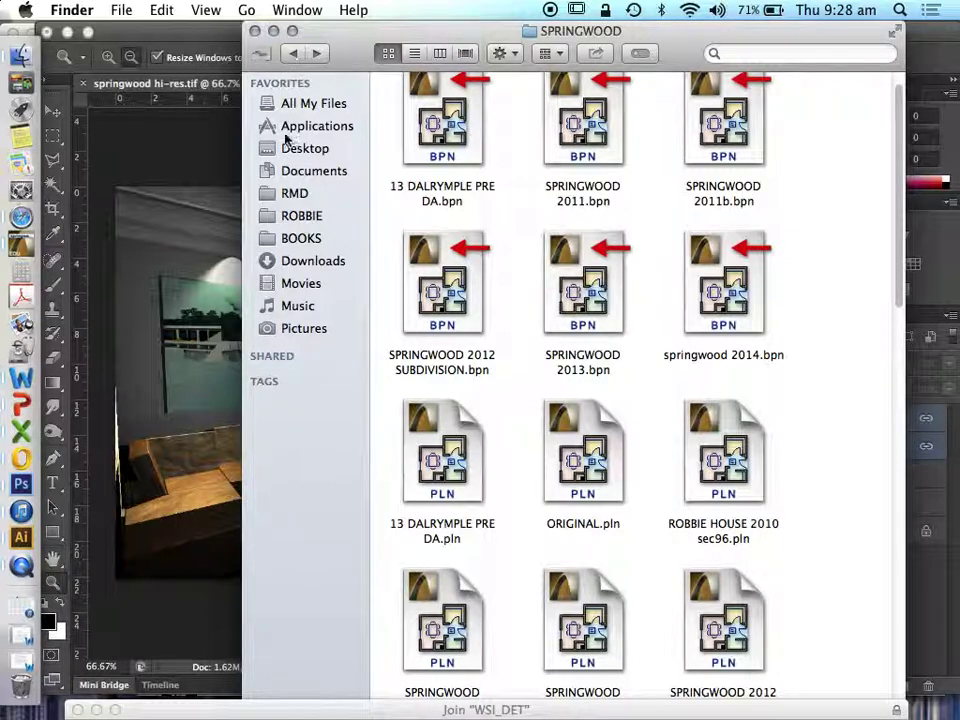
pyautogui.click(298, 171)
pyautogui.doubleClick(632, 179)
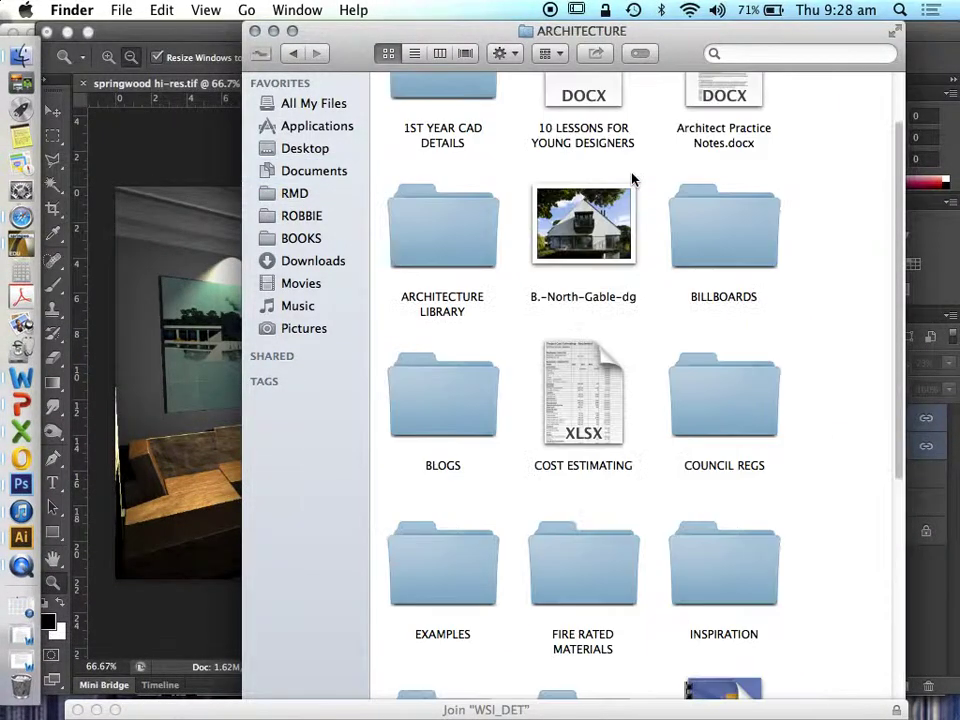
pyautogui.doubleClick(727, 238)
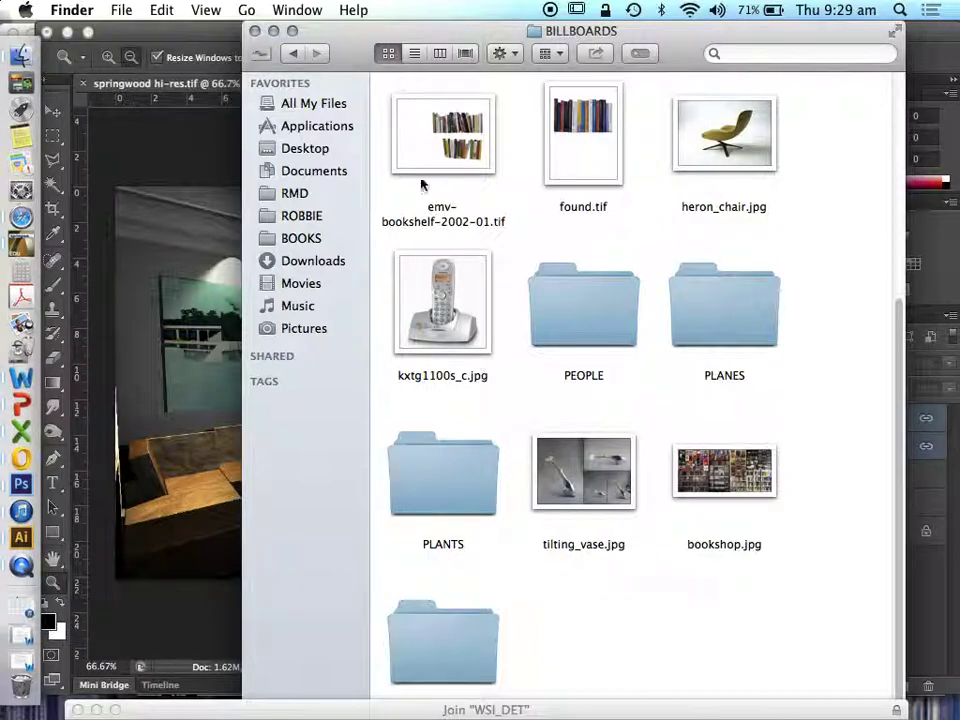
pyautogui.scroll(-2, 612, 272)
pyautogui.doubleClick(483, 643)
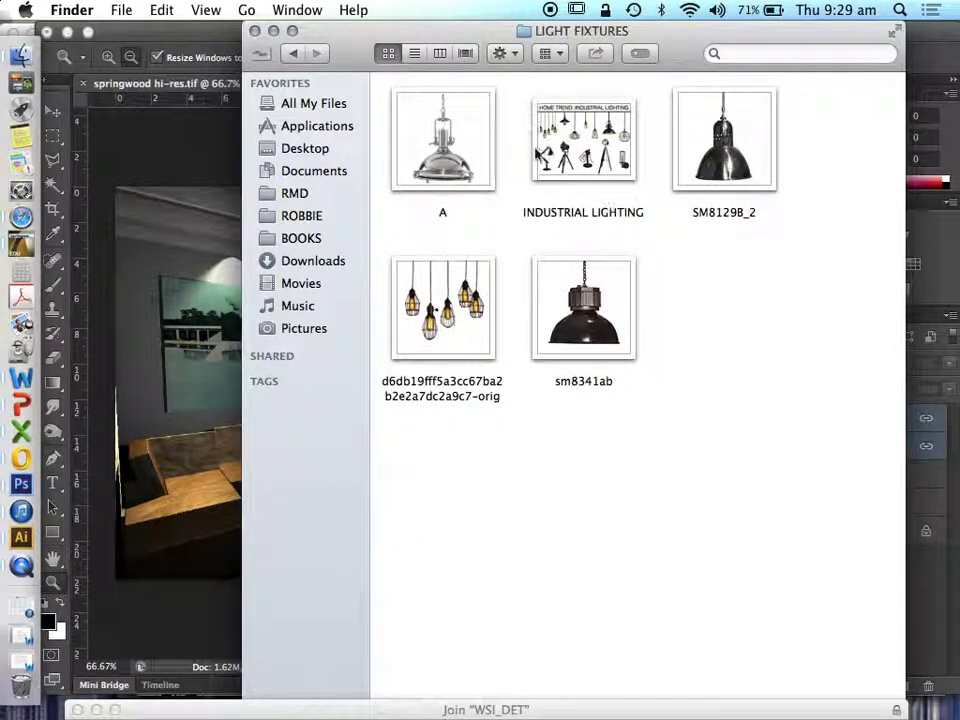
pyautogui.moveTo(583, 145); pyautogui.dragTo(172, 512)
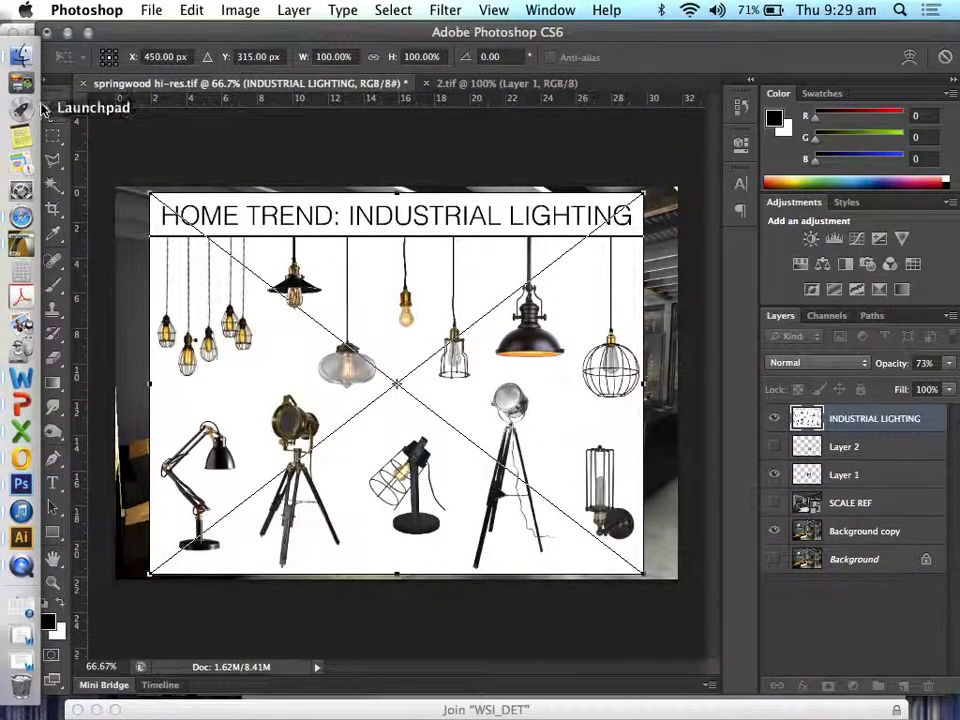
# Commit the placed INDUSTRIAL LIGHTING image and zoom in on the lamps.
pyautogui.click(53, 110)
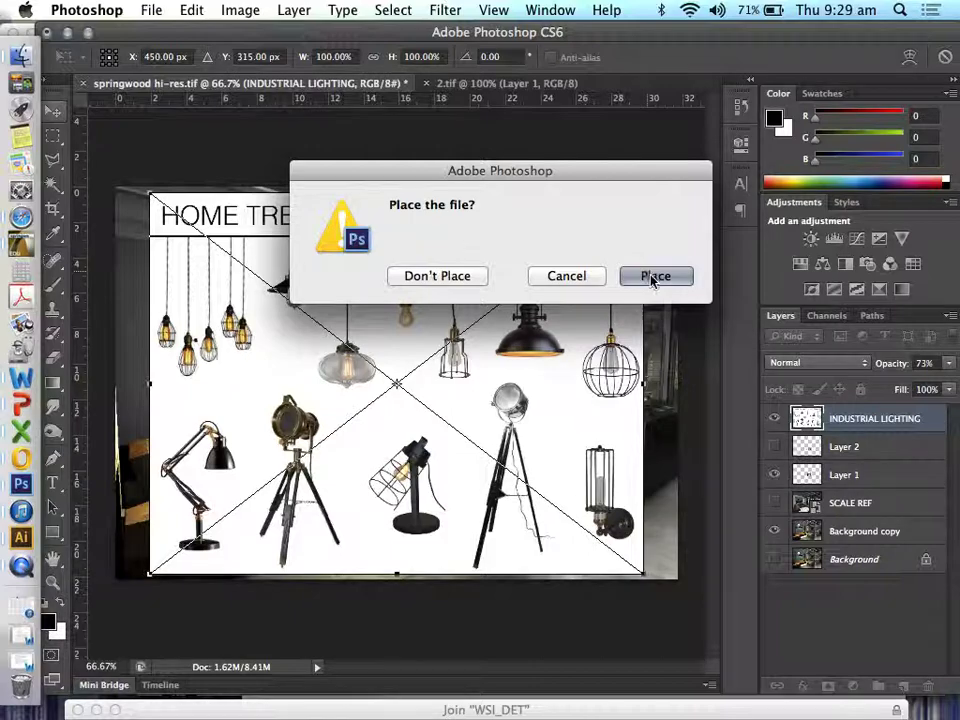
pyautogui.click(645, 276)
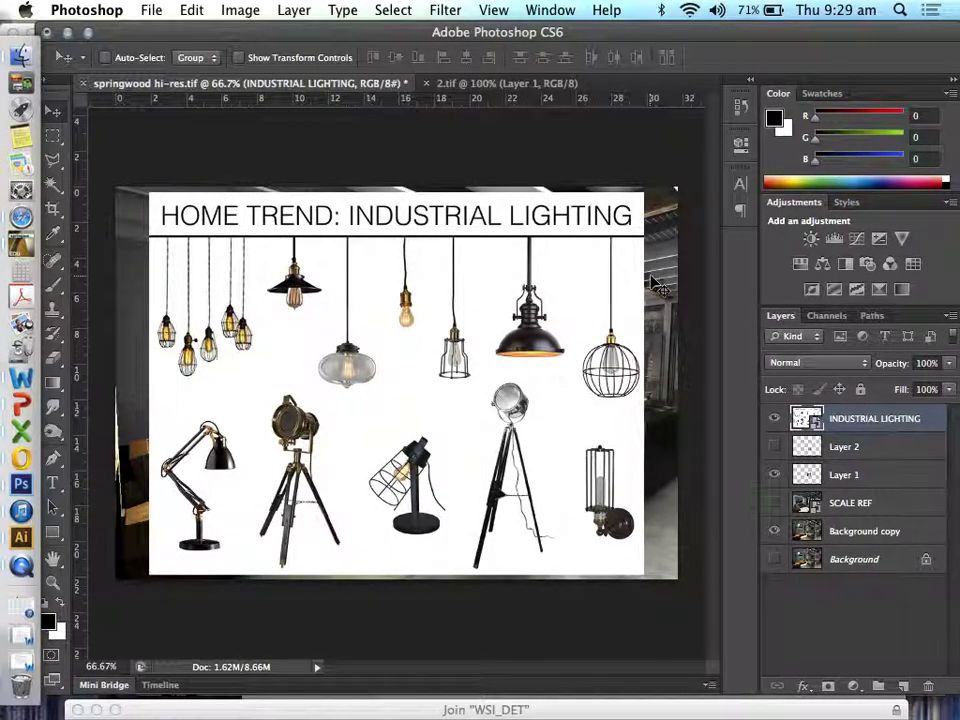
pyautogui.click(58, 583)
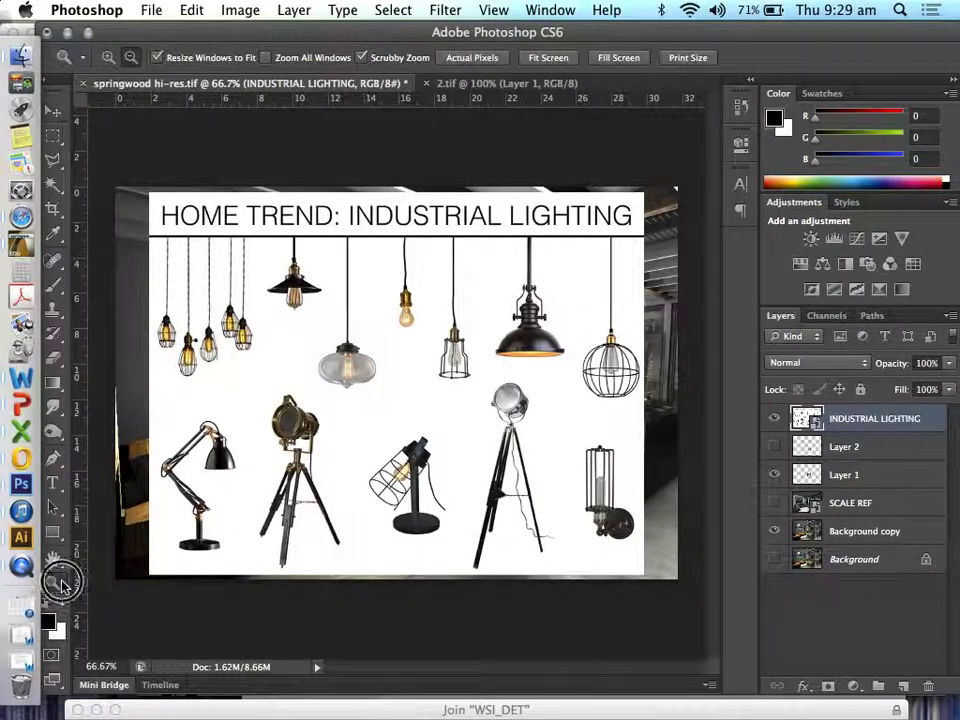
pyautogui.click(108, 57)
pyautogui.click(326, 407)
pyautogui.click(332, 379)
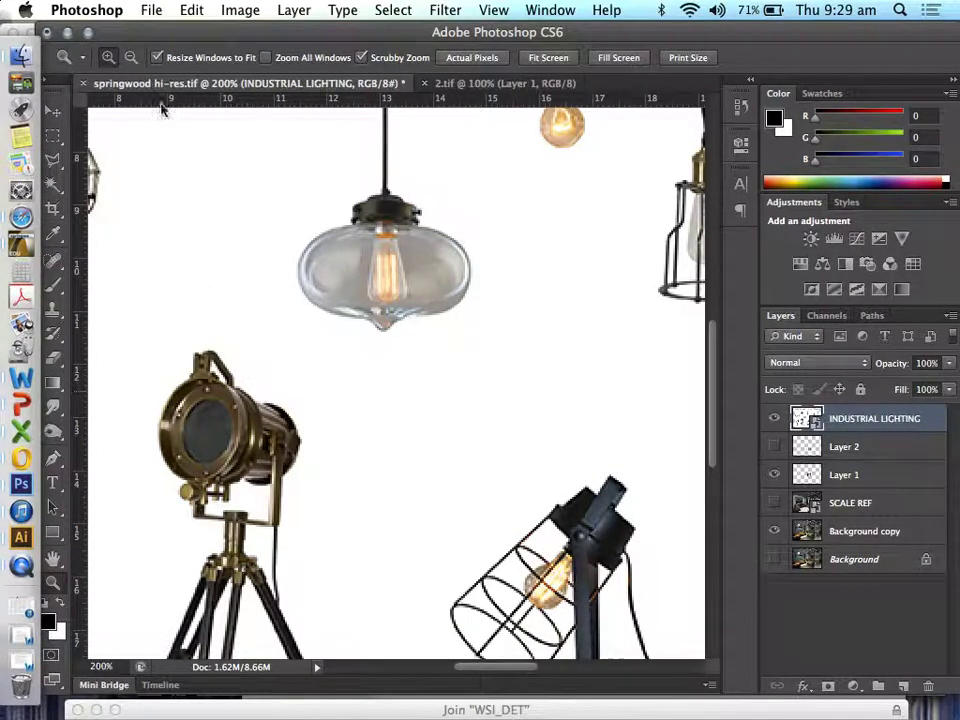
# Magic Wand-select the white background; dismiss the smart object error raised by Delete.
pyautogui.click(53, 185)
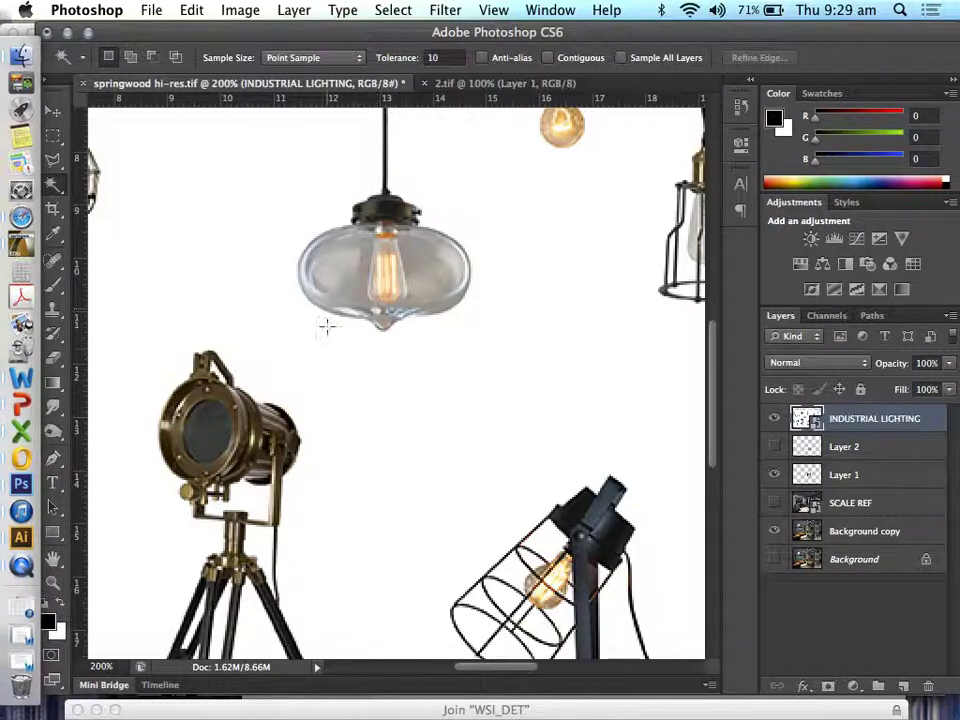
pyautogui.click(560, 344)
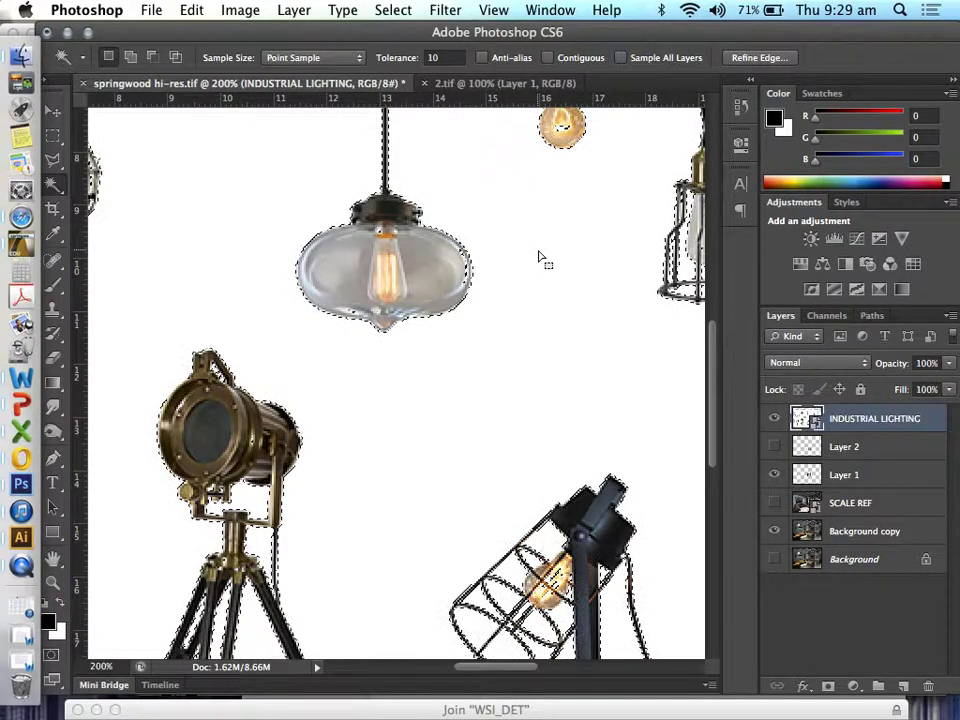
pyautogui.press('Delete')
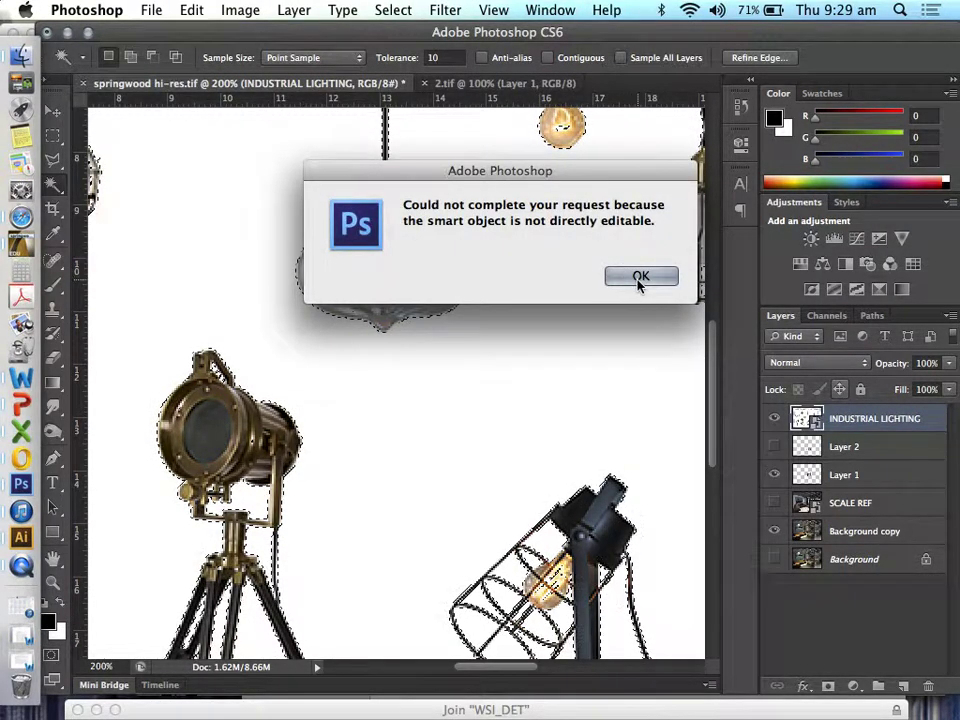
pyautogui.click(639, 277)
# Rasterize the INDUSTRIAL LIGHTING layer via Layer > Rasterize > Layer.
pyautogui.rightClick(814, 421)
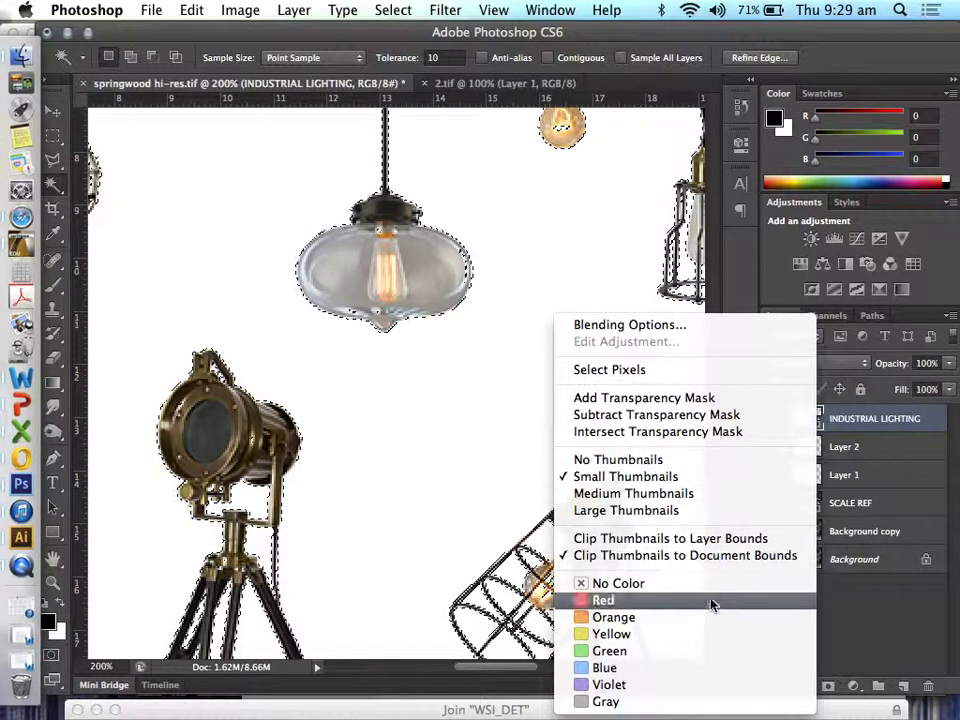
pyautogui.click(893, 662)
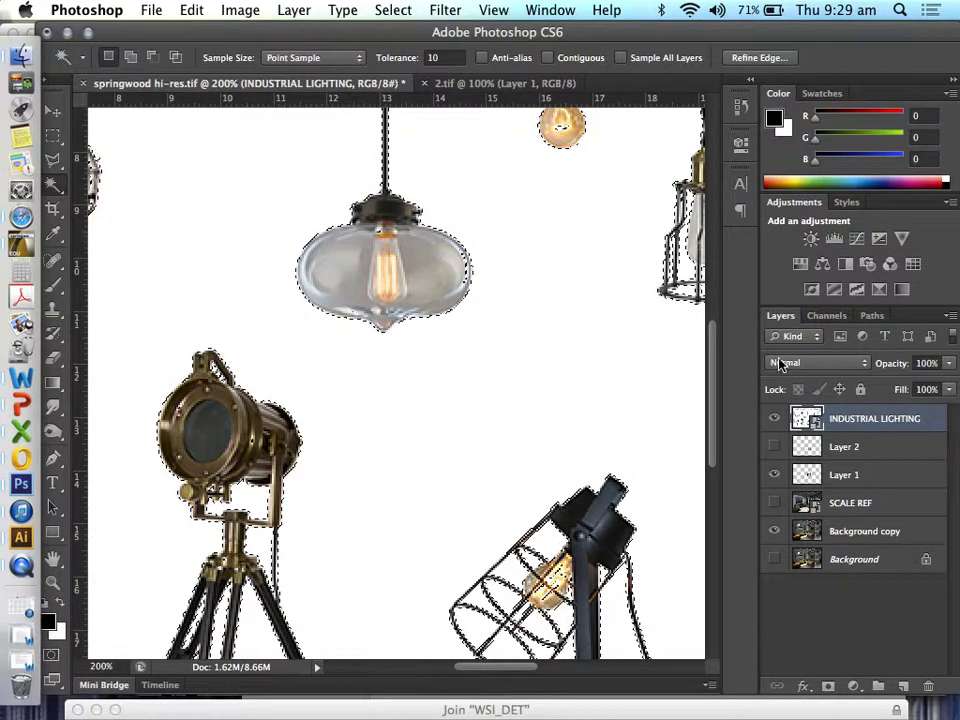
pyautogui.click(440, 10)
pyautogui.moveTo(395, 10)
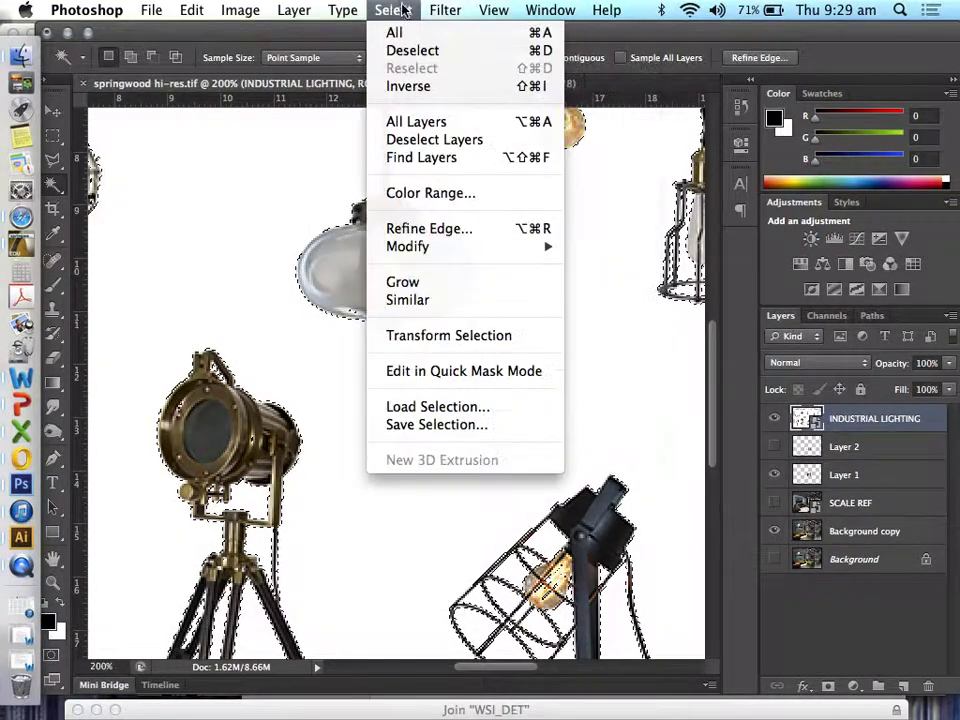
pyautogui.moveTo(341, 10)
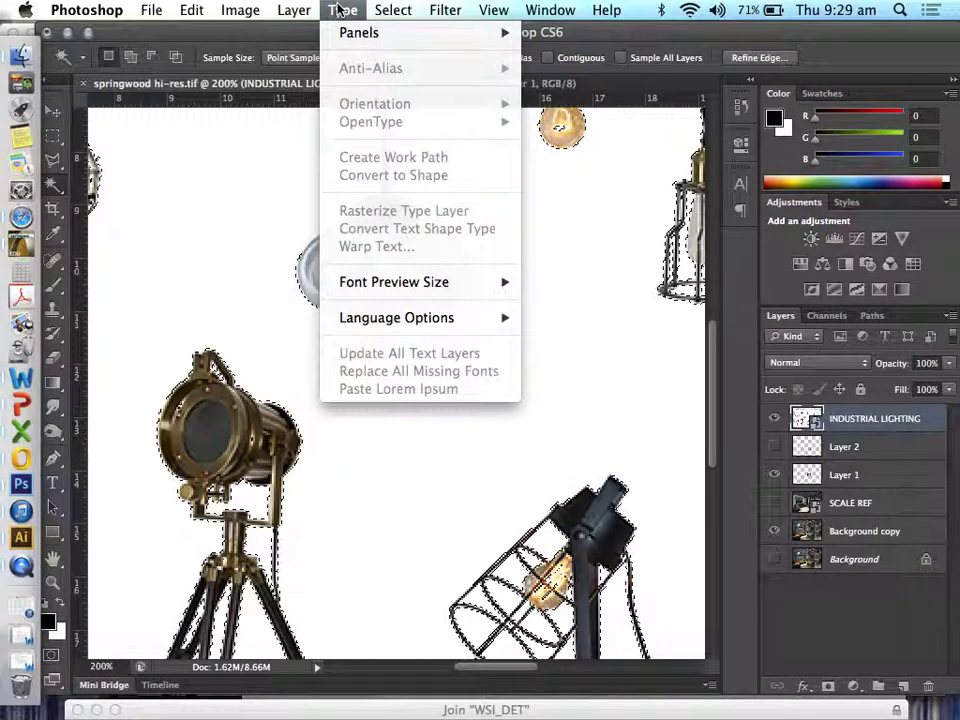
pyautogui.moveTo(282, 7)
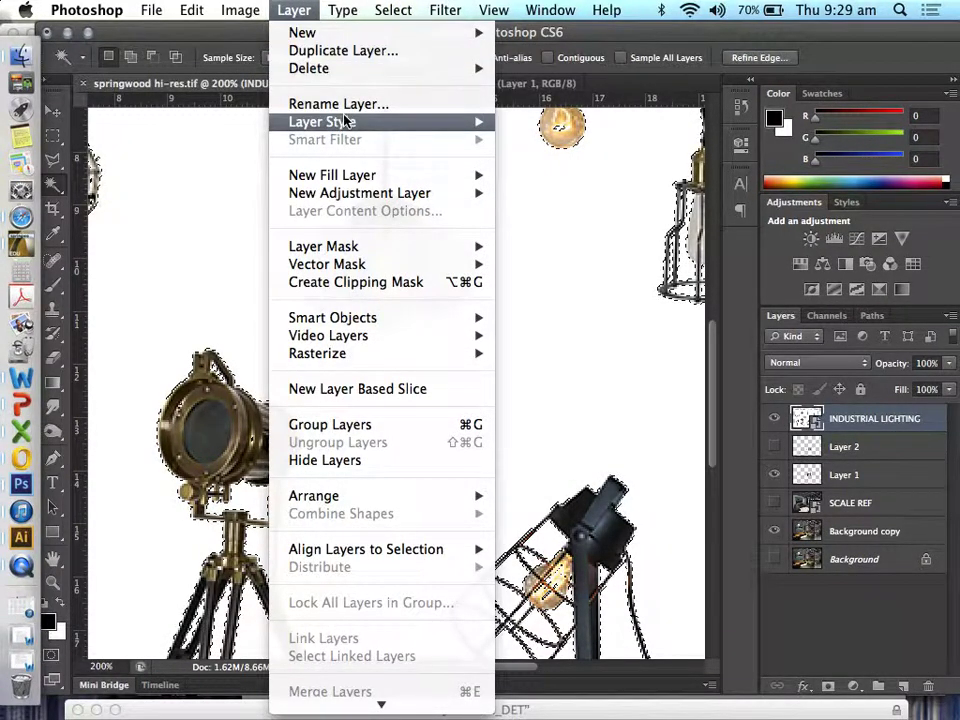
pyautogui.scroll(-1, 285, 94)
pyautogui.moveTo(381, 129)
pyautogui.scroll(-1, 381, 131)
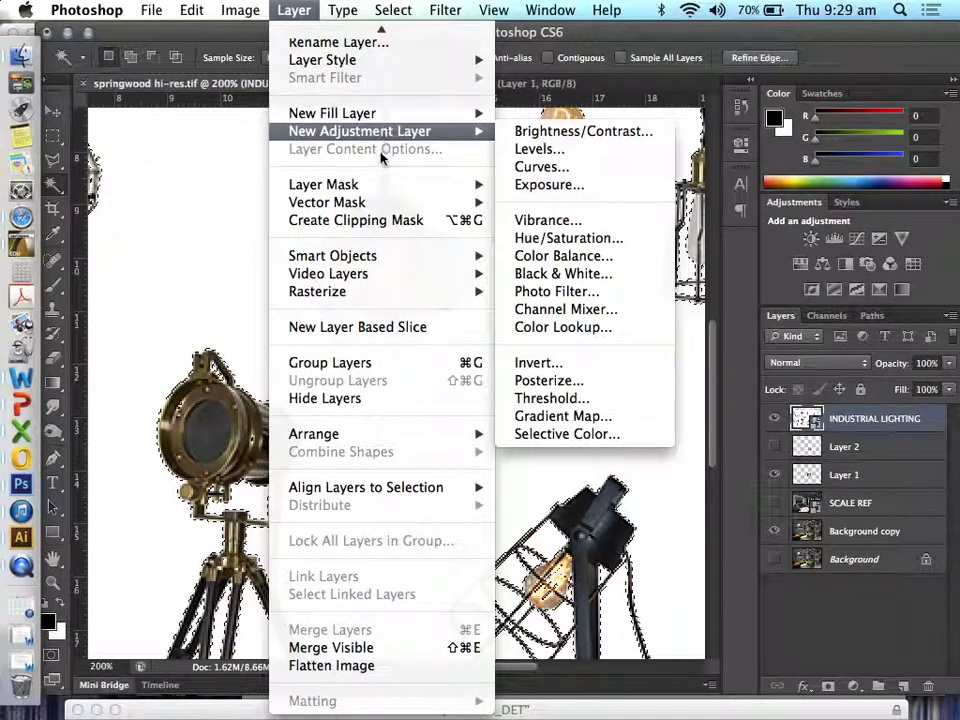
pyautogui.scroll(2, 407, 315)
pyautogui.scroll(-1, 407, 312)
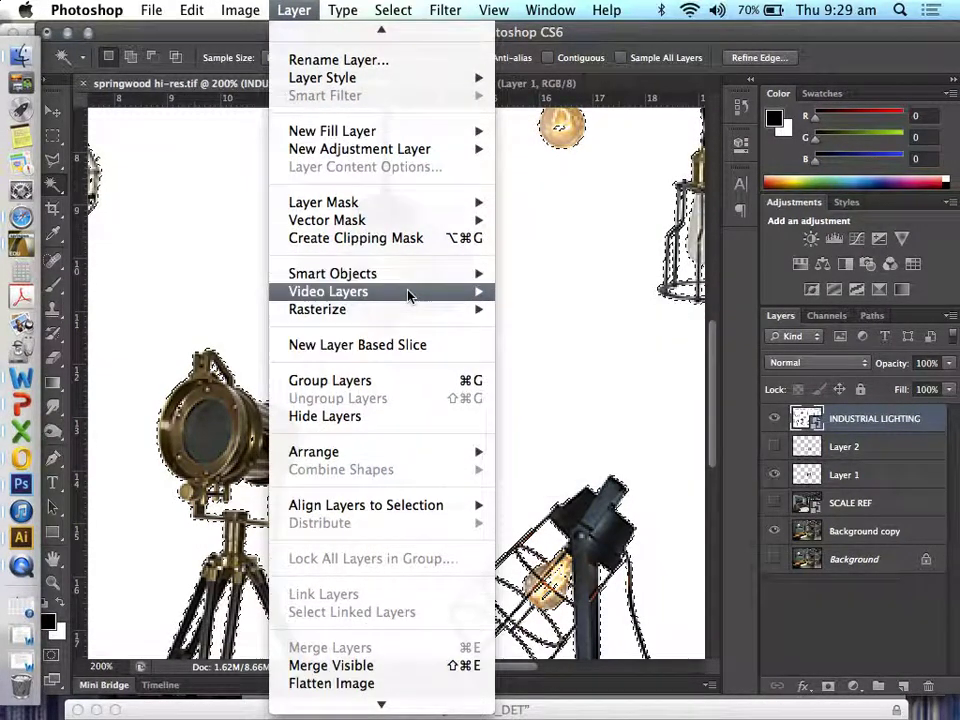
pyautogui.moveTo(409, 303)
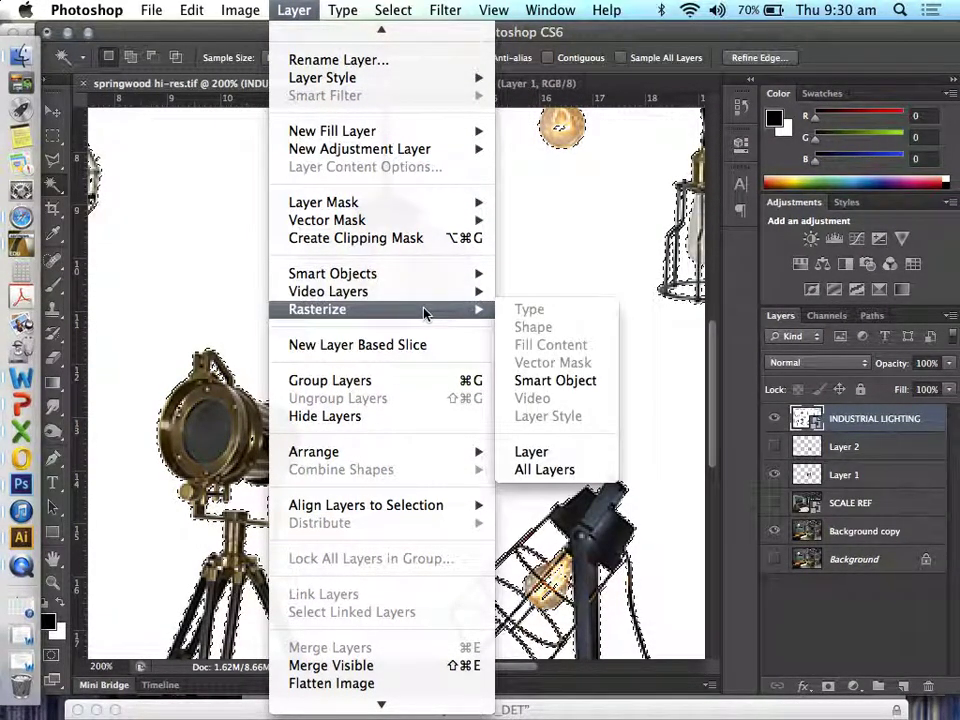
pyautogui.click(566, 459)
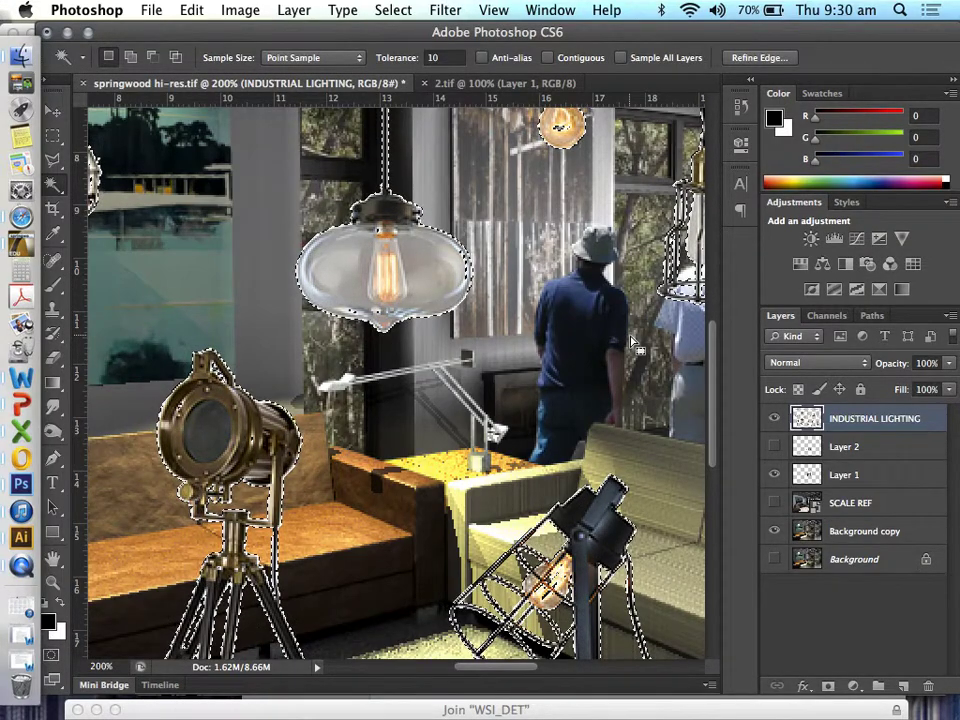
# Deselect with Cmd+D to clear the selection around the lamps.
pyautogui.press('super+d')
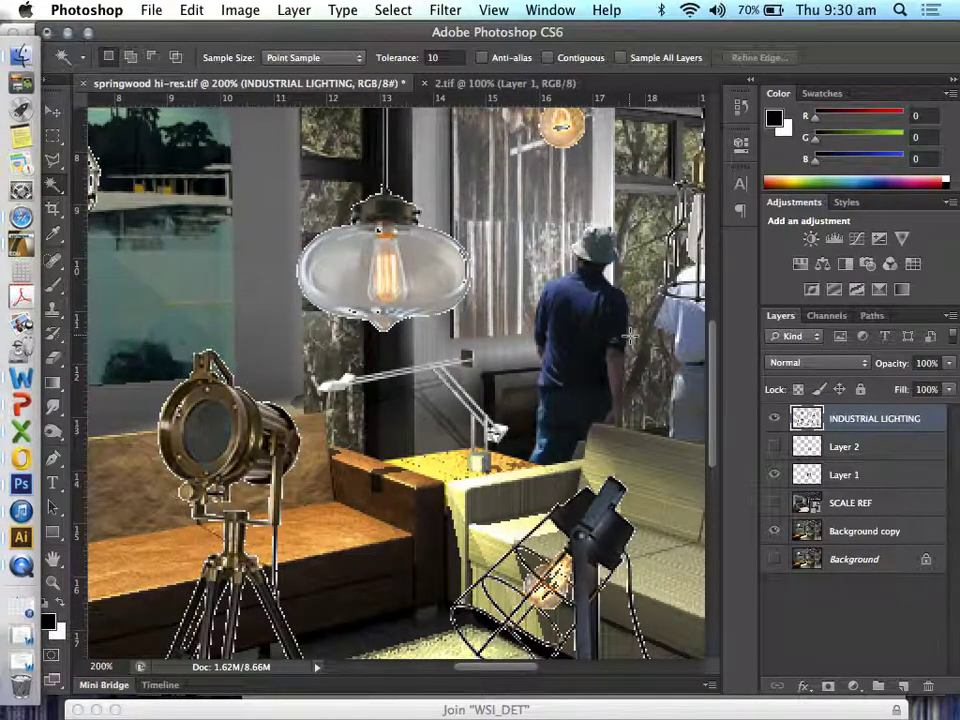
pyautogui.scroll(-5, 630, 337)
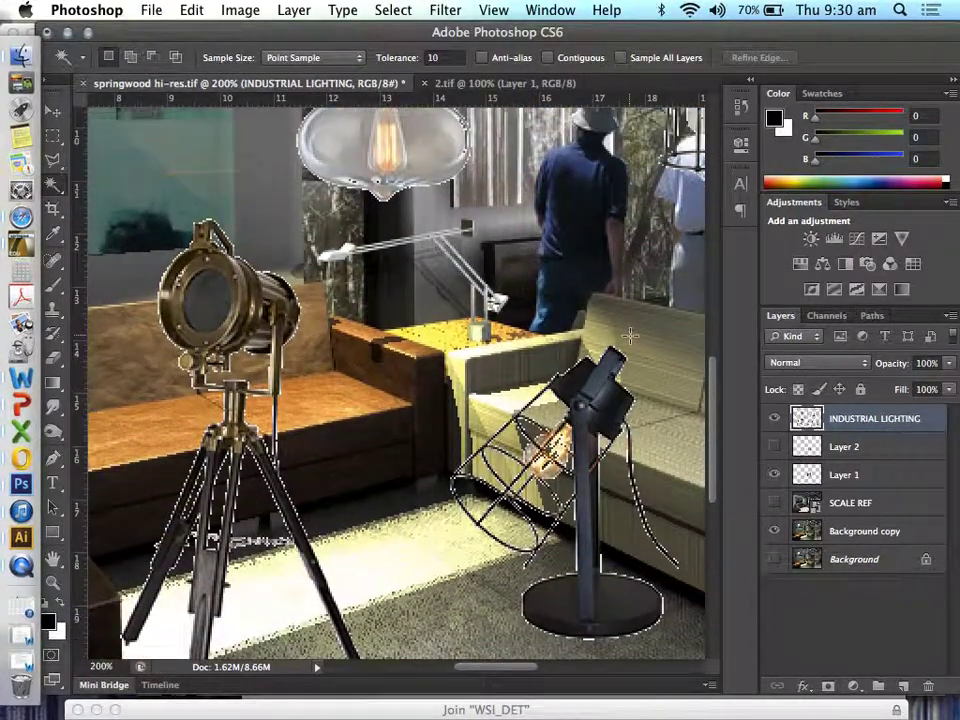
pyautogui.scroll(3, 630, 337)
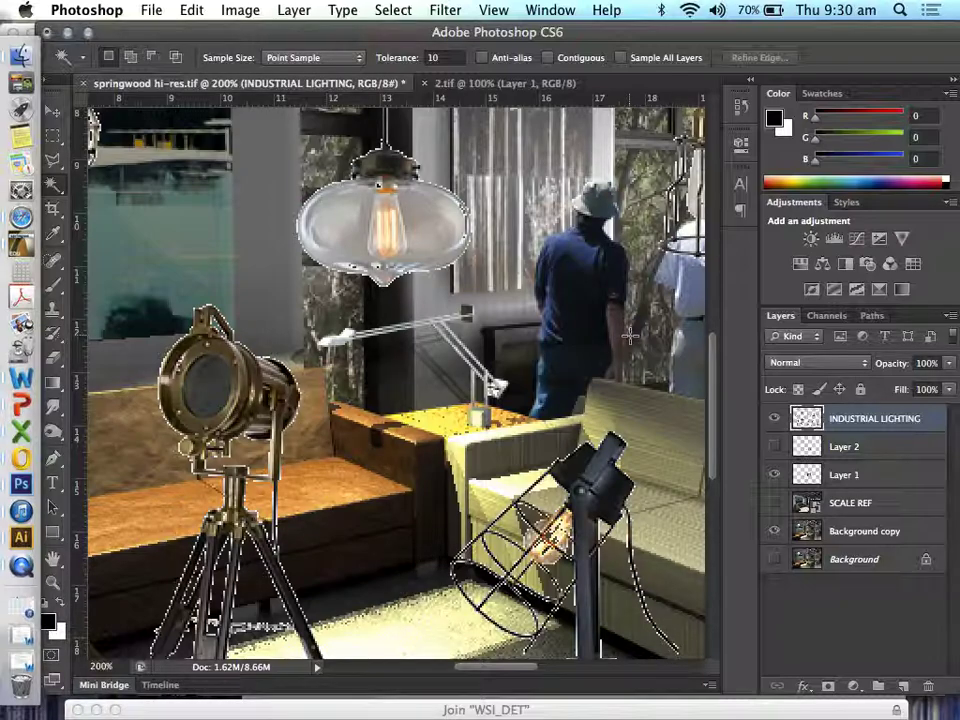
# Undo the background deletion and set the Magic Wand tolerance to 20.
pyautogui.click(631, 337)
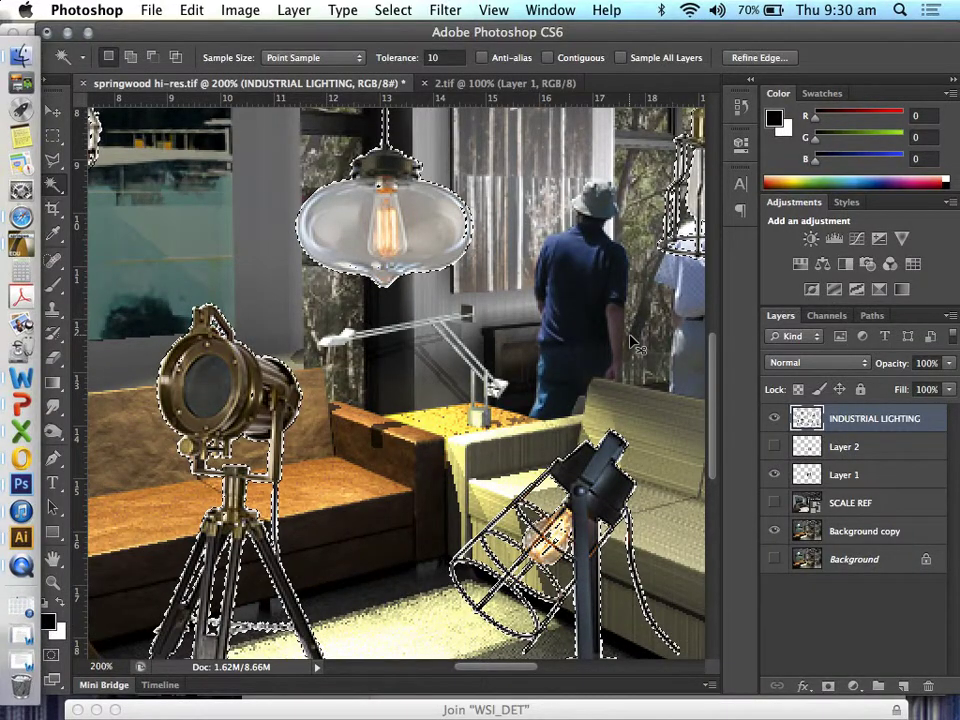
pyautogui.hotkey('ctrl', 'BackSpace')
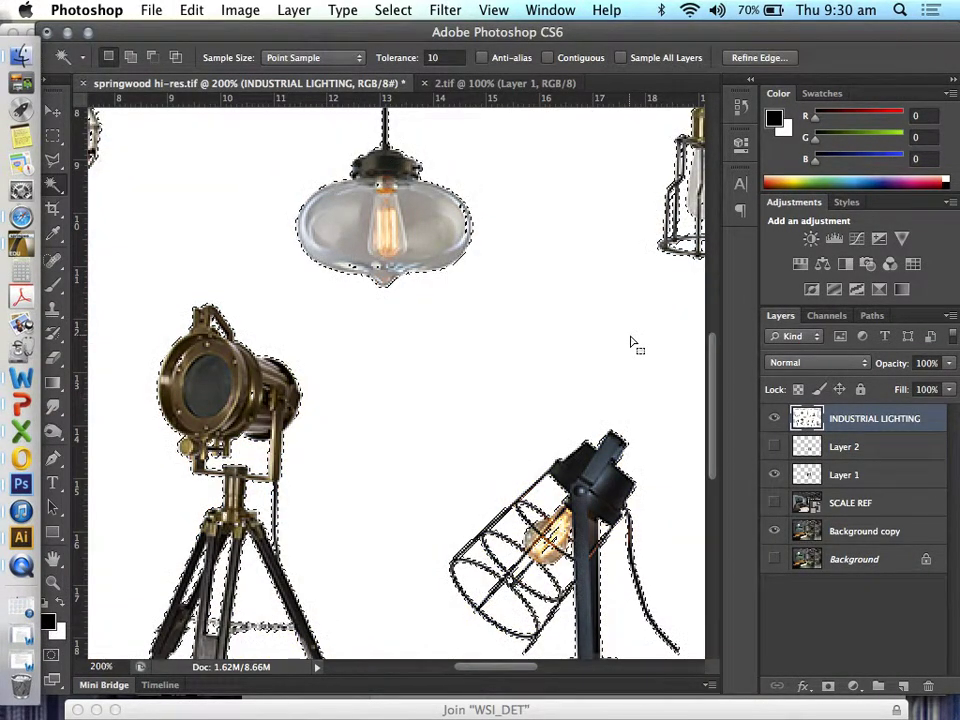
pyautogui.hotkey('ctrl', 'd')
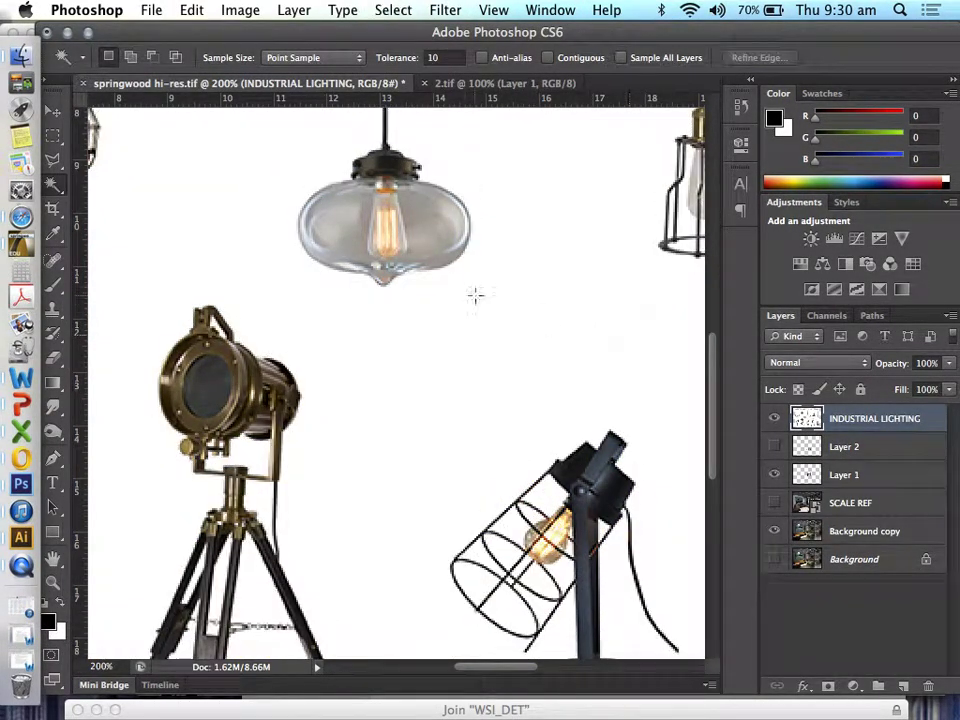
pyautogui.click(444, 57)
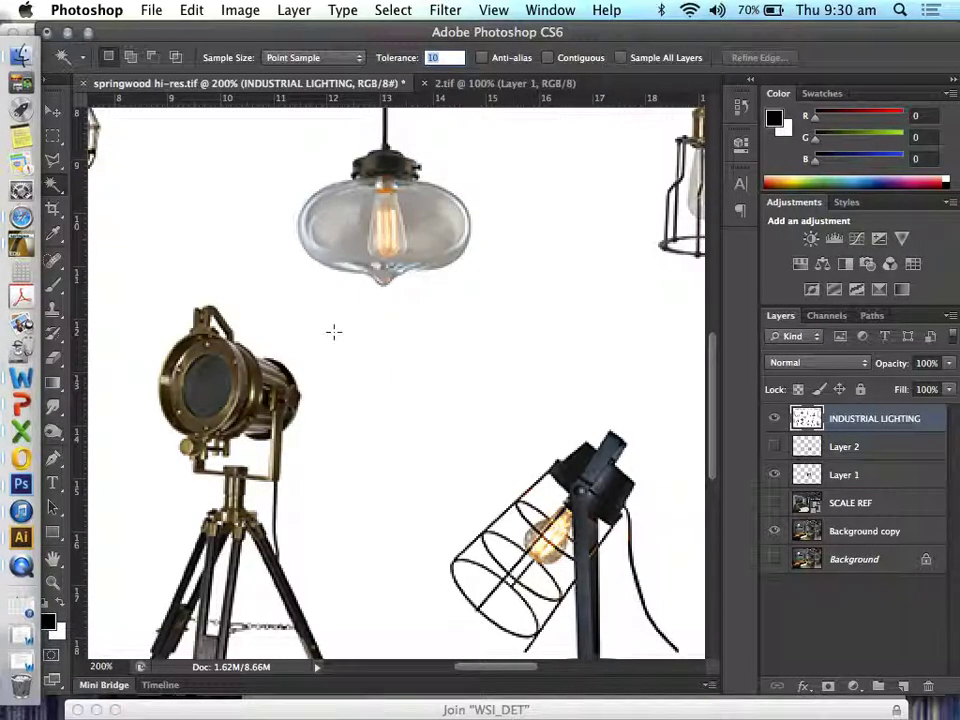
pyautogui.click(446, 58)
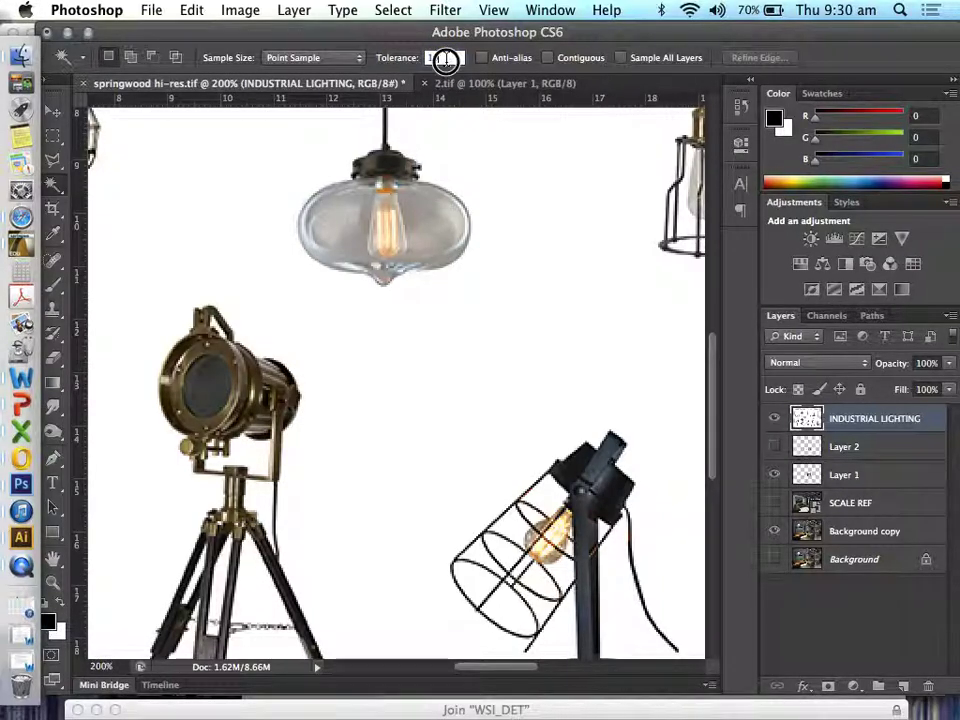
pyautogui.doubleClick(446, 58)
pyautogui.write('20')
pyautogui.press('Return')
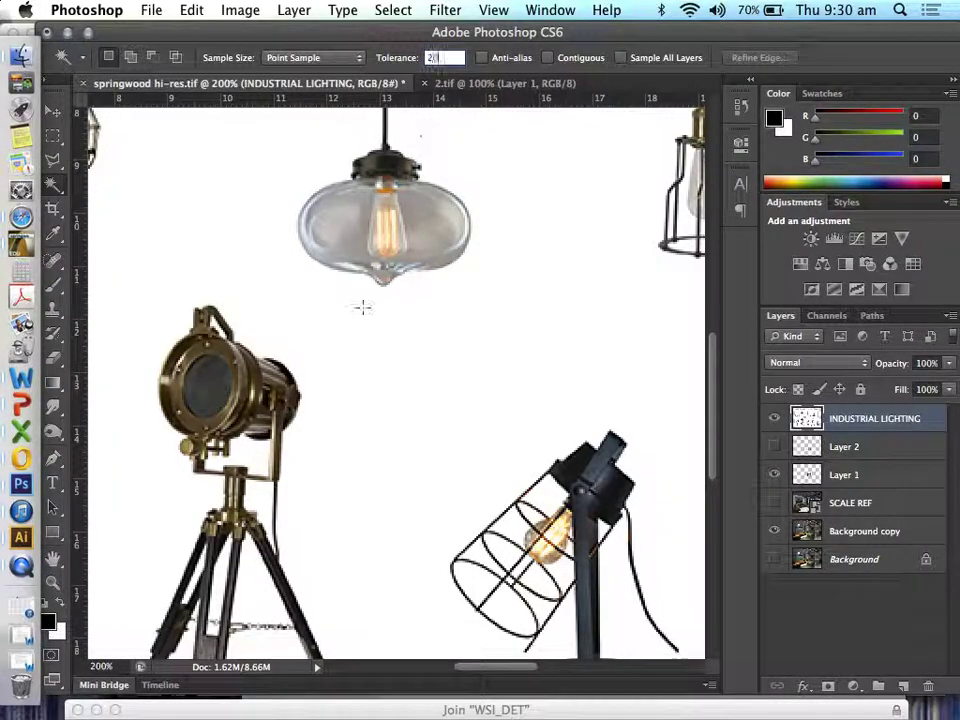
# Delete the white background at tolerance 20, then undo the result.
pyautogui.click(341, 339)
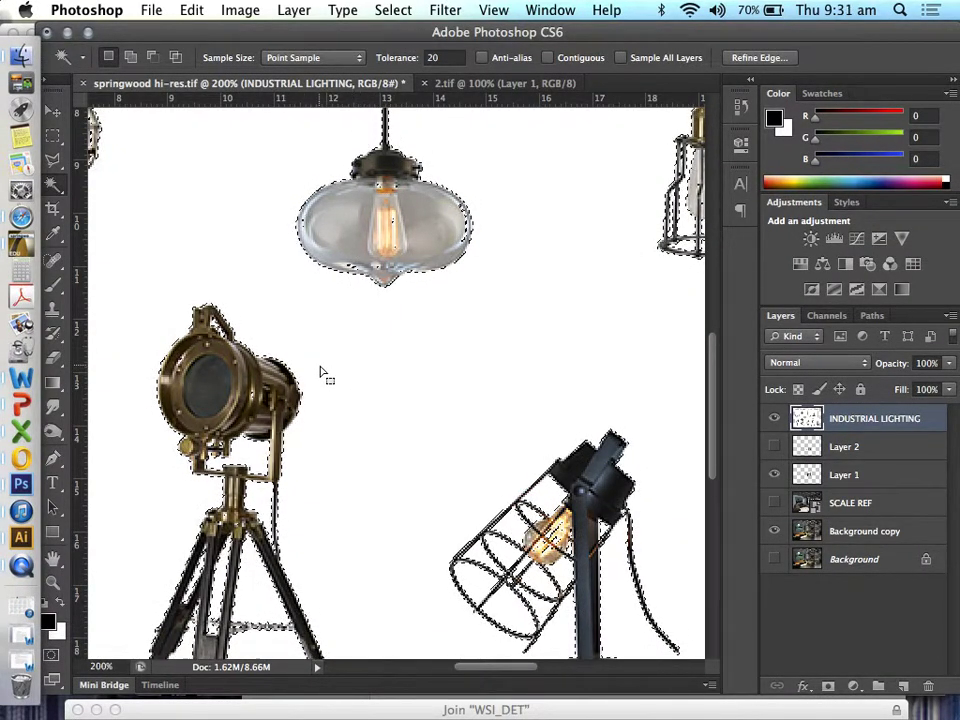
pyautogui.press('Delete')
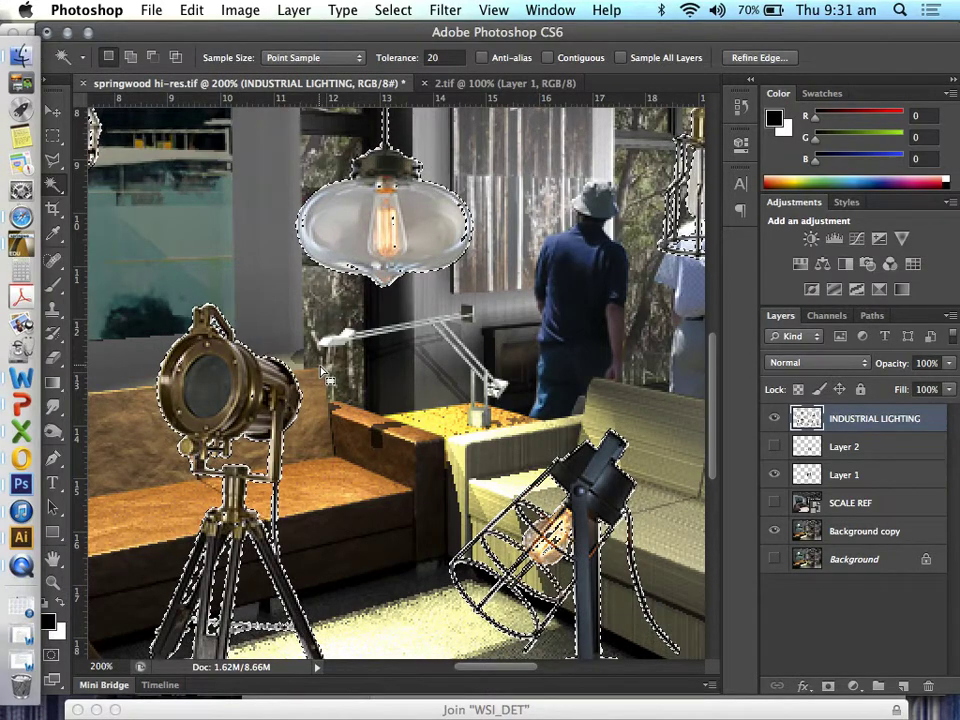
pyautogui.press('super+d')
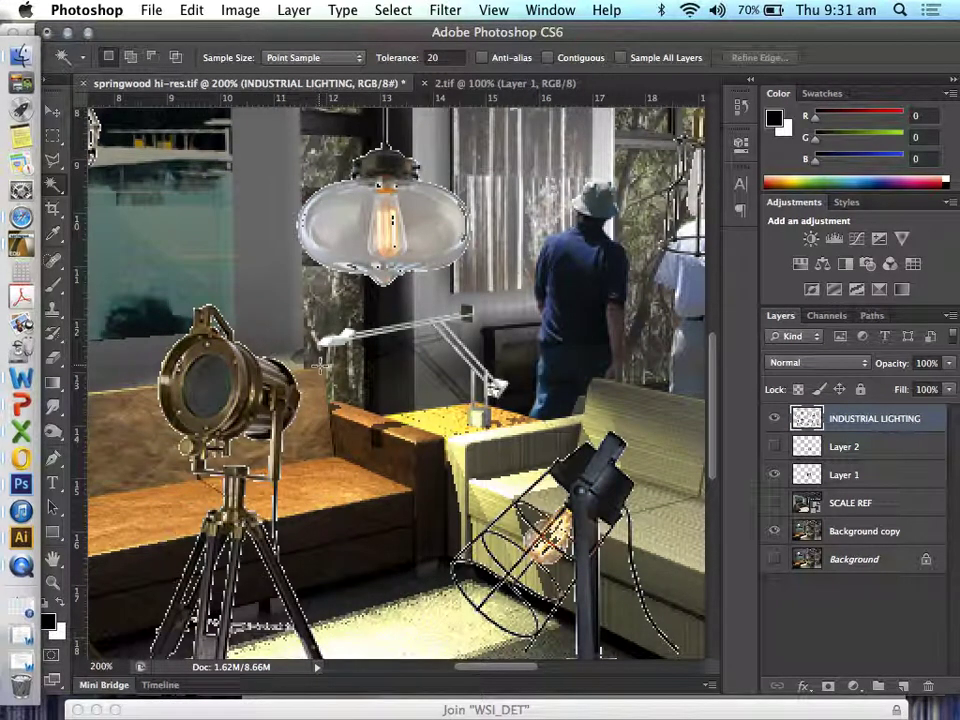
pyautogui.click(325, 375)
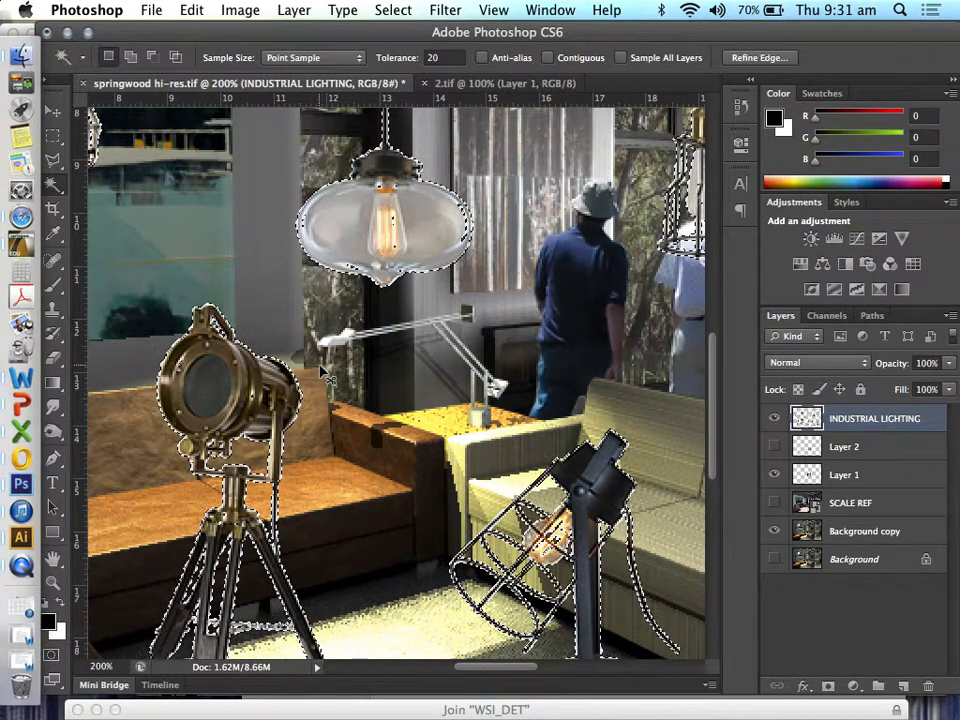
pyautogui.press('super+BackSpace')
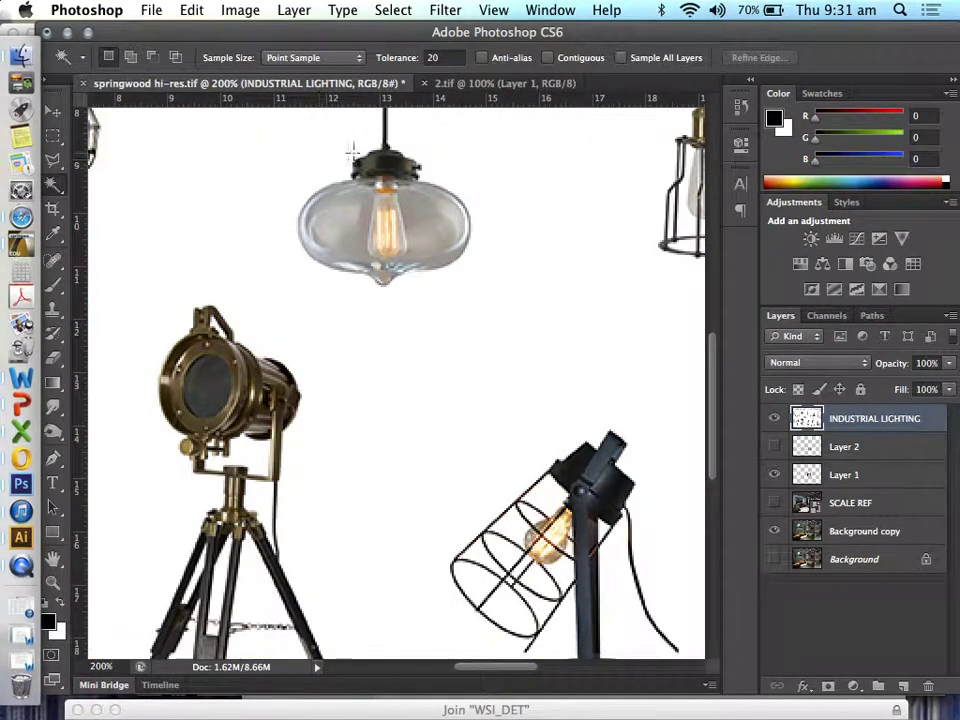
pyautogui.press('super+d')
# Set tolerance to 40 and delete the white background around the lamps.
pyautogui.click(445, 57)
pyautogui.write('40')
pyautogui.click(325, 527)
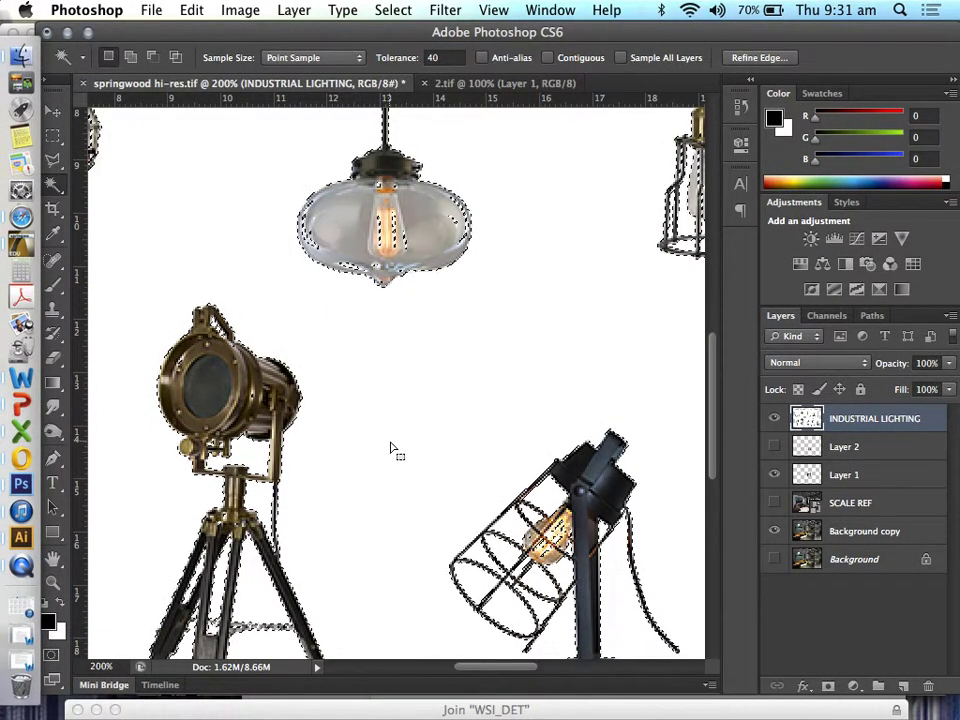
pyautogui.press('super+alt+r')
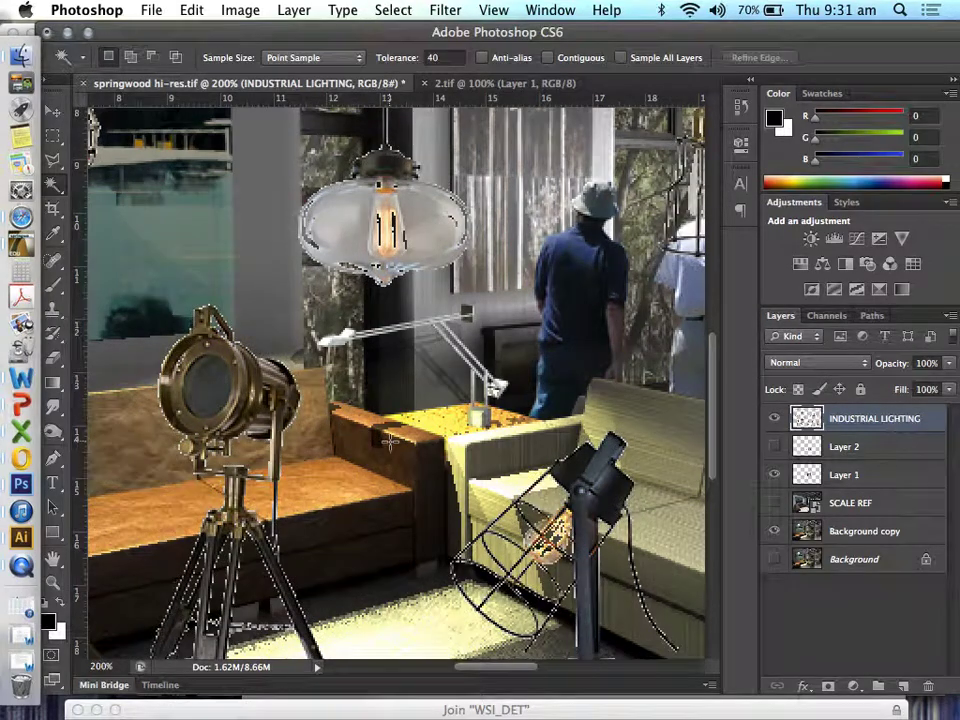
pyautogui.click(50, 585)
pyautogui.click(128, 57)
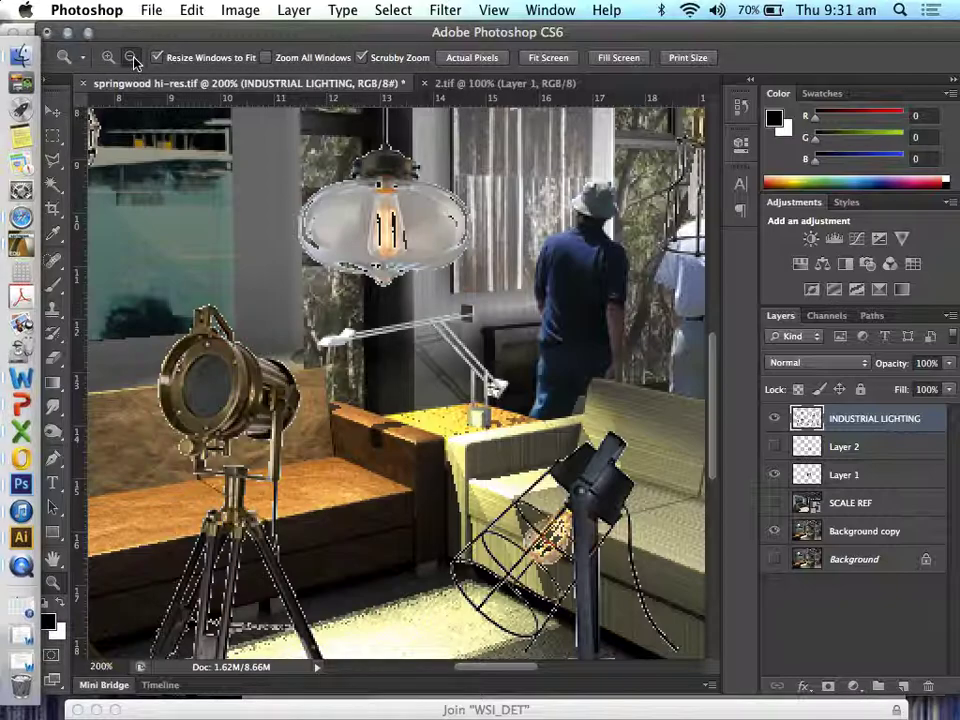
pyautogui.click(400, 374)
# Copy the dark pendant lamp by the pillar onto its own Layer 3 via Layer Via Copy.
pyautogui.click(410, 388)
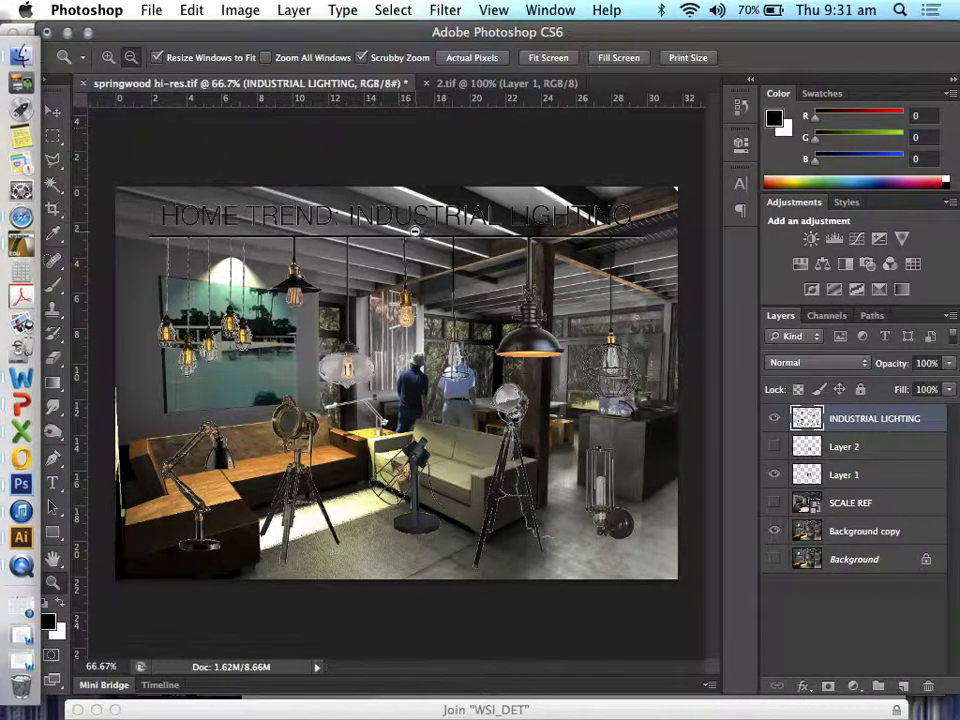
pyautogui.click(56, 136)
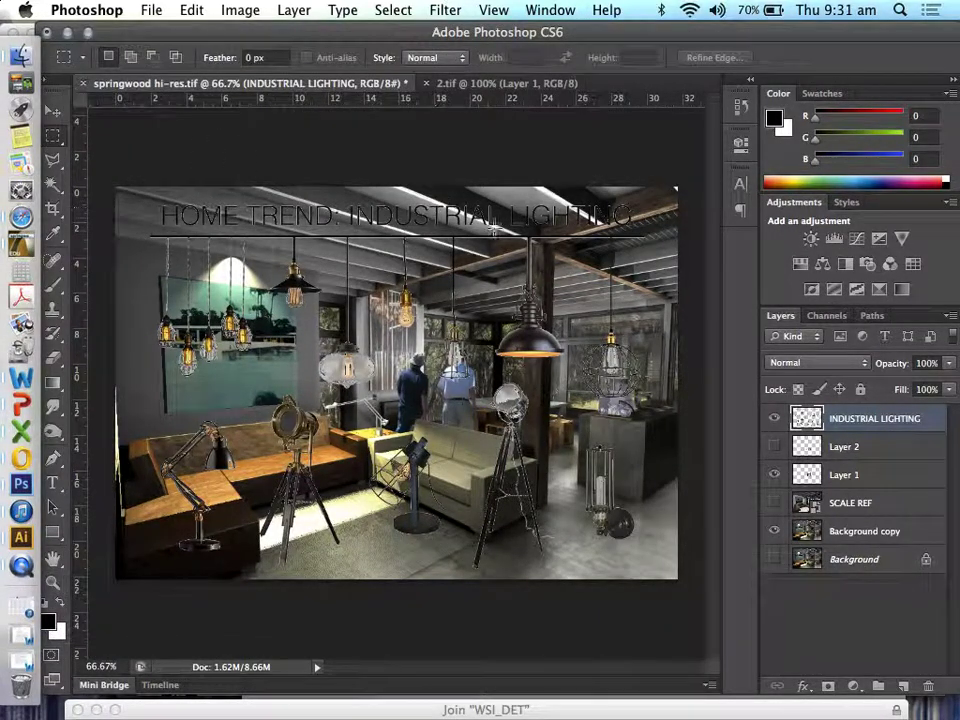
pyautogui.moveTo(489, 240); pyautogui.dragTo(570, 368)
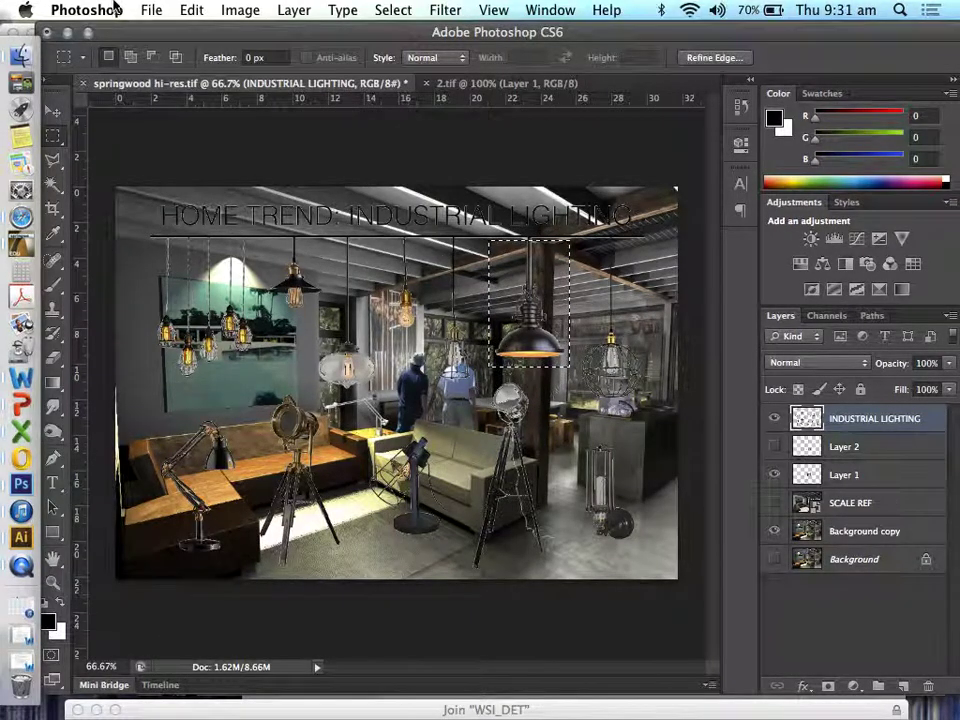
pyautogui.click(292, 10)
pyautogui.moveTo(375, 35)
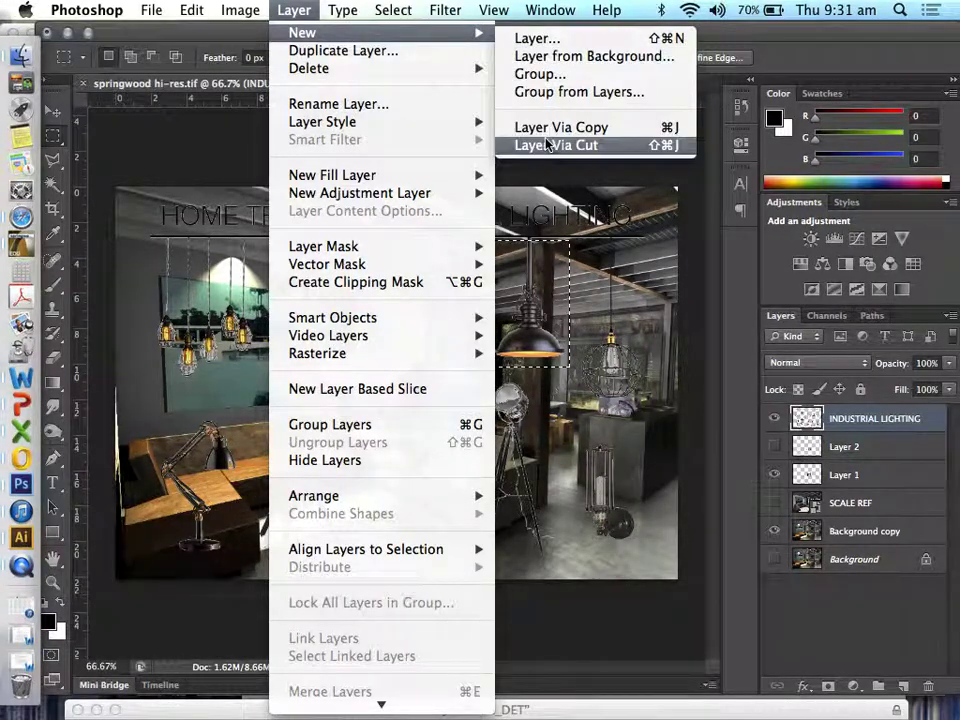
pyautogui.click(635, 195)
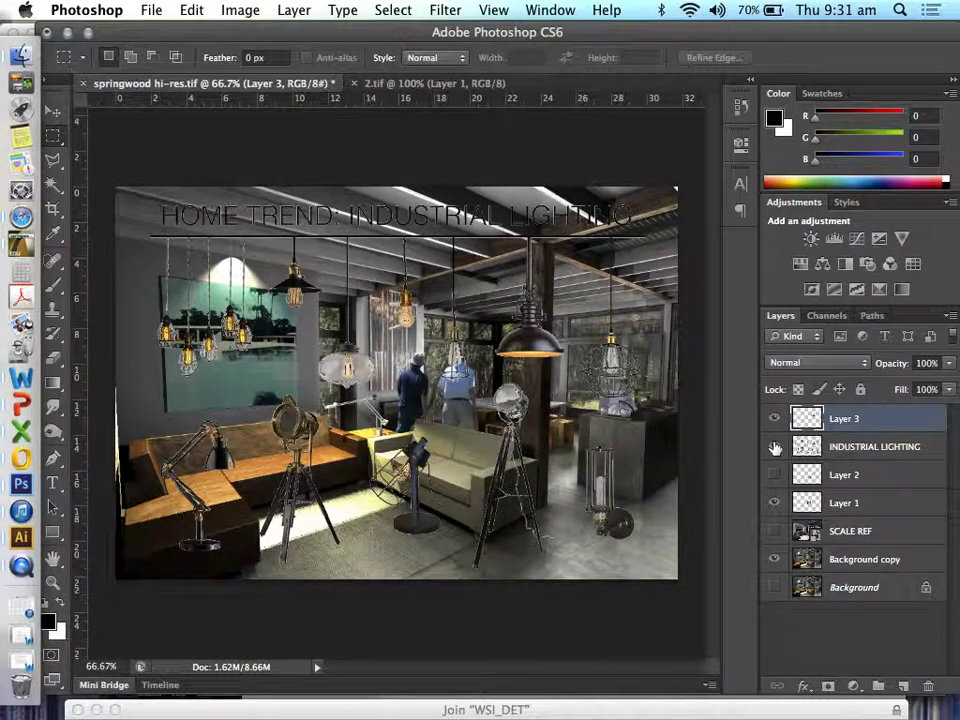
# Hide INDUSTRIAL LIGHTING and move the lamp copy left above the sofa.
pyautogui.click(775, 447)
pyautogui.click(56, 112)
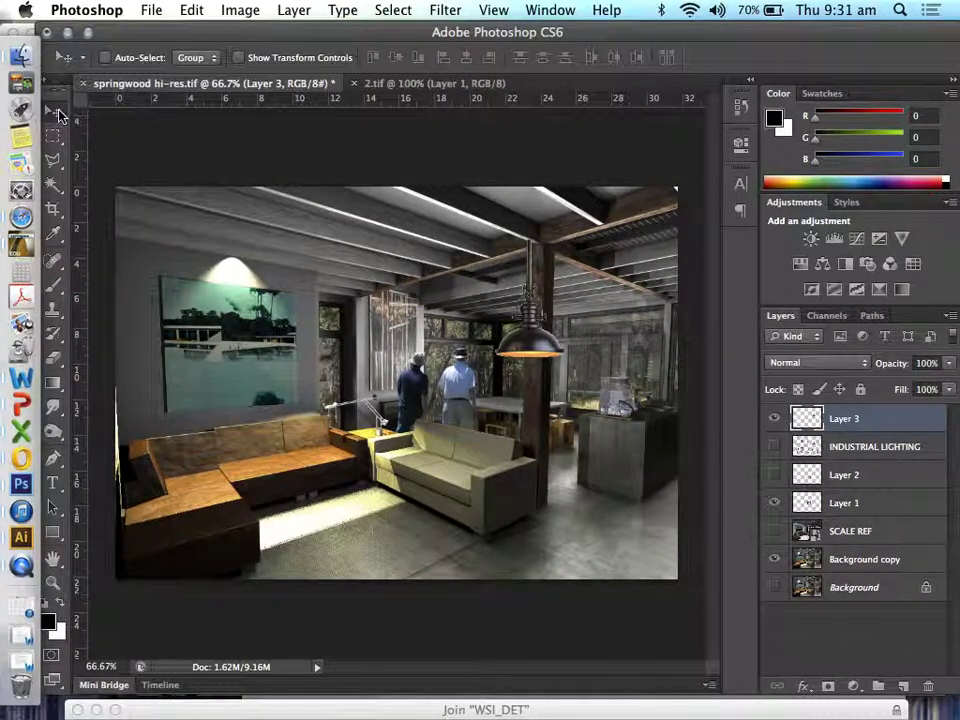
pyautogui.moveTo(528, 342)
pyautogui.mouseDown()
pyautogui.moveTo(384, 342)
pyautogui.moveTo(312, 311)
pyautogui.mouseUp()
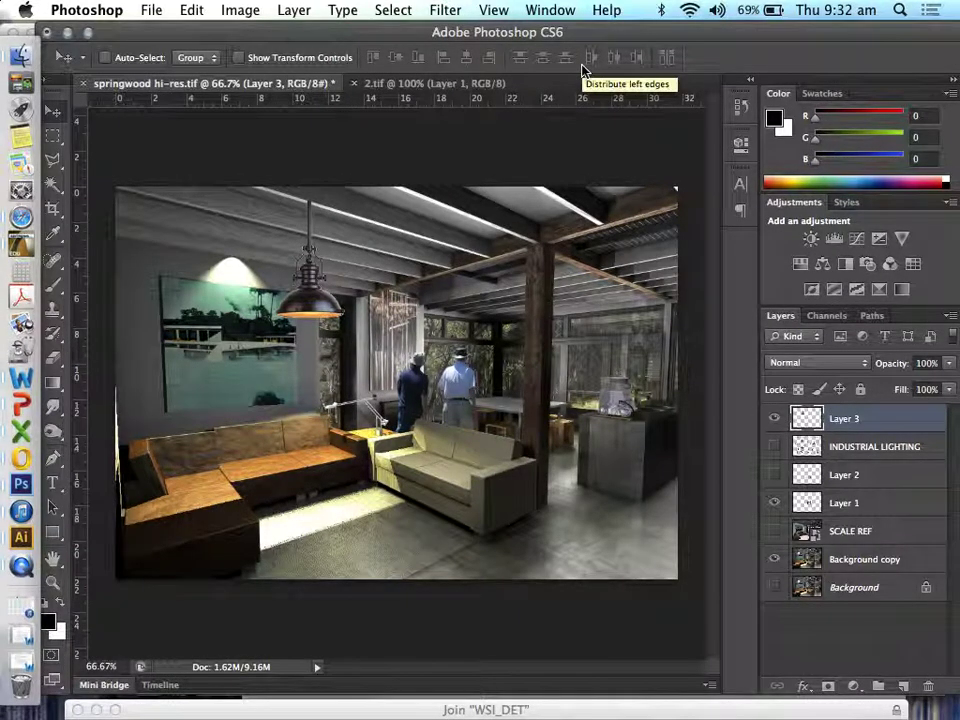
# Zoom in on the rod top and outline the area along the beam, then deselect.
pyautogui.click(54, 586)
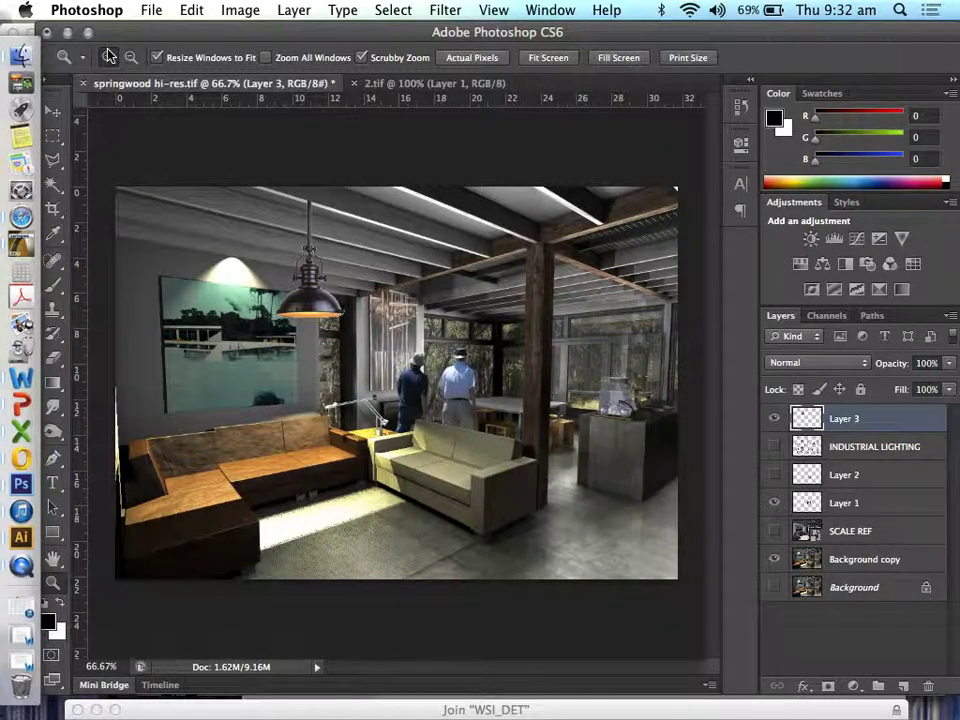
pyautogui.click(304, 200)
pyautogui.click(311, 201)
pyautogui.click(311, 201)
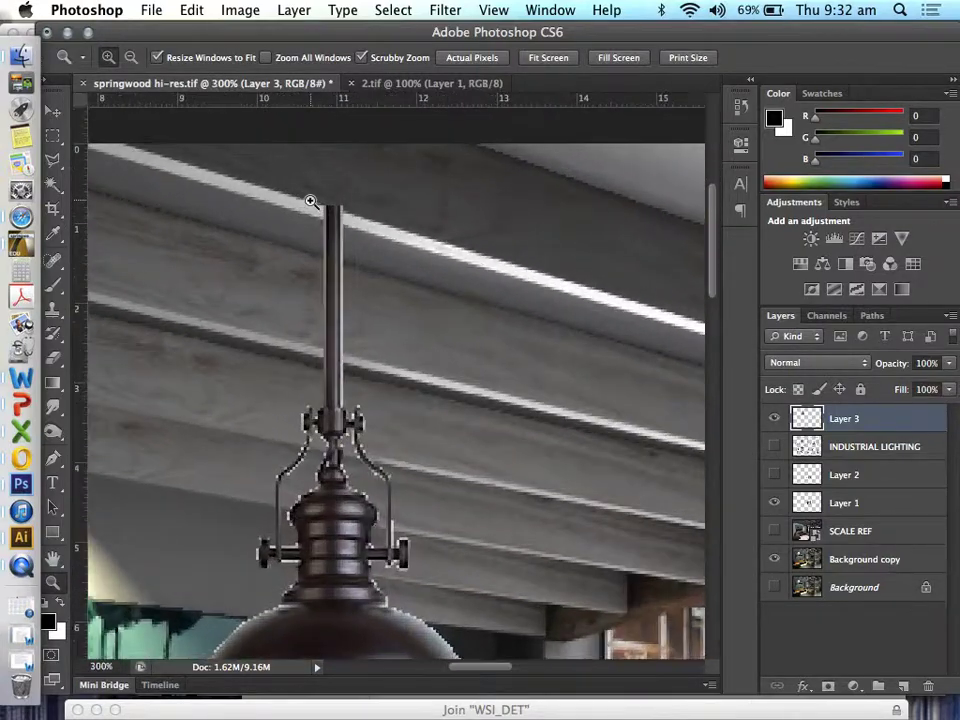
pyautogui.click(311, 202)
pyautogui.click(58, 165)
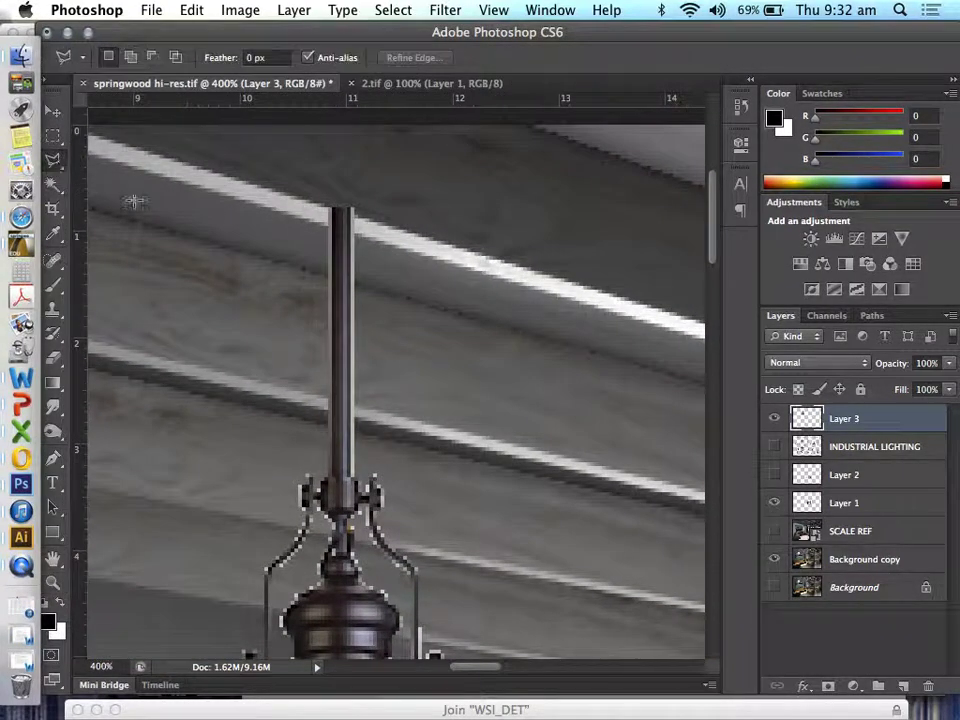
pyautogui.click(288, 215)
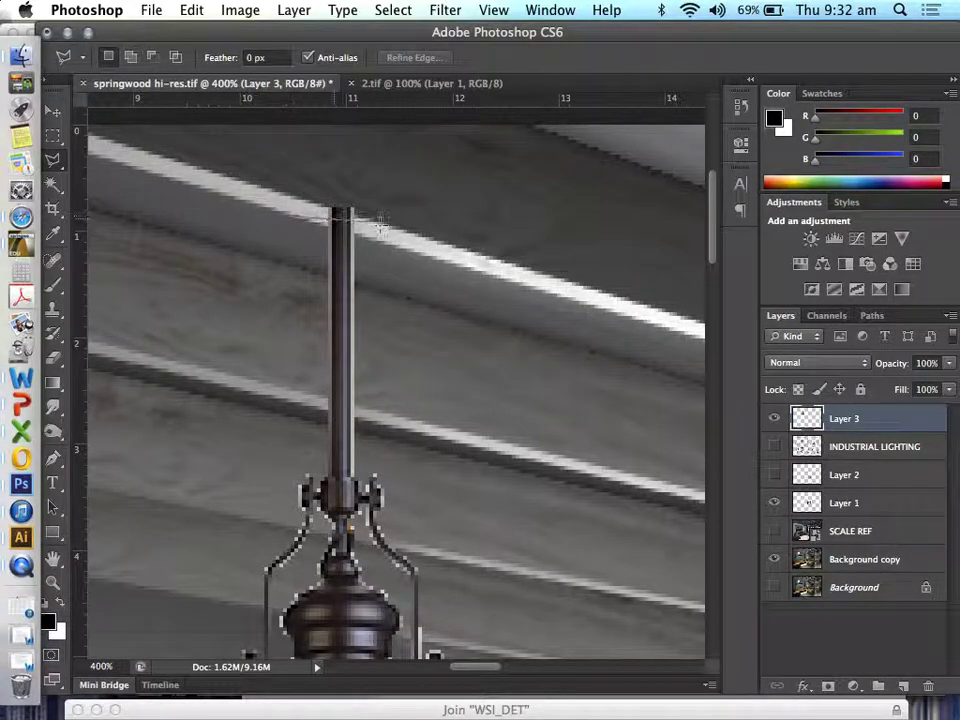
pyautogui.click(422, 253)
pyautogui.click(400, 186)
pyautogui.doubleClick(311, 174)
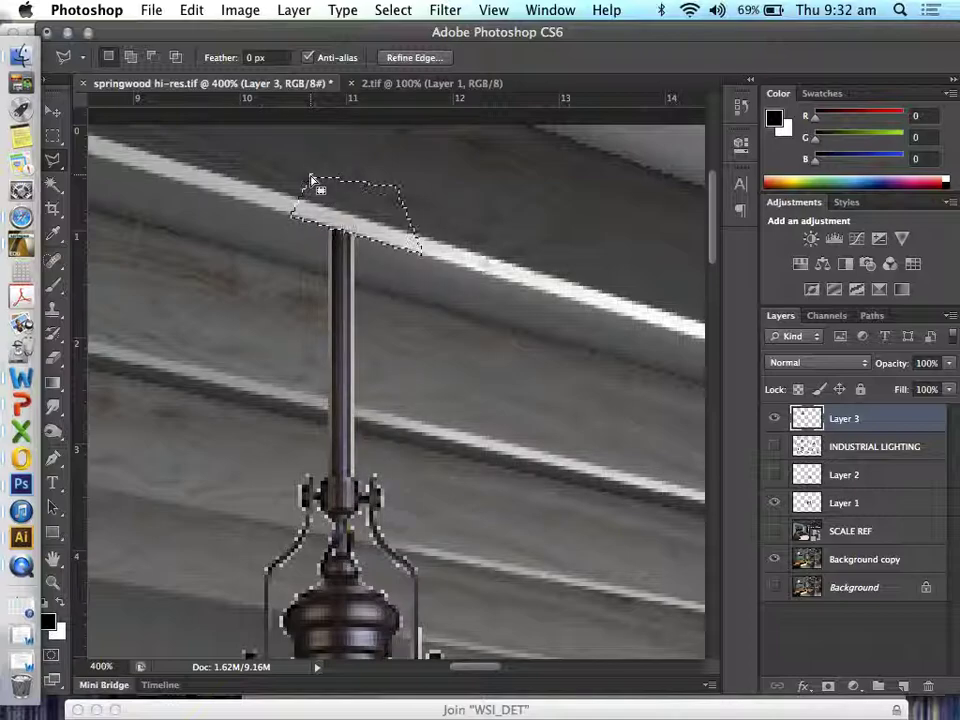
pyautogui.press('super+d')
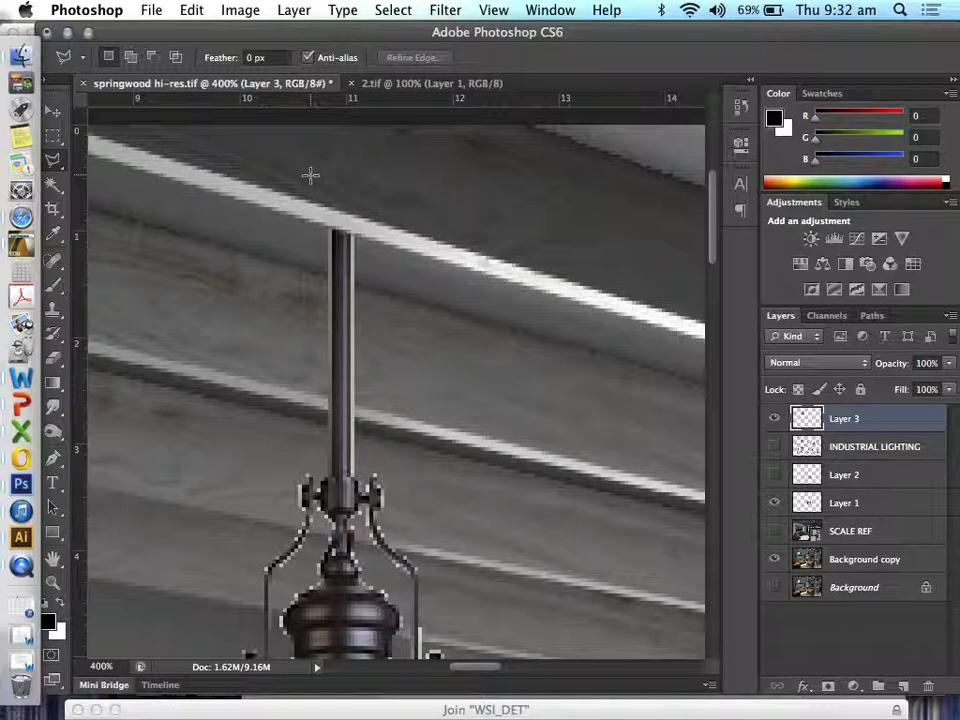
# Zoom back out until the whole room render is visible.
pyautogui.click(54, 581)
pyautogui.click(130, 57)
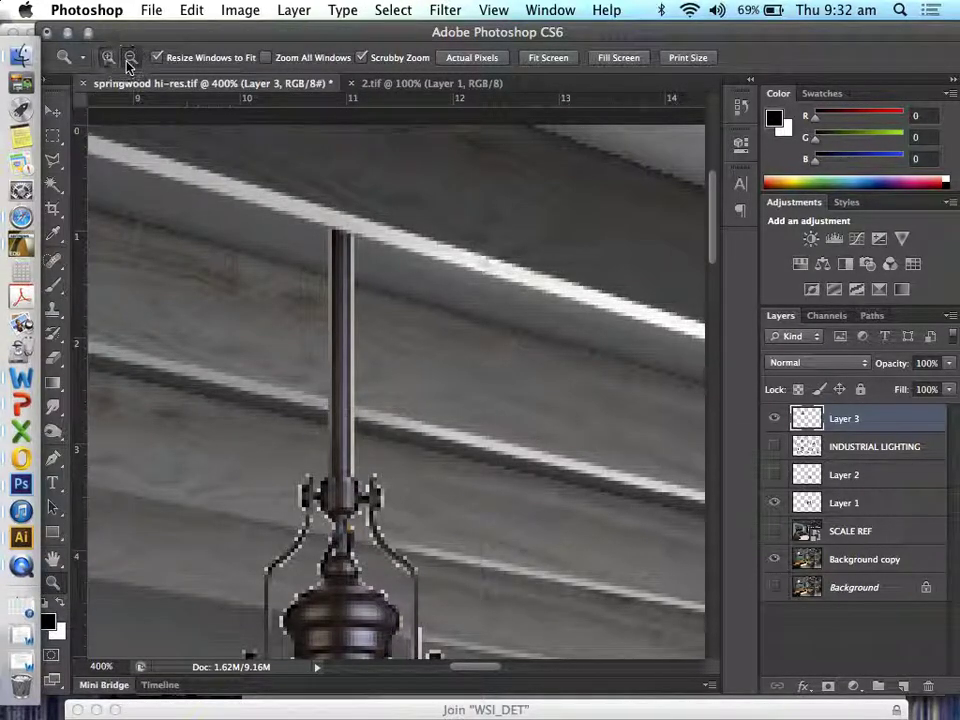
pyautogui.click(360, 405)
pyautogui.click(358, 409)
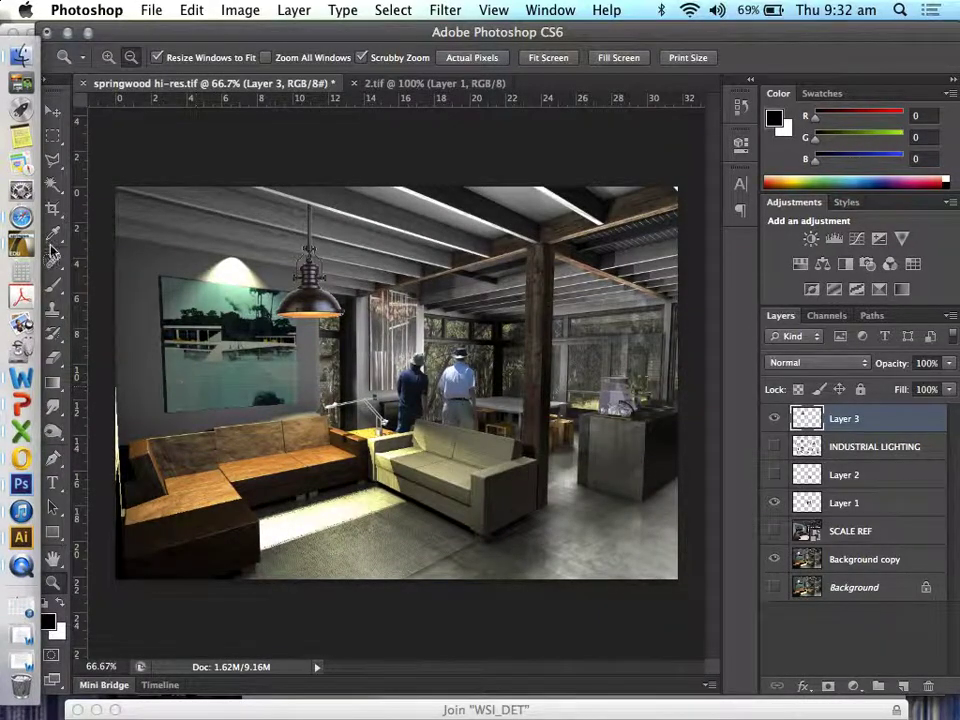
# Place the SM8129B_2 lamp photo from LIGHT FIXTURES into the render.
pyautogui.click(20, 53)
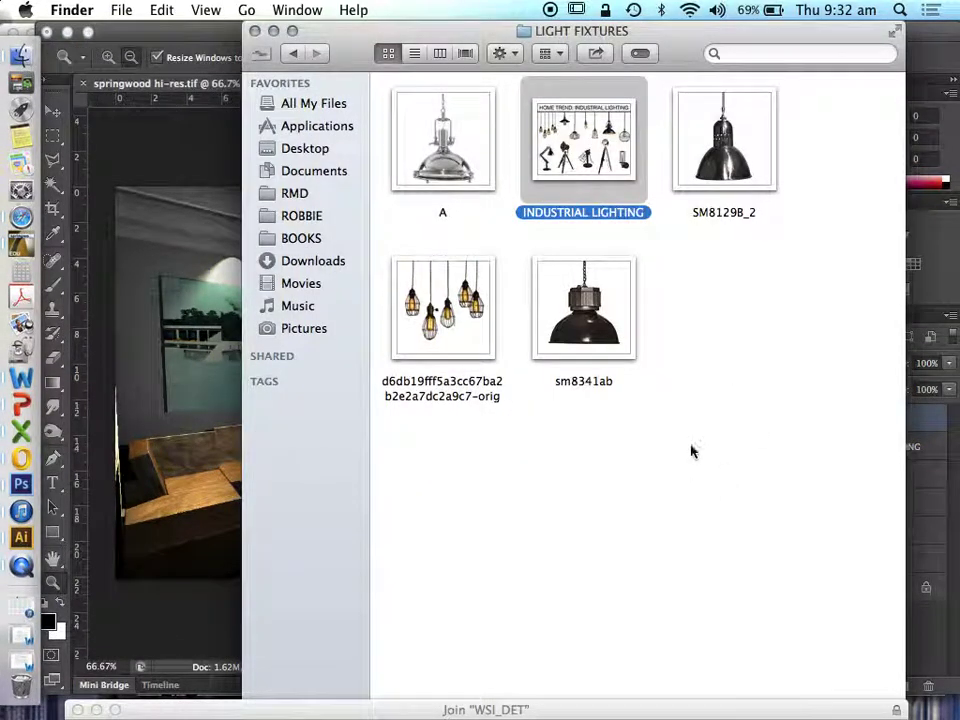
pyautogui.click(723, 158)
pyautogui.moveTo(730, 165); pyautogui.dragTo(402, 493)
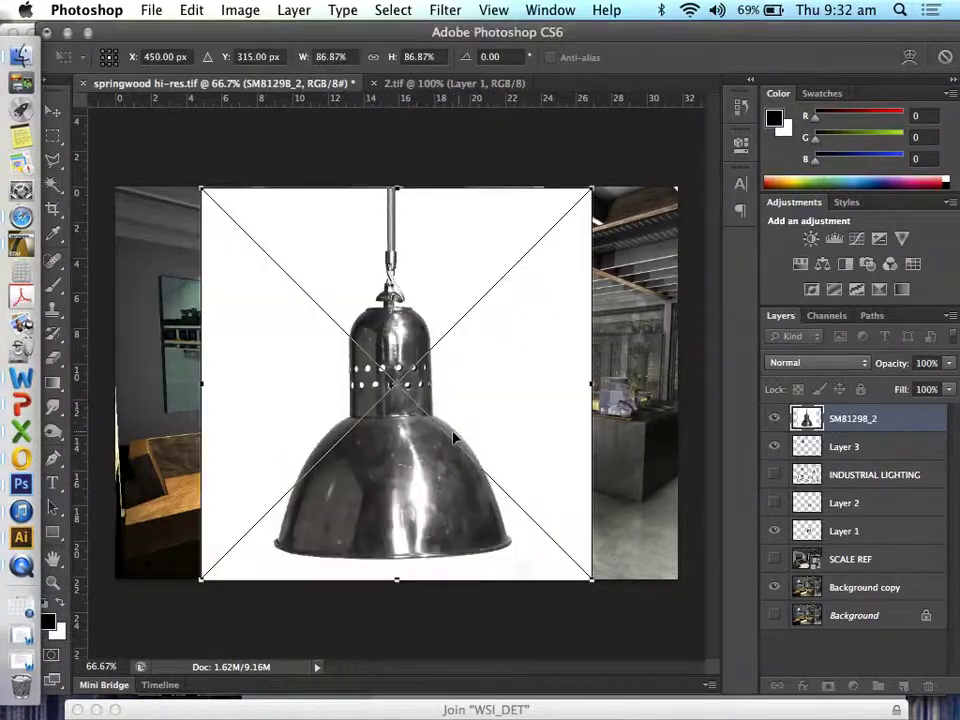
pyautogui.click(53, 110)
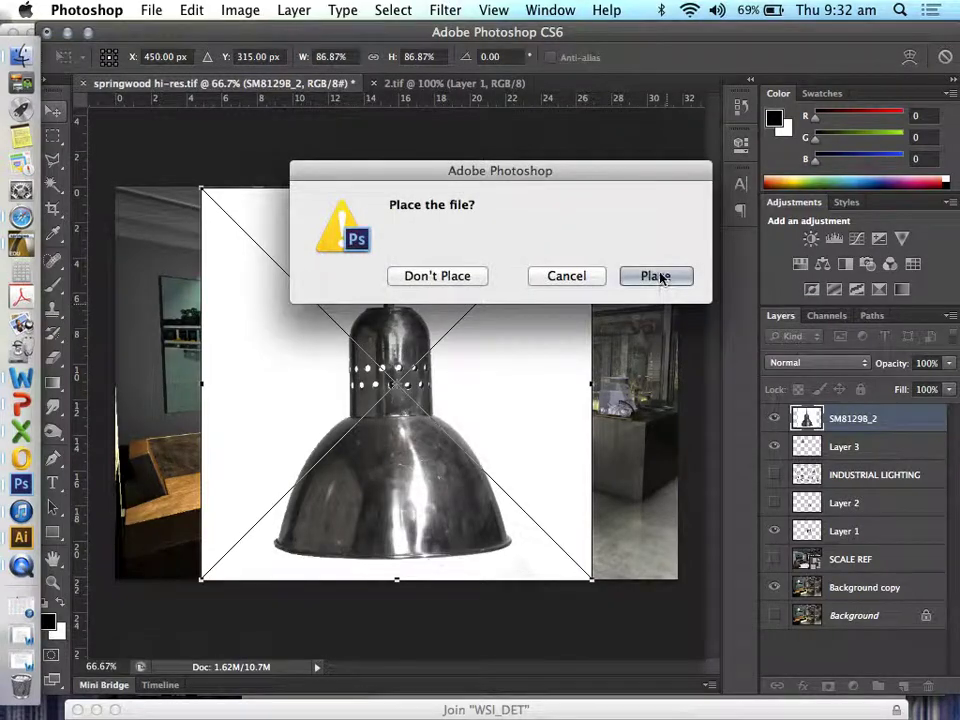
pyautogui.press('Return')
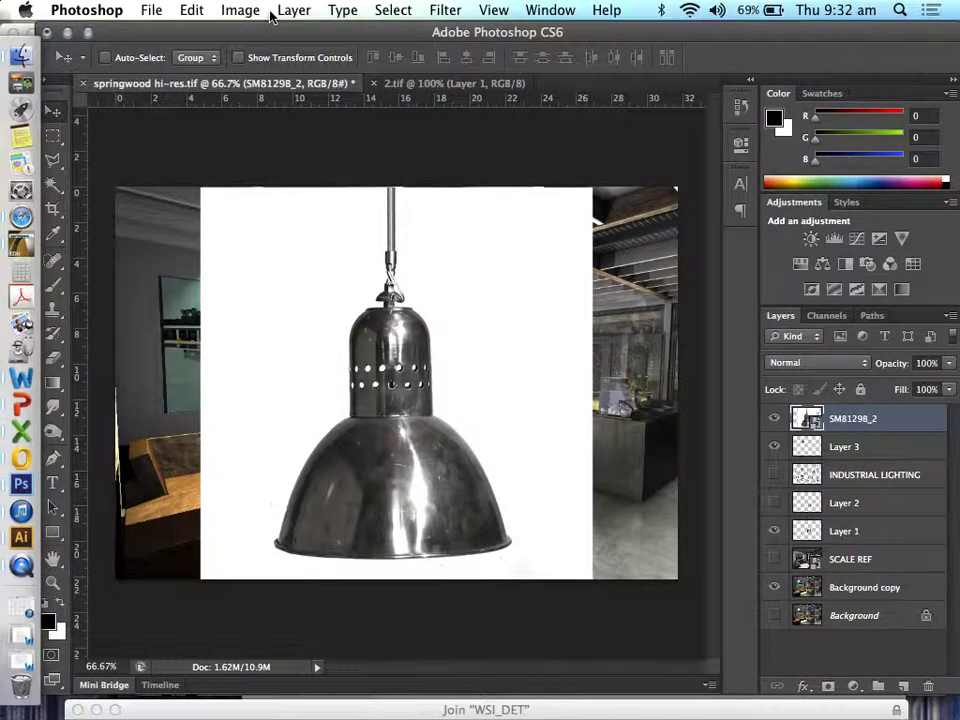
# Rasterize the placed SM8129B_2 lamp layer.
pyautogui.rightClick(500, 345)
pyautogui.rightClick(810, 419)
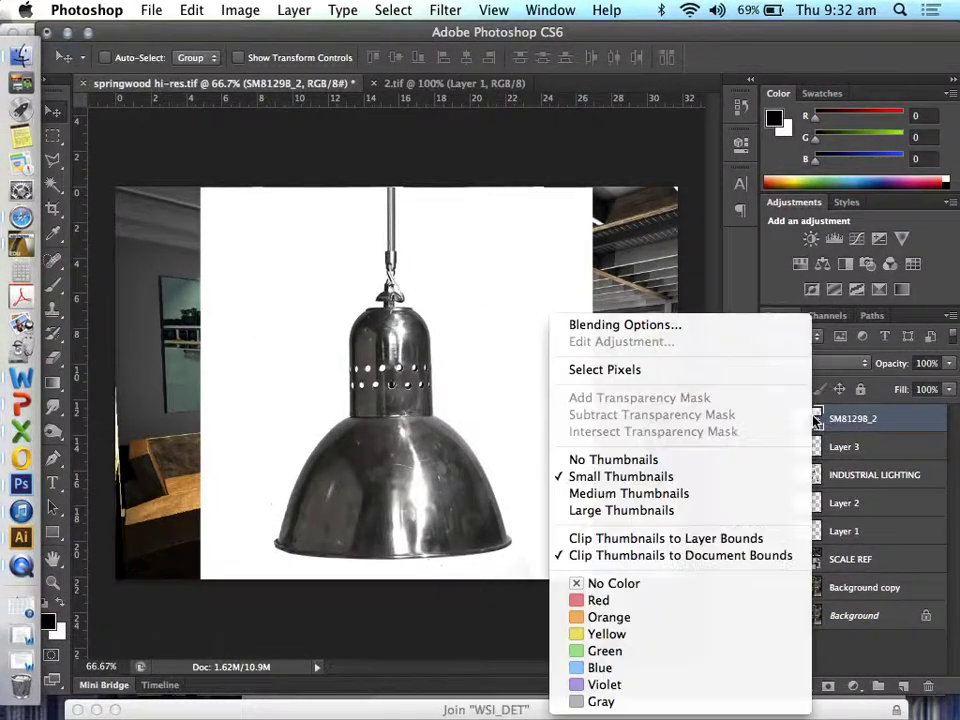
pyautogui.click(515, 135)
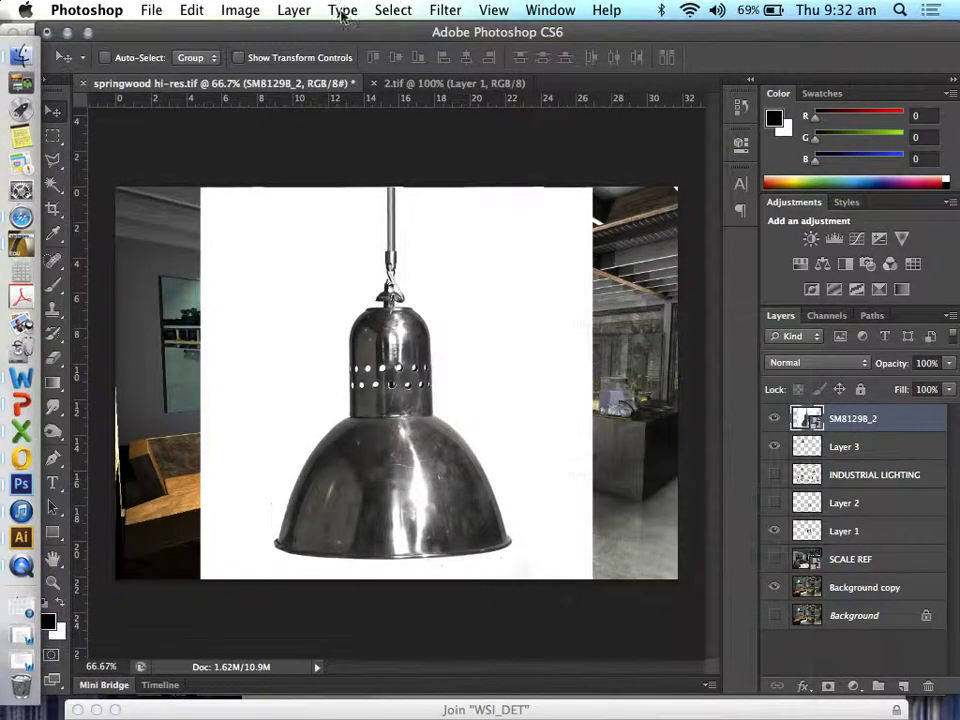
pyautogui.click(292, 9)
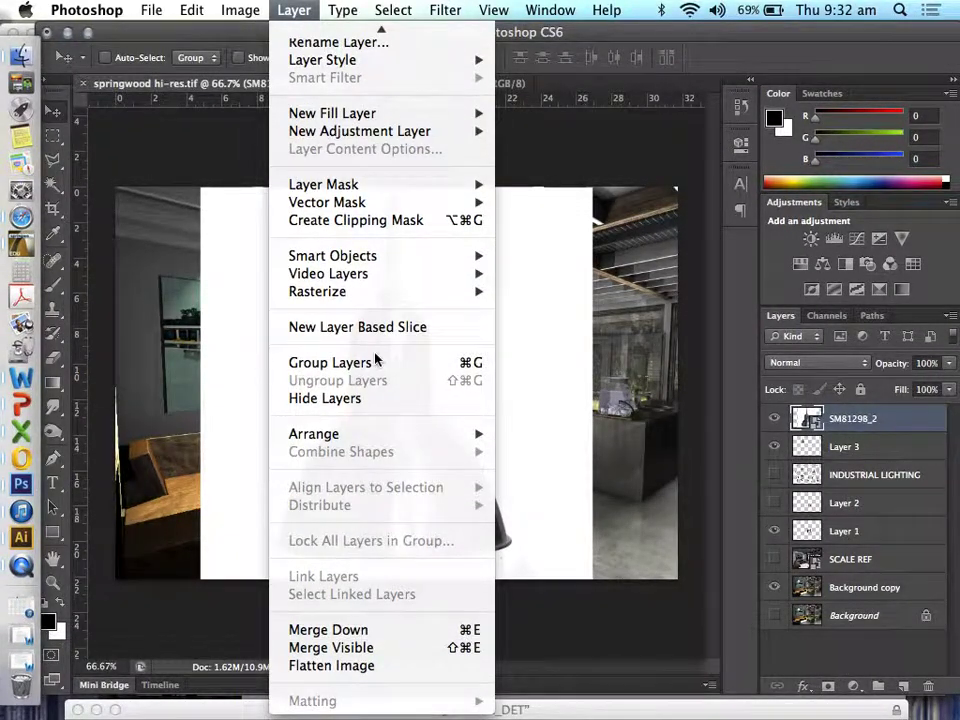
pyautogui.moveTo(384, 295)
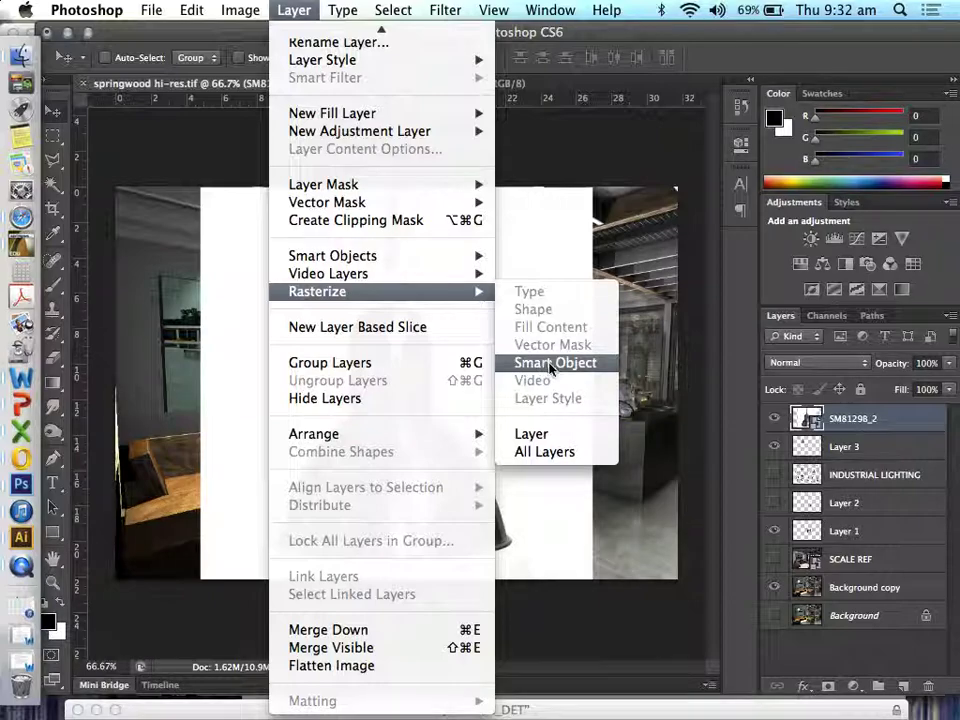
pyautogui.click(535, 434)
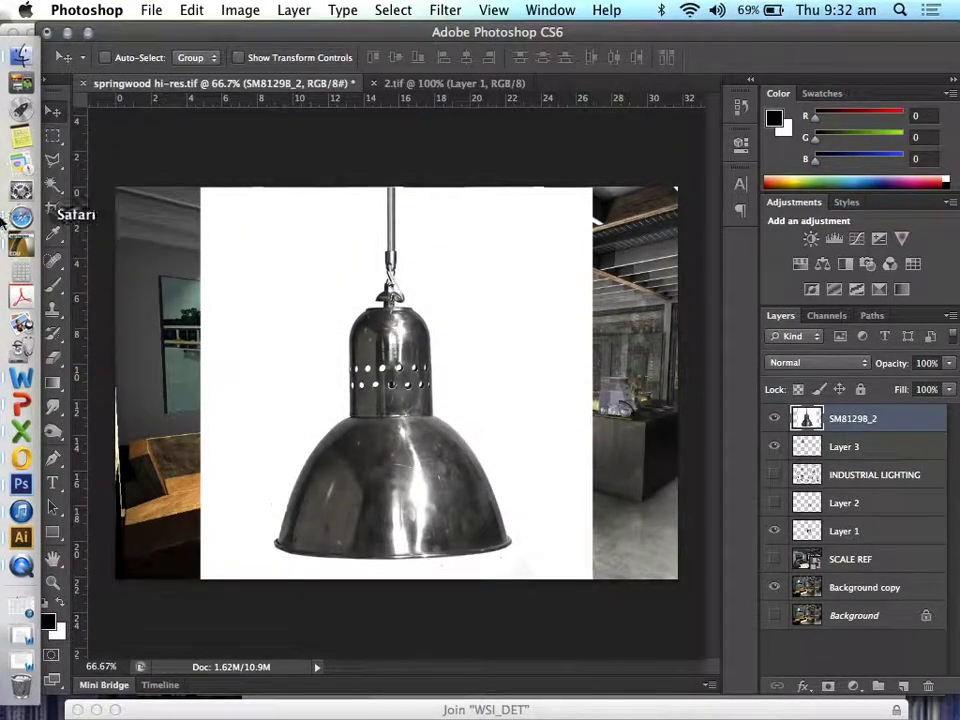
# Select the lamp photo's white backdrop with the Magic Wand in New Selection mode.
pyautogui.click(54, 187)
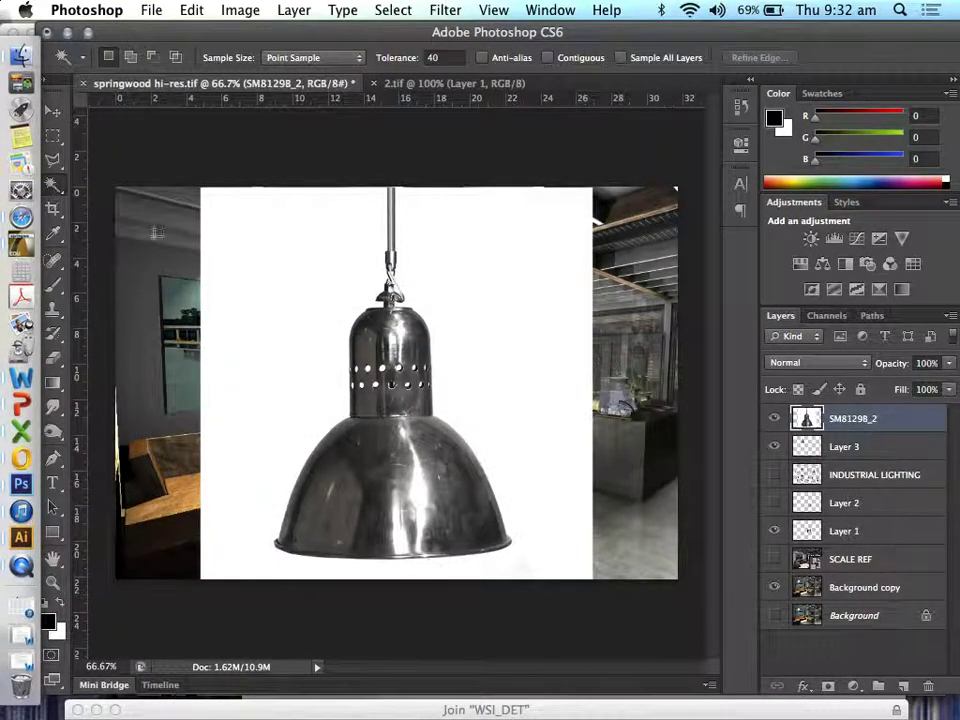
pyautogui.click(294, 405)
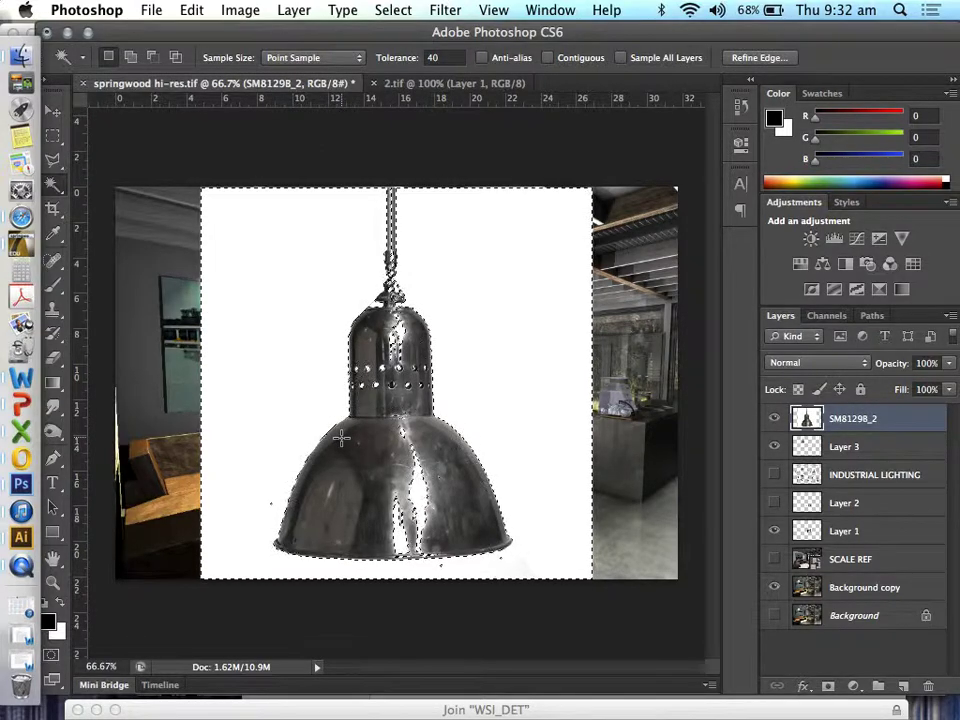
pyautogui.press('super+j')
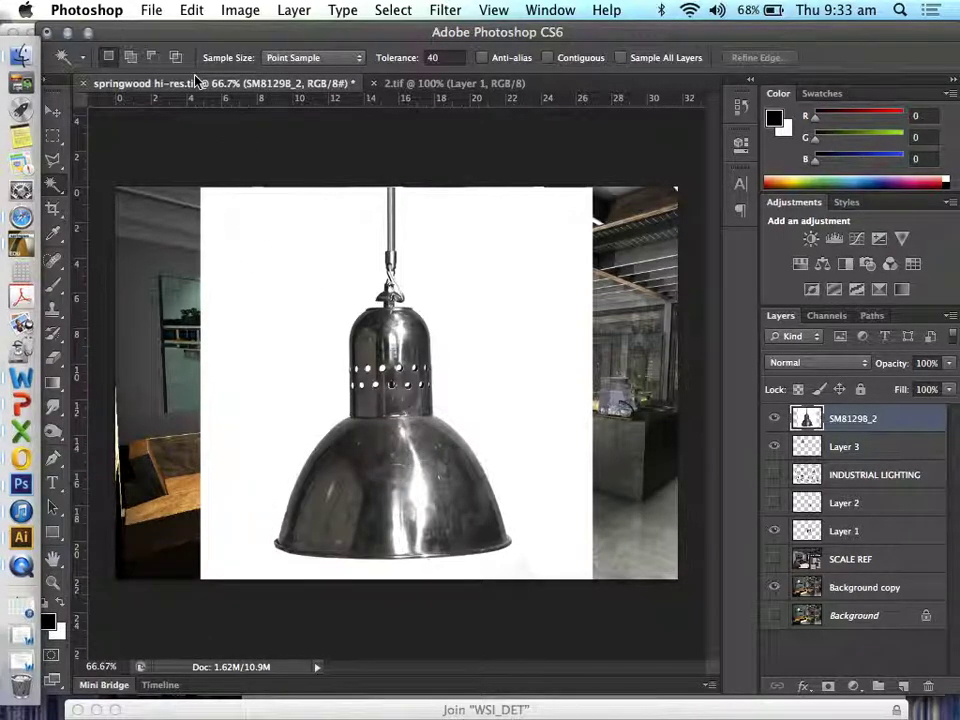
pyautogui.click(108, 57)
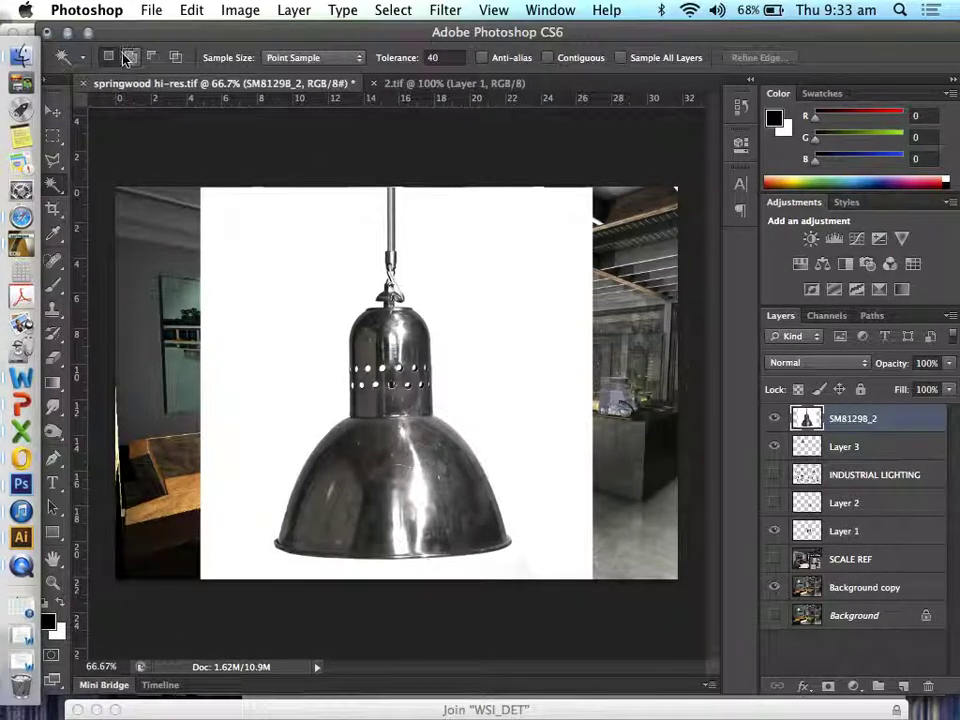
pyautogui.click(280, 303)
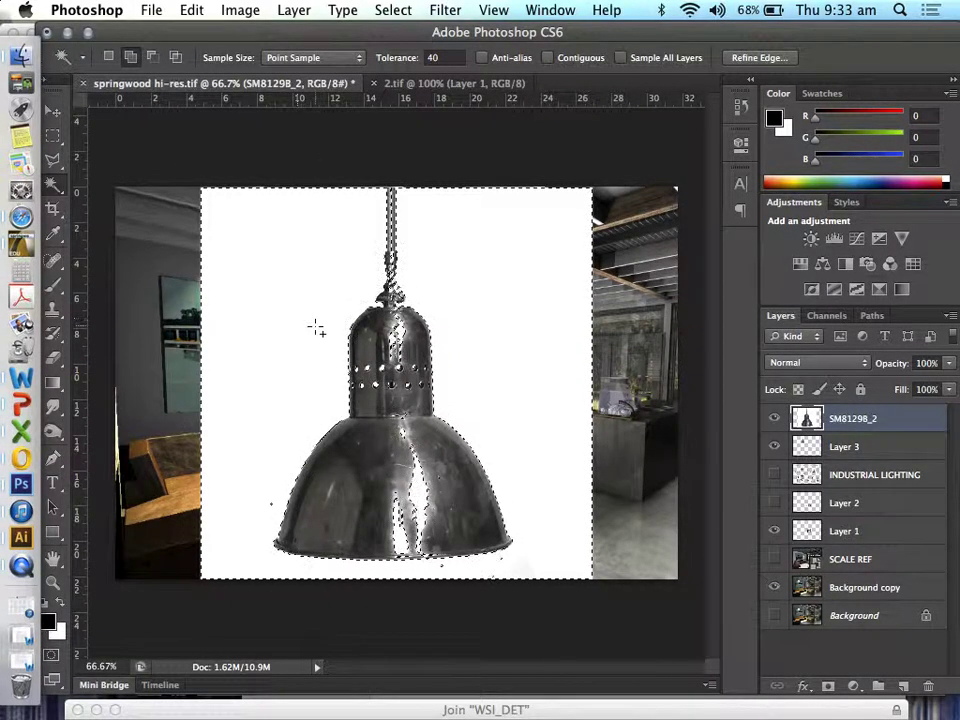
pyautogui.press('super+d')
pyautogui.click(340, 344)
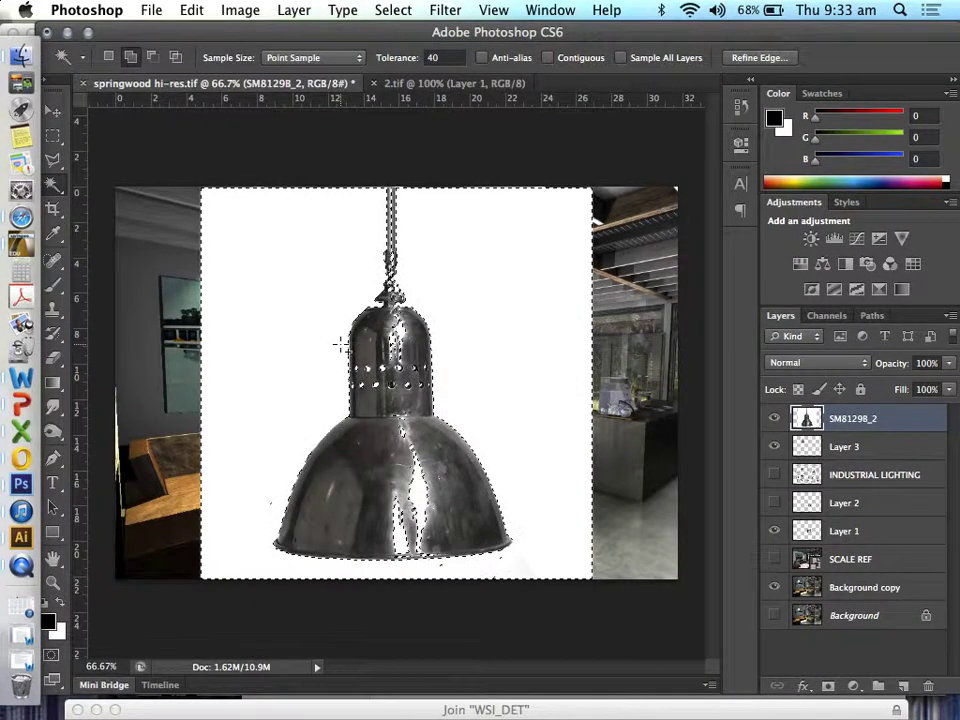
pyautogui.click(290, 10)
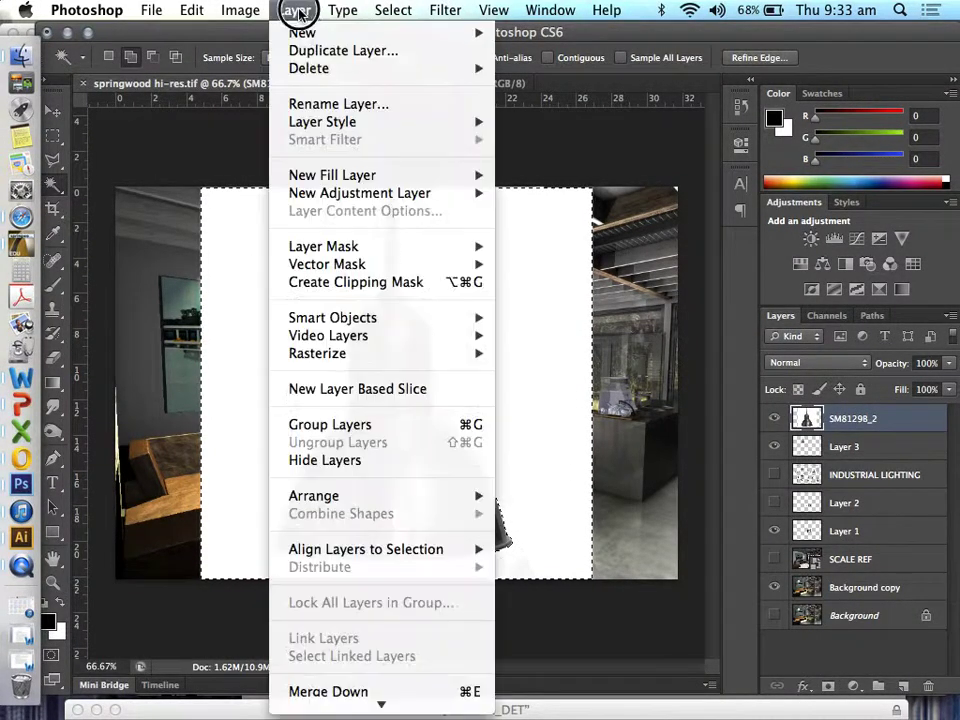
pyautogui.click(170, 152)
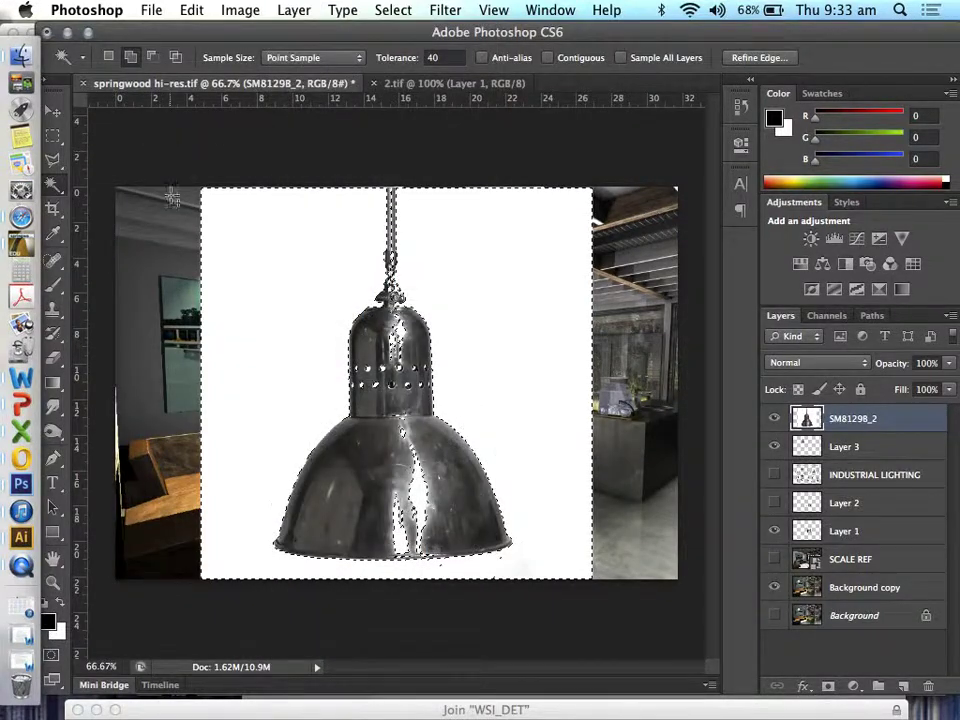
# Erase the white backdrop around the lamp with a 163 px hard Eraser, then deselect.
pyautogui.click(56, 360)
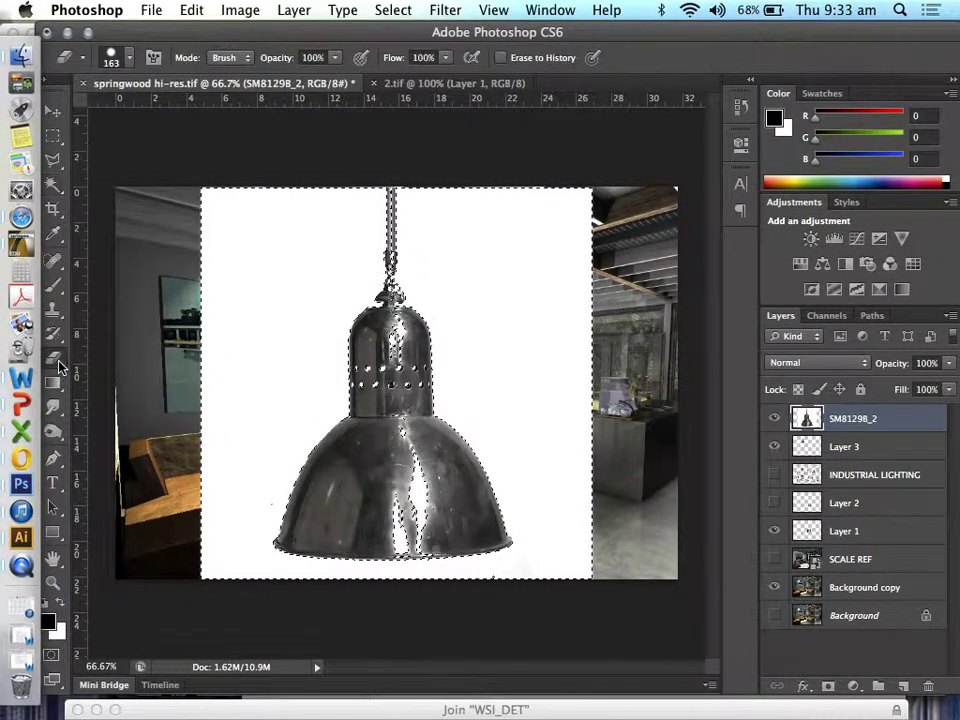
pyautogui.click(129, 57)
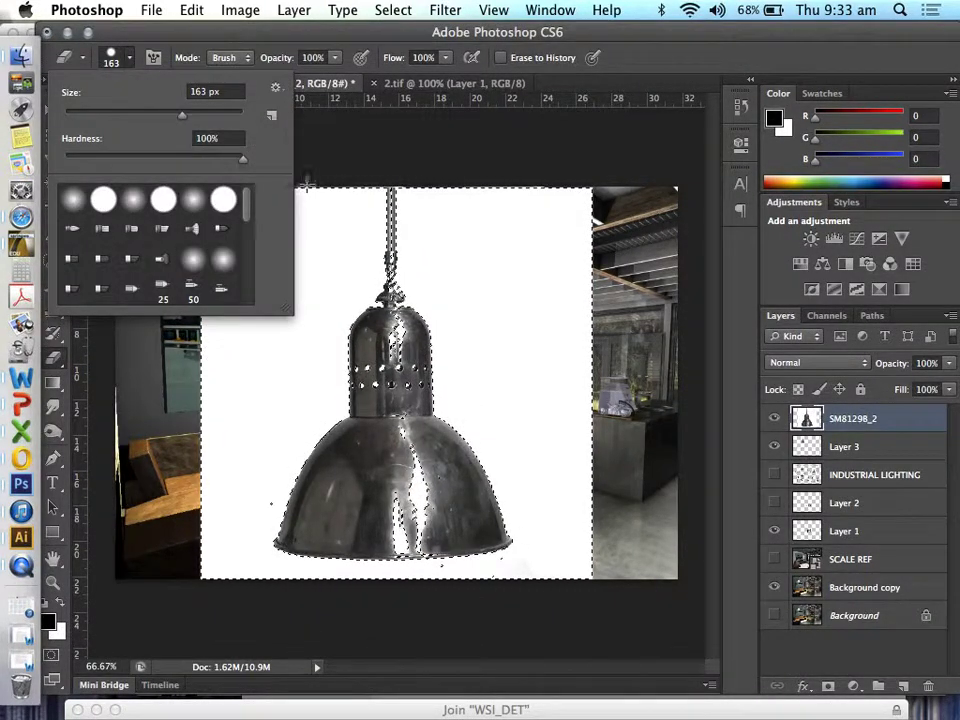
pyautogui.click(336, 172)
pyautogui.moveTo(302, 176); pyautogui.dragTo(347, 154)
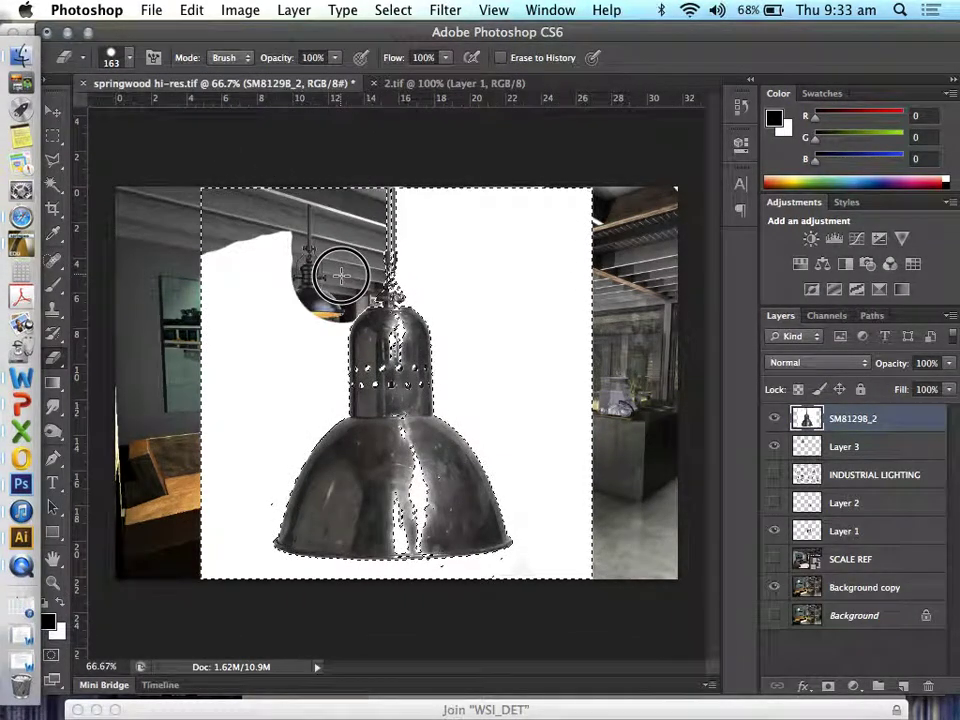
pyautogui.moveTo(307, 275)
pyautogui.mouseDown()
pyautogui.moveTo(162, 232)
pyautogui.moveTo(184, 289)
pyautogui.moveTo(236, 278)
pyautogui.mouseUp()
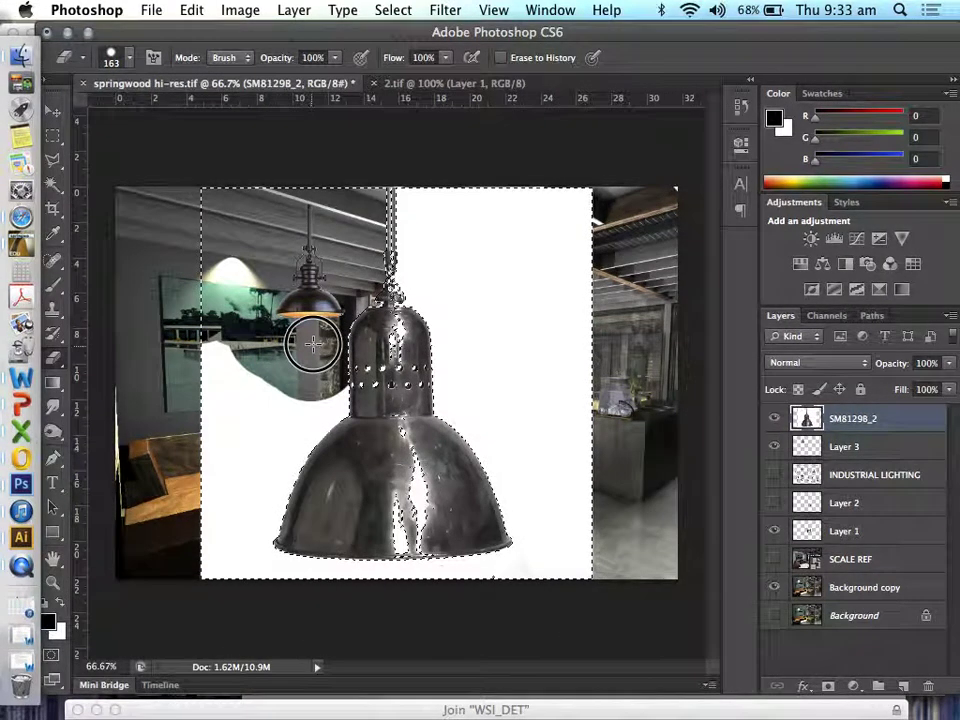
pyautogui.moveTo(320, 403); pyautogui.dragTo(297, 411)
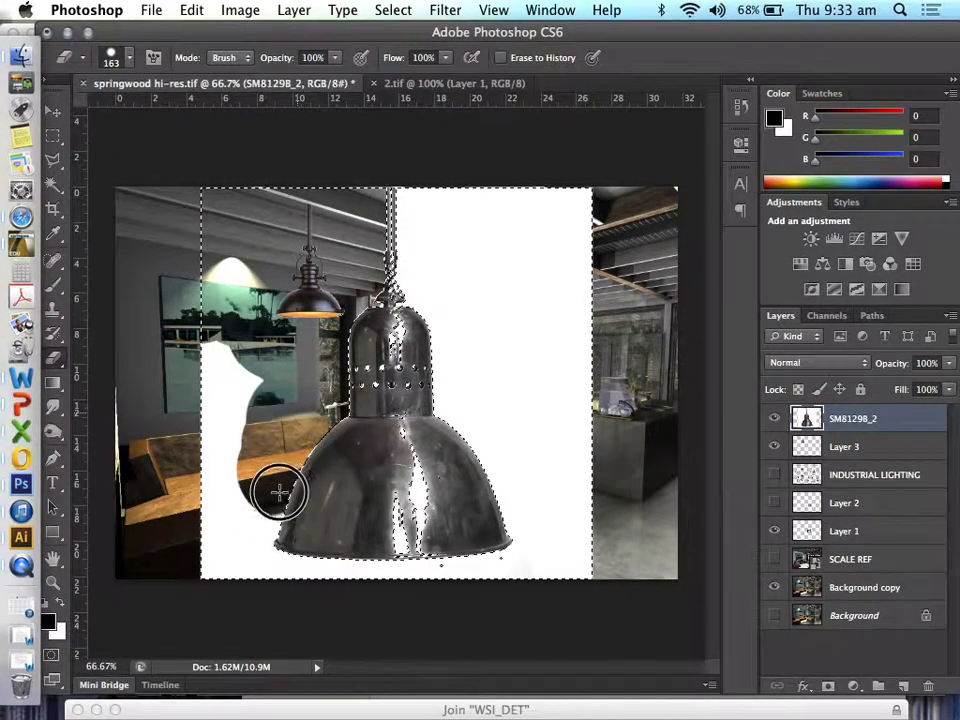
pyautogui.moveTo(199, 521)
pyautogui.mouseDown()
pyautogui.moveTo(171, 317)
pyautogui.moveTo(229, 372)
pyautogui.mouseUp()
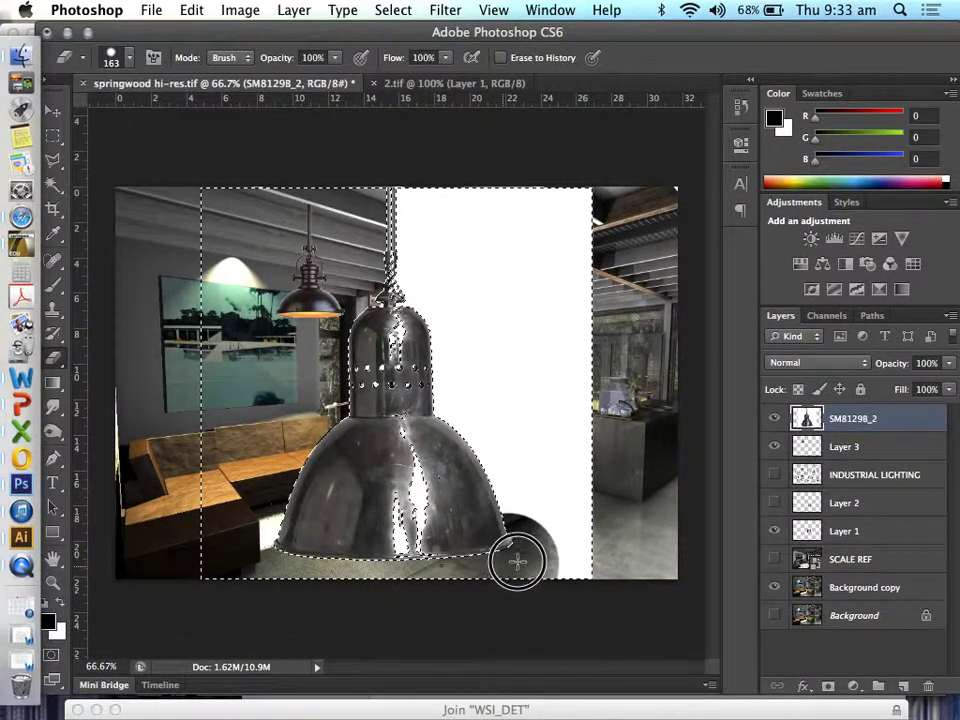
pyautogui.moveTo(518, 562)
pyautogui.mouseDown()
pyautogui.moveTo(551, 530)
pyautogui.moveTo(529, 515)
pyautogui.moveTo(514, 460)
pyautogui.moveTo(475, 412)
pyautogui.moveTo(463, 312)
pyautogui.moveTo(430, 263)
pyautogui.moveTo(432, 210)
pyautogui.moveTo(435, 196)
pyautogui.moveTo(582, 197)
pyautogui.moveTo(551, 515)
pyautogui.moveTo(555, 578)
pyautogui.moveTo(531, 344)
pyautogui.moveTo(506, 253)
pyautogui.mouseUp()
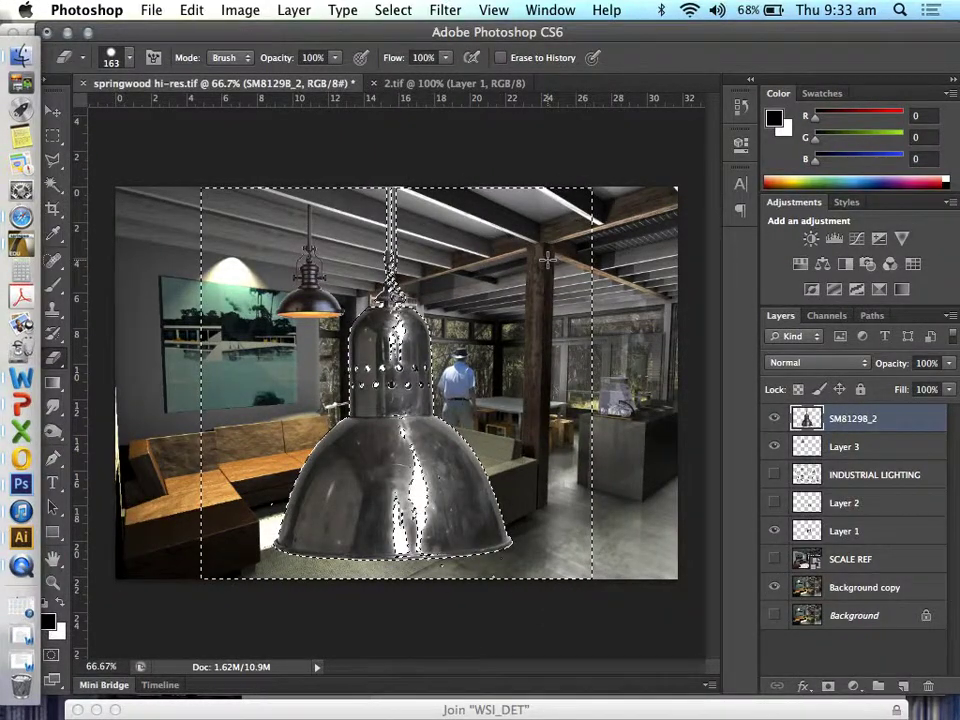
pyautogui.press('super+d')
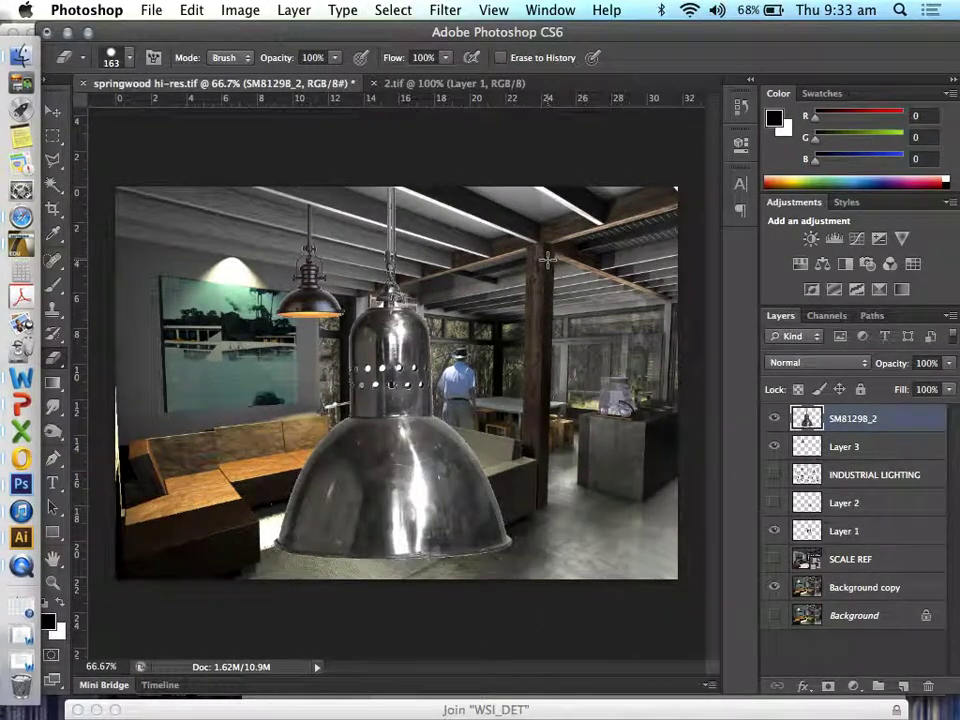
# Scale the silver lamp to about a third and move it beside the existing pendant.
pyautogui.click(194, 10)
pyautogui.moveTo(368, 428)
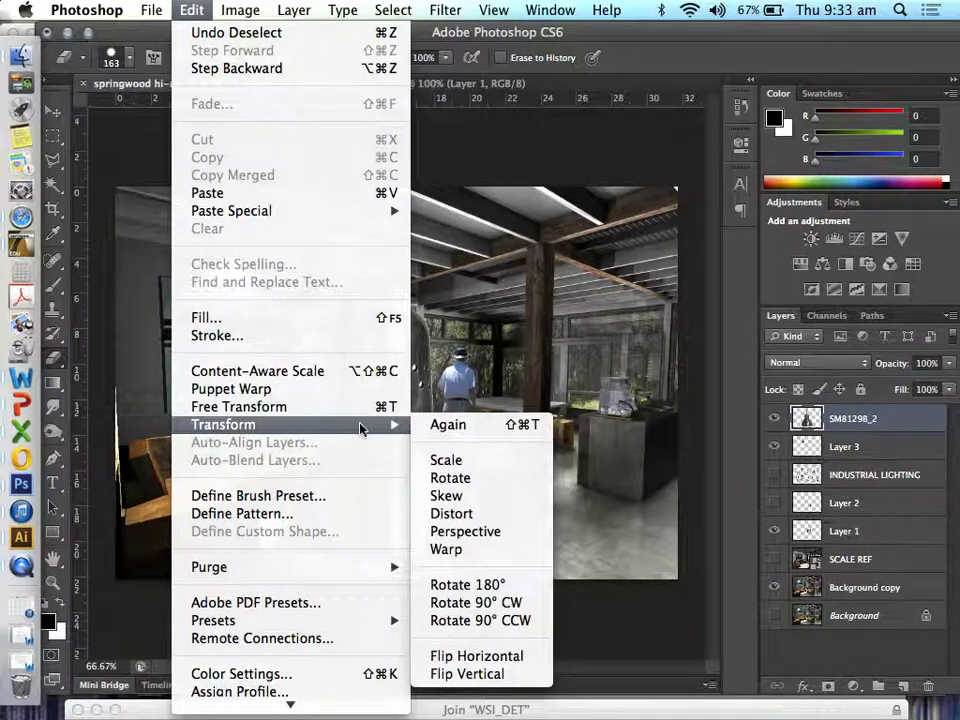
pyautogui.click(440, 460)
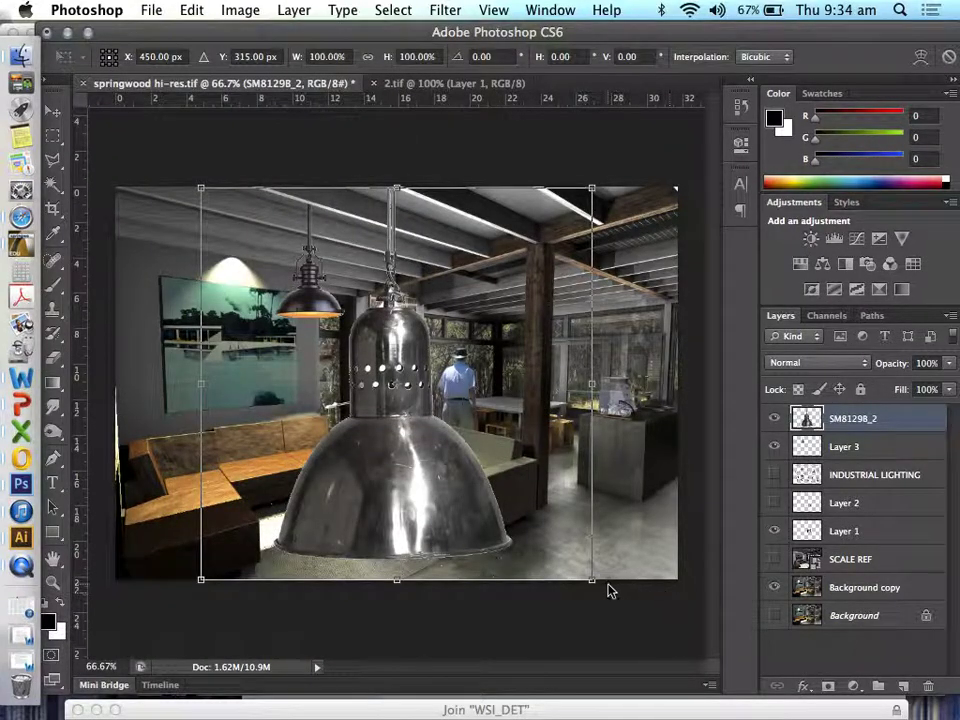
pyautogui.moveTo(592, 580); pyautogui.dragTo(348, 274)
pyautogui.moveTo(282, 290); pyautogui.dragTo(248, 302)
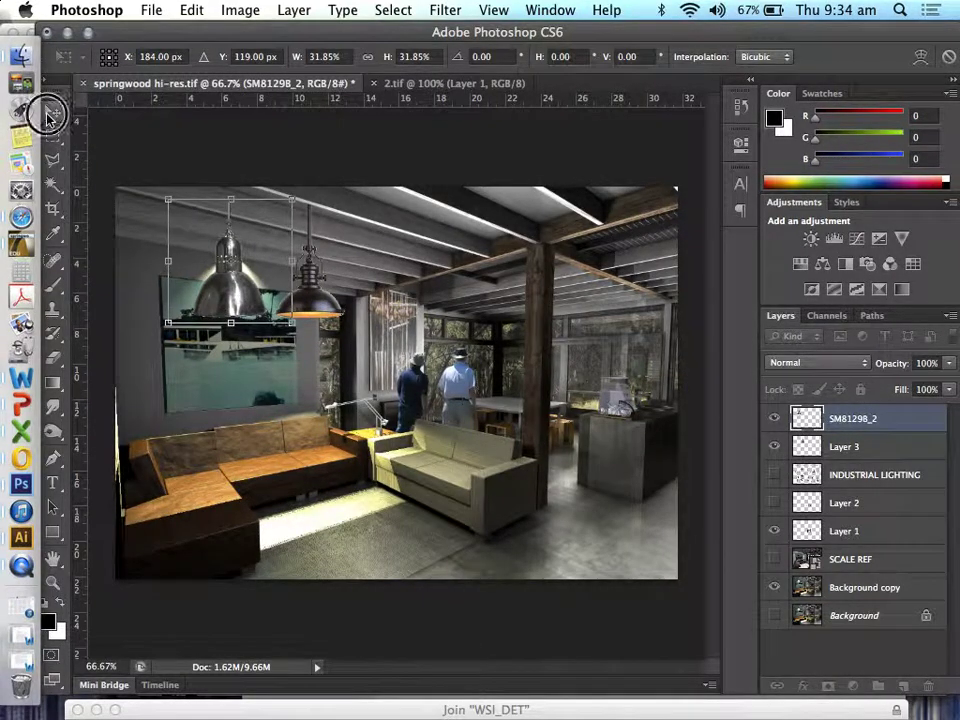
pyautogui.click(49, 114)
pyautogui.click(650, 274)
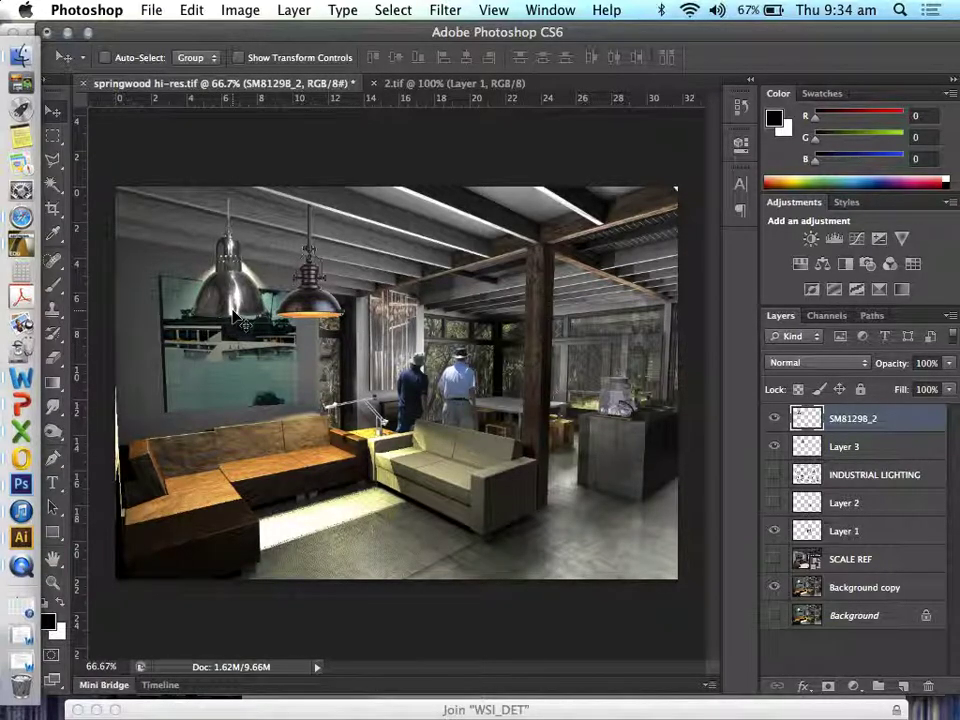
# Hide the copper lamp on Layer 3 and drag the silver lamp under the beam.
pyautogui.click(774, 446)
pyautogui.moveTo(243, 303); pyautogui.dragTo(328, 430)
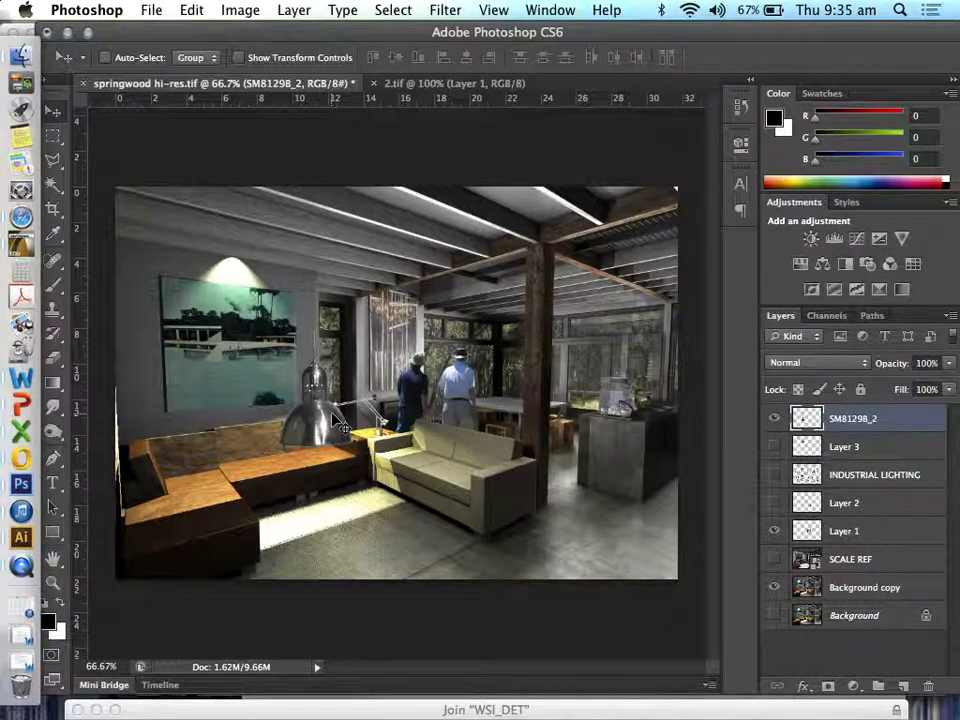
pyautogui.moveTo(316, 406); pyautogui.dragTo(318, 301)
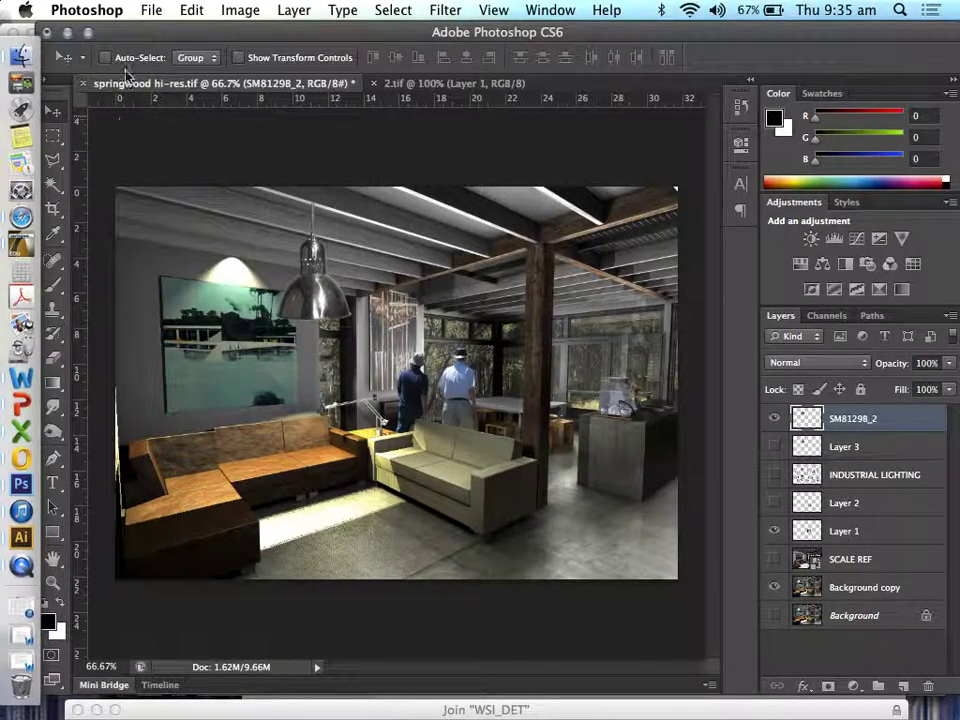
# Zoom in to 300% on the silver pendant lamp.
pyautogui.click(54, 585)
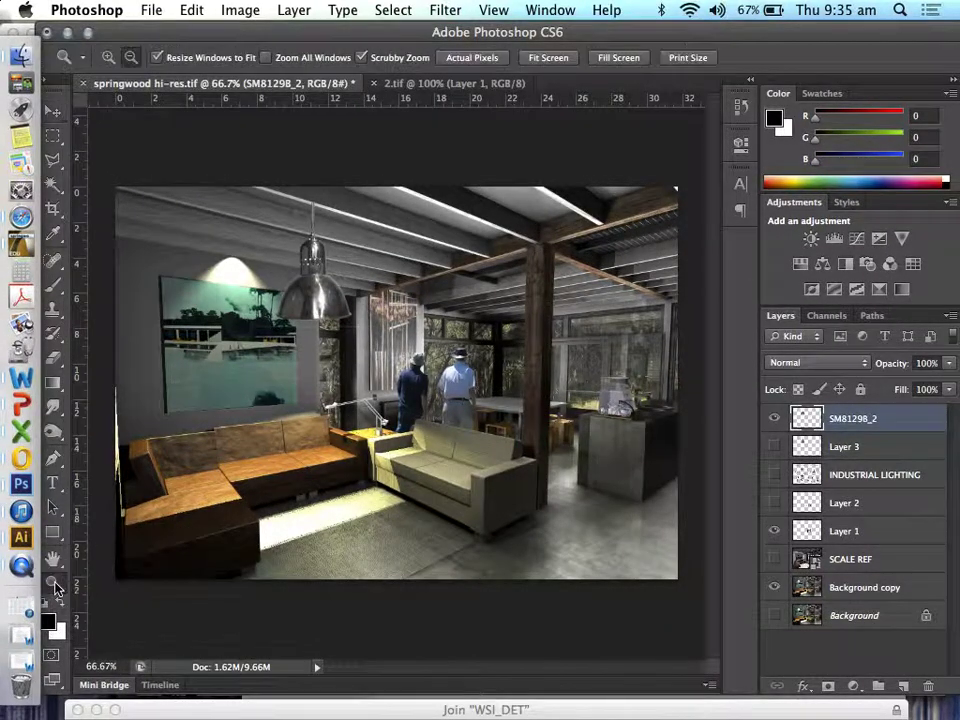
pyautogui.click(108, 57)
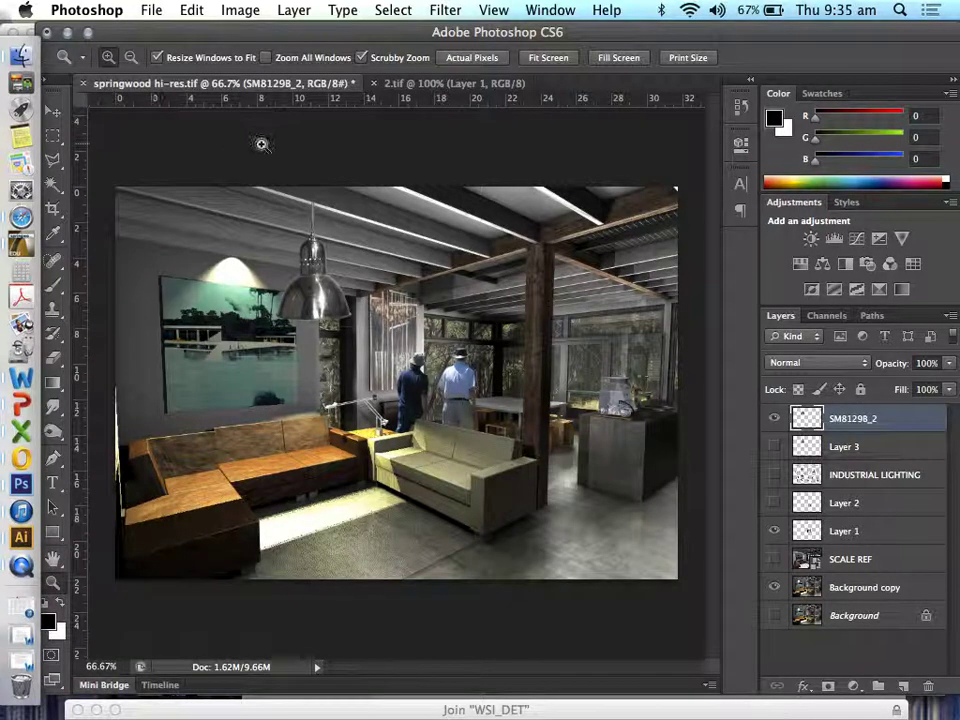
pyautogui.doubleClick(309, 185)
pyautogui.click(343, 306)
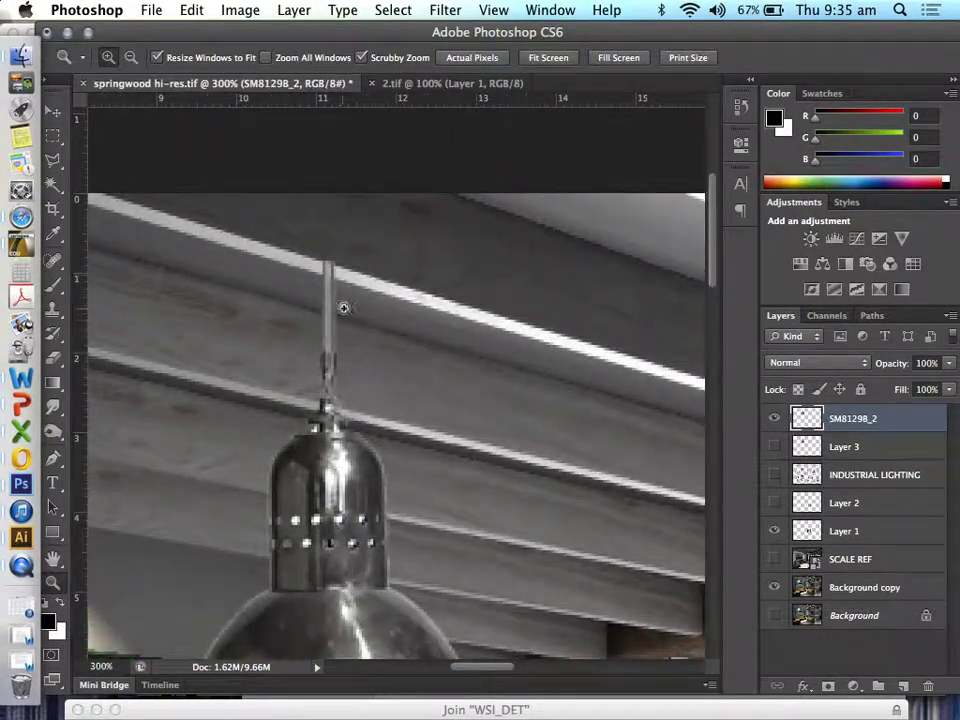
# Trace the top of the lamp rod with the Polygonal Lasso, then deselect.
pyautogui.click(50, 158)
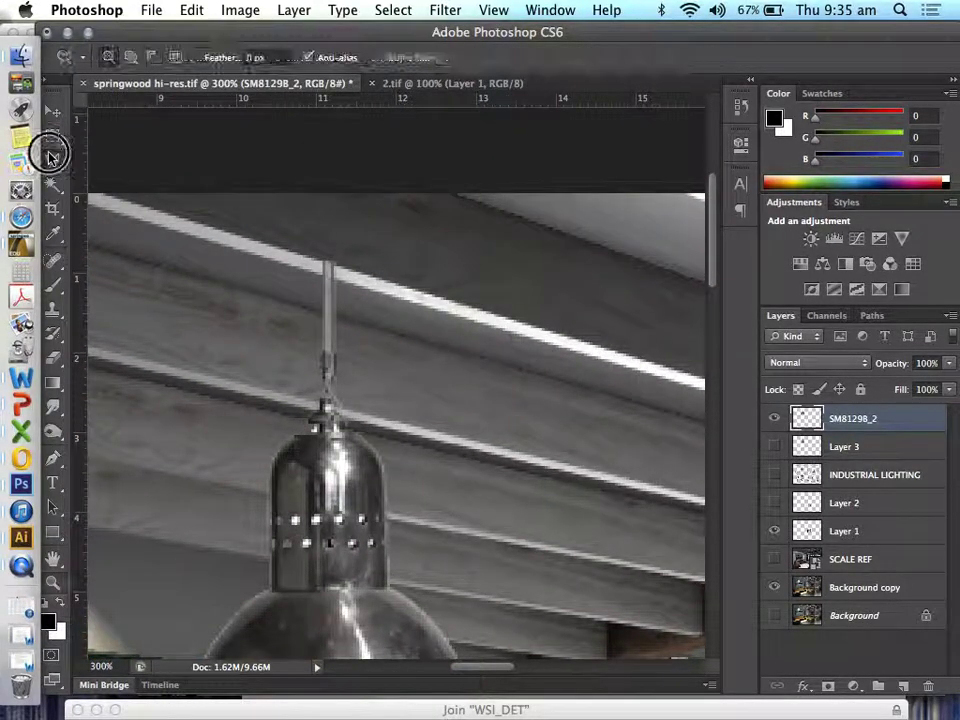
pyautogui.click(408, 300)
pyautogui.click(385, 230)
pyautogui.click(297, 220)
pyautogui.doubleClick(283, 265)
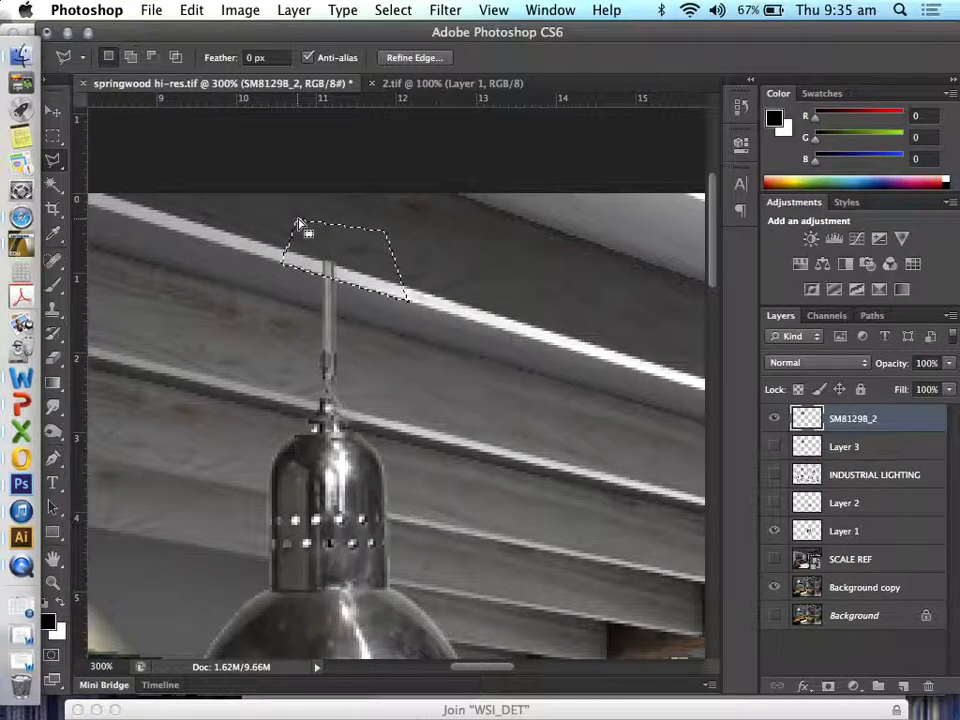
pyautogui.press('super+d')
pyautogui.scroll(-8, 380, 348)
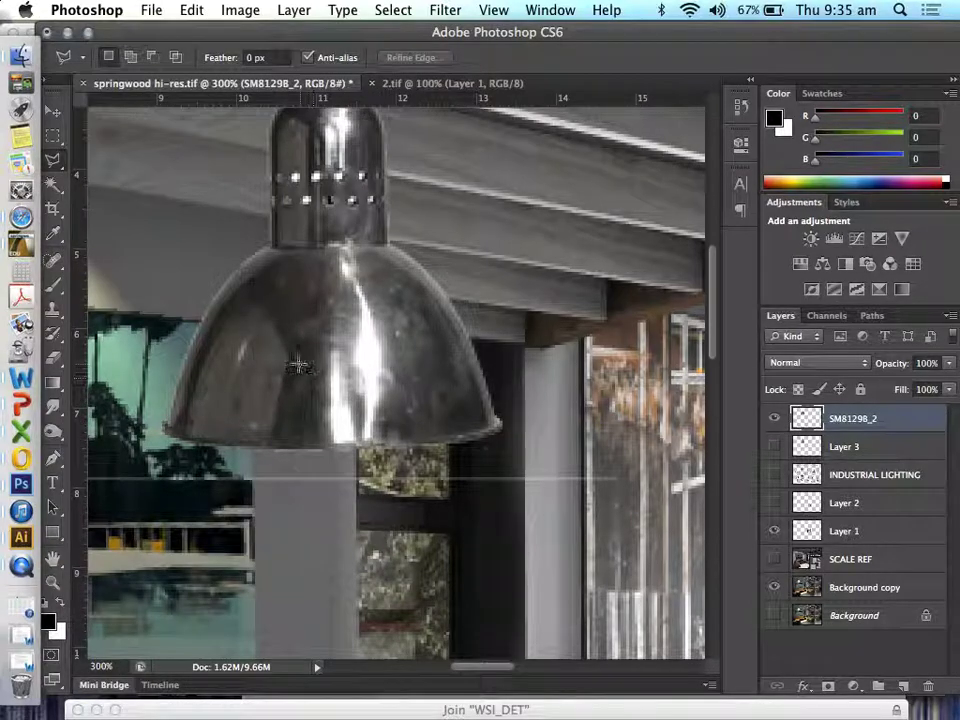
# Copy a rectangle around the shade's lower part onto a new Layer 4.
pyautogui.click(129, 343)
pyautogui.click(504, 439)
pyautogui.press('Escape')
pyautogui.click(54, 135)
pyautogui.moveTo(153, 347); pyautogui.dragTo(546, 484)
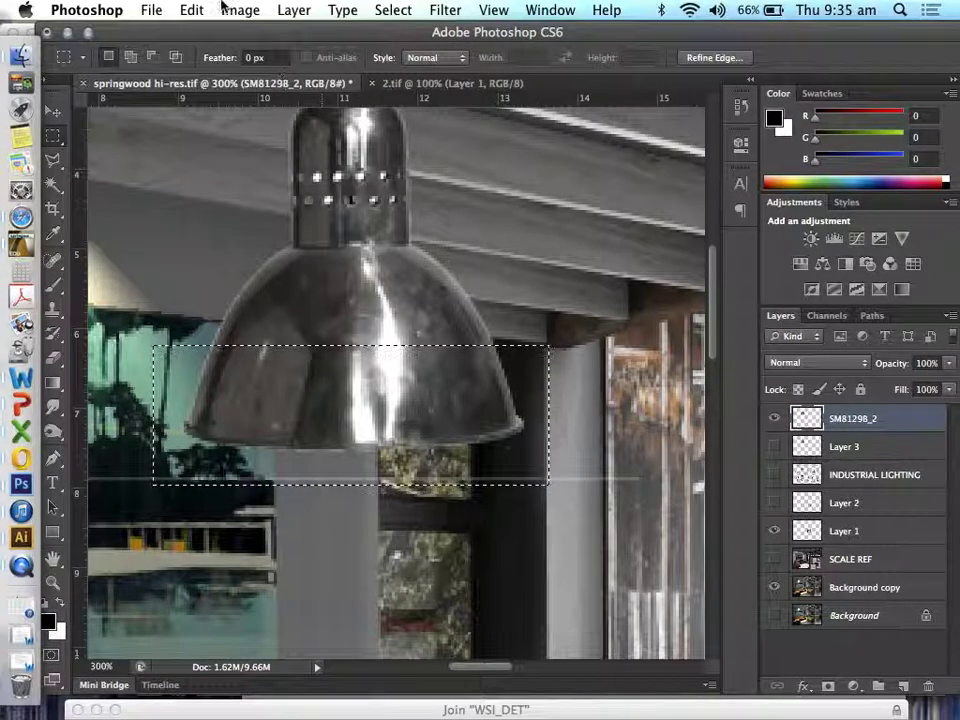
pyautogui.click(291, 10)
pyautogui.moveTo(319, 40)
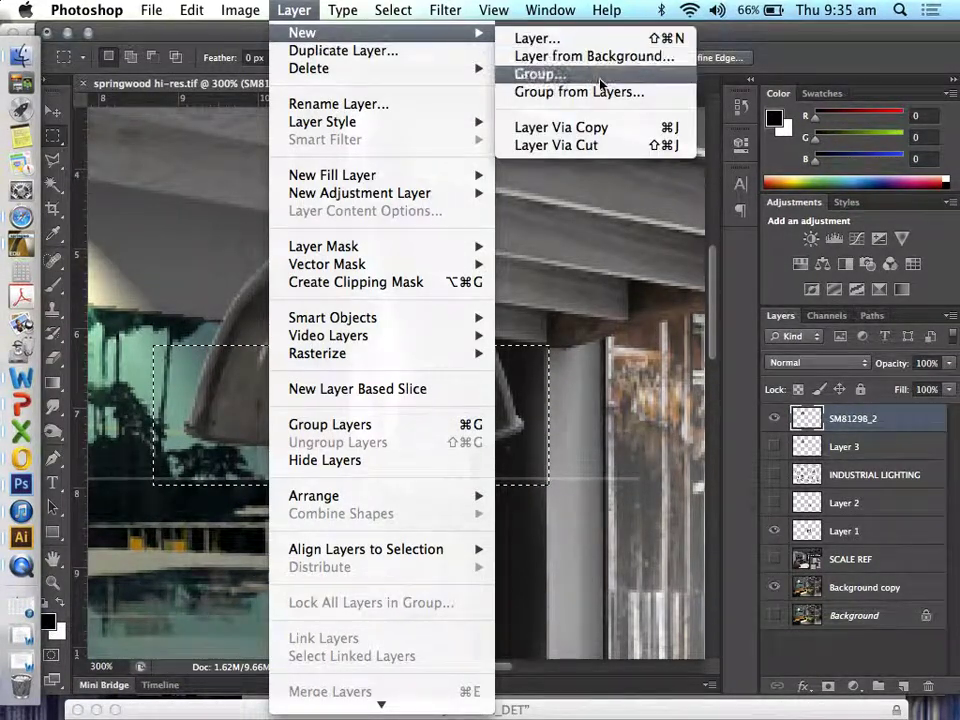
pyautogui.click(588, 134)
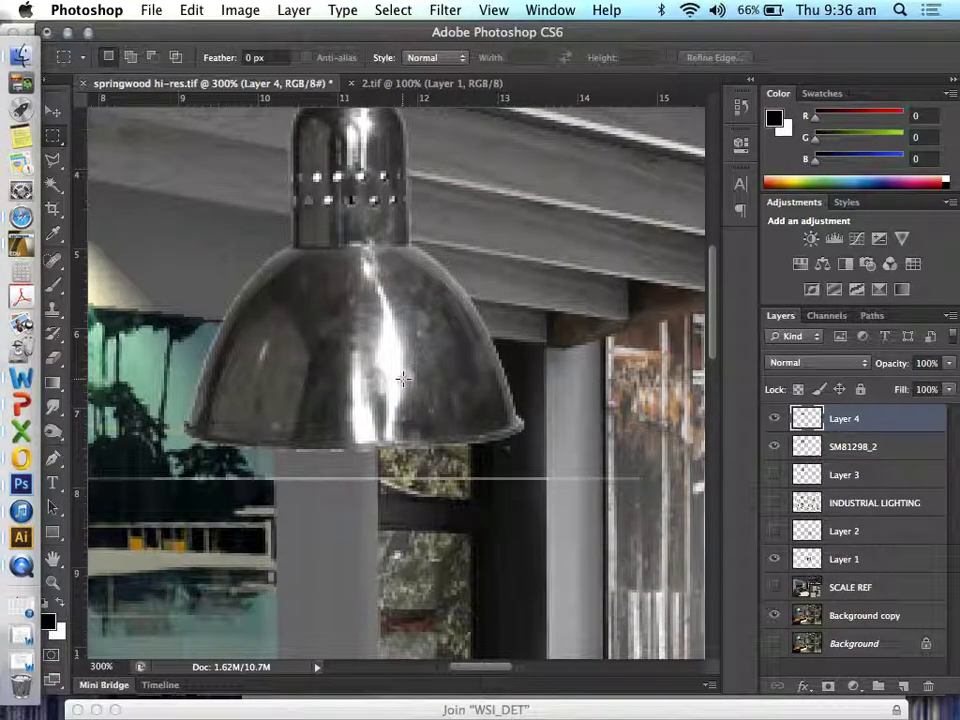
pyautogui.click(192, 10)
pyautogui.moveTo(271, 427)
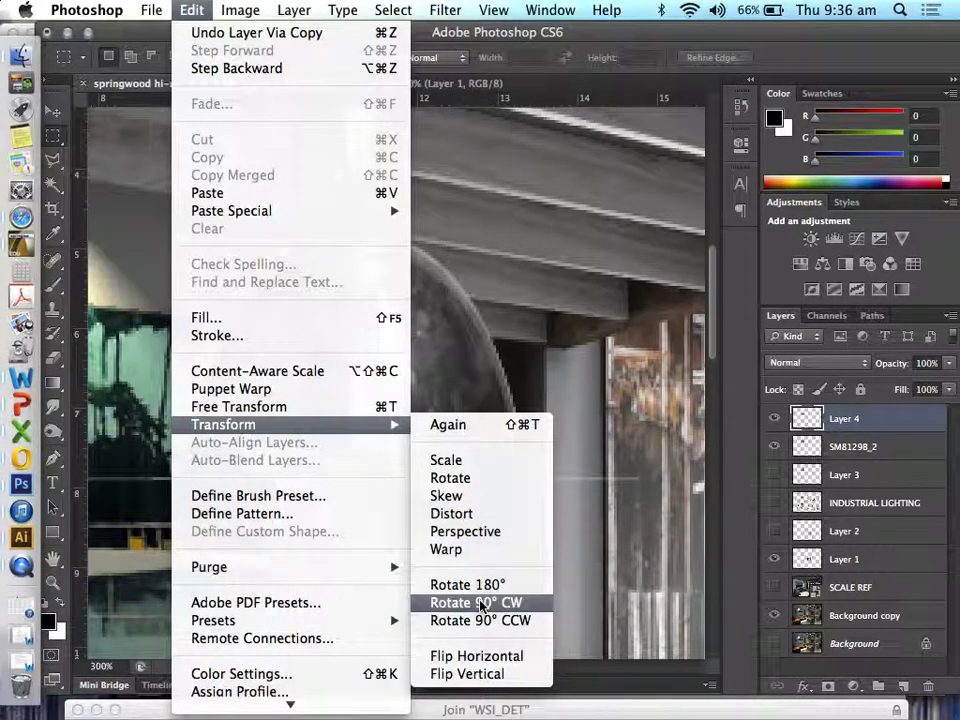
# Flip Layer 4 horizontally, shift it, then delete the layer.
pyautogui.click(497, 656)
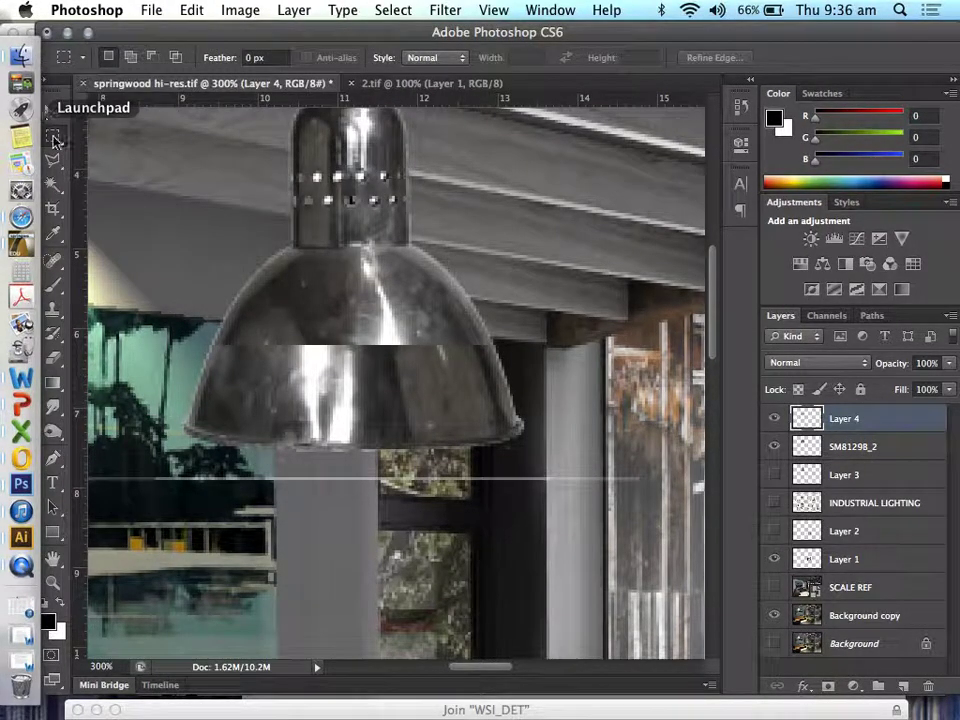
pyautogui.click(53, 111)
pyautogui.moveTo(362, 406); pyautogui.dragTo(405, 380)
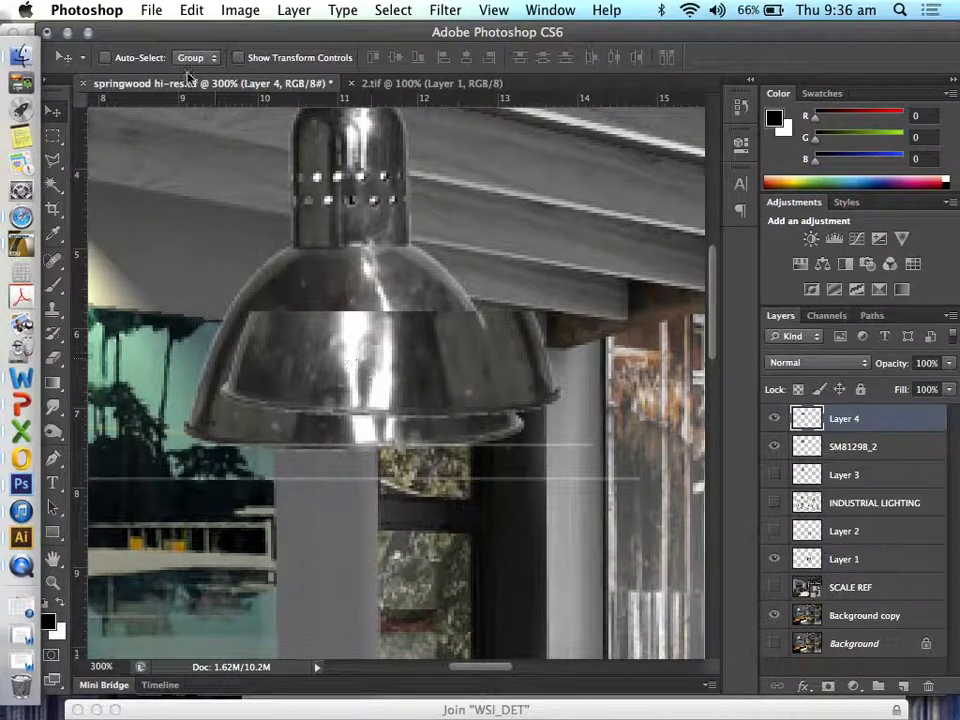
pyautogui.click(190, 10)
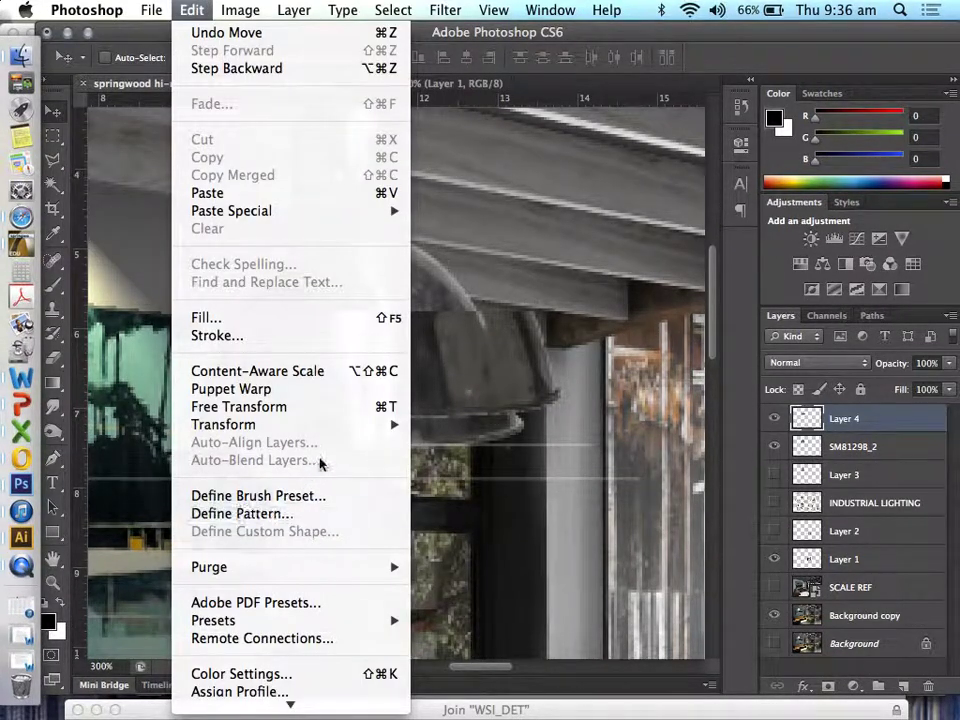
pyautogui.moveTo(336, 421)
pyautogui.click(831, 420)
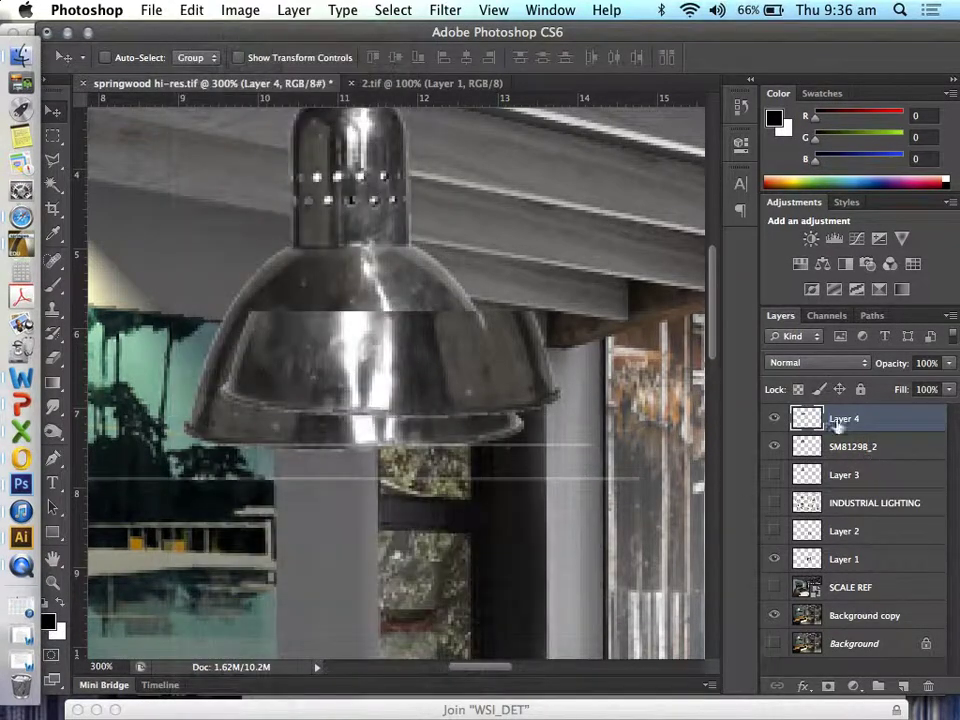
pyautogui.click(776, 419)
pyautogui.click(776, 419)
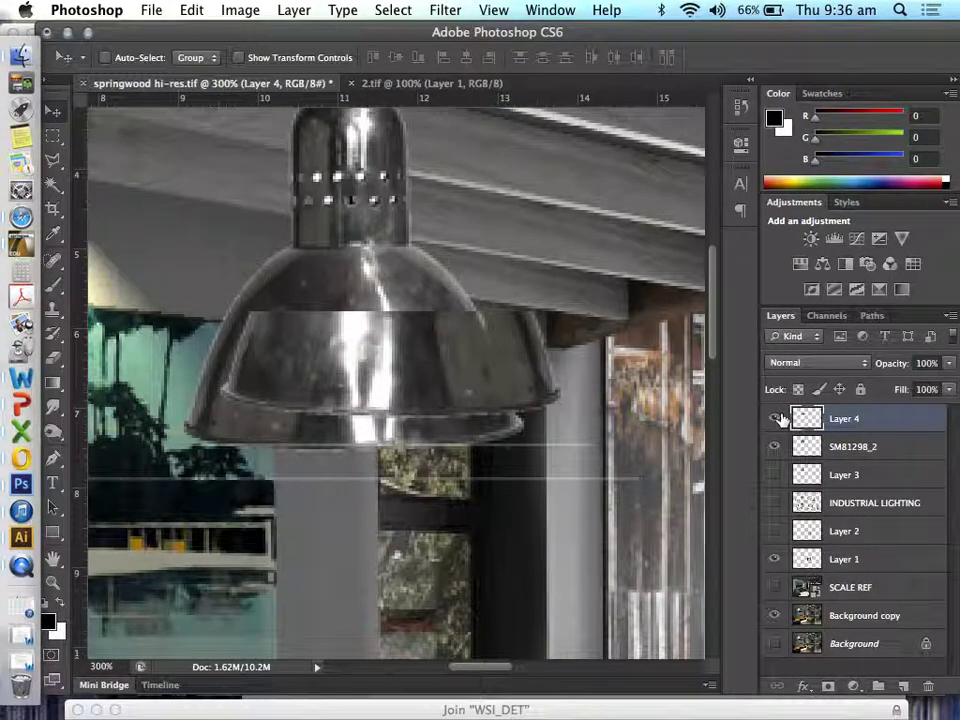
pyautogui.click(776, 419)
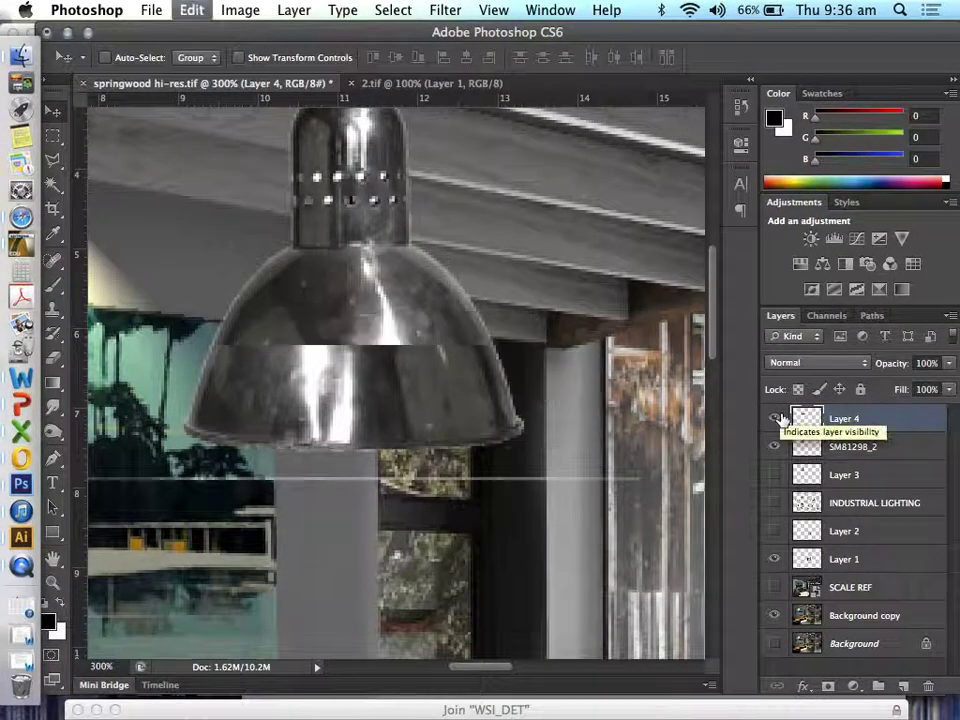
pyautogui.click(928, 688)
pyautogui.click(634, 285)
pyautogui.hscroll(-2, 498, 432)
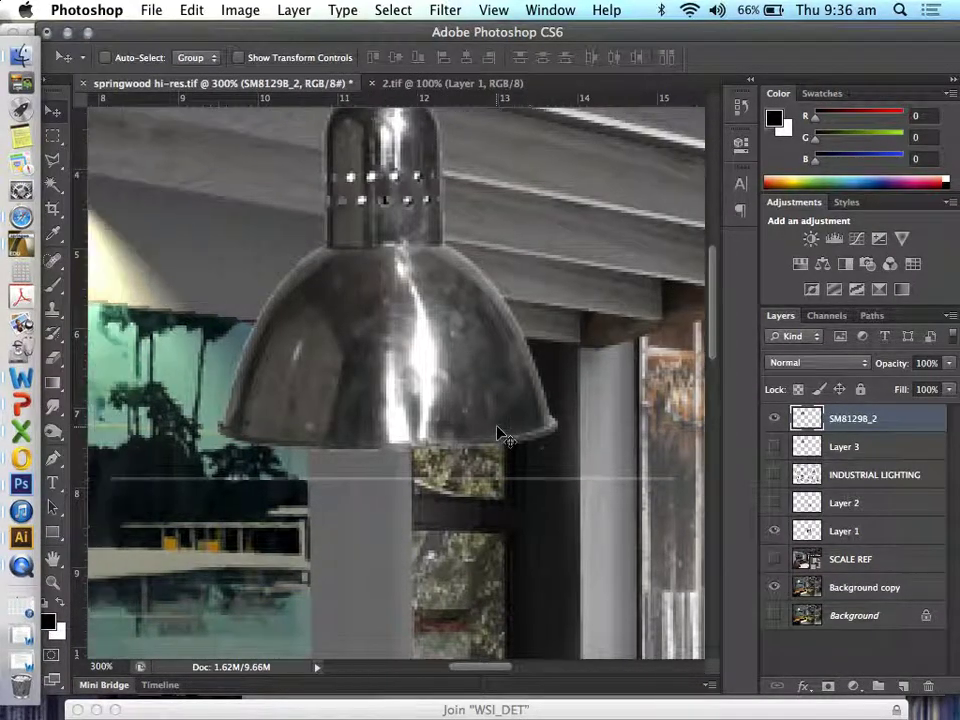
pyautogui.hscroll(-2, 505, 437)
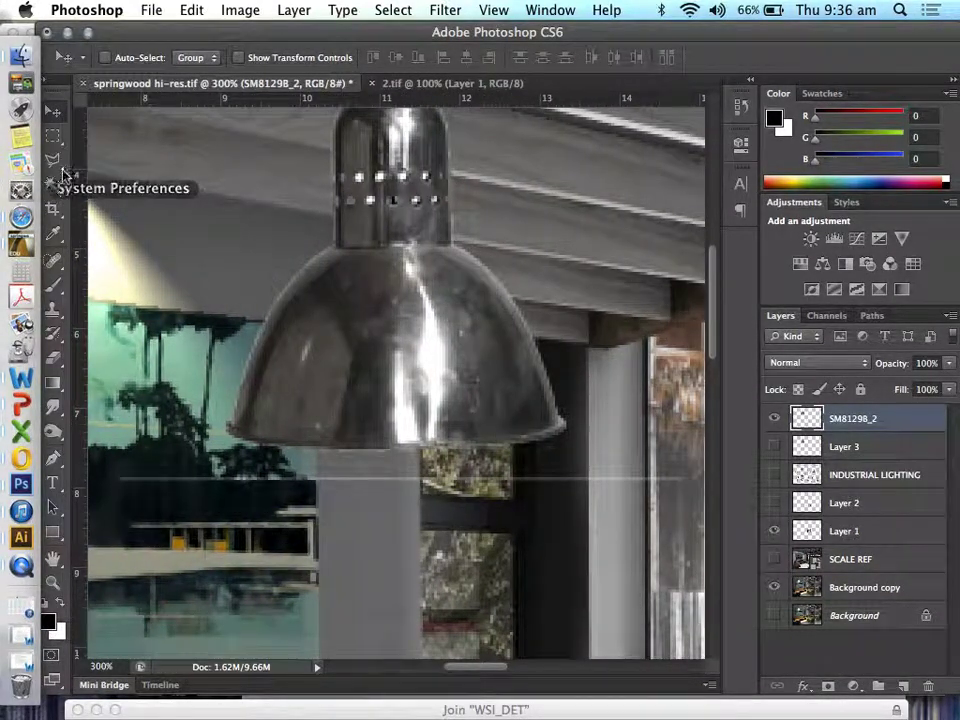
# Marquee the shade's lower half again and copy it to a new Layer 4.
pyautogui.click(53, 135)
pyautogui.moveTo(105, 477); pyautogui.dragTo(677, 489)
pyautogui.press('super+d')
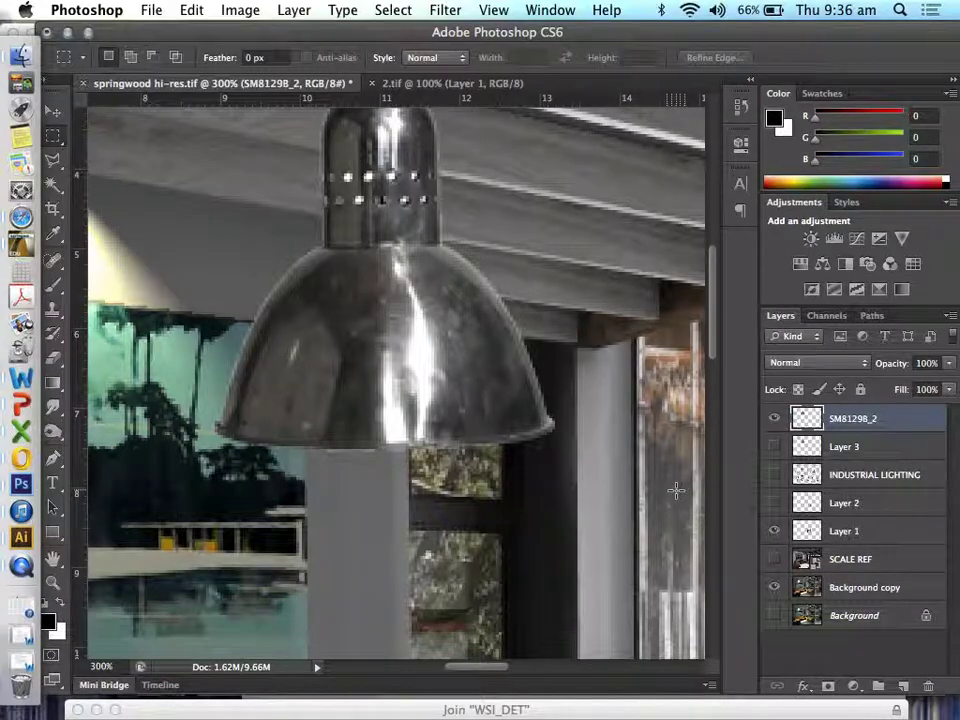
pyautogui.click(294, 10)
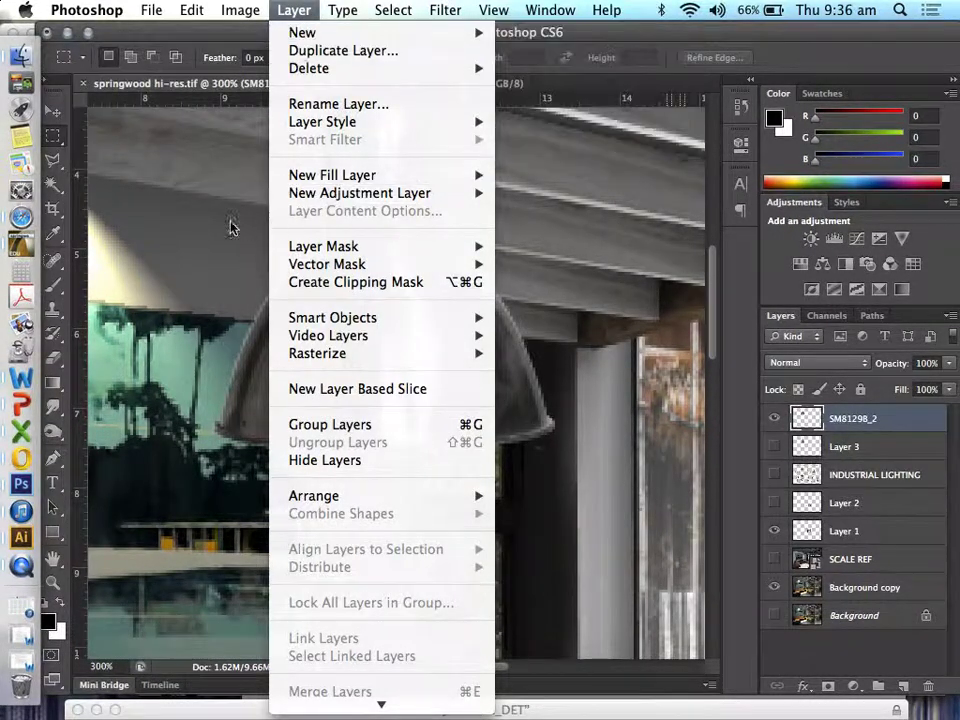
pyautogui.click(118, 195)
pyautogui.moveTo(178, 368); pyautogui.dragTo(577, 473)
pyautogui.click(294, 10)
pyautogui.moveTo(310, 33)
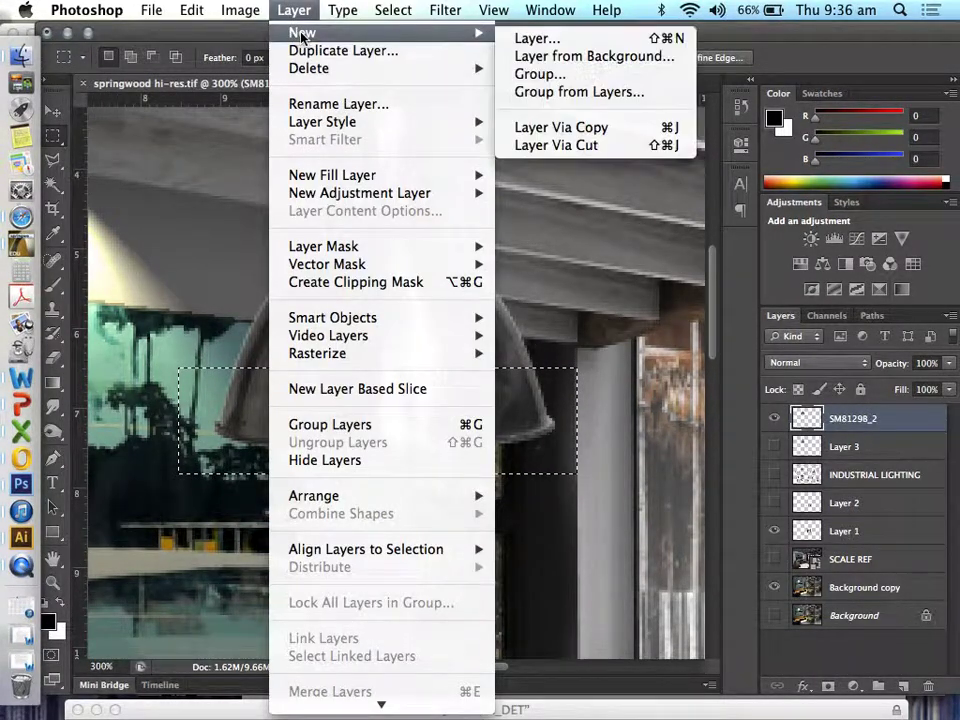
pyautogui.click(565, 127)
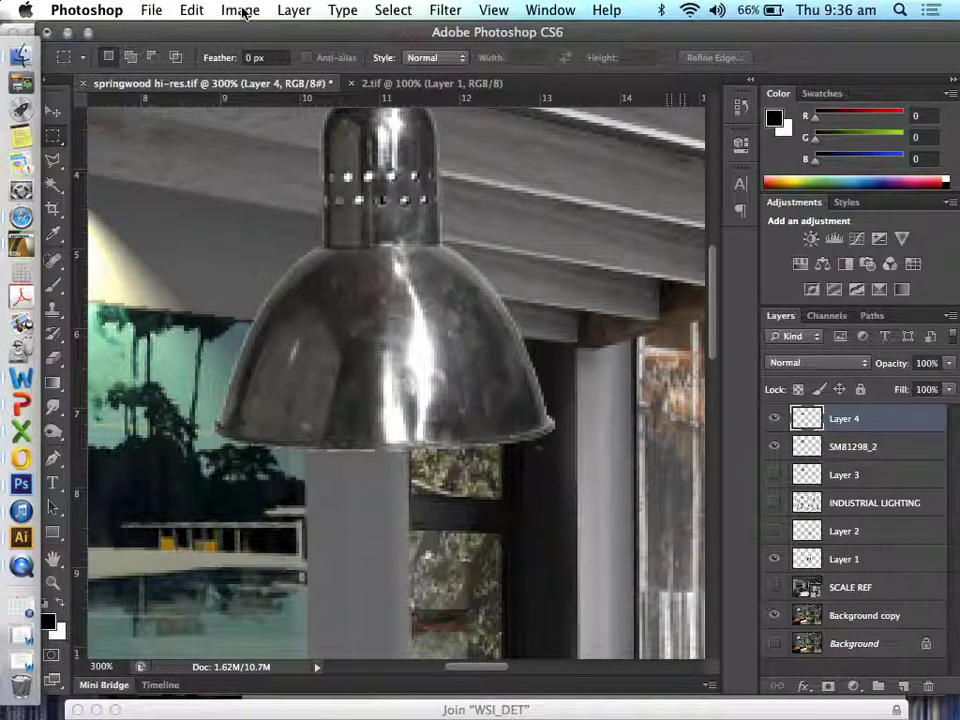
# Rotate the Layer 4 rim copy 180° and drag it below the shade.
pyautogui.click(191, 10)
pyautogui.moveTo(260, 424)
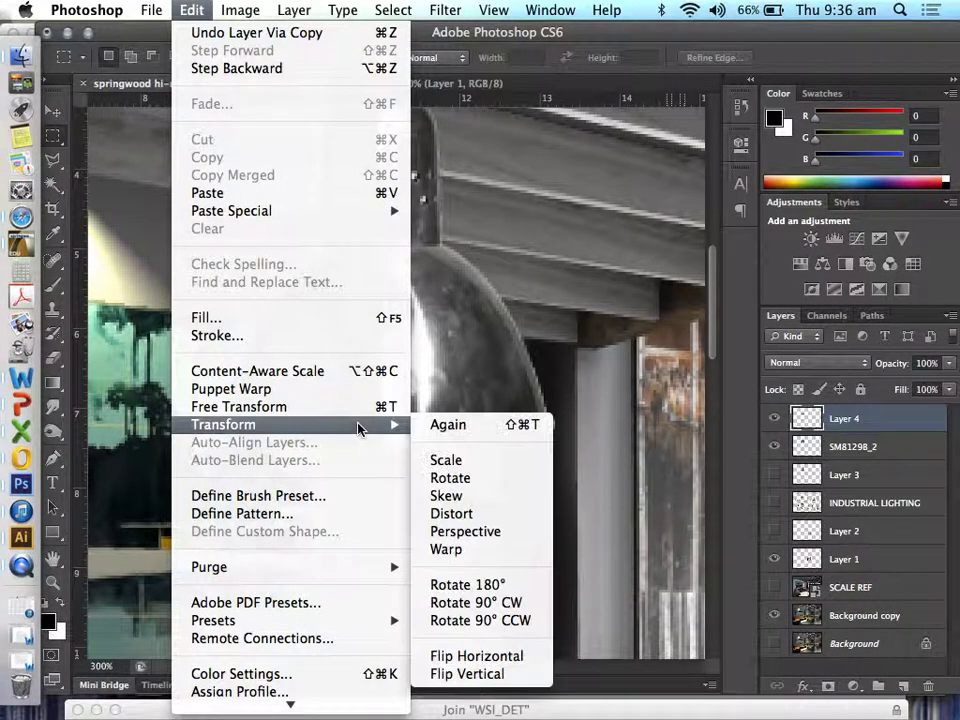
pyautogui.click(452, 478)
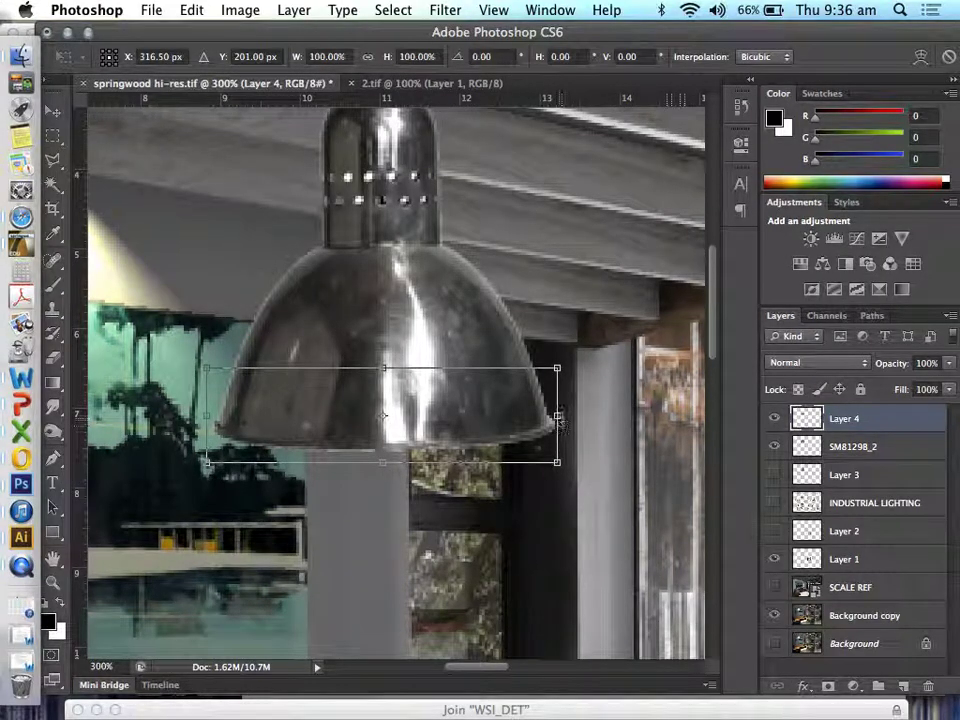
pyautogui.moveTo(558, 428); pyautogui.dragTo(196, 418)
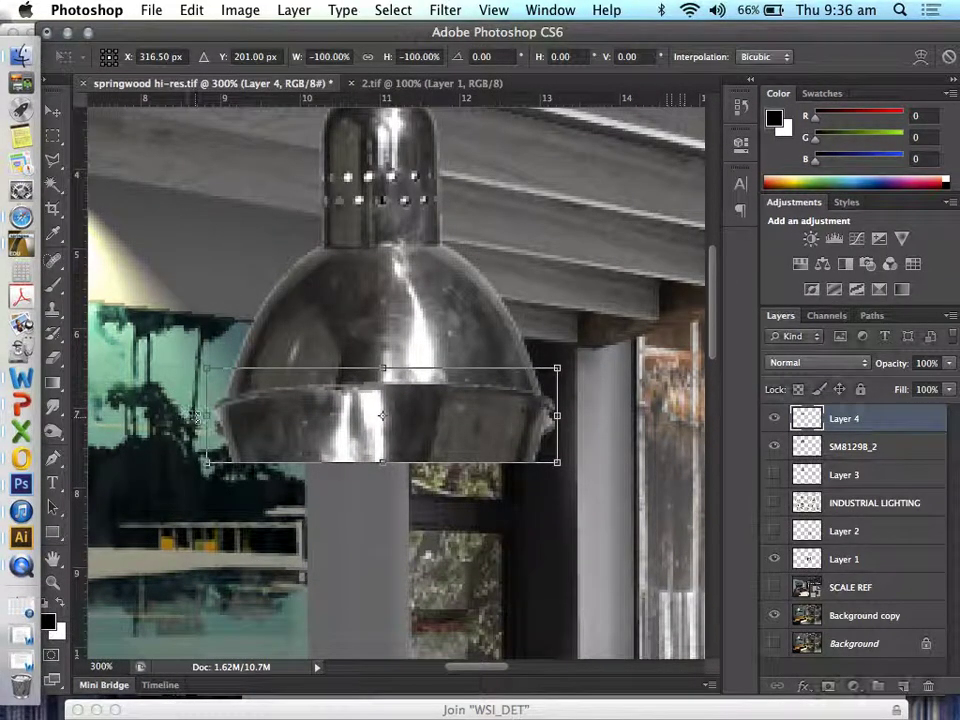
pyautogui.click(53, 110)
pyautogui.click(647, 283)
pyautogui.moveTo(429, 448); pyautogui.dragTo(418, 575)
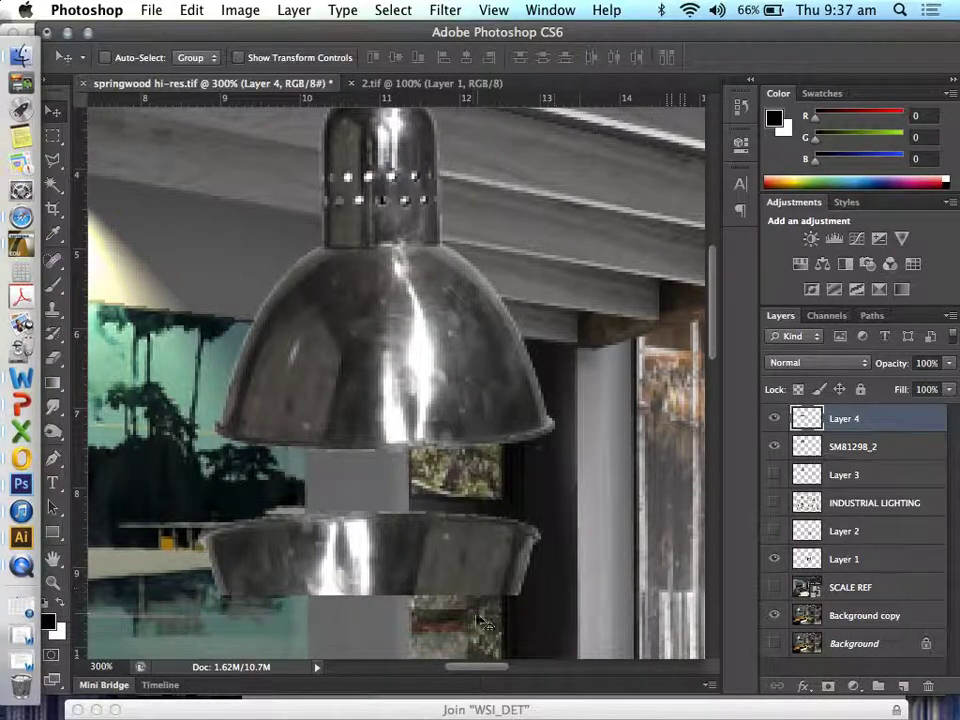
# Lasso-delete the lower duplicate shade and move the leftover rim flush under the shade.
pyautogui.click(55, 163)
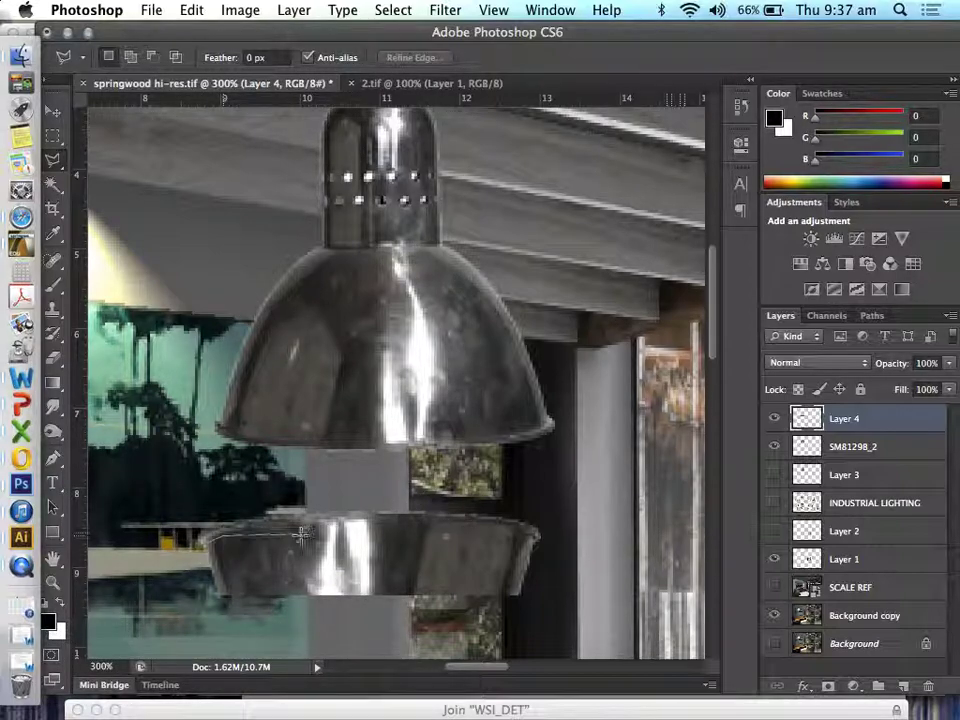
pyautogui.click(269, 523)
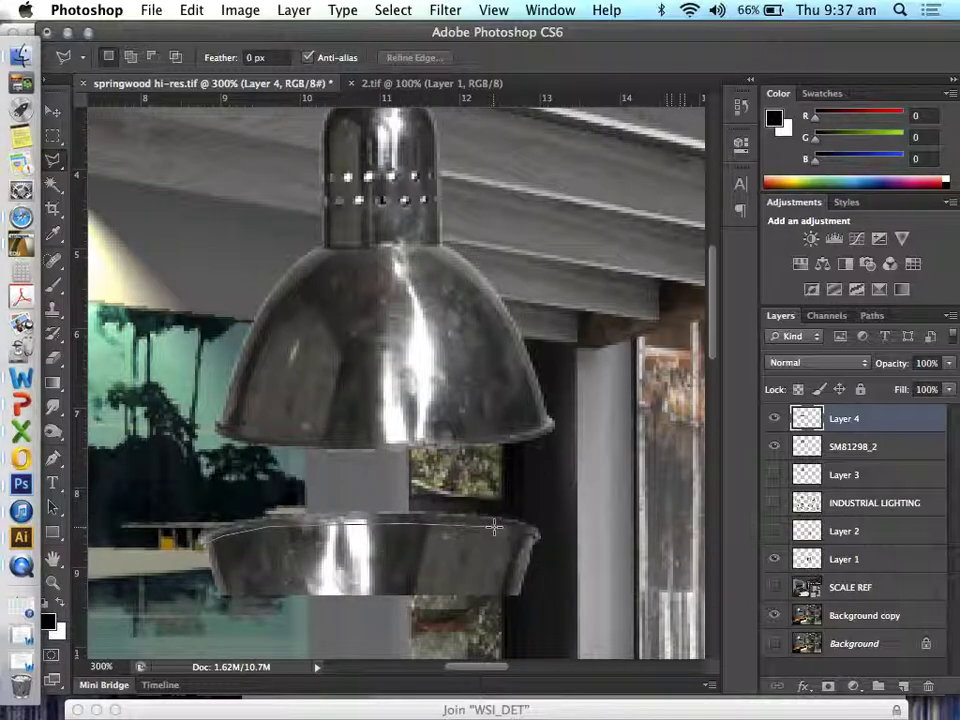
pyautogui.click(531, 533)
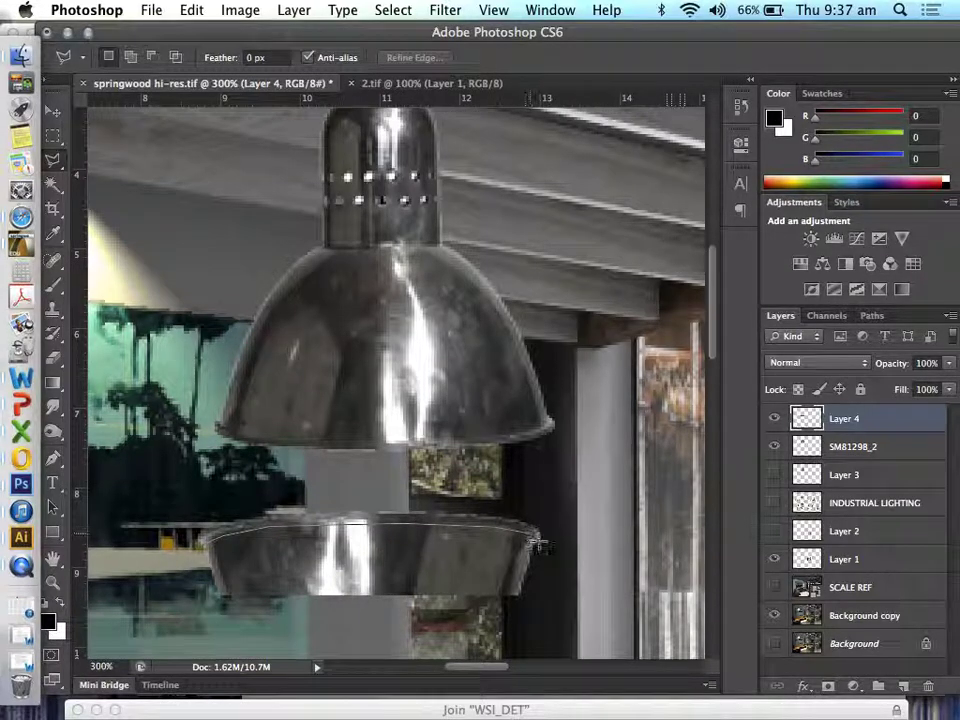
pyautogui.click(541, 612)
pyautogui.click(290, 643)
pyautogui.click(205, 553)
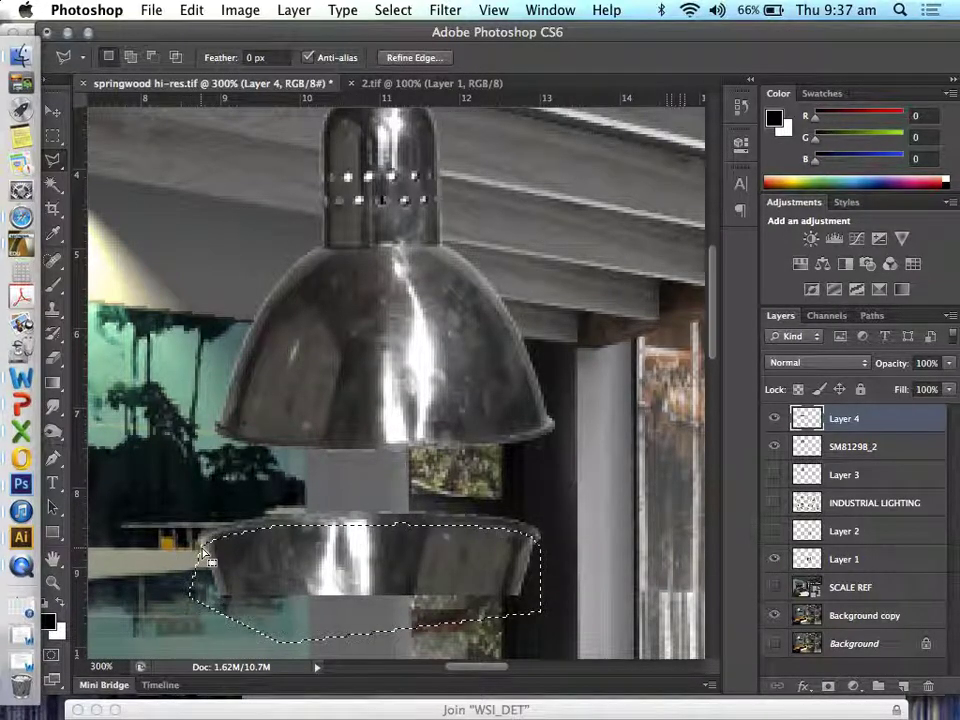
pyautogui.press('Delete')
pyautogui.press('super+d')
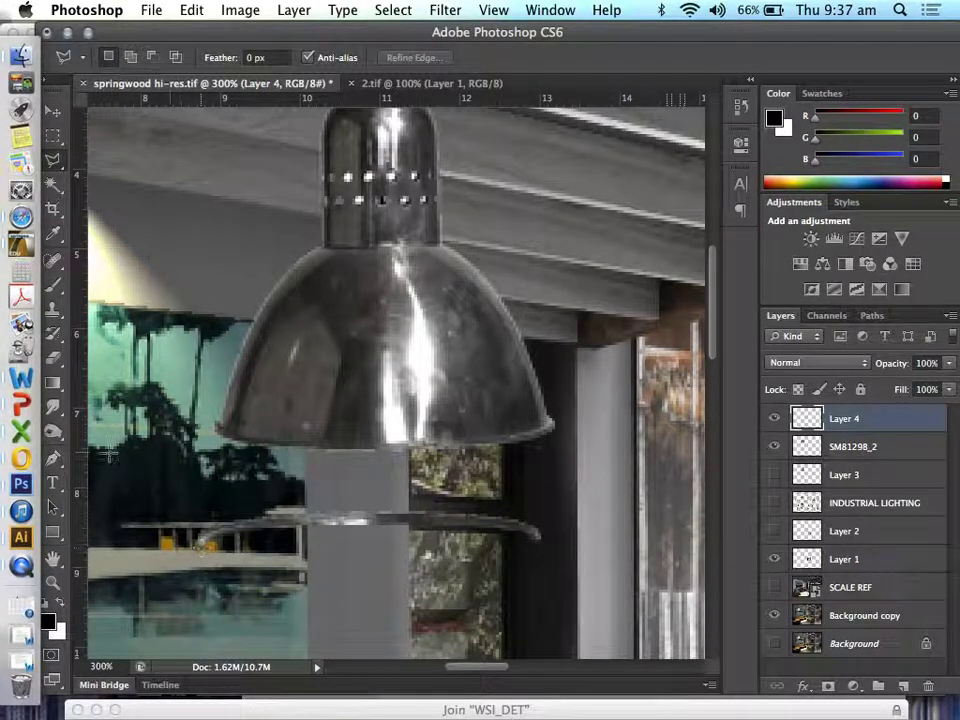
pyautogui.click(52, 110)
pyautogui.moveTo(337, 521); pyautogui.dragTo(353, 408)
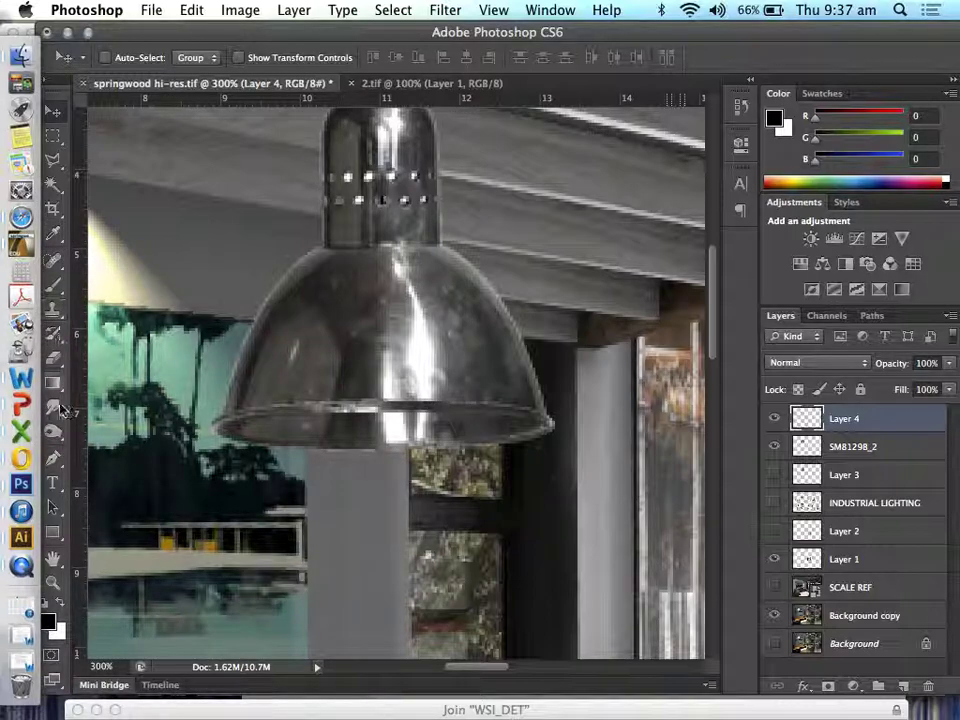
# Switch to the Clone Stamp with a 30 px brush and select the SM81298_2 lamp layer.
pyautogui.click(52, 308)
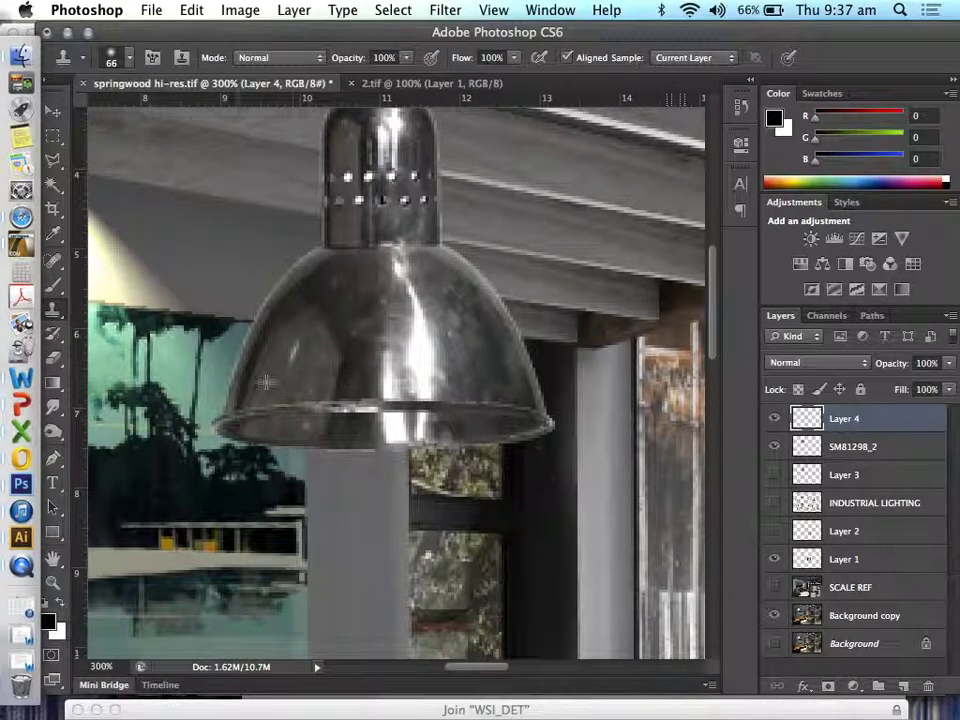
pyautogui.click(130, 58)
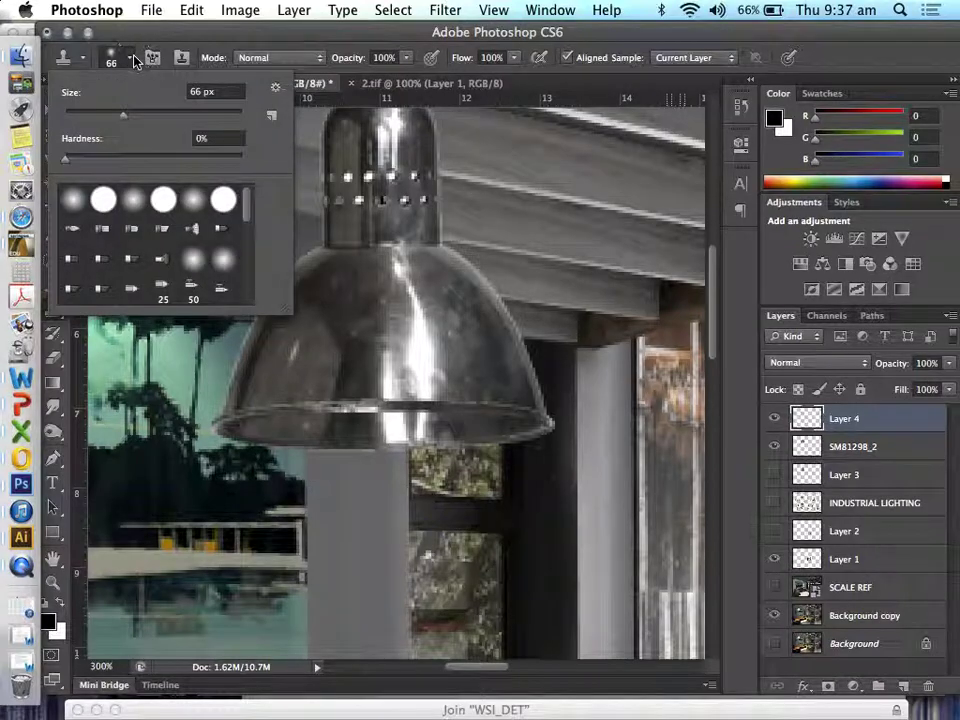
pyautogui.moveTo(123, 116); pyautogui.dragTo(92, 118)
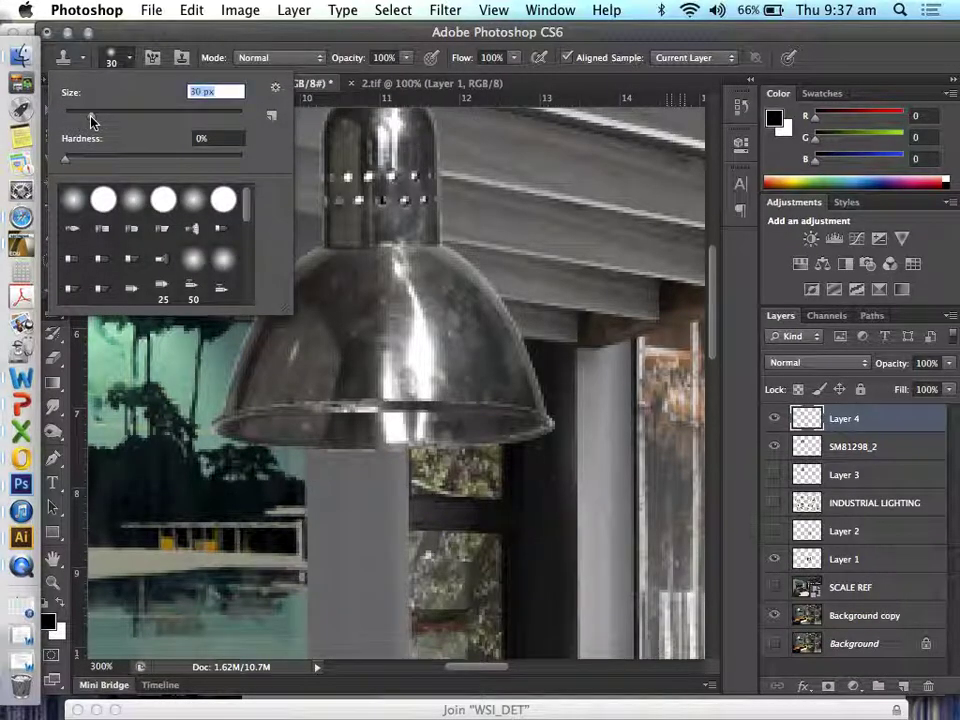
pyautogui.keyDown('alt'); pyautogui.click(328, 432); pyautogui.keyUp('alt')
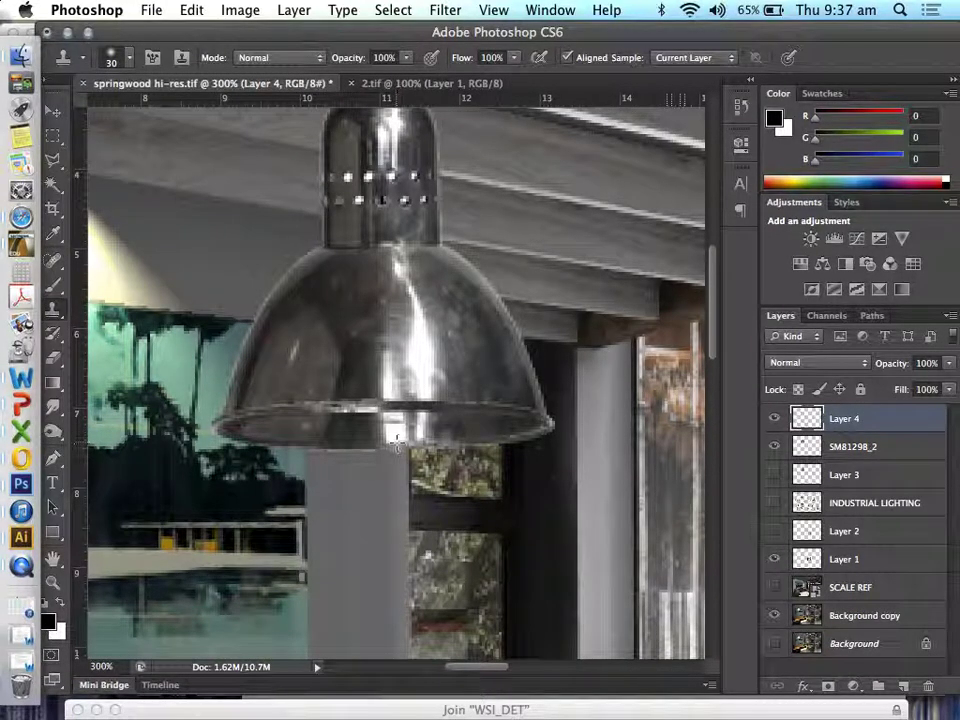
pyautogui.click(838, 450)
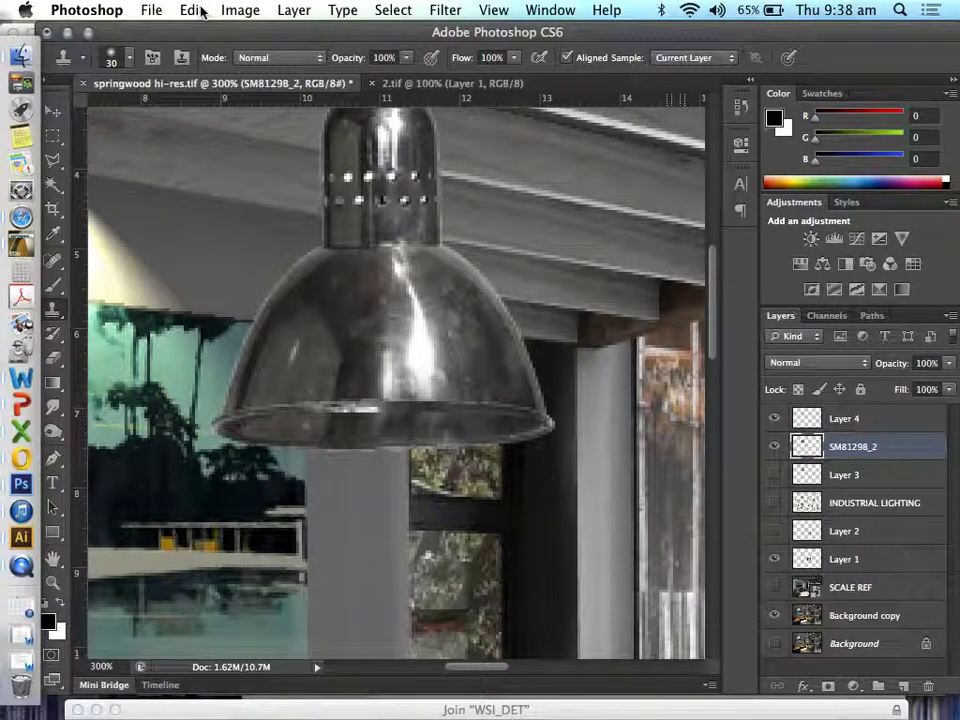
# Open Image > Adjustments > Brightness/Contrast, then cancel it without changes.
pyautogui.click(240, 10)
pyautogui.moveTo(303, 70)
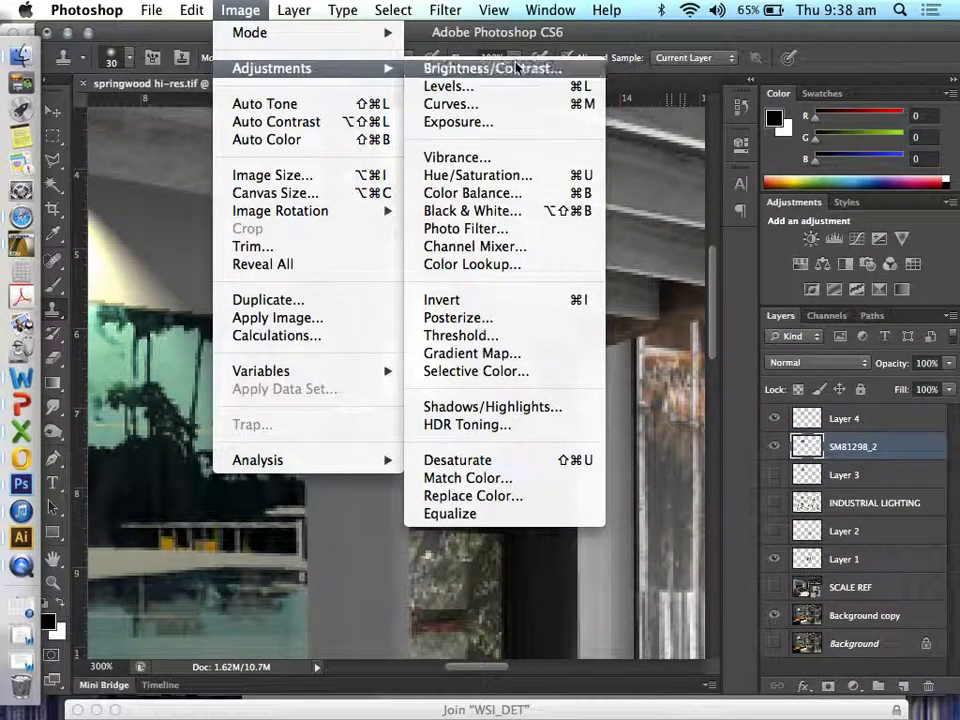
pyautogui.click(514, 66)
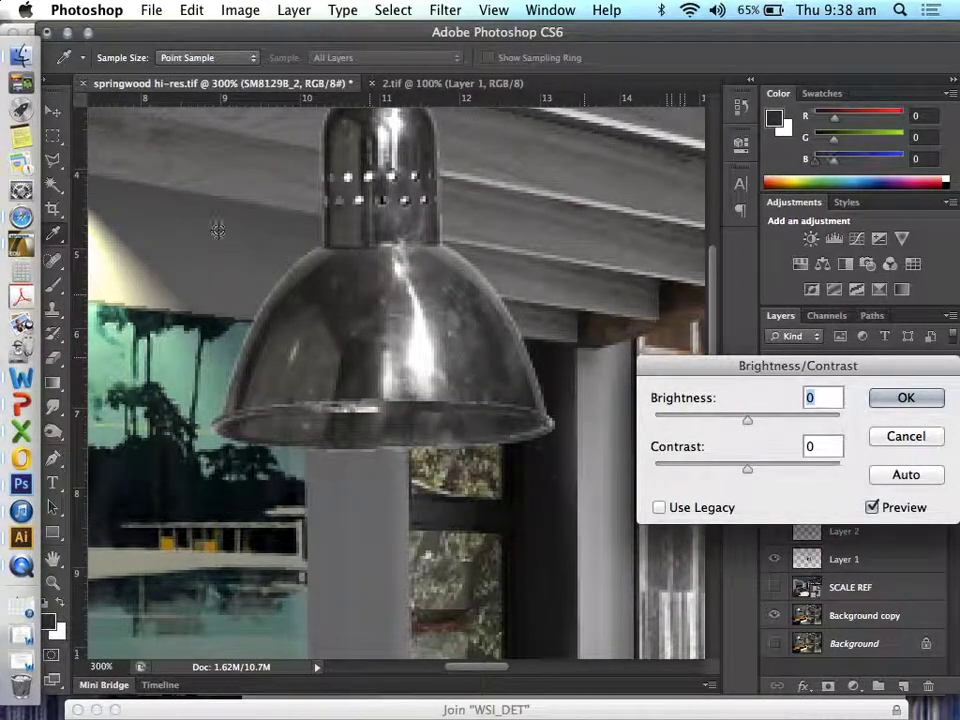
pyautogui.press('Escape')
pyautogui.press('s')
# Outline the pendant shade's lower rim band with the Polygonal Lasso.
pyautogui.click(56, 164)
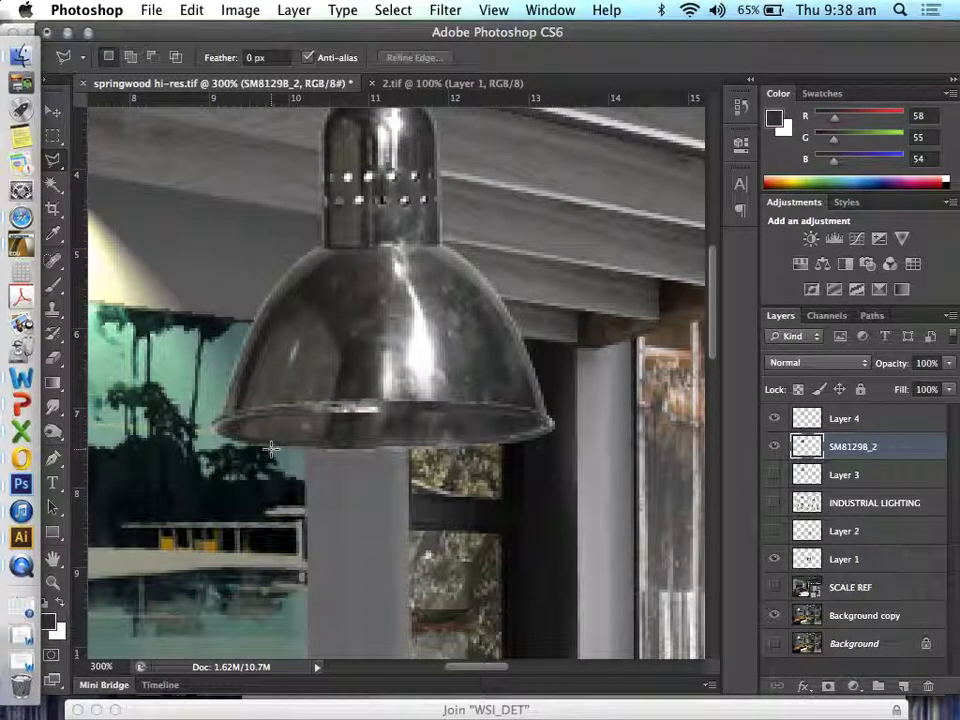
pyautogui.click(216, 425)
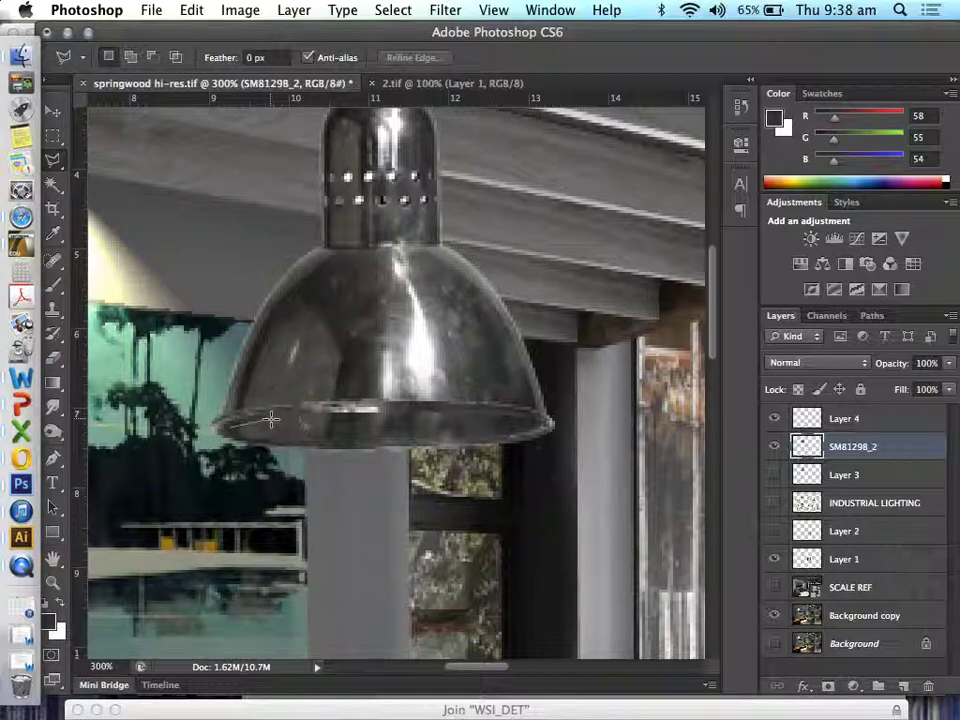
pyautogui.moveTo(271, 420)
pyautogui.mouseDown()
pyautogui.moveTo(508, 412)
pyautogui.moveTo(546, 423)
pyautogui.moveTo(493, 437)
pyautogui.moveTo(362, 443)
pyautogui.moveTo(523, 443)
pyautogui.mouseUp()
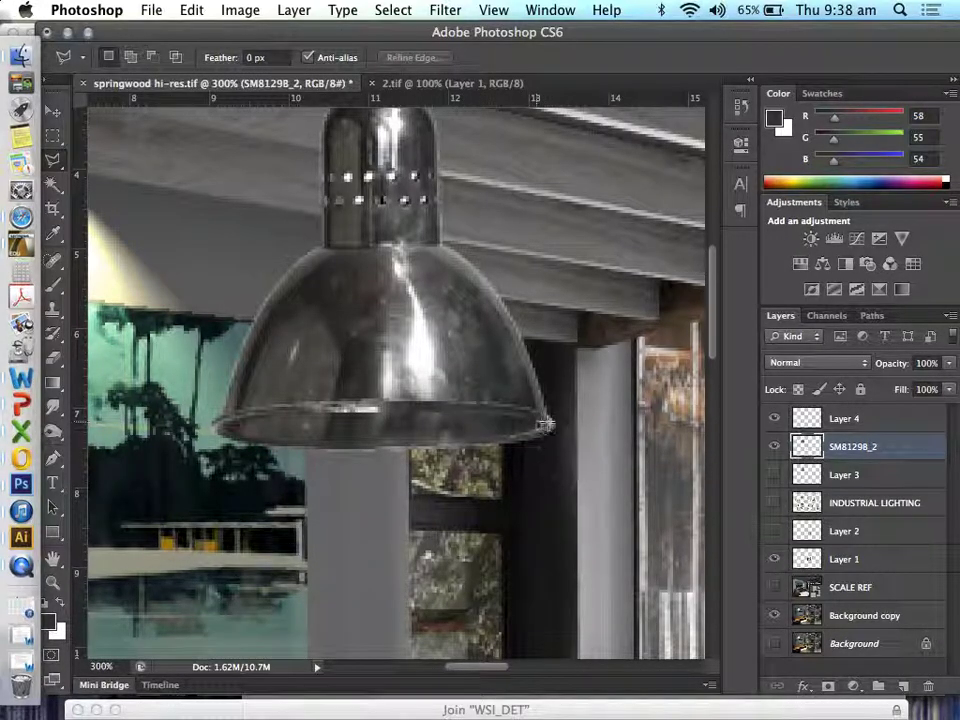
pyautogui.moveTo(553, 430)
pyautogui.mouseDown()
pyautogui.moveTo(388, 458)
pyautogui.moveTo(370, 474)
pyautogui.moveTo(177, 463)
pyautogui.moveTo(183, 448)
pyautogui.moveTo(226, 425)
pyautogui.moveTo(287, 414)
pyautogui.moveTo(470, 410)
pyautogui.mouseUp()
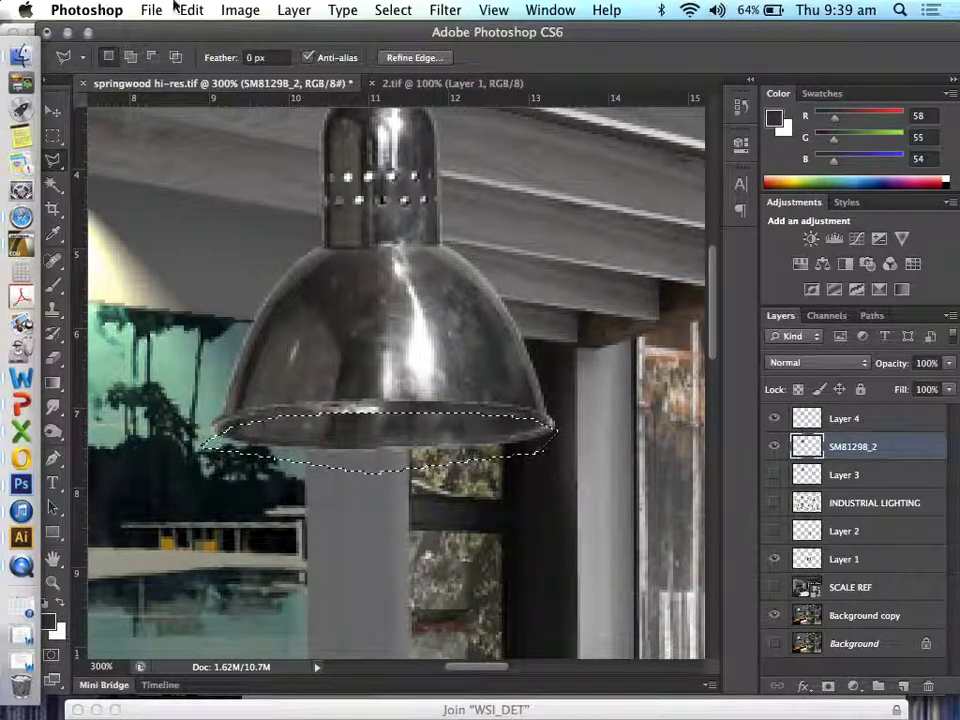
# Raise the selected rim's brightness to 150 via Brightness/Contrast, then deselect.
pyautogui.click(240, 10)
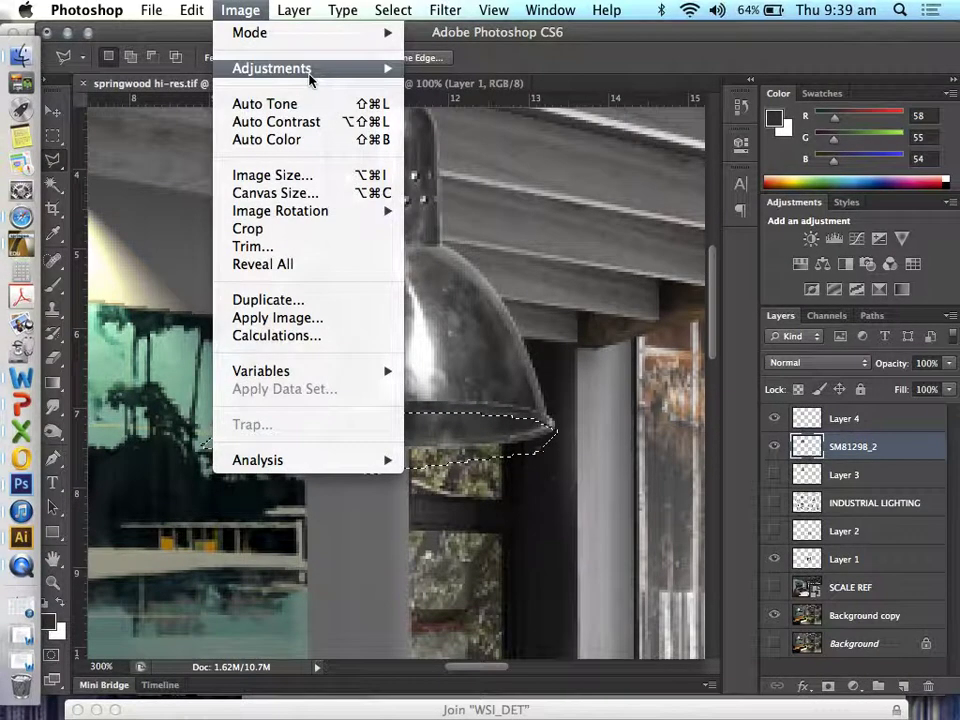
pyautogui.moveTo(311, 72)
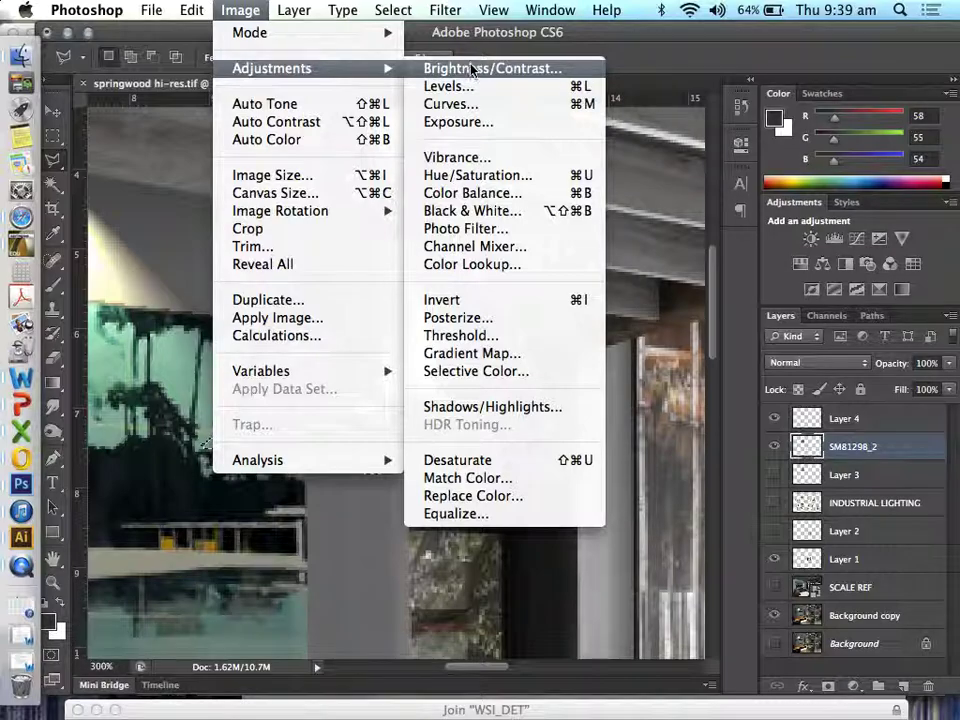
pyautogui.click(470, 68)
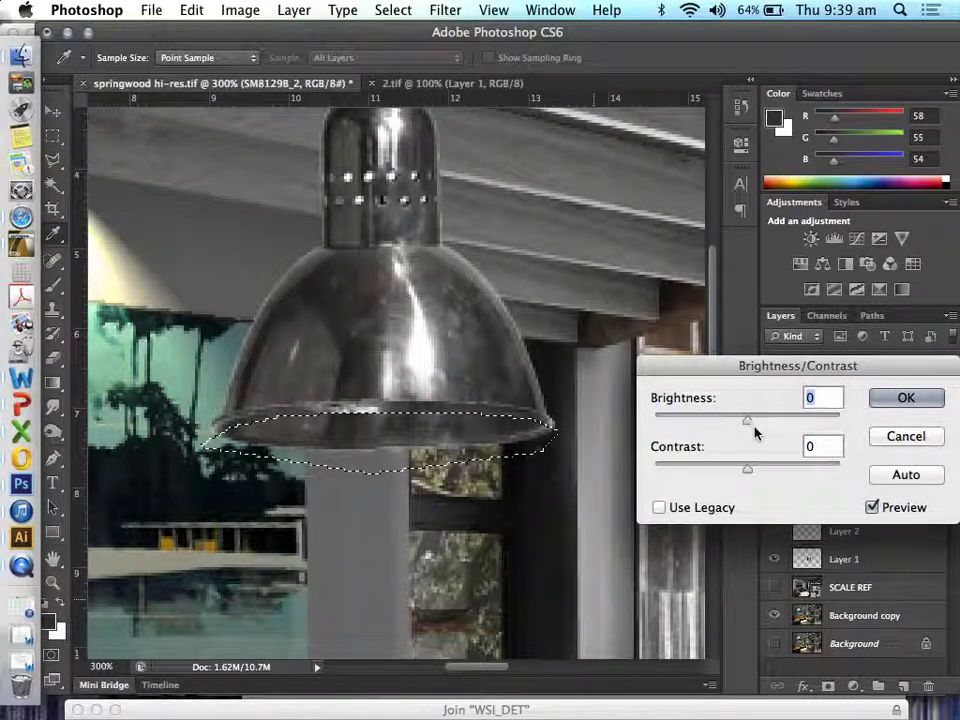
pyautogui.moveTo(748, 421); pyautogui.dragTo(846, 435)
pyautogui.click(914, 394)
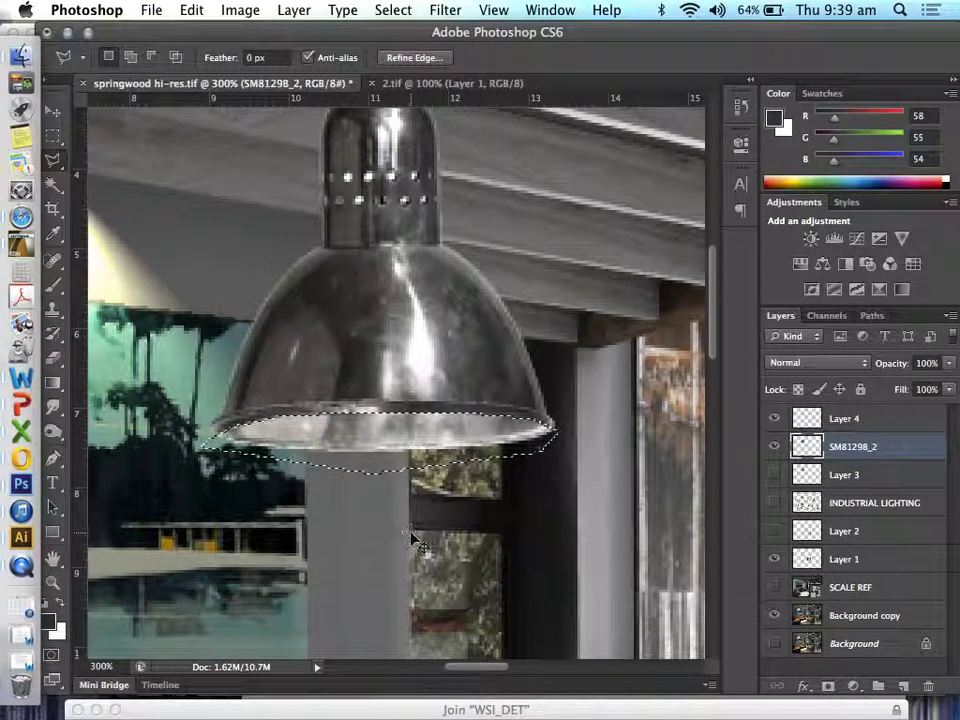
pyautogui.hotkey('ctrl', 'd')
# Zoom out to 66.7% so the whole interior render with the lit pendant shows.
pyautogui.click(53, 582)
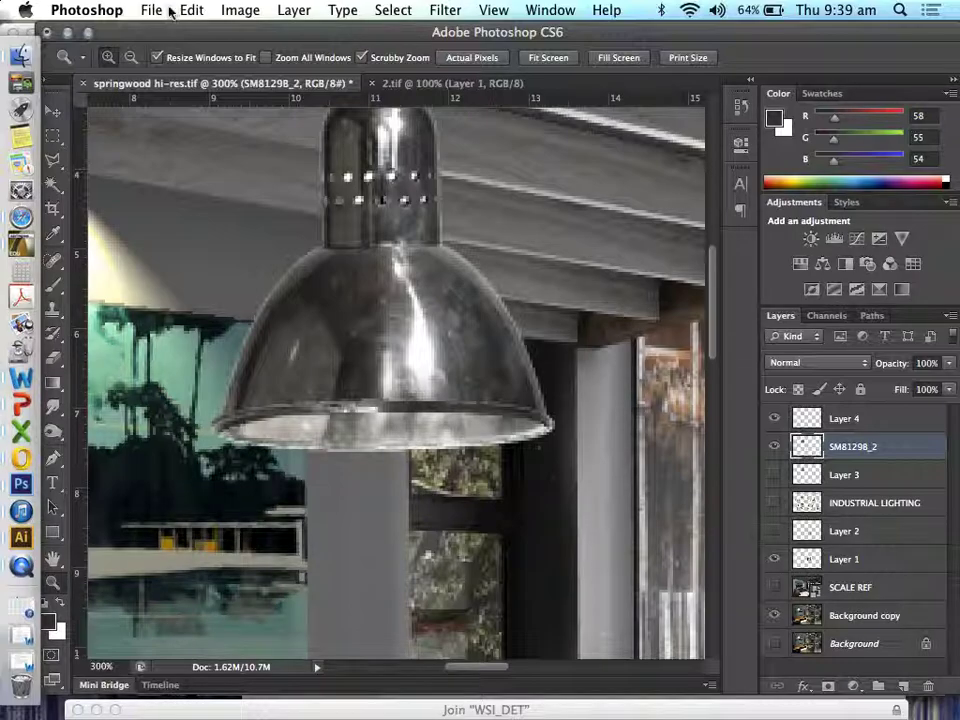
pyautogui.click(131, 57)
pyautogui.click(350, 289)
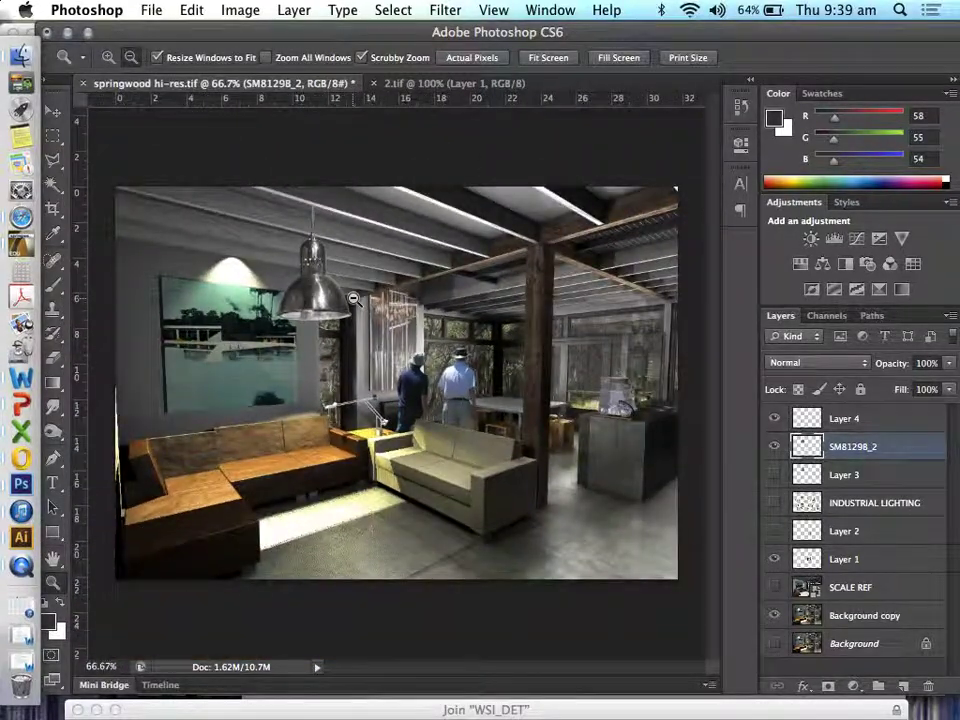